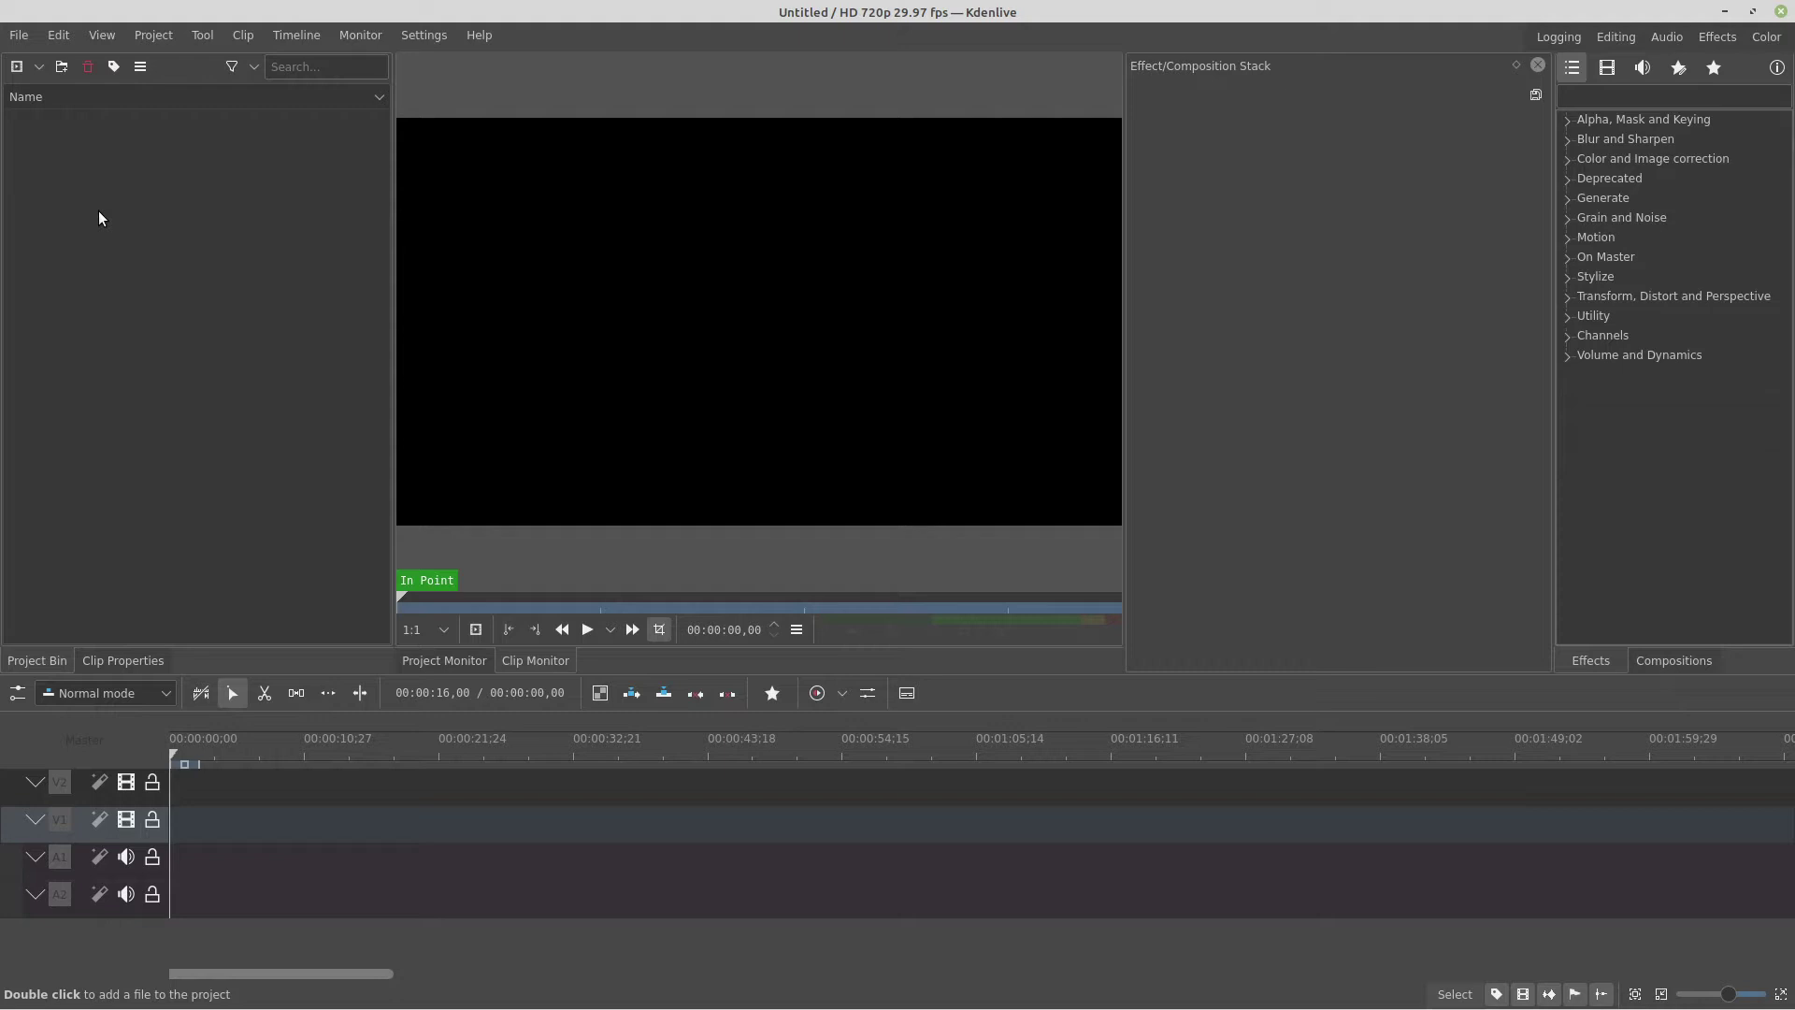
Step: Create a new project using the HD 720p 29.97 fps profile from the HD 720 group
left_click(26, 34)
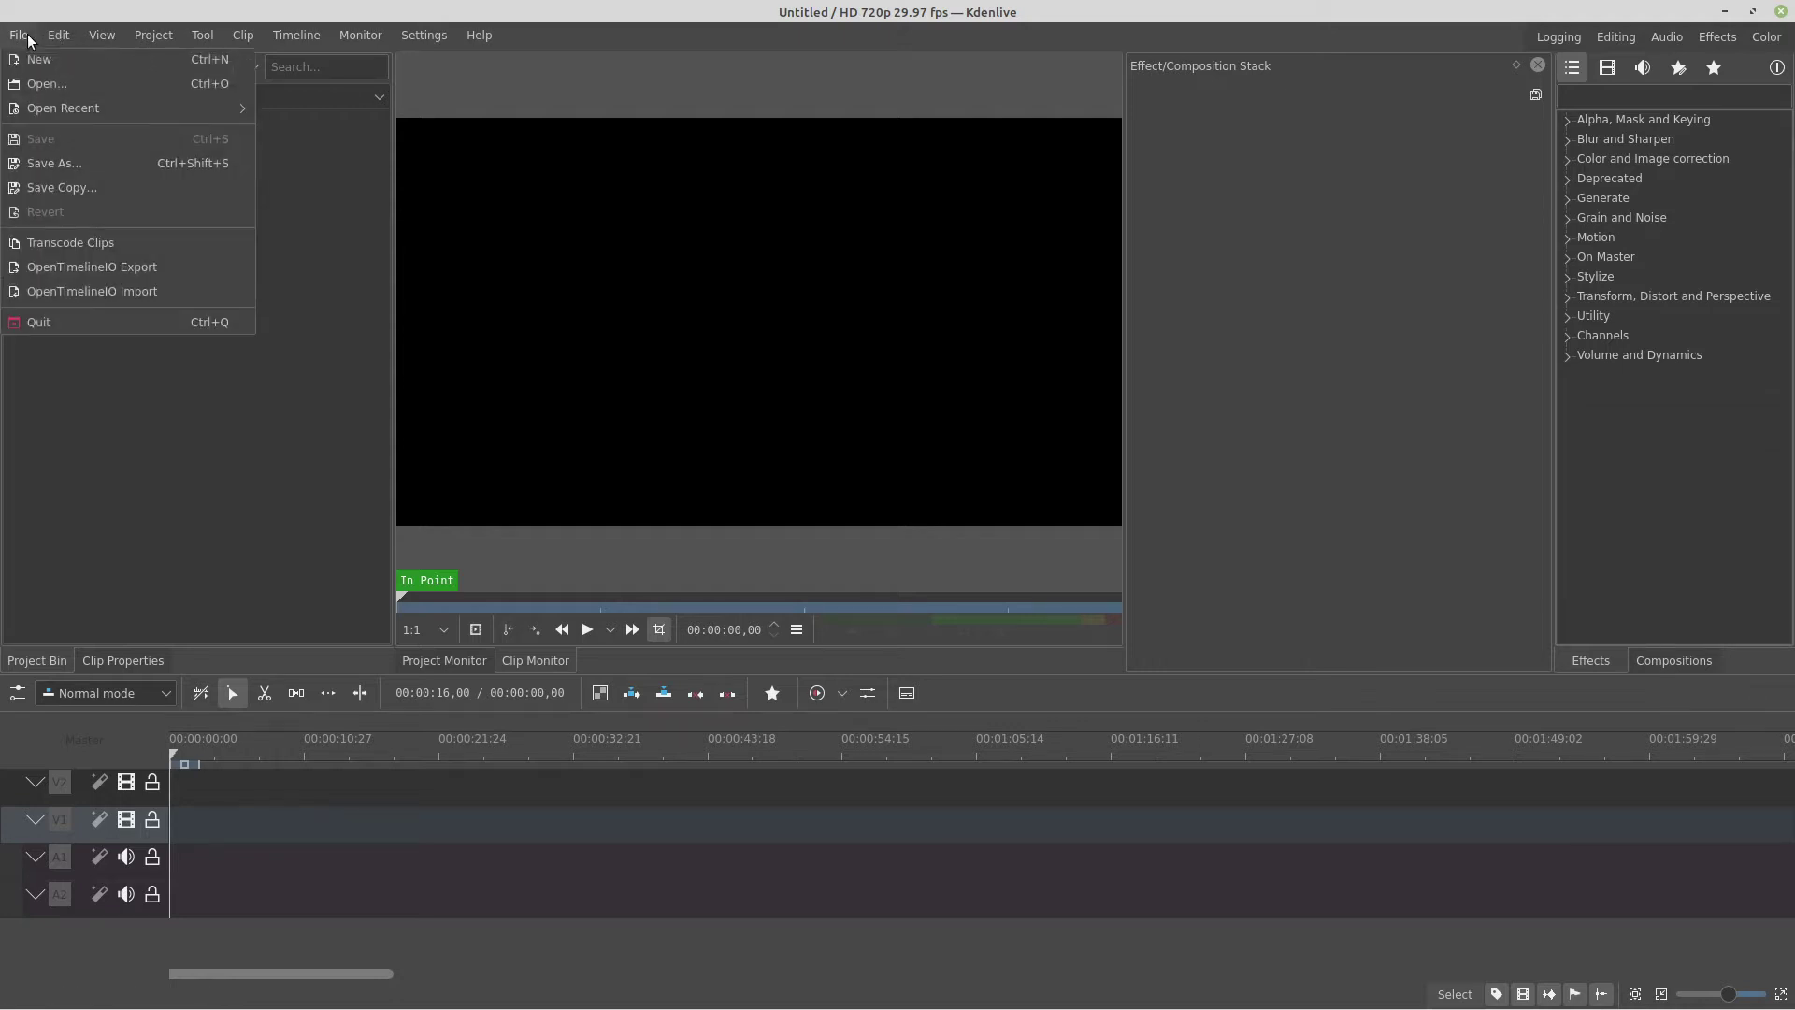
left_click(78, 65)
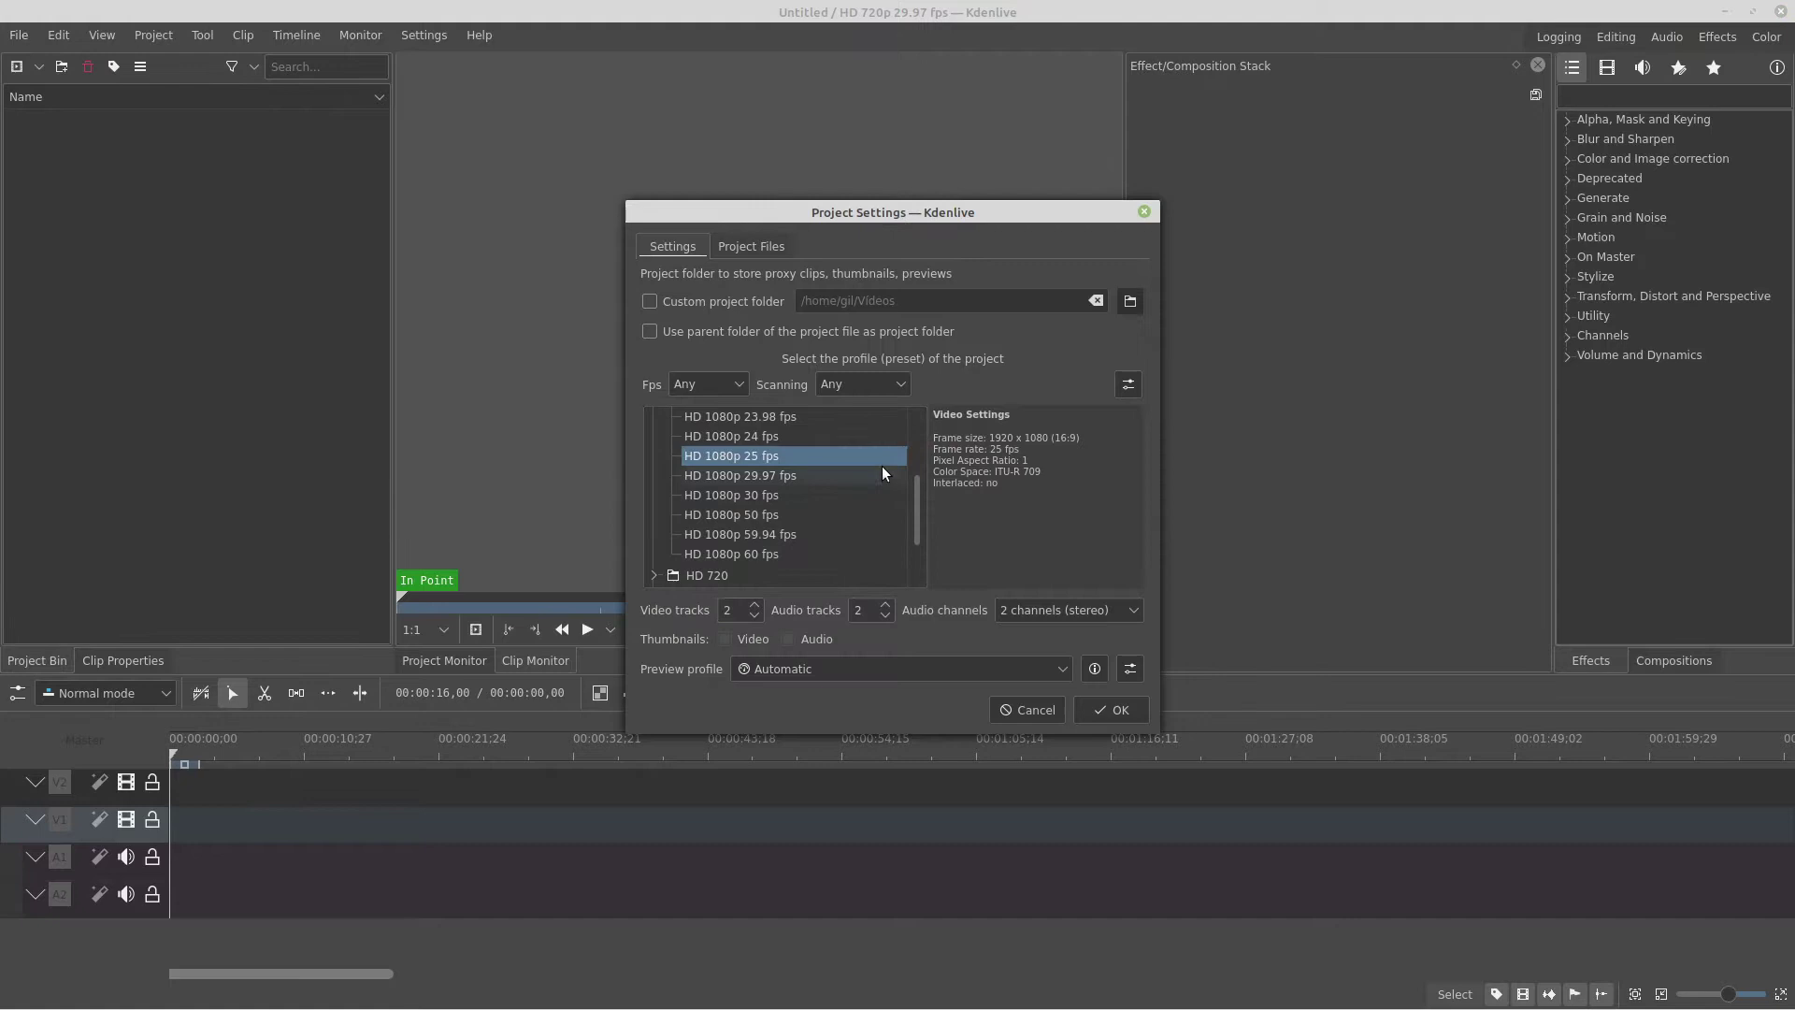
scroll(917, 497, "up", 1)
scroll(916, 497, "up", 2)
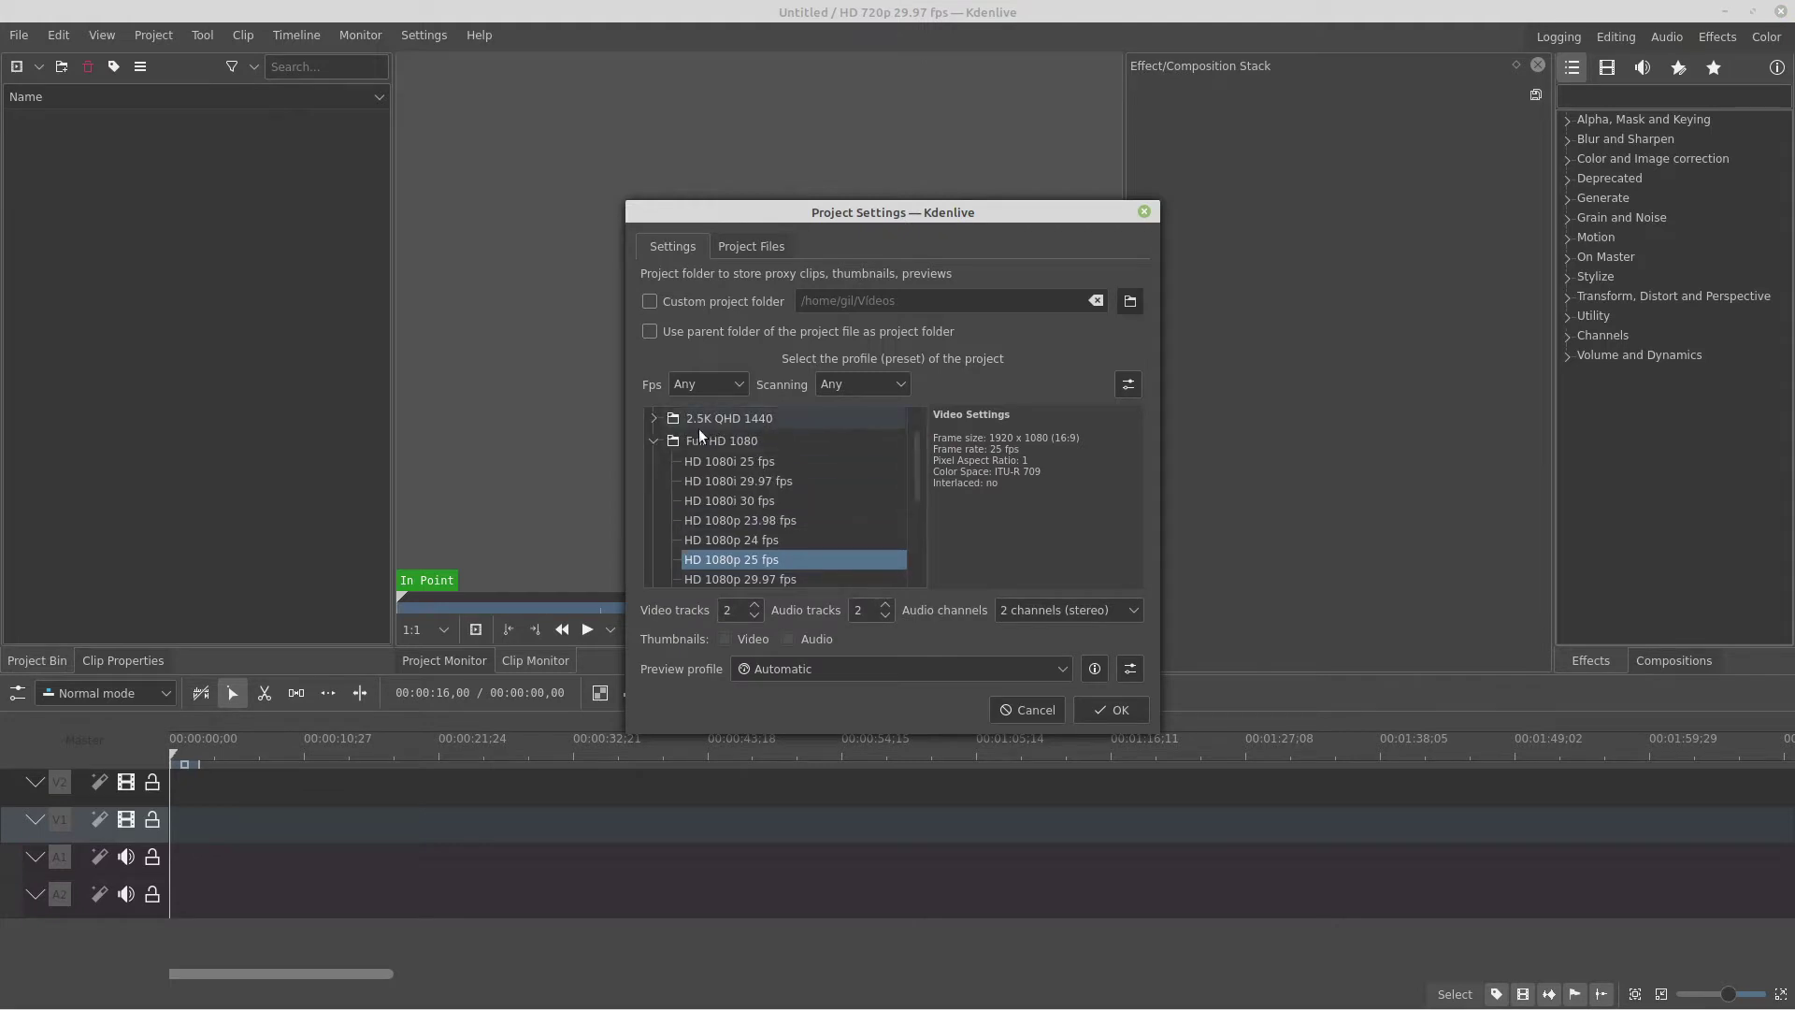
left_click(654, 441)
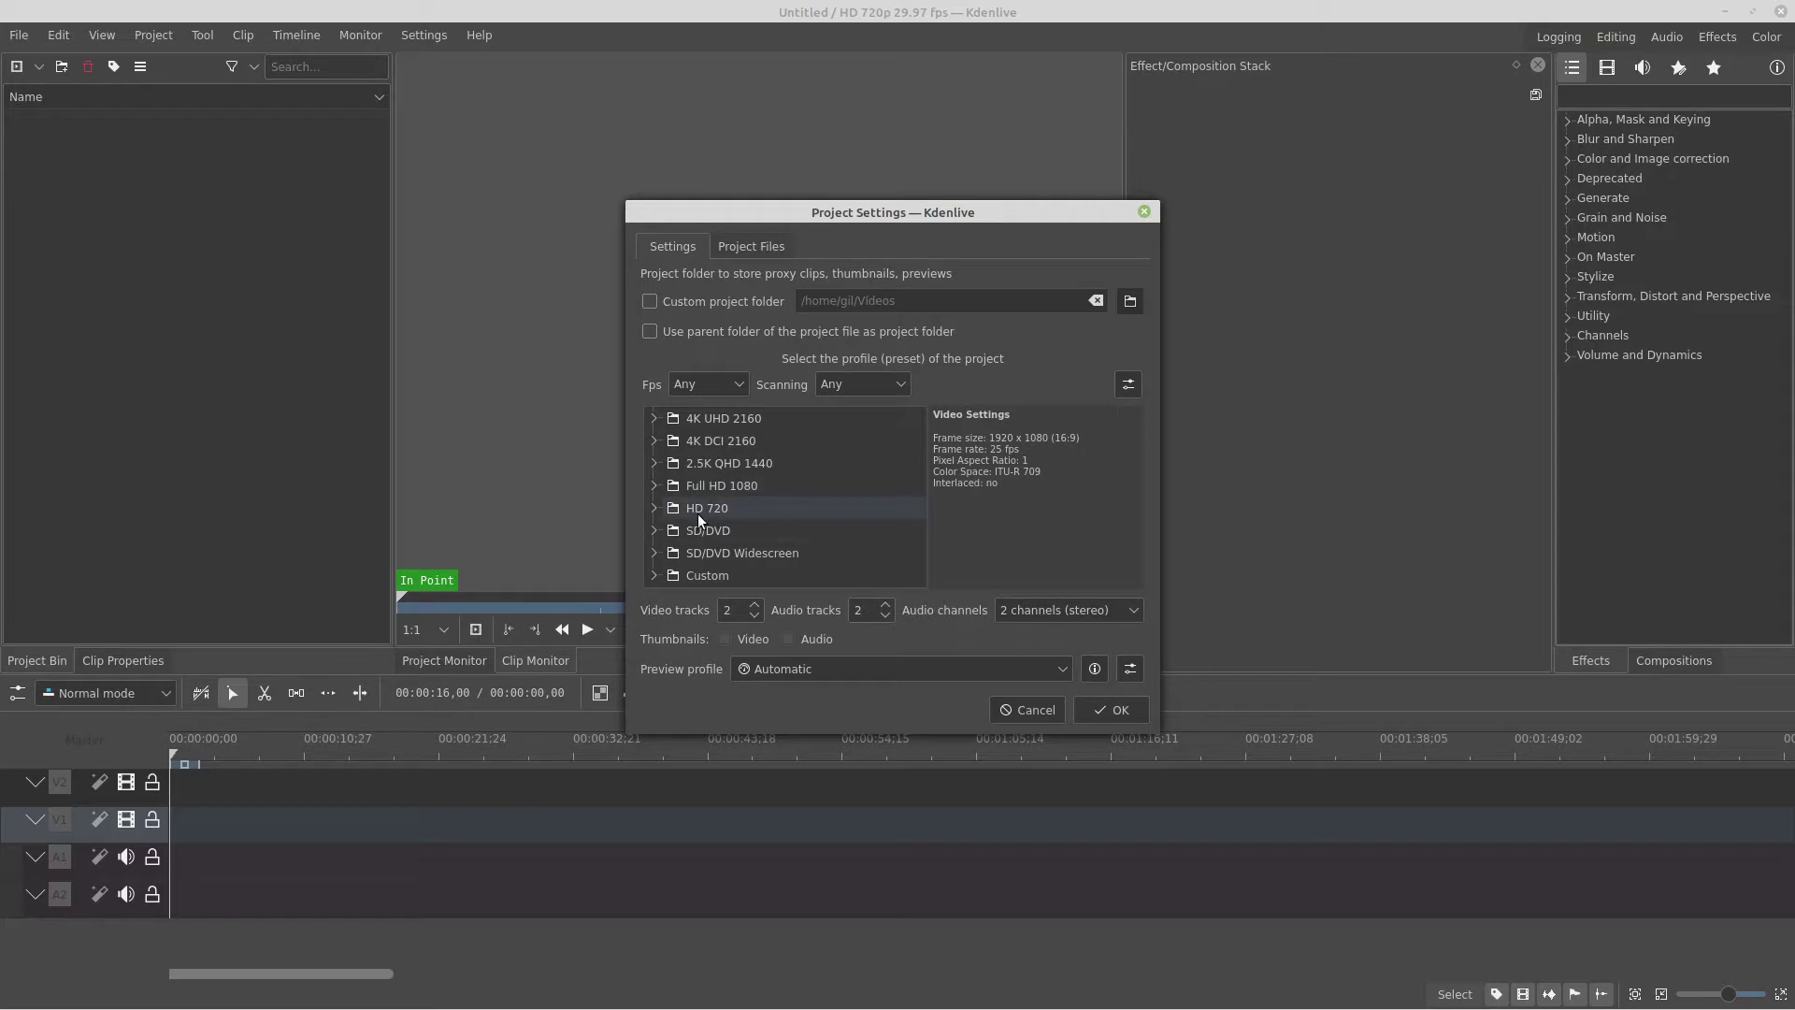
left_click(654, 507)
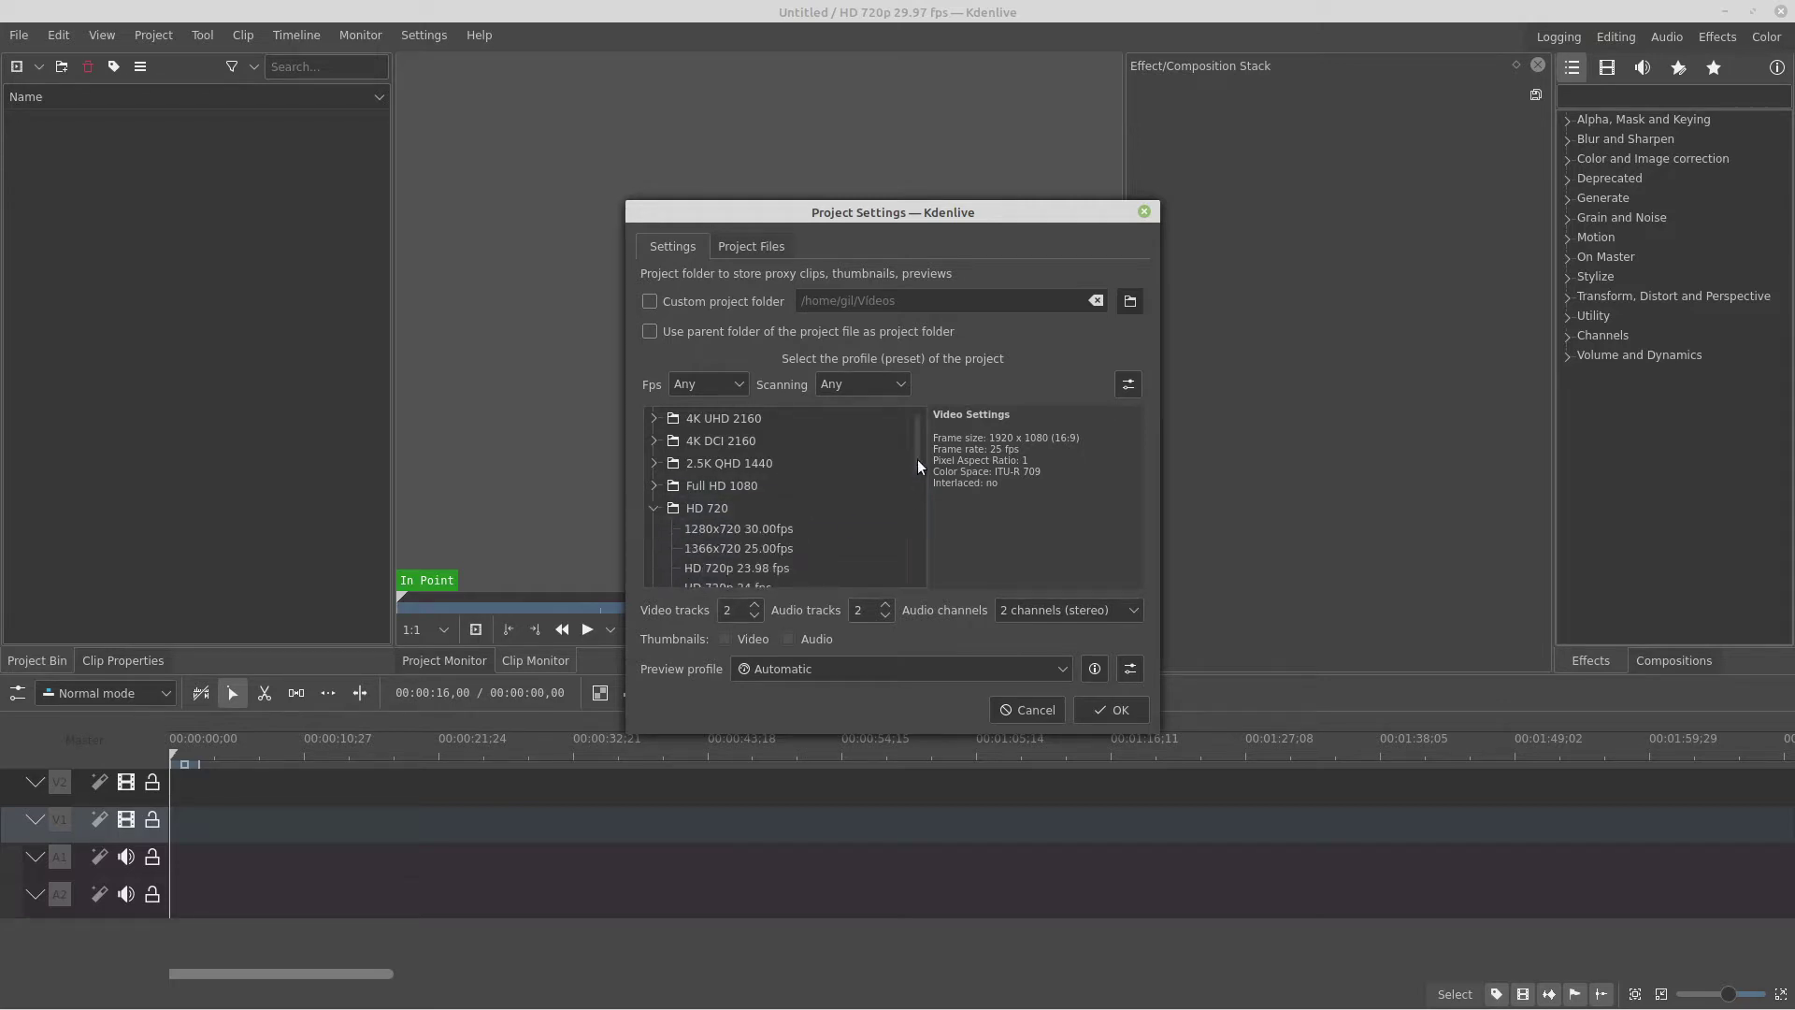
scroll(916, 468, "down", 1)
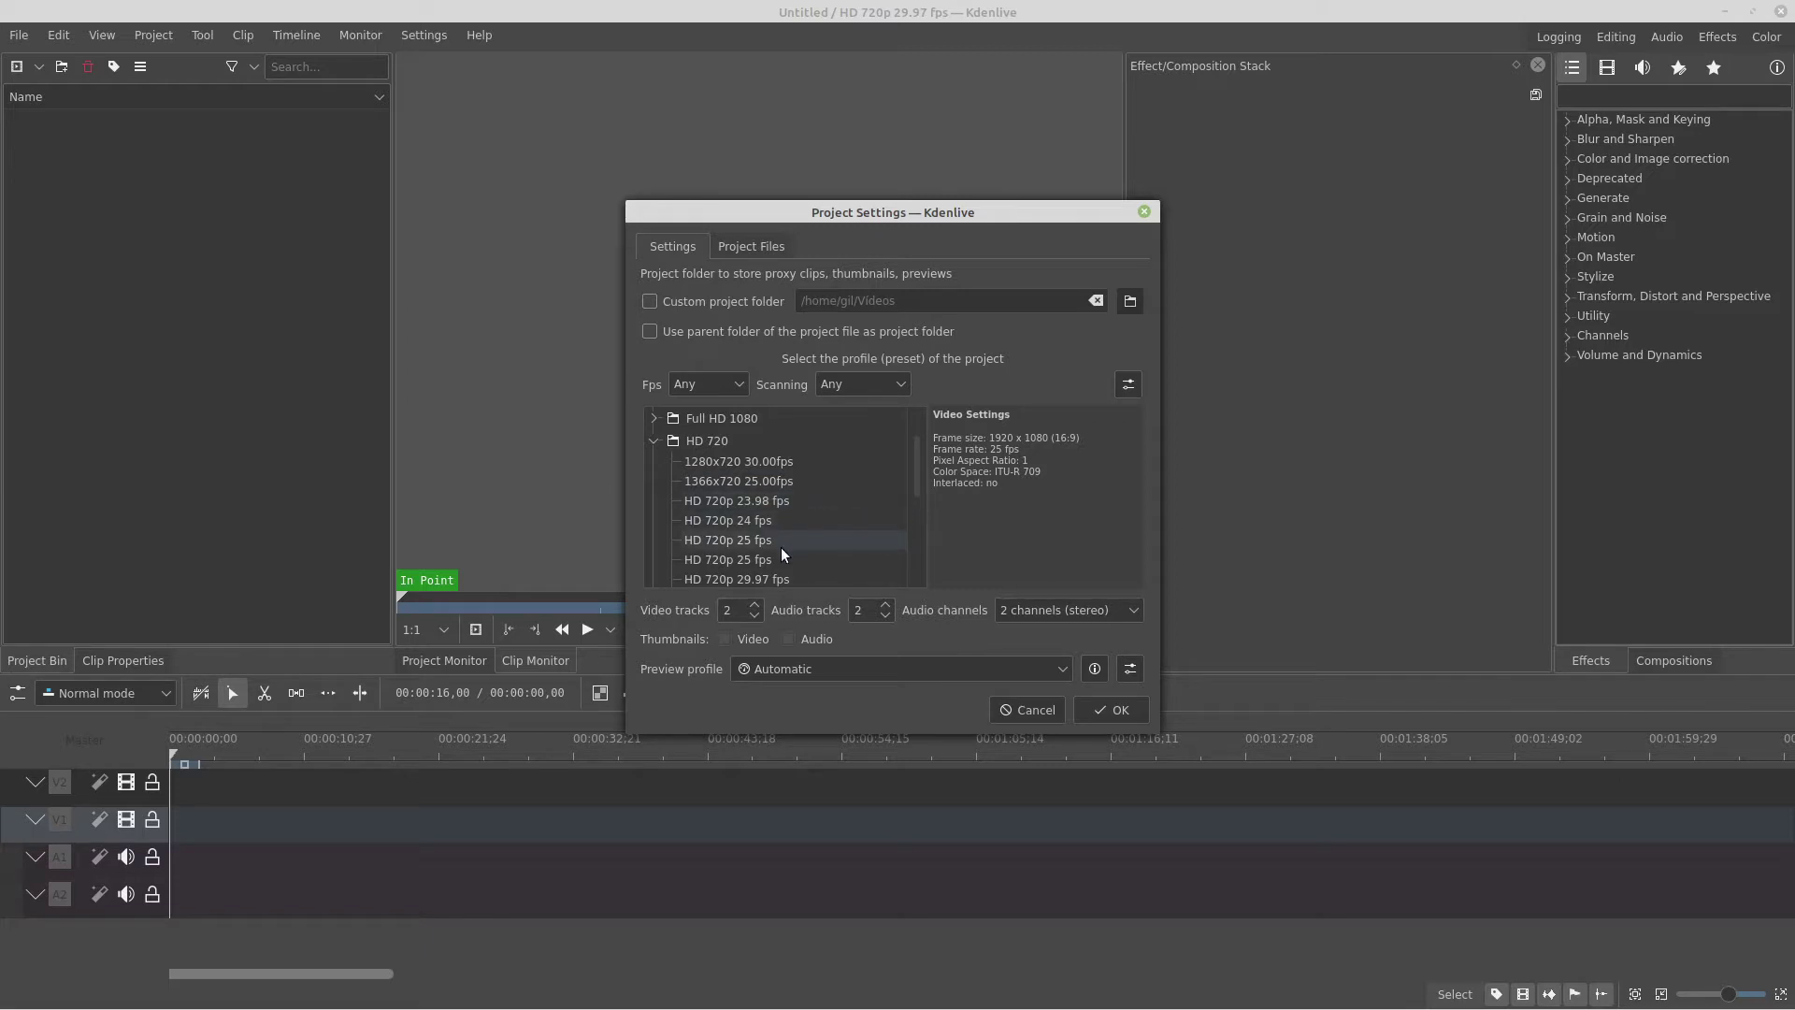
scroll(912, 487, "down", 1)
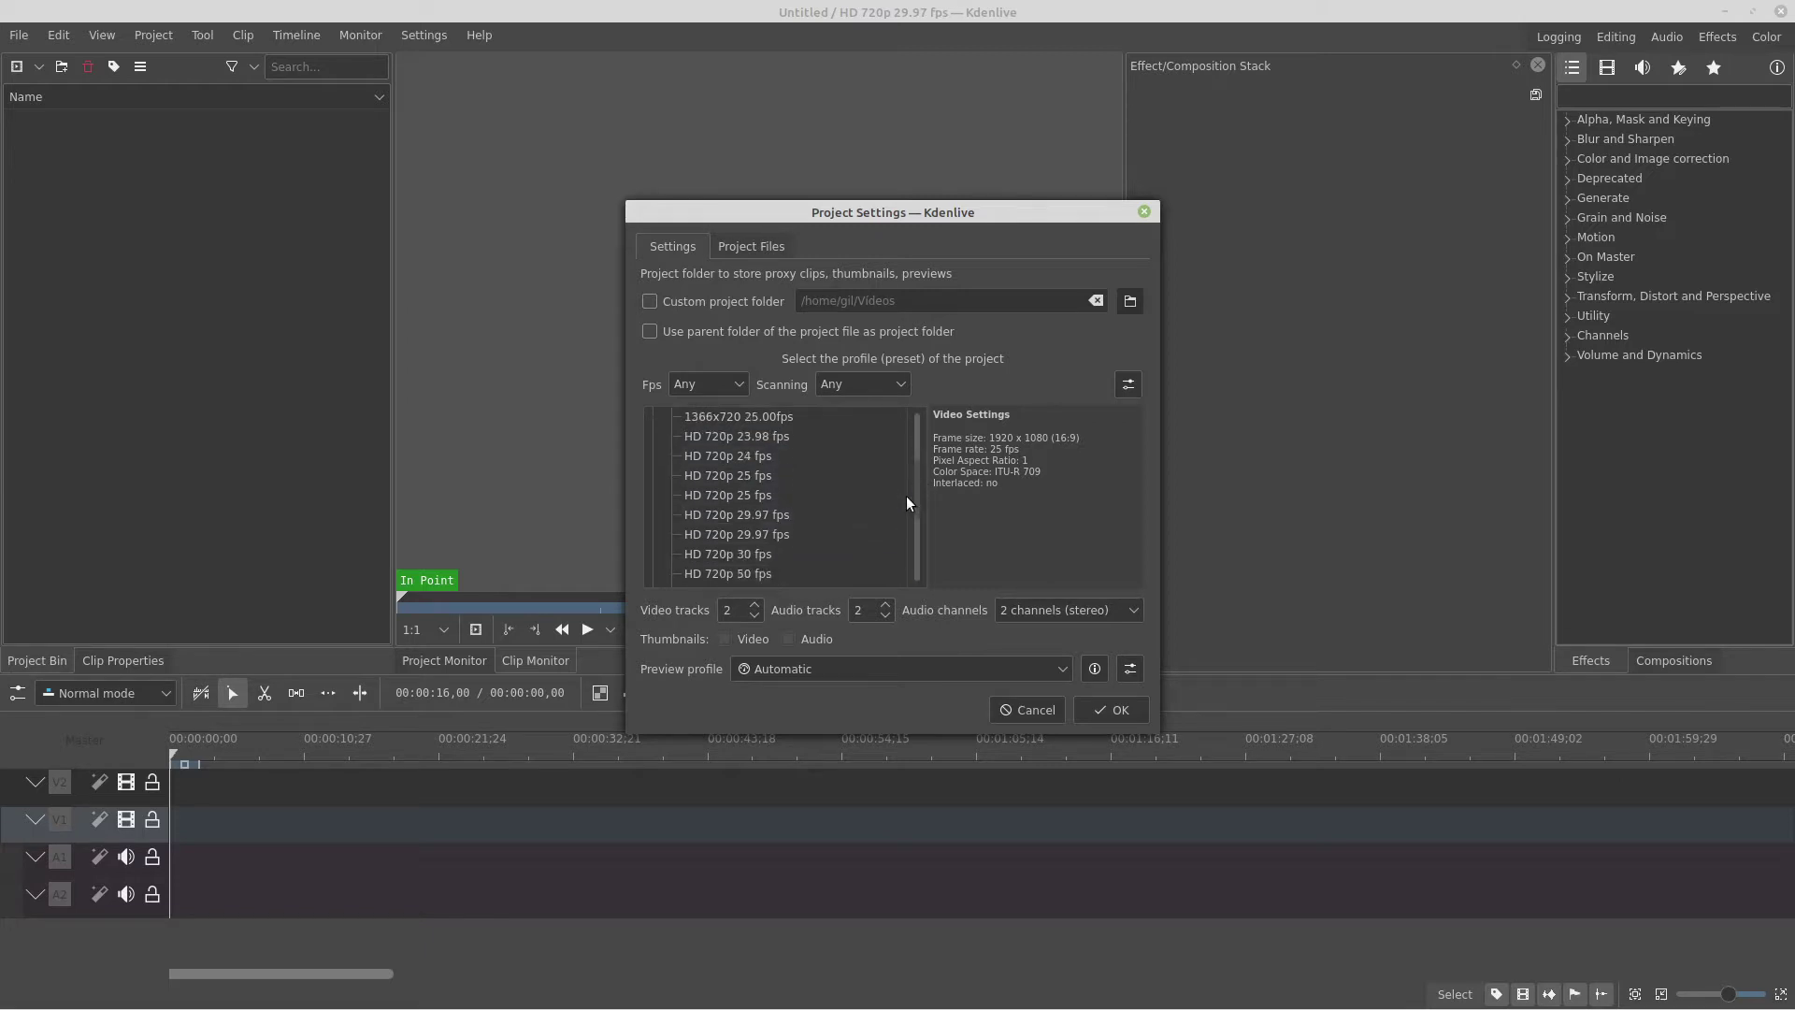
left_click(781, 517)
left_click(1110, 710)
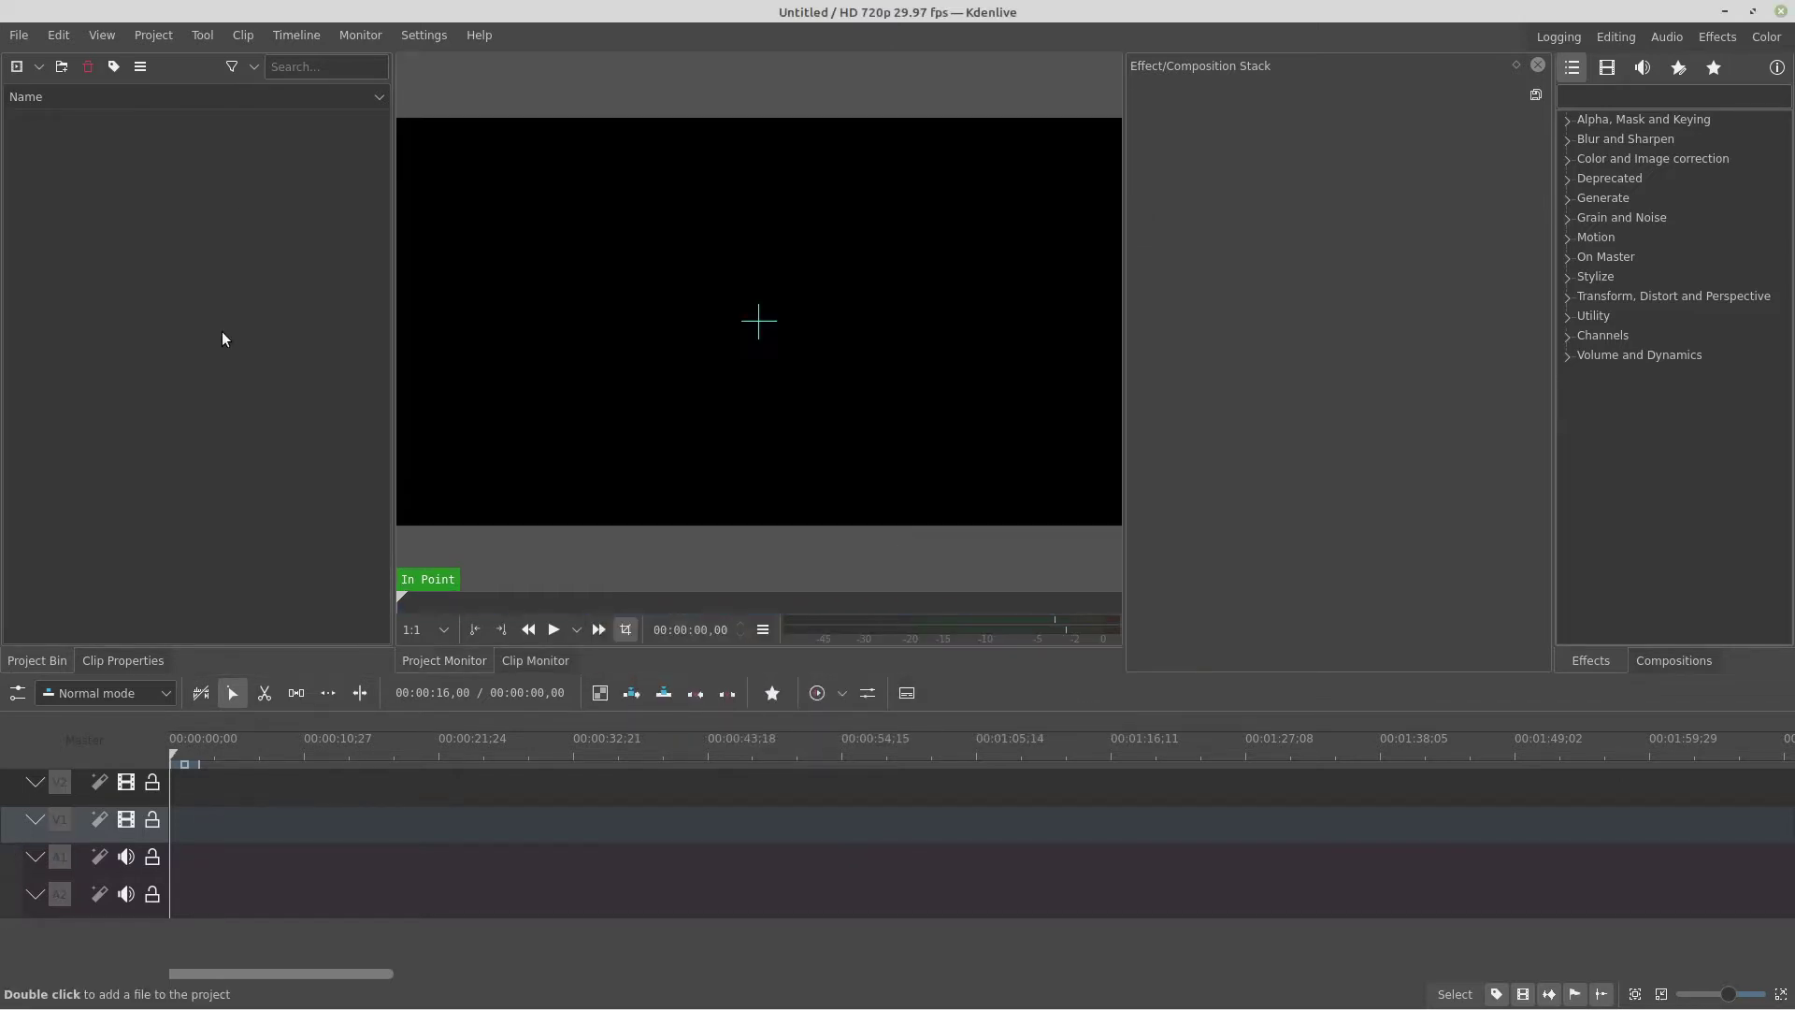
Step: Add a title clip from the Project Bin and type PEACE on its canvas
right_click(189, 315)
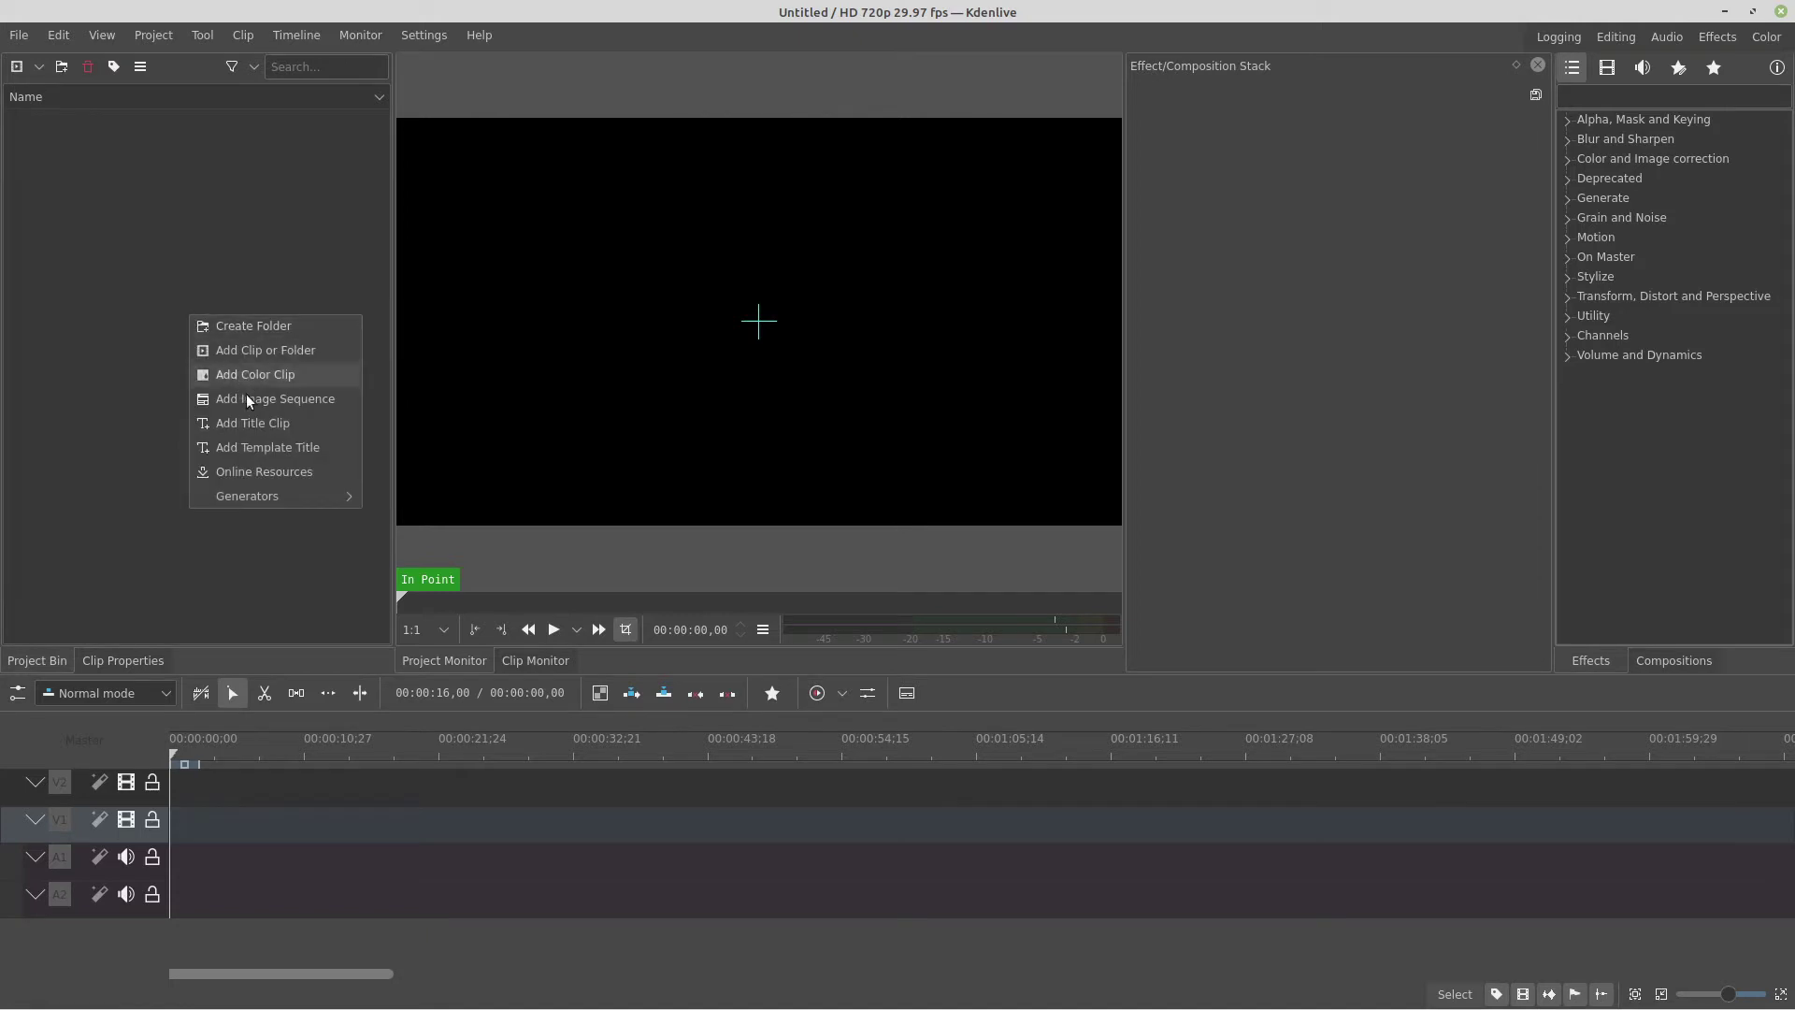
left_click(277, 423)
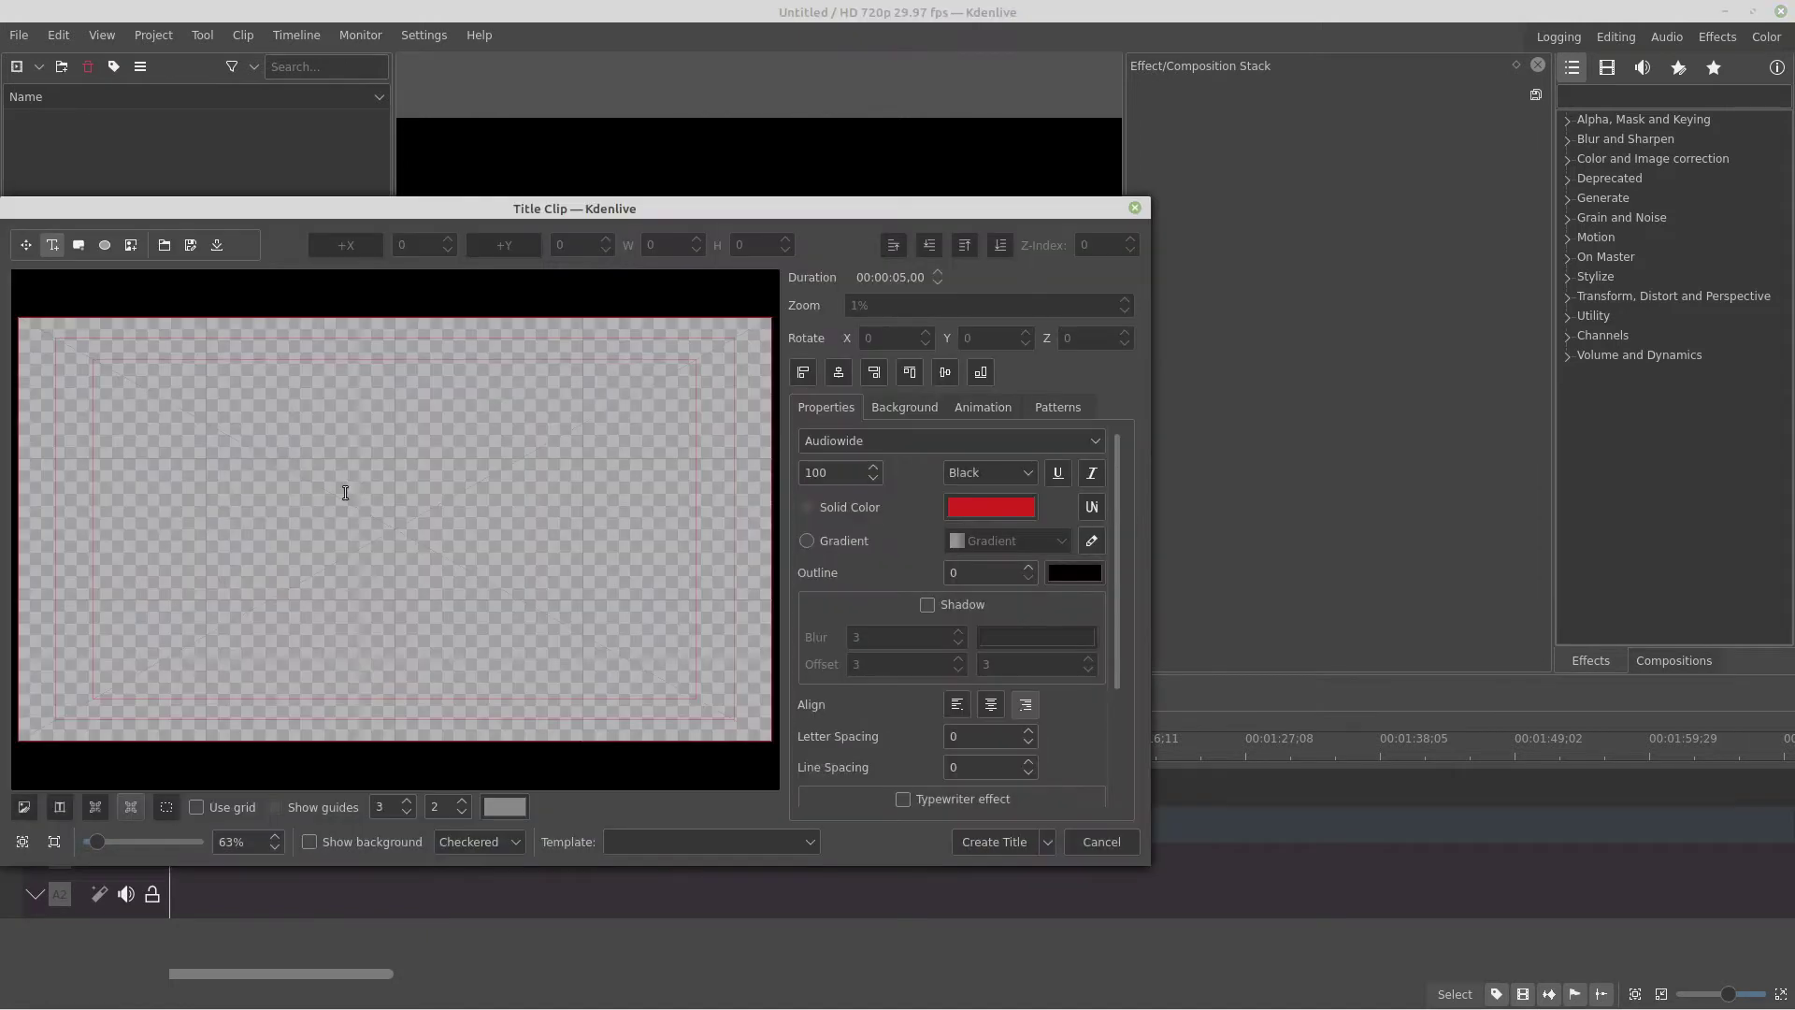
left_click(305, 416)
type("PEACE")
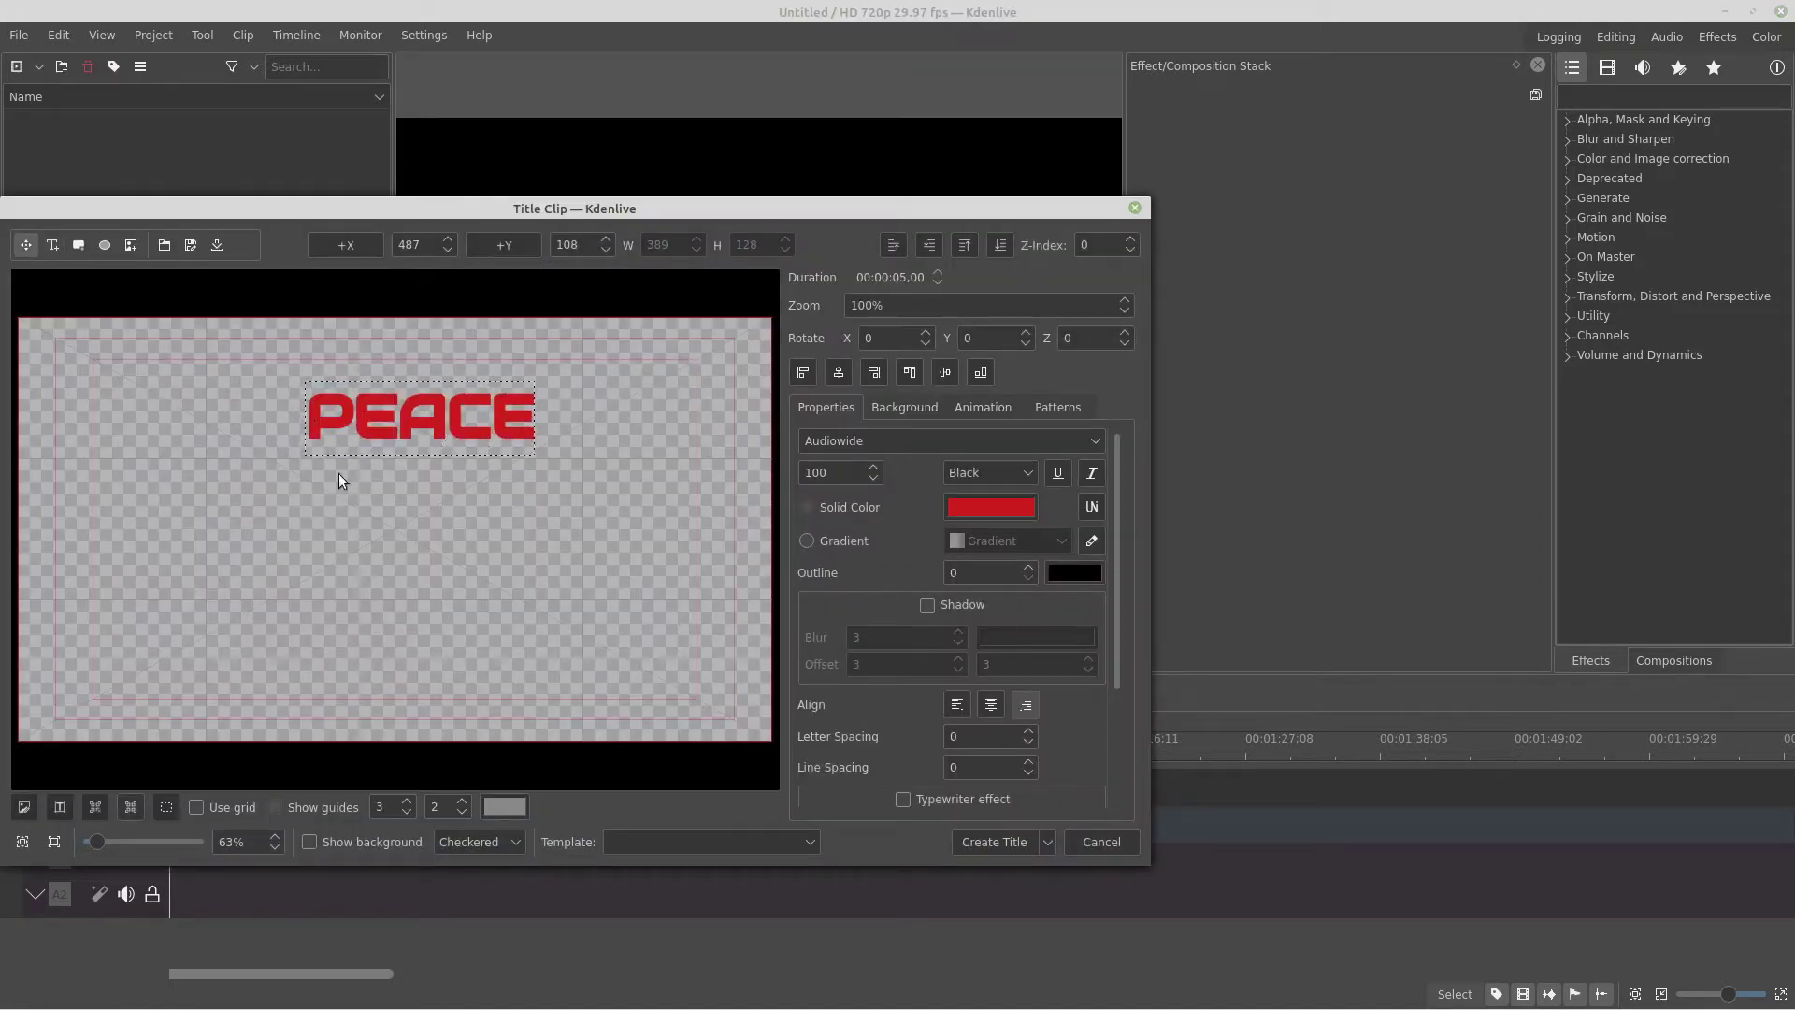
Step: Add NOT and WAR text items and spread the three words apart diagonally
left_click(53, 245)
left_click(248, 416)
key("BackSpace")
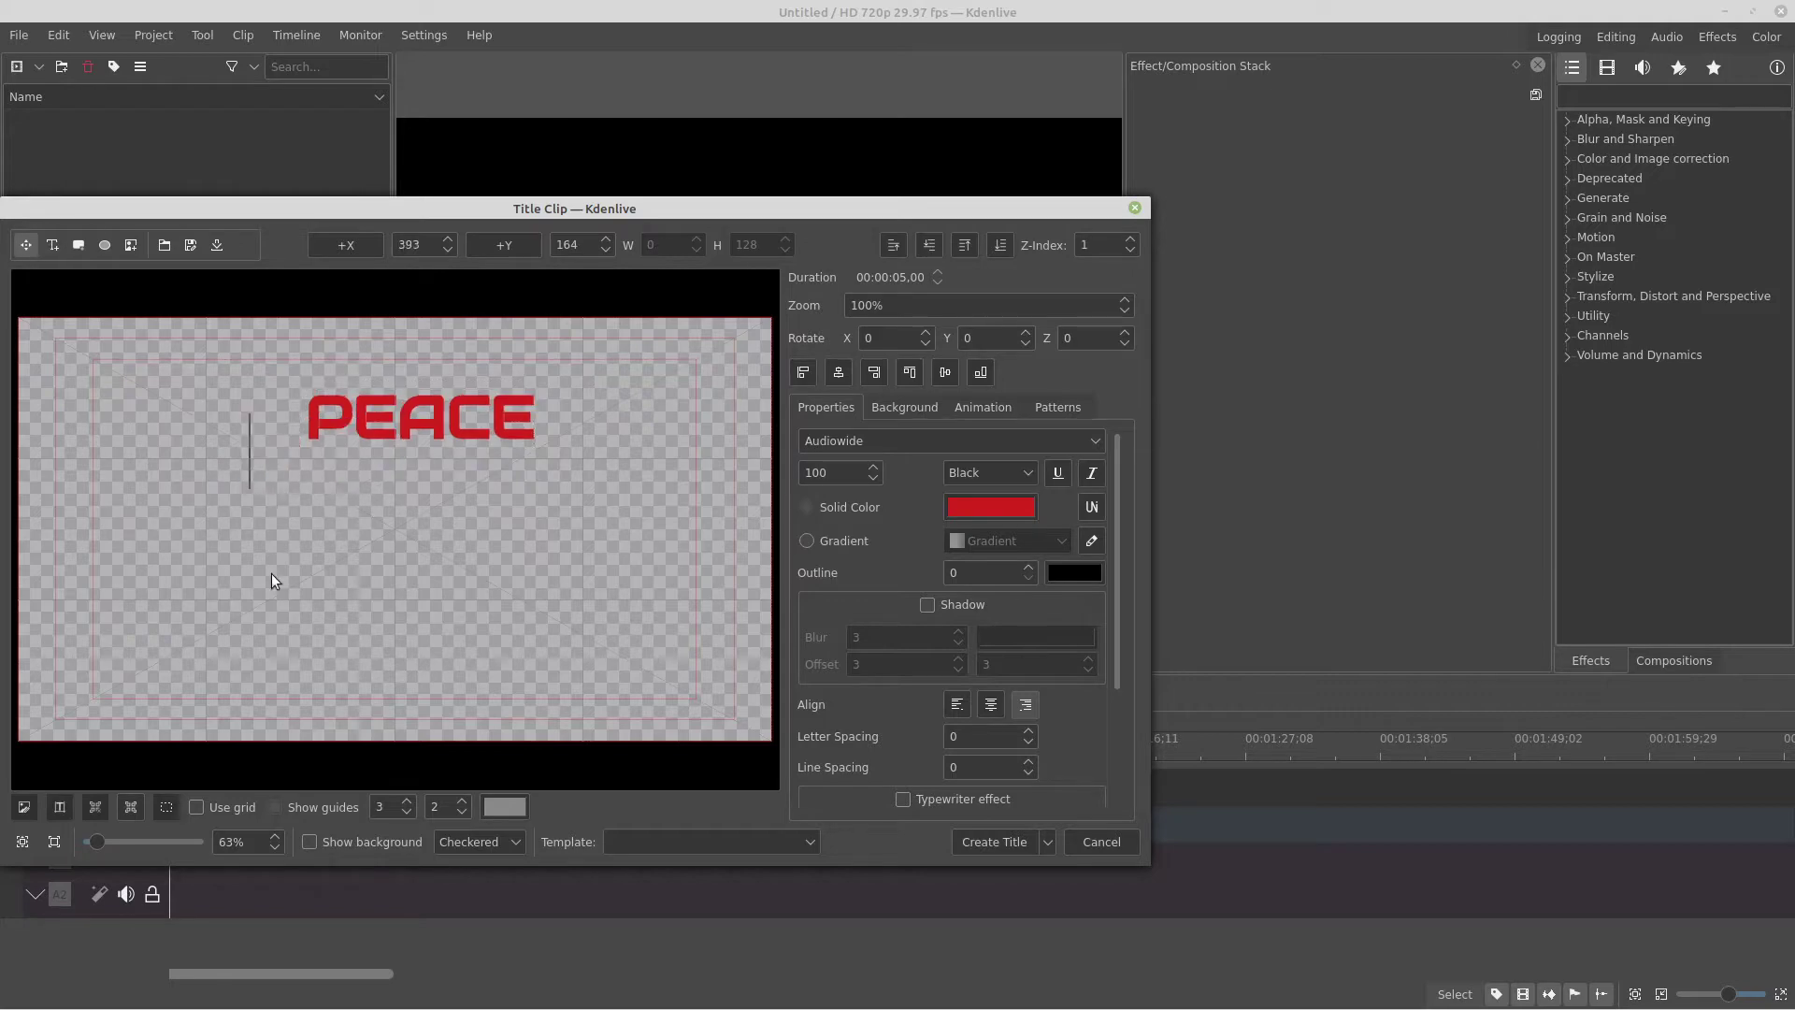
type("NOT")
left_click(53, 245)
left_click(401, 595)
type("WAR")
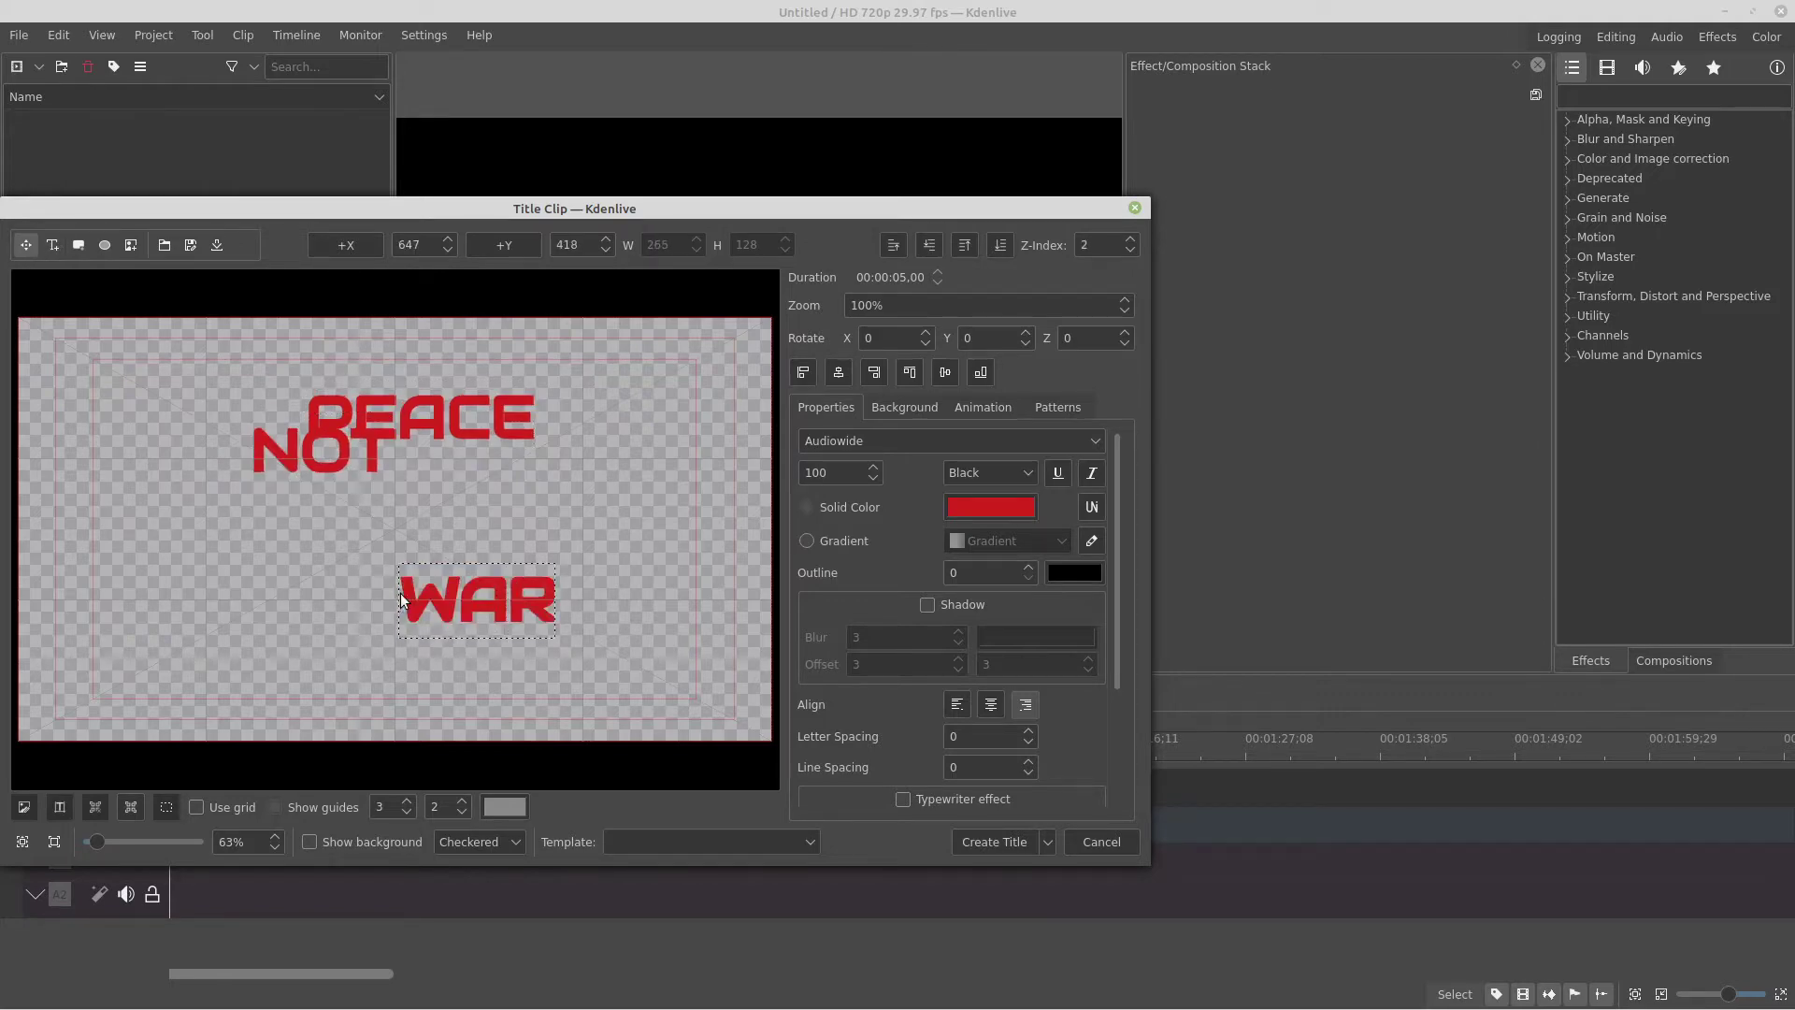
left_click_drag(322, 451, 444, 511)
left_click_drag(398, 426, 318, 449)
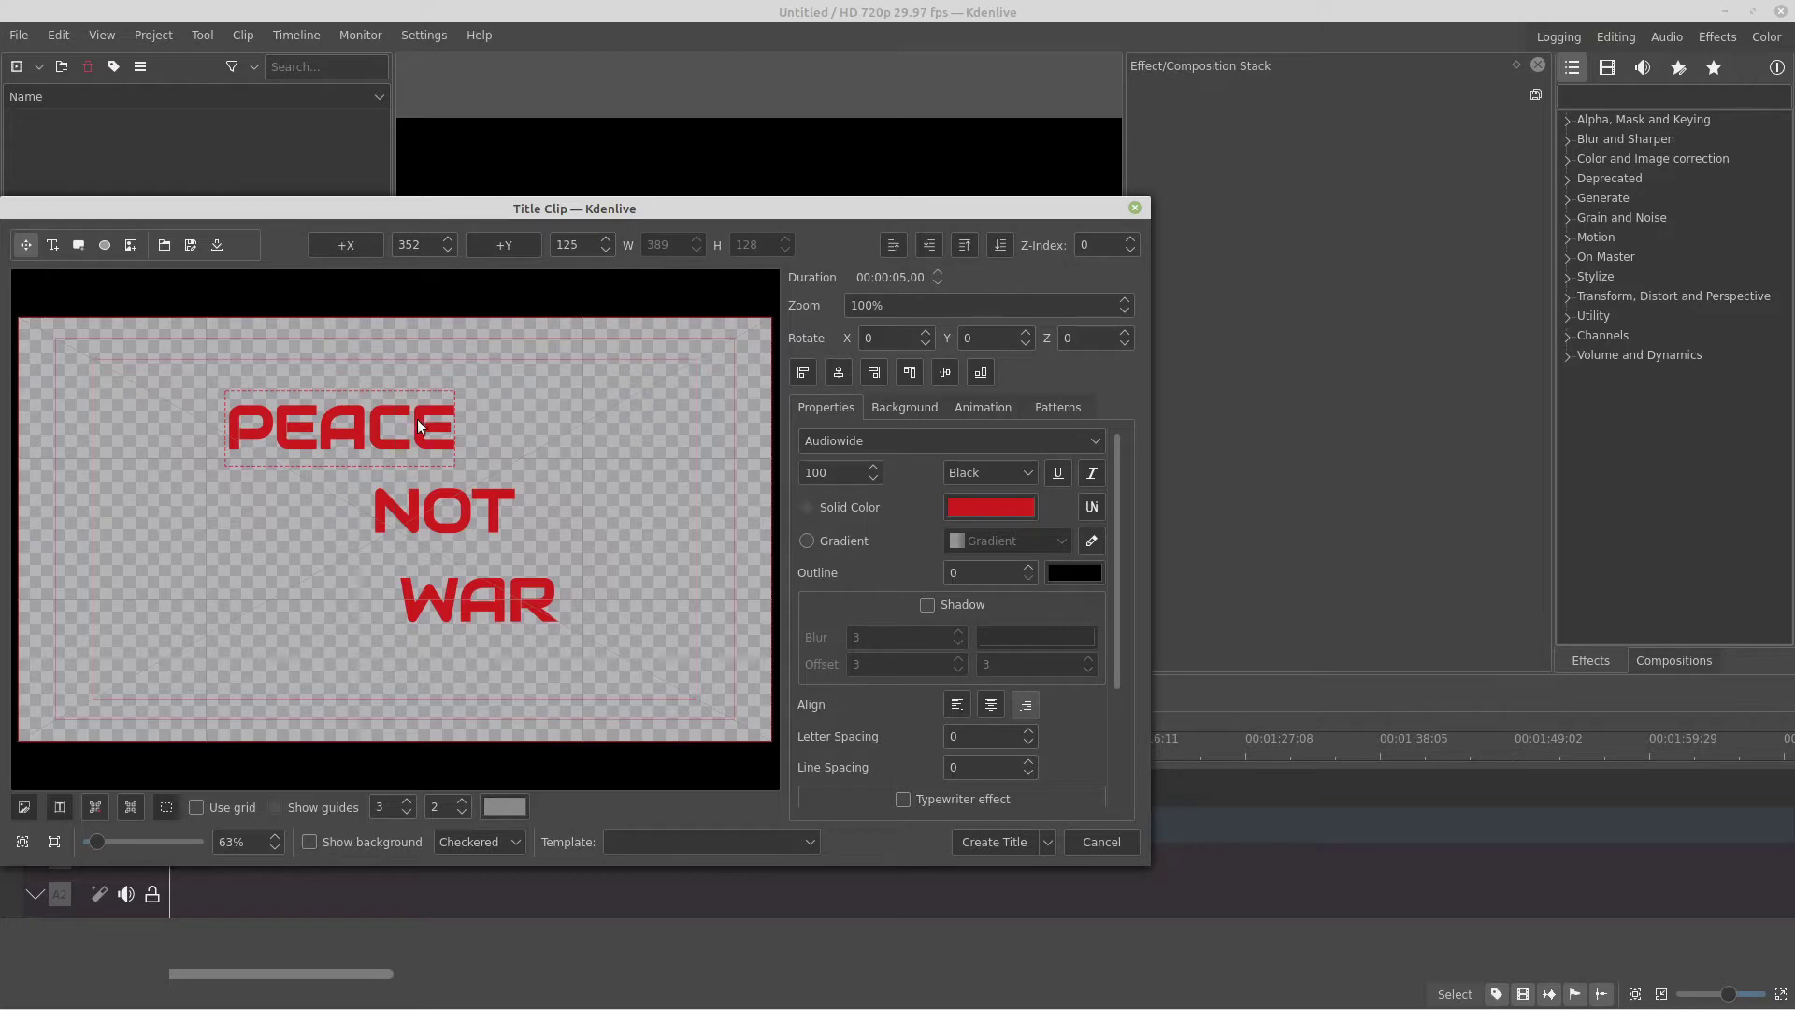
Step: Set PEACE to font size 220 and move it toward the centre
left_click_drag(418, 426, 375, 433)
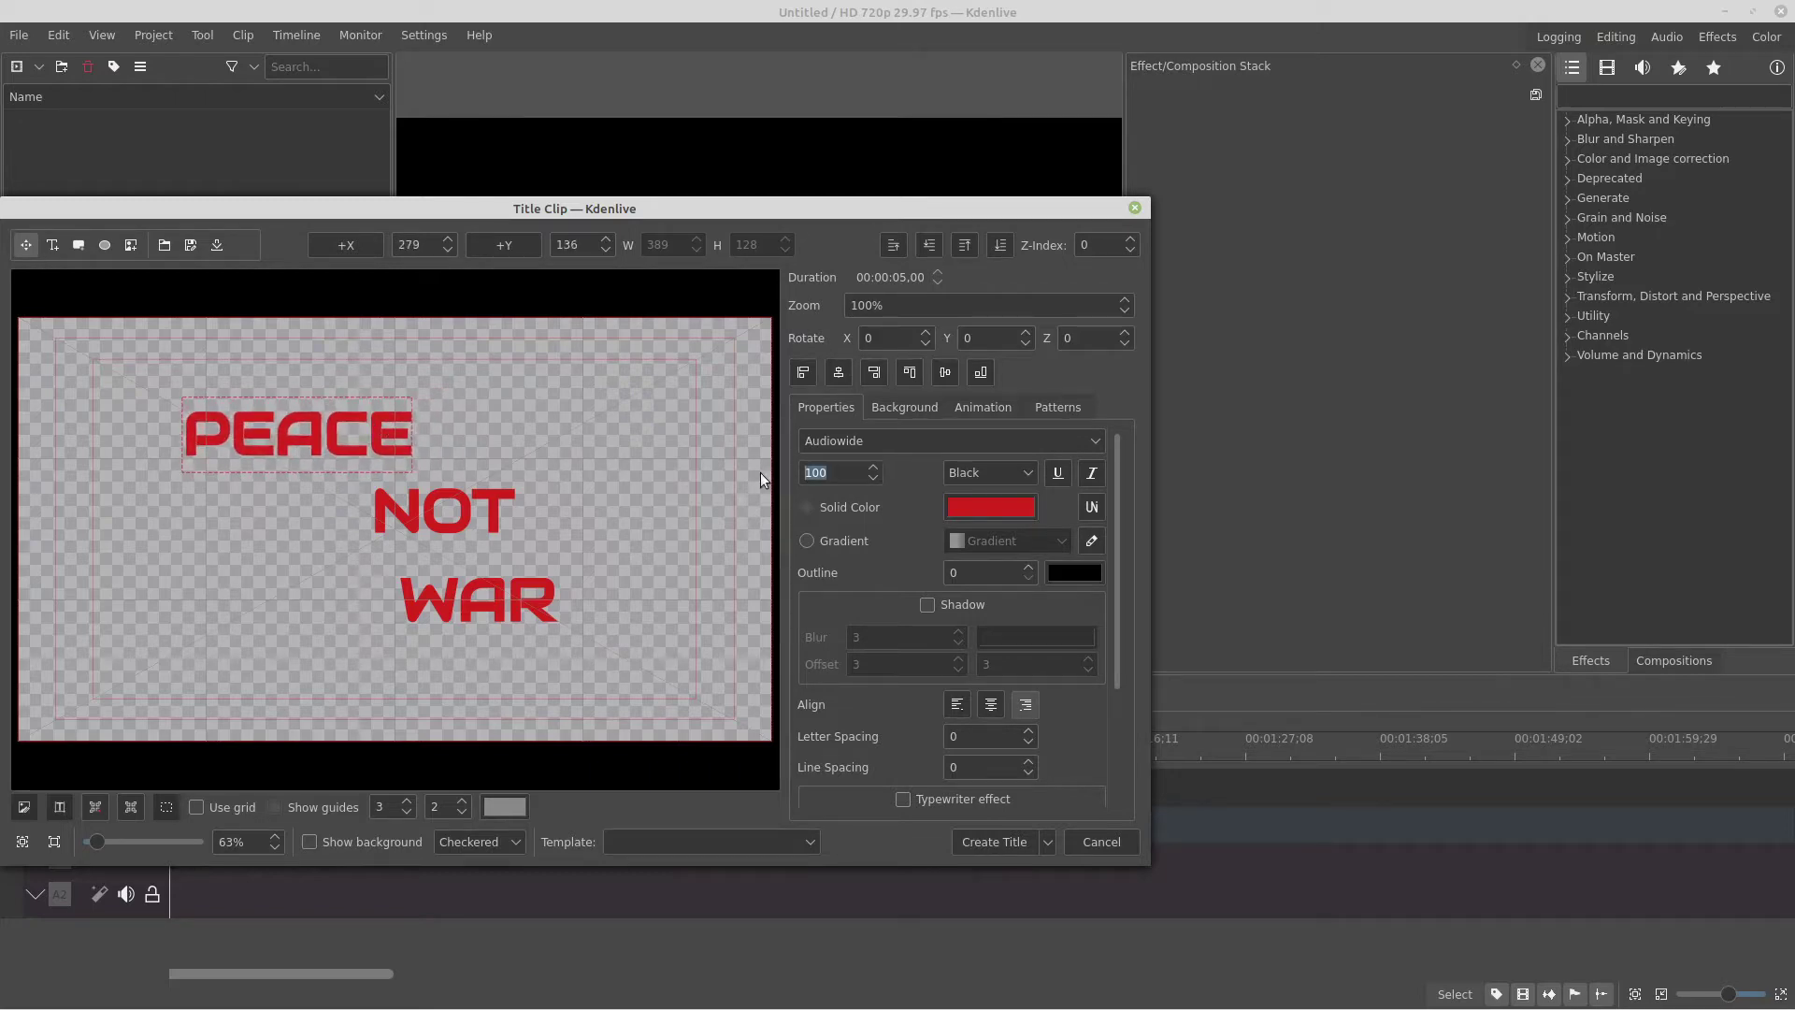
type("260")
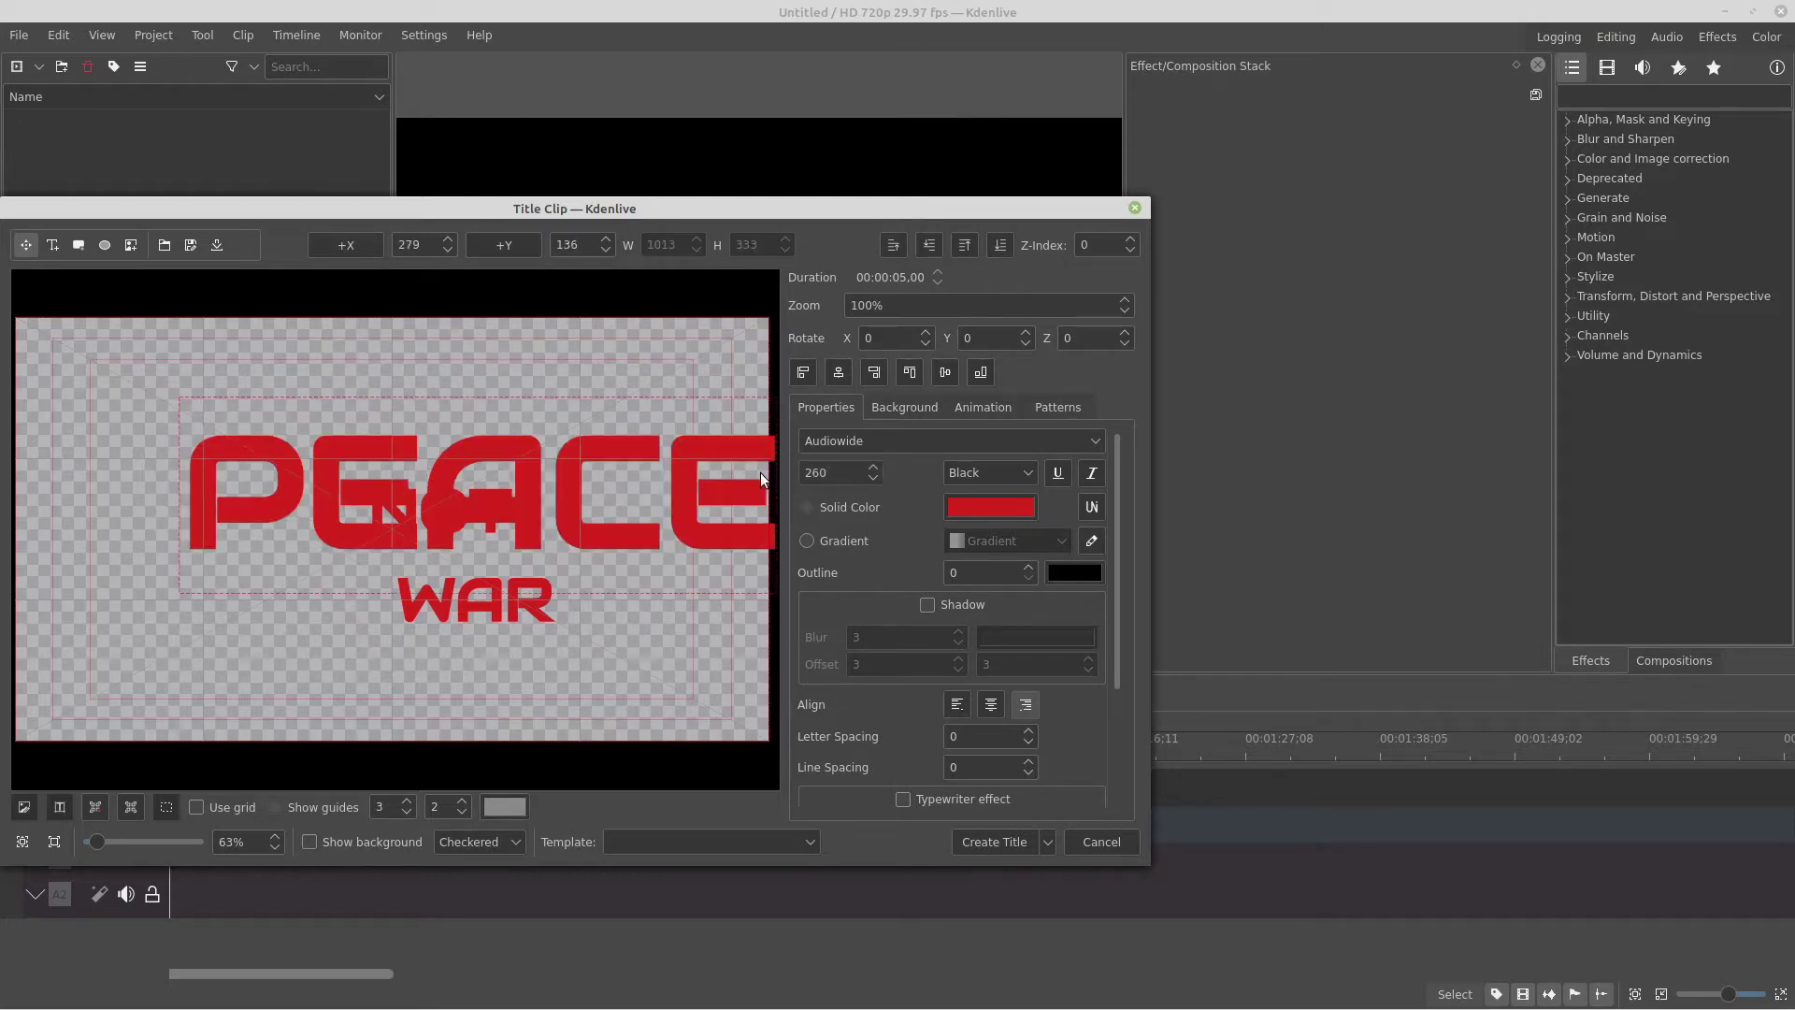
left_click_drag(711, 455, 593, 389)
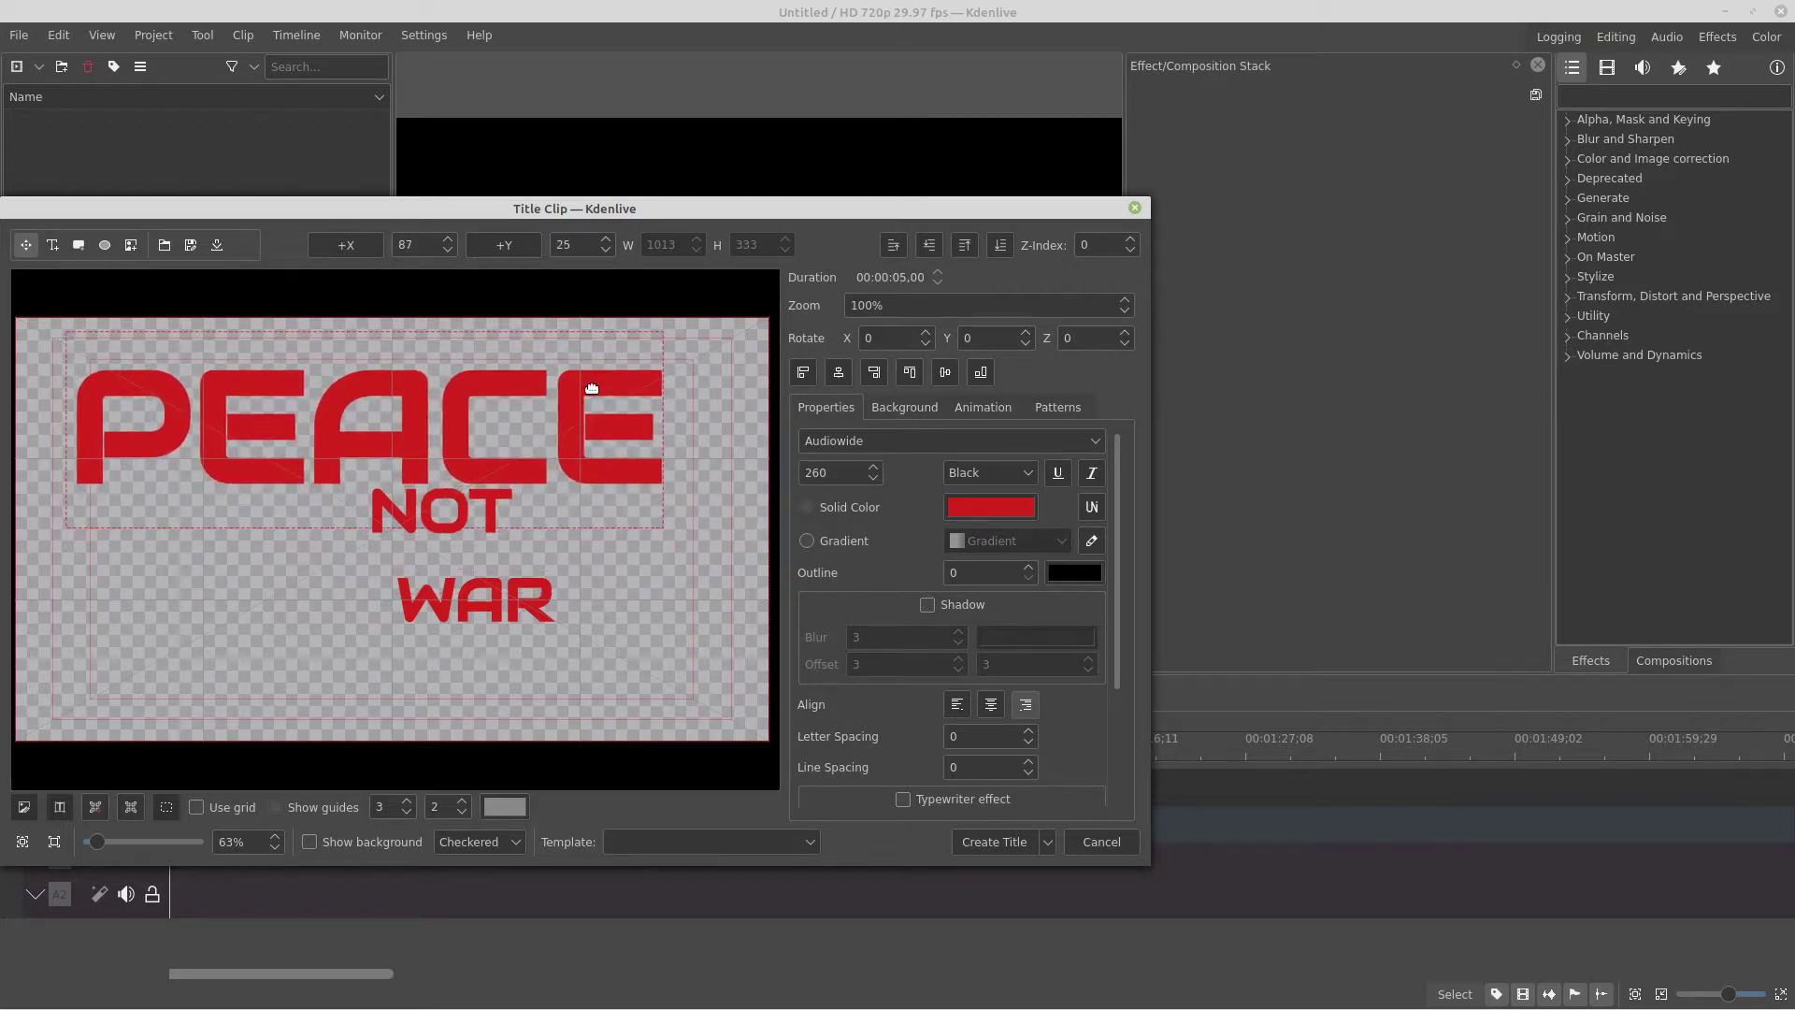
double_click(848, 468)
type("22")
key("Return")
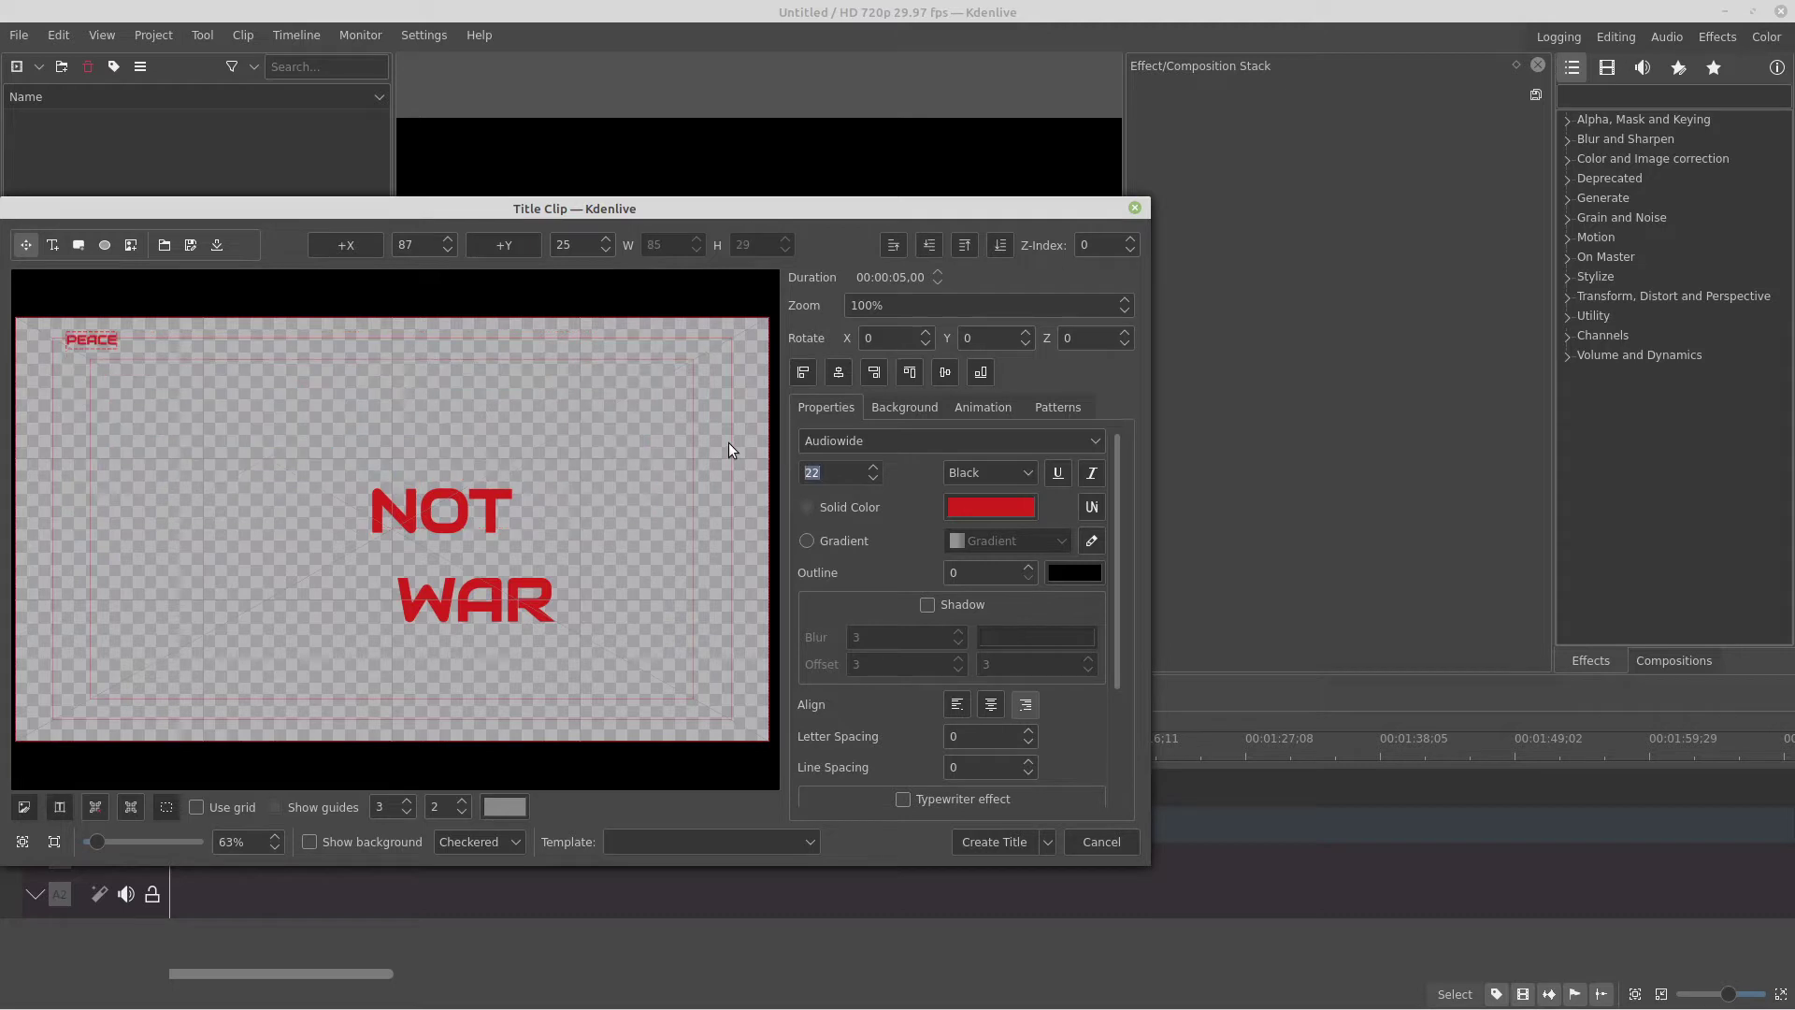
left_click(818, 469)
type("0")
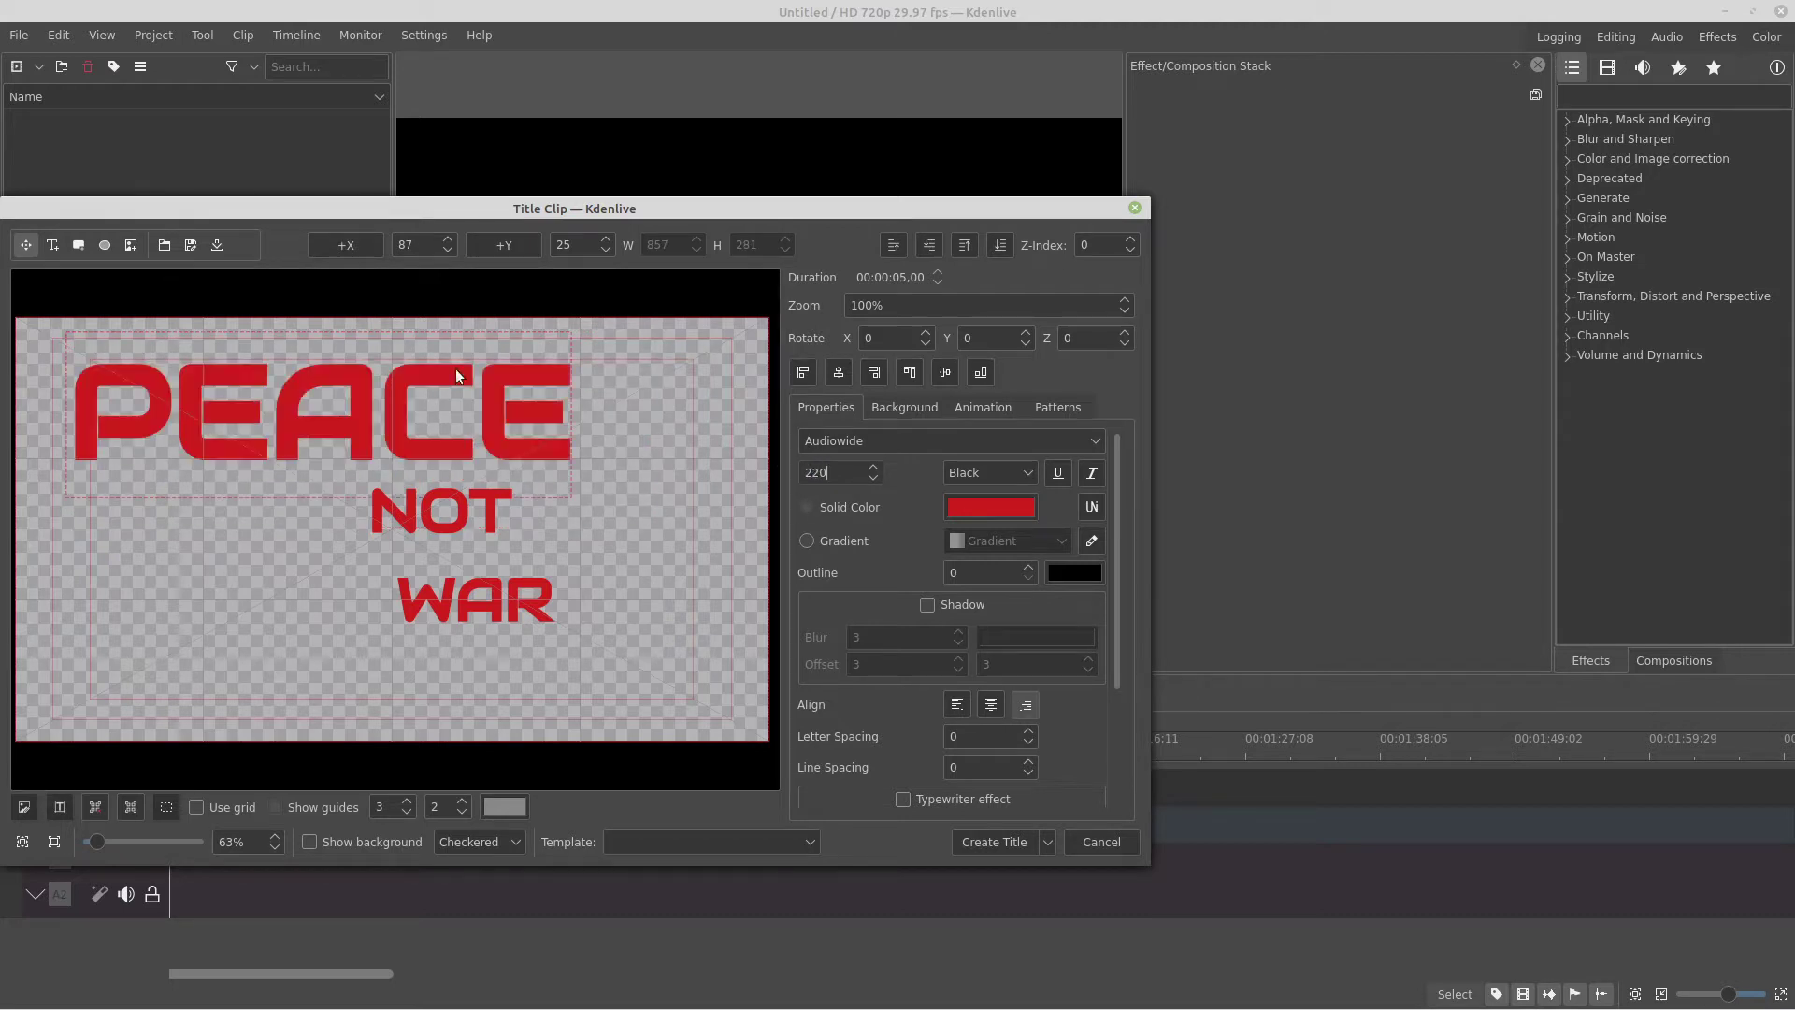
left_click_drag(411, 382, 471, 418)
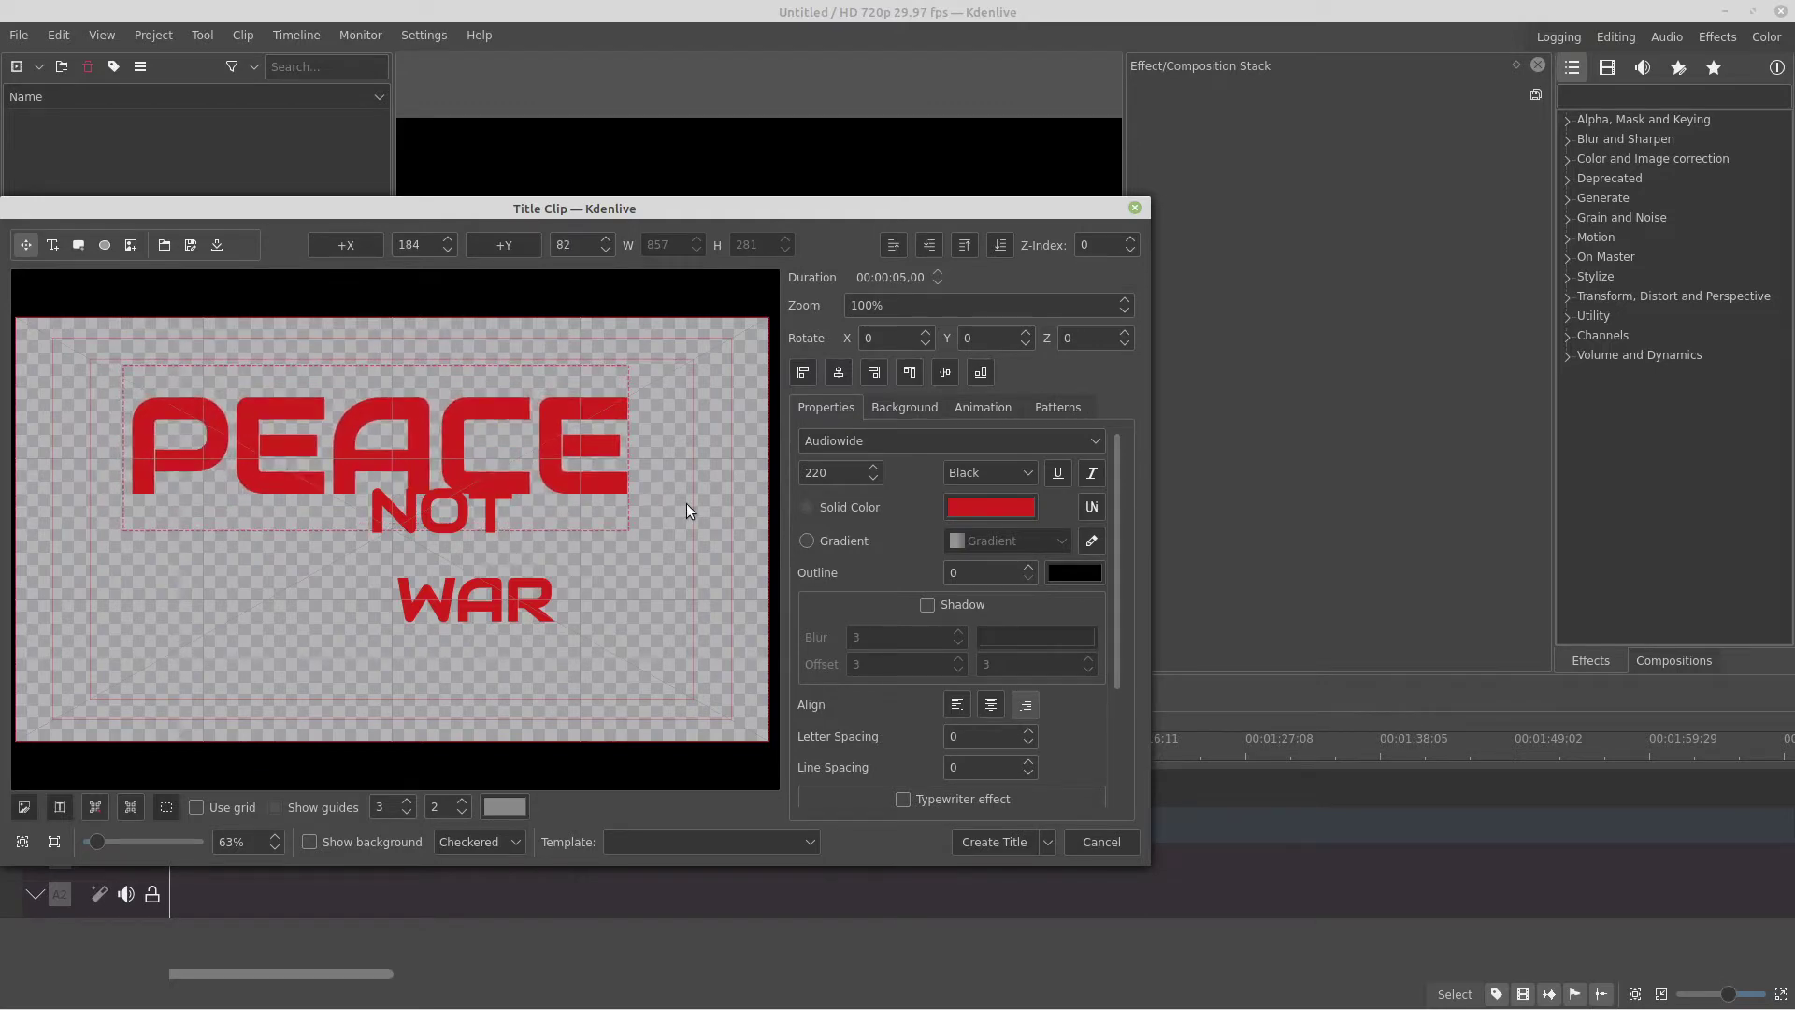
Step: Set WAR to font size 220 and stack NOT and WAR below PEACE
left_click_drag(462, 523, 448, 561)
left_click_drag(501, 618, 494, 638)
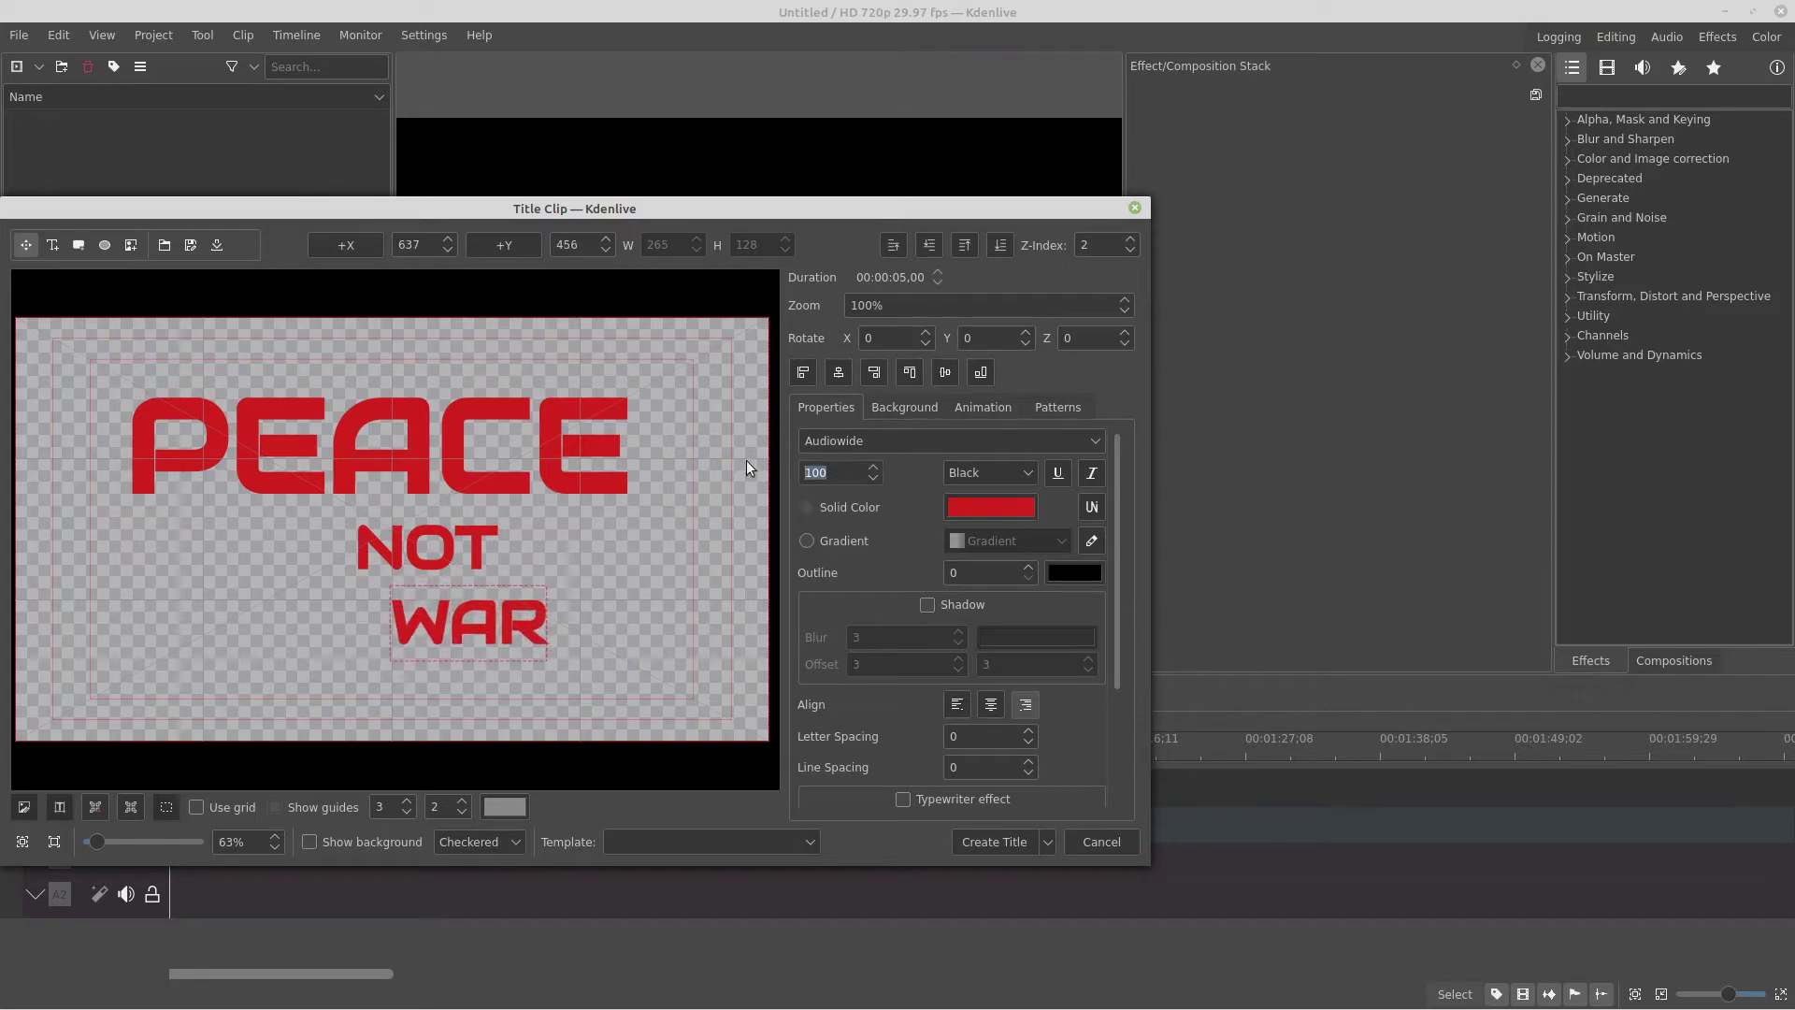
type("220")
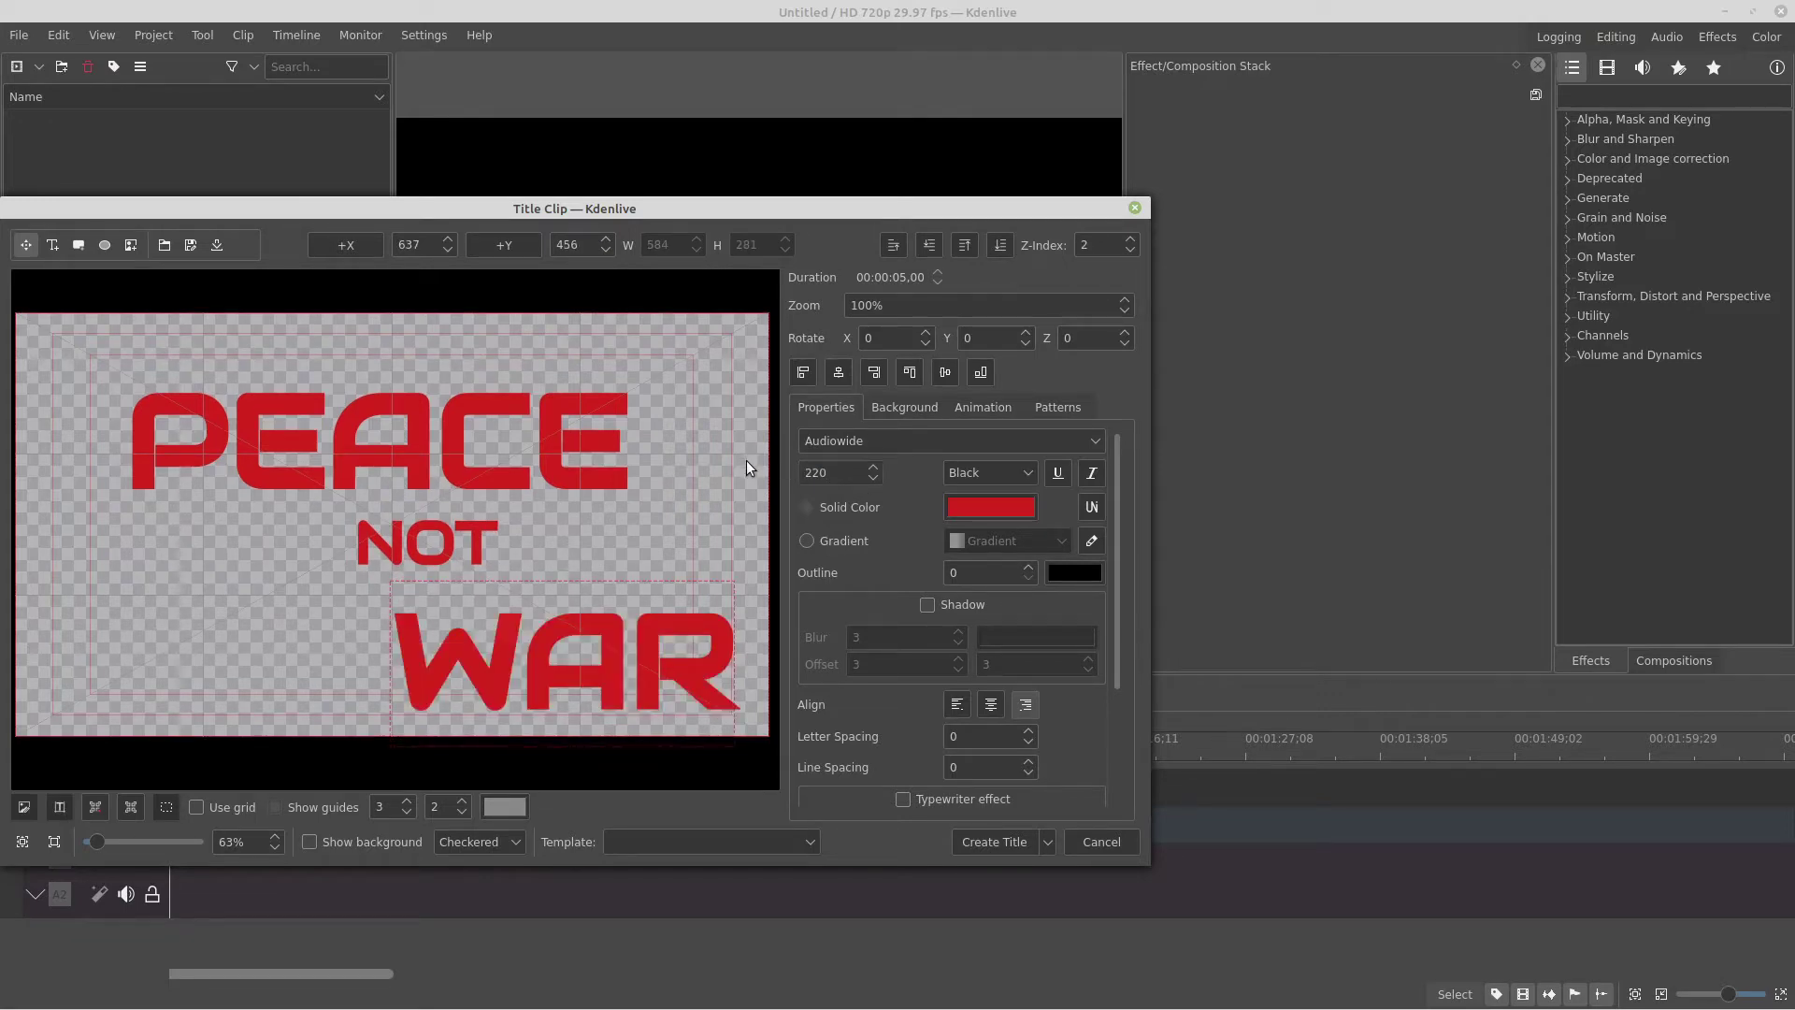
left_click_drag(489, 648, 418, 619)
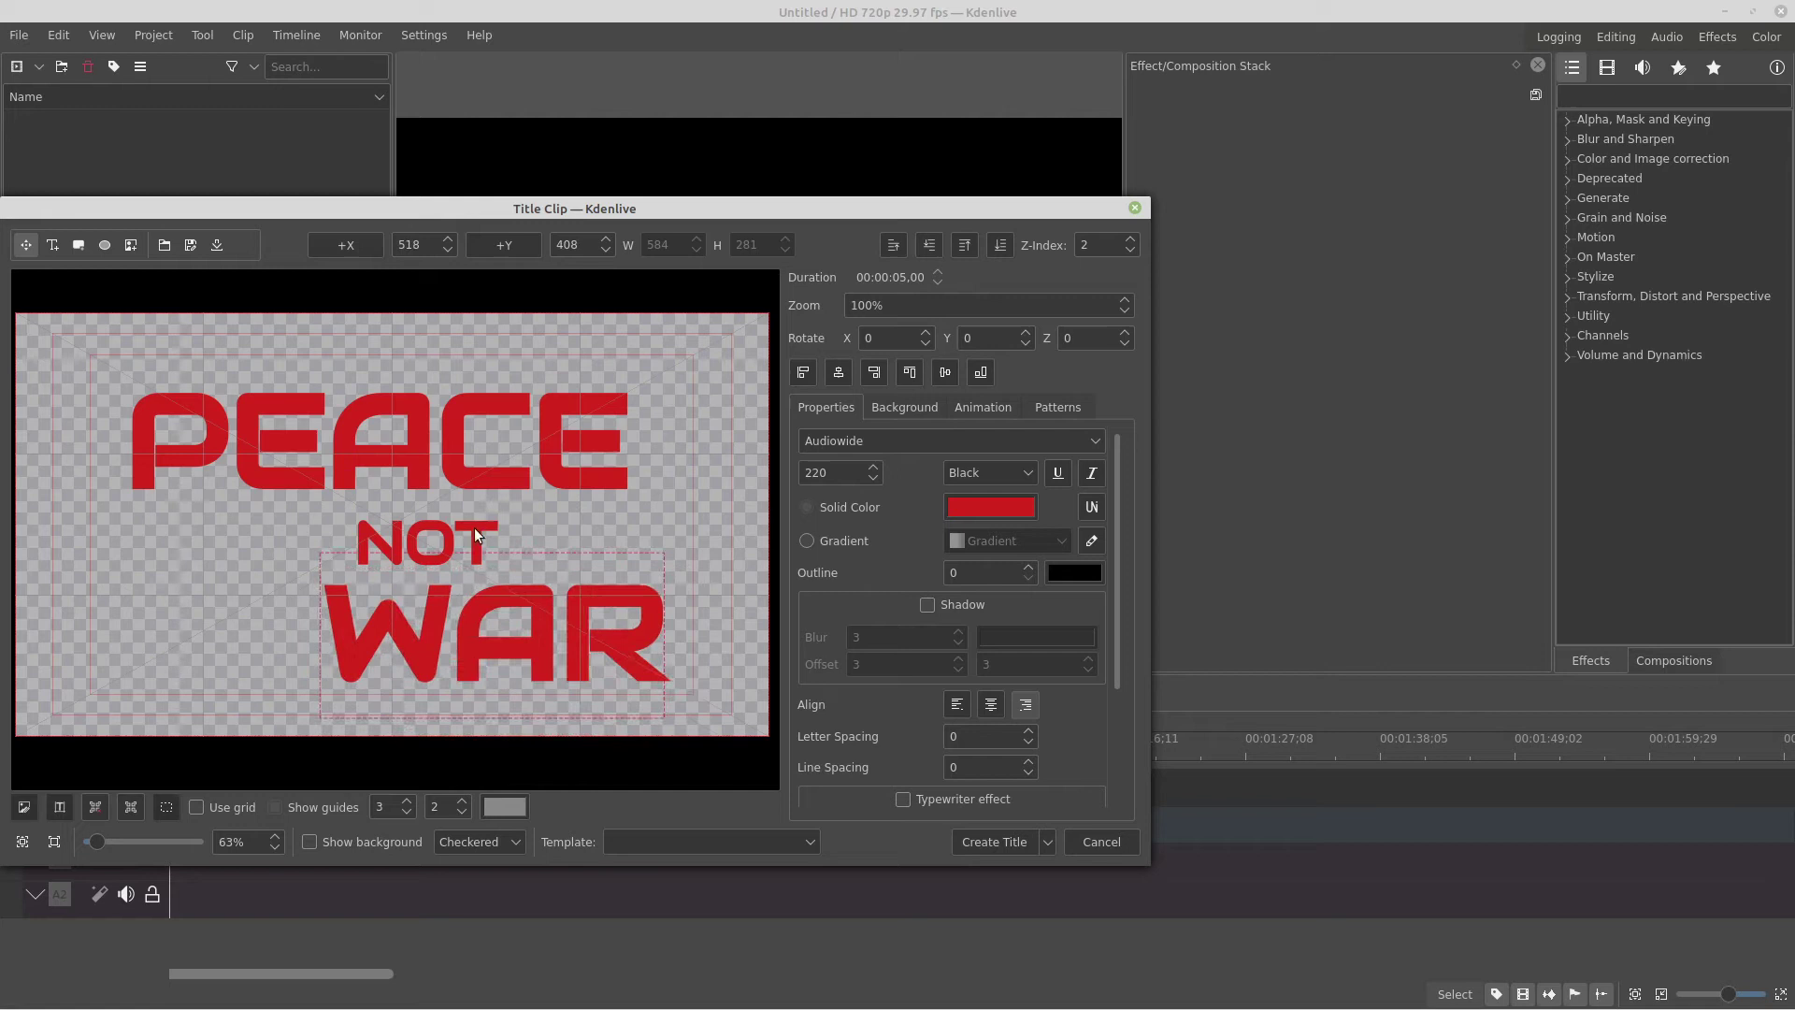
left_click_drag(474, 527, 481, 521)
left_click_drag(500, 600, 472, 600)
Step: Refine the PEACE and WAR positions and centre NOT horizontally in the frame
left_click(505, 485)
left_click_drag(505, 484, 534, 458)
left_click_drag(464, 545, 468, 536)
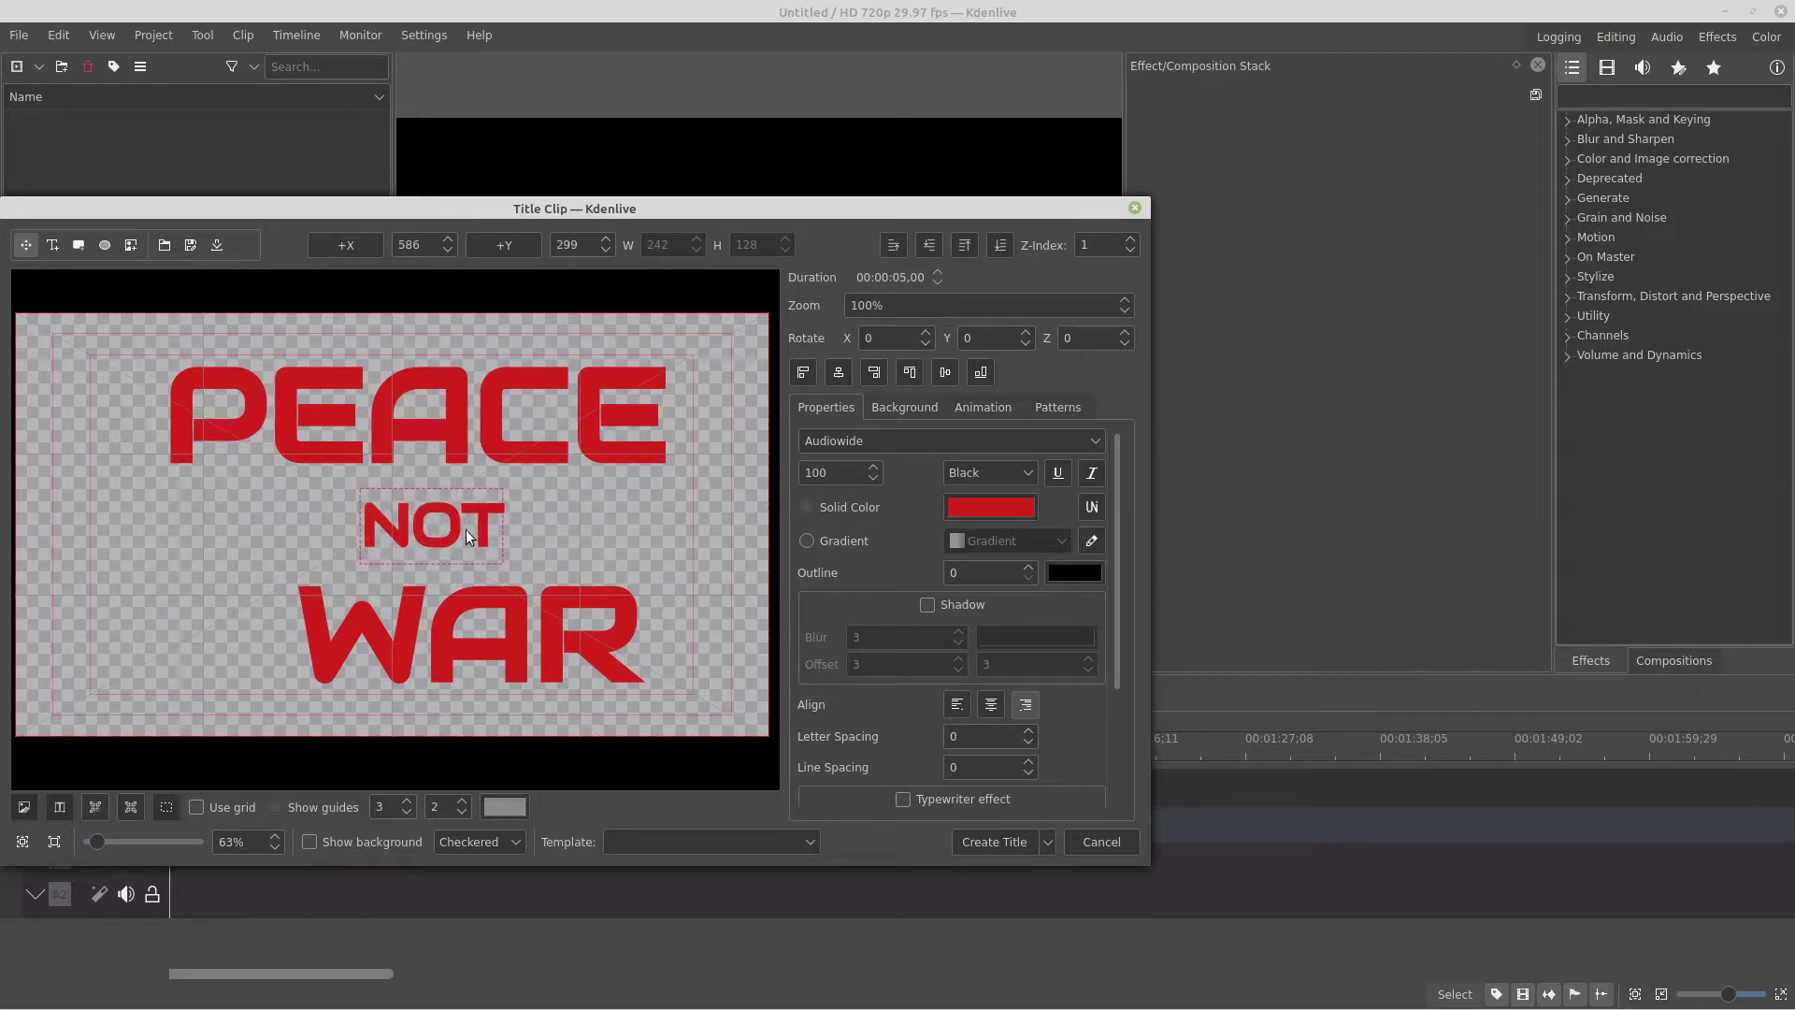
left_click(828, 373)
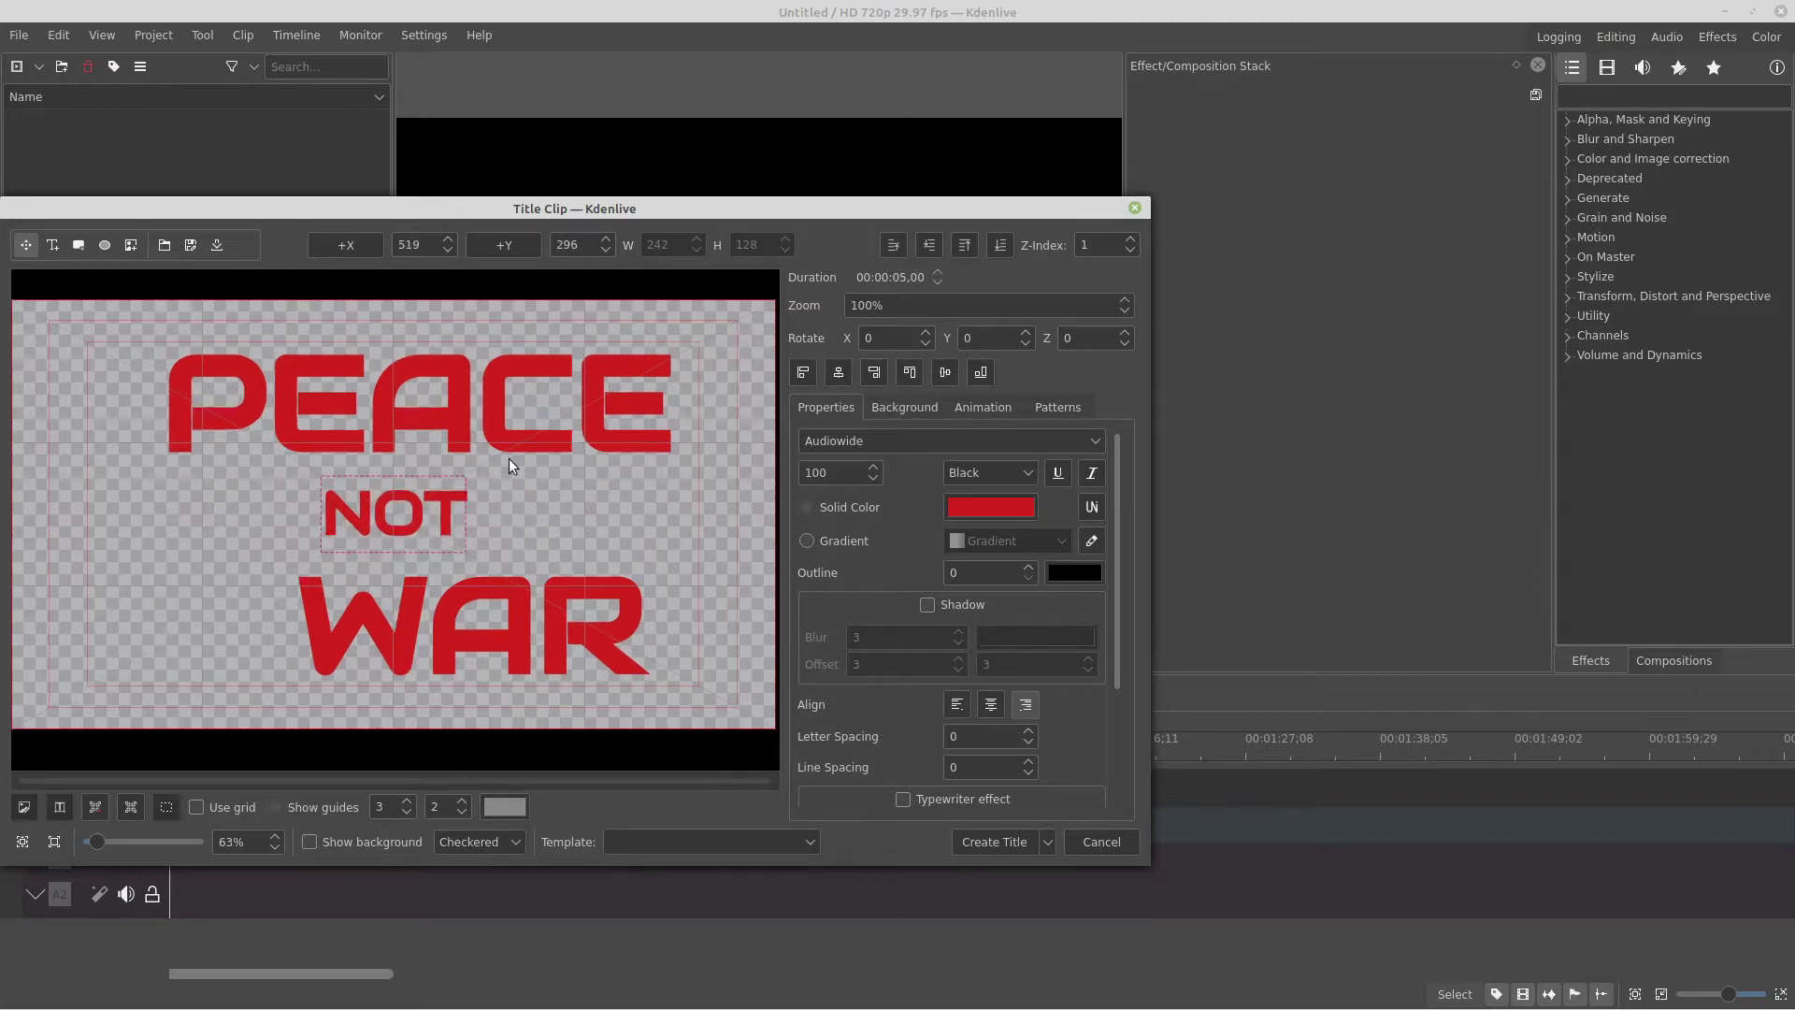
left_click_drag(509, 459, 481, 449)
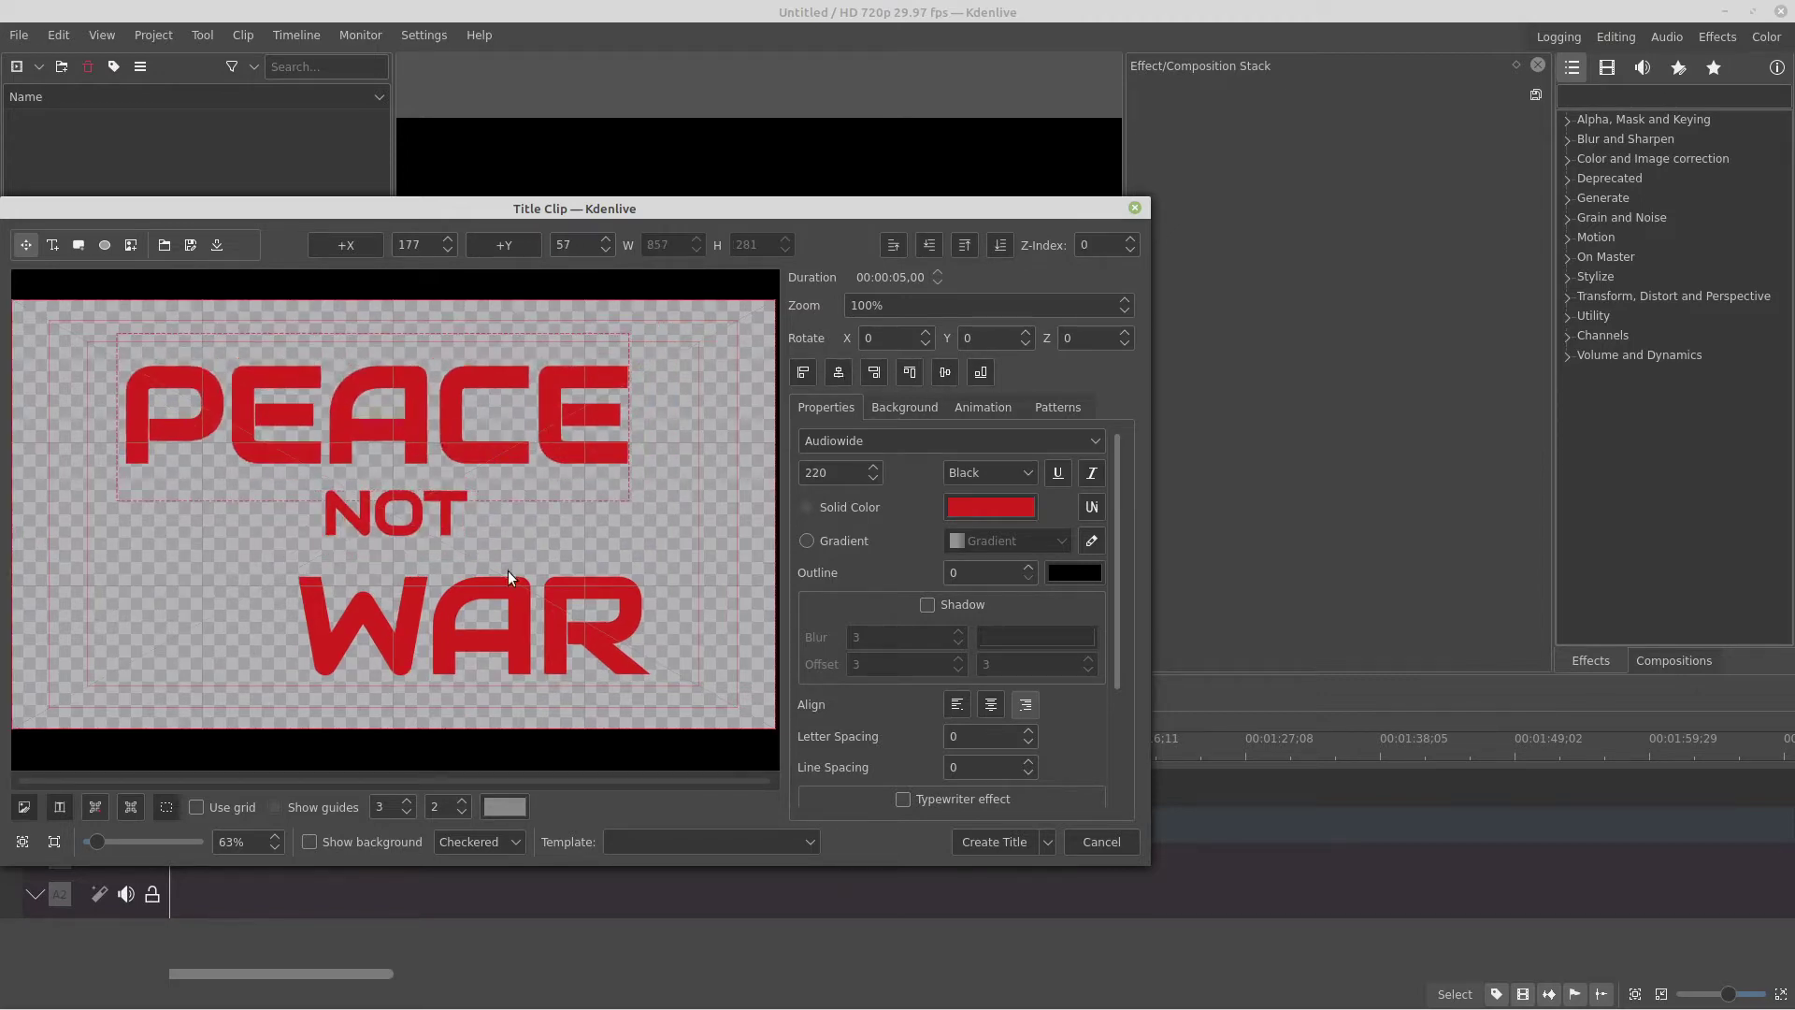
left_click_drag(508, 577, 486, 575)
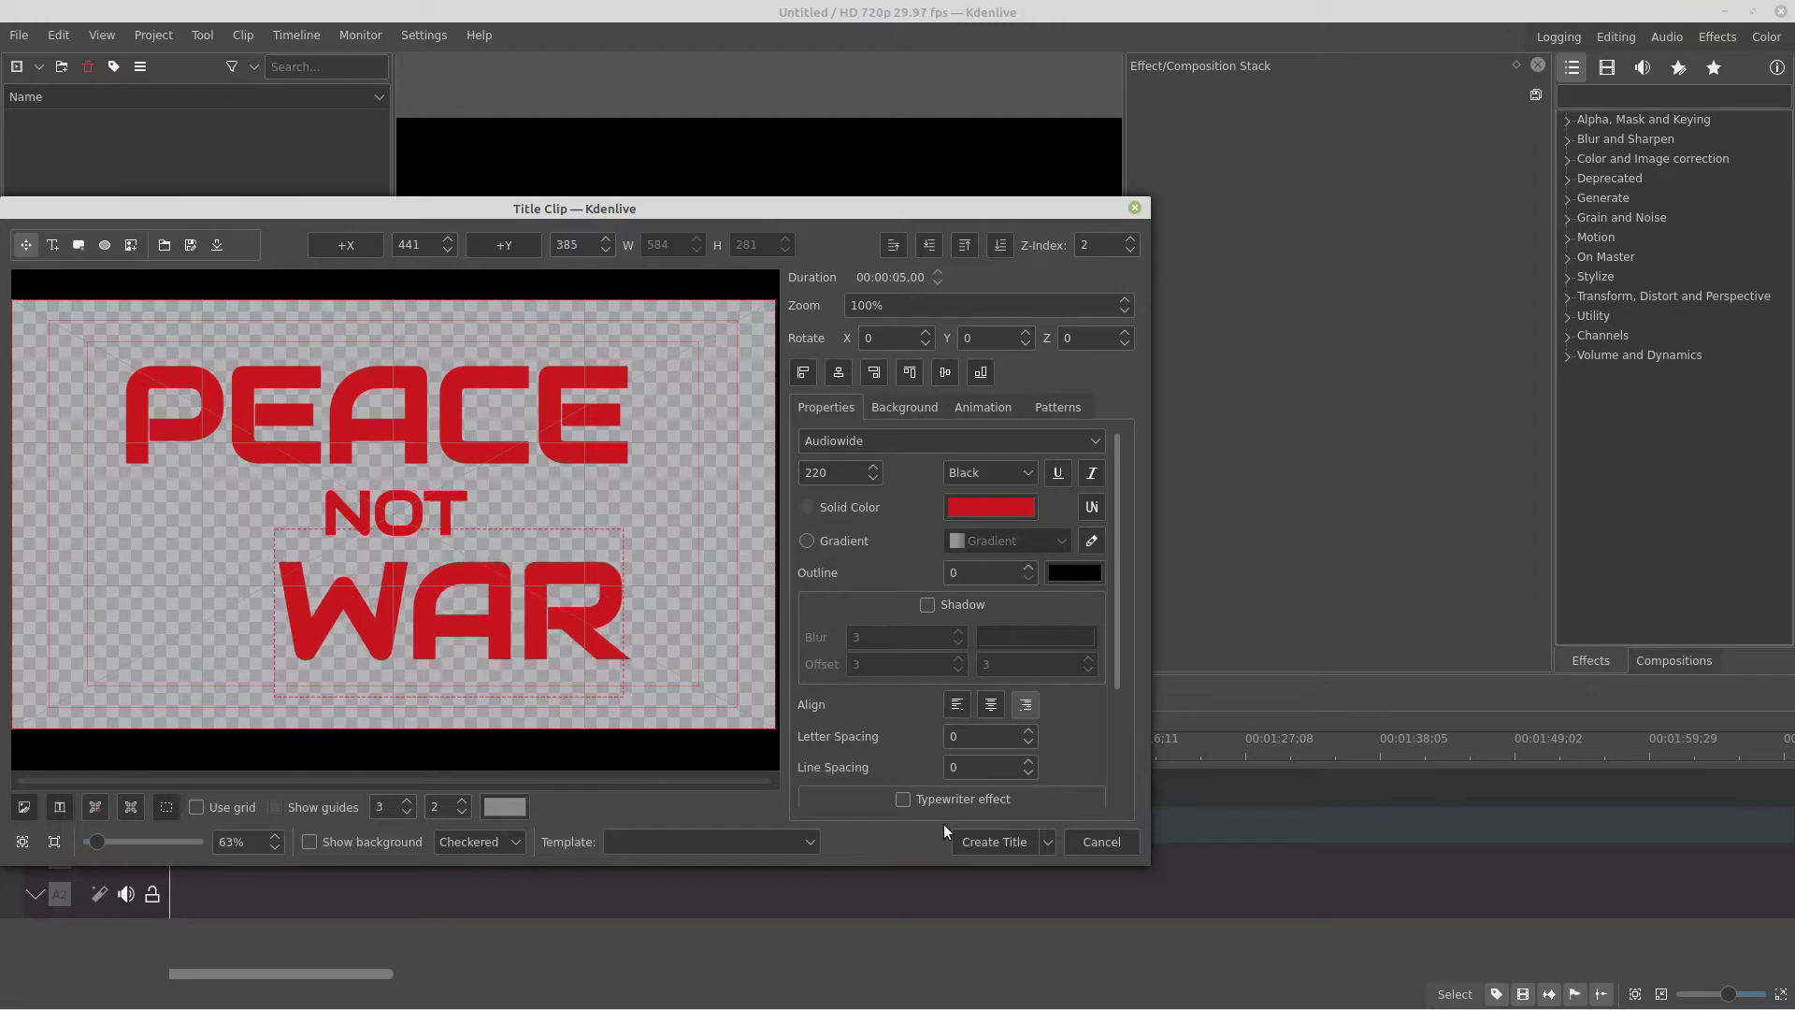
Step: Change the PEACE text colour to off-white #ececec
left_click(575, 412)
left_click(959, 507)
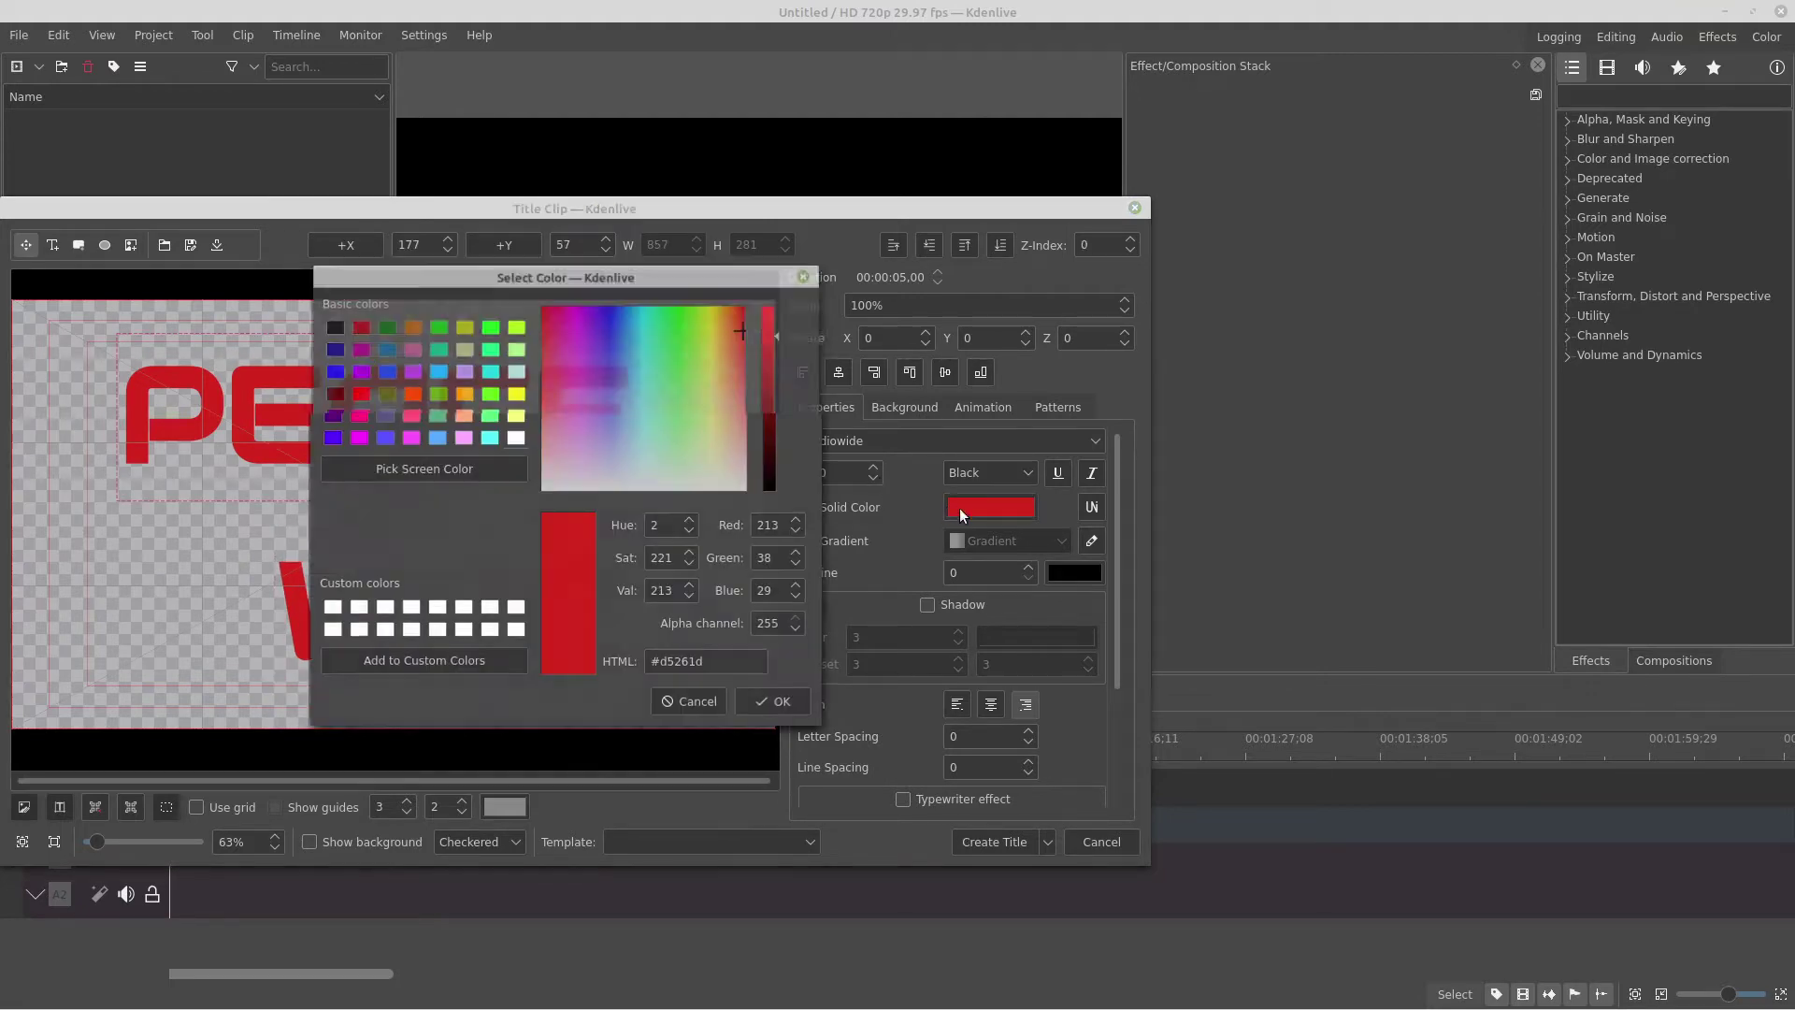
left_click_drag(738, 445, 745, 489)
left_click_drag(784, 344, 774, 317)
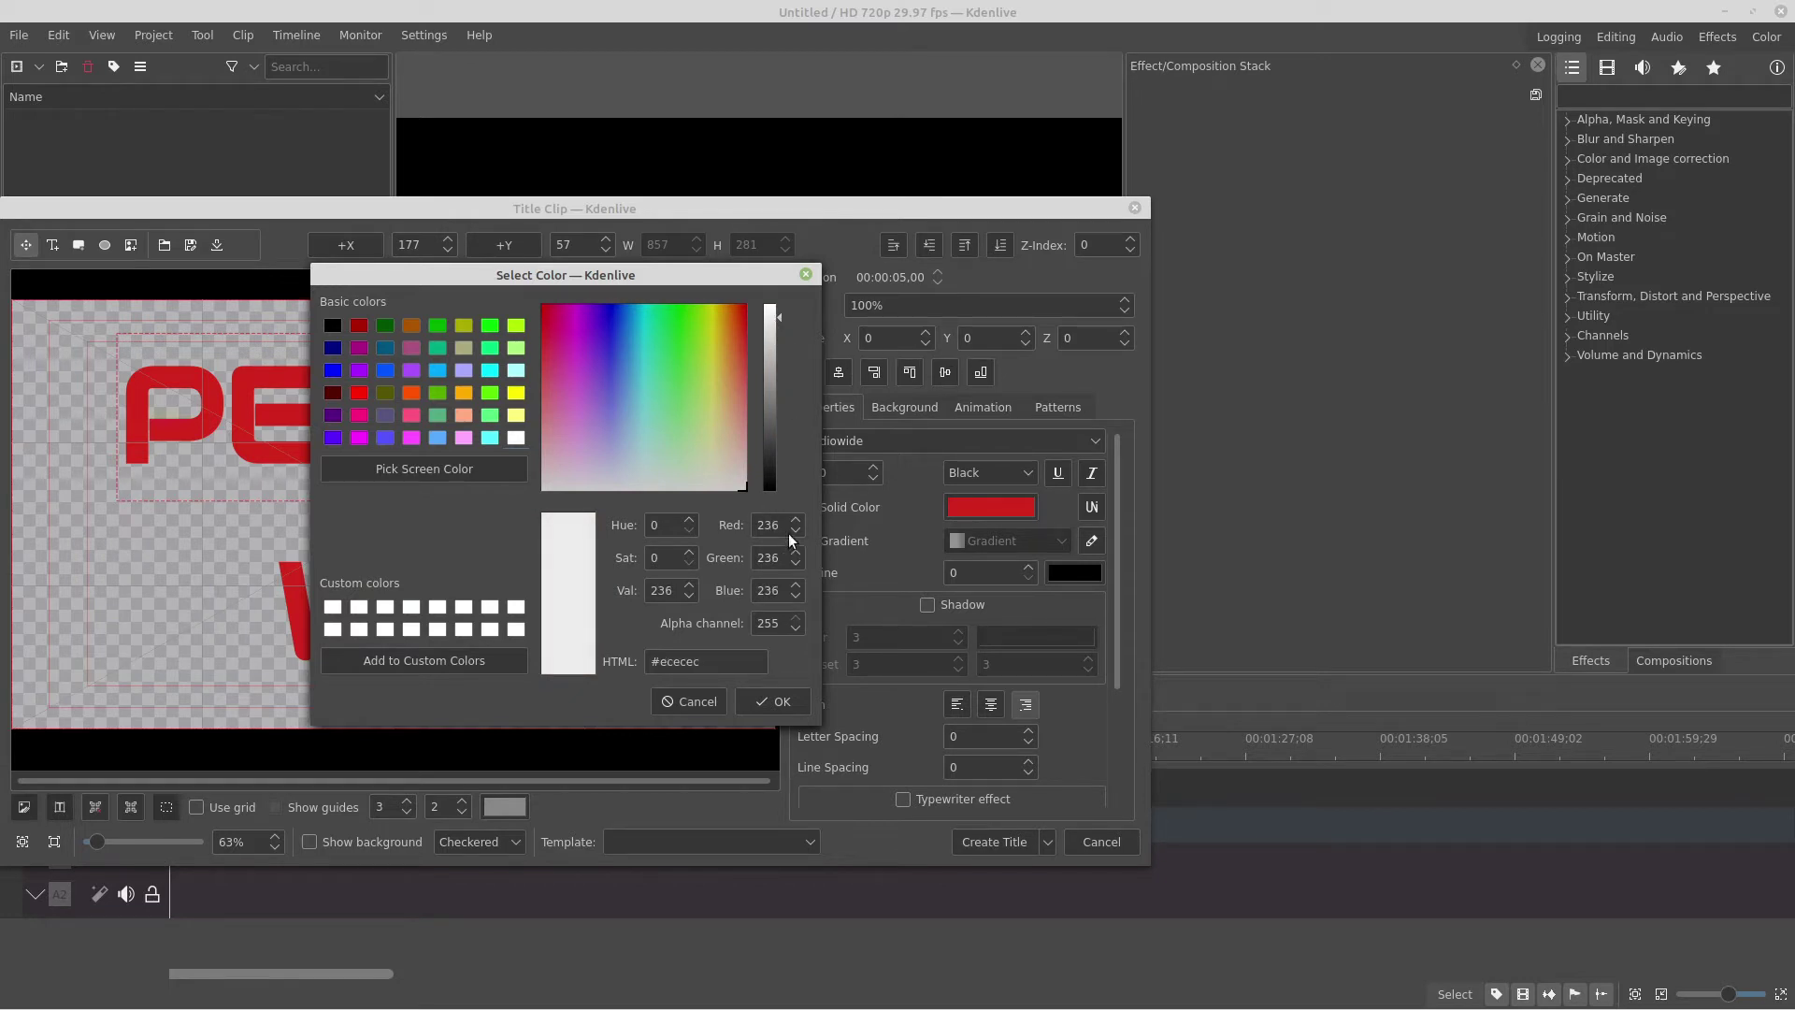
left_click(759, 524)
left_click(774, 700)
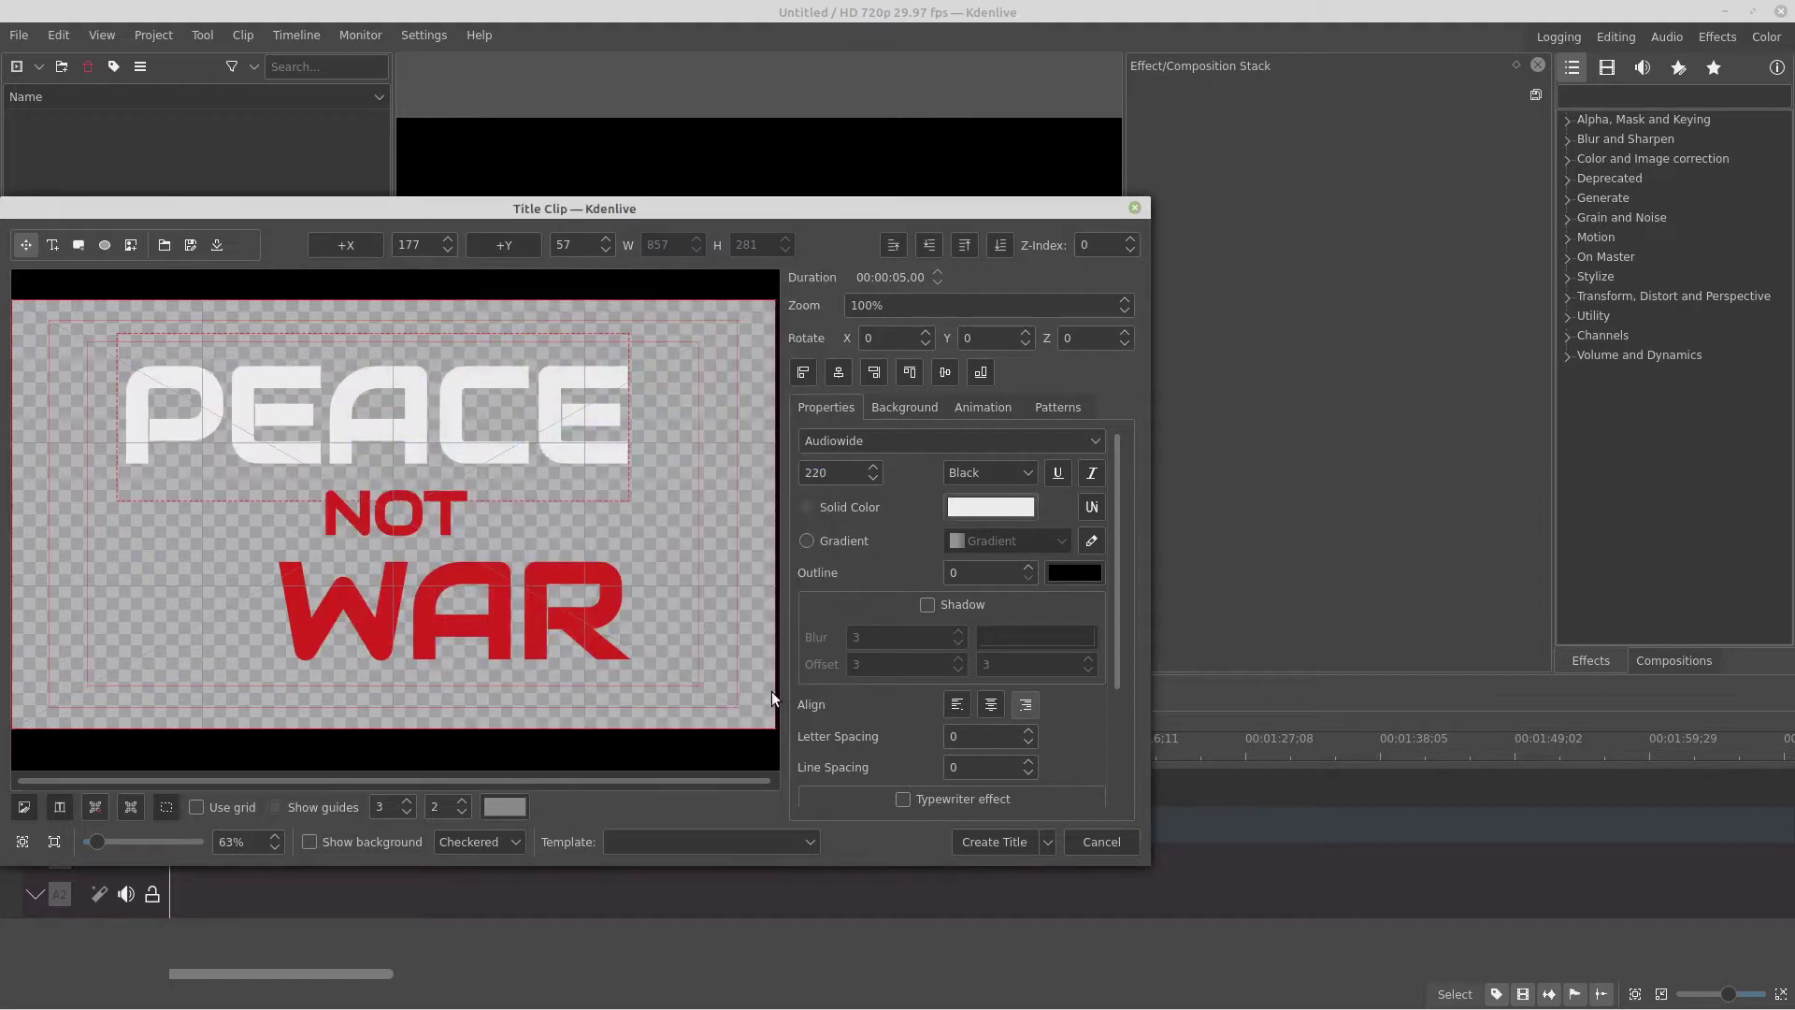
Step: Give WAR the same off-white sampled from PEACE, create the title, and place it on V1
left_click(587, 619)
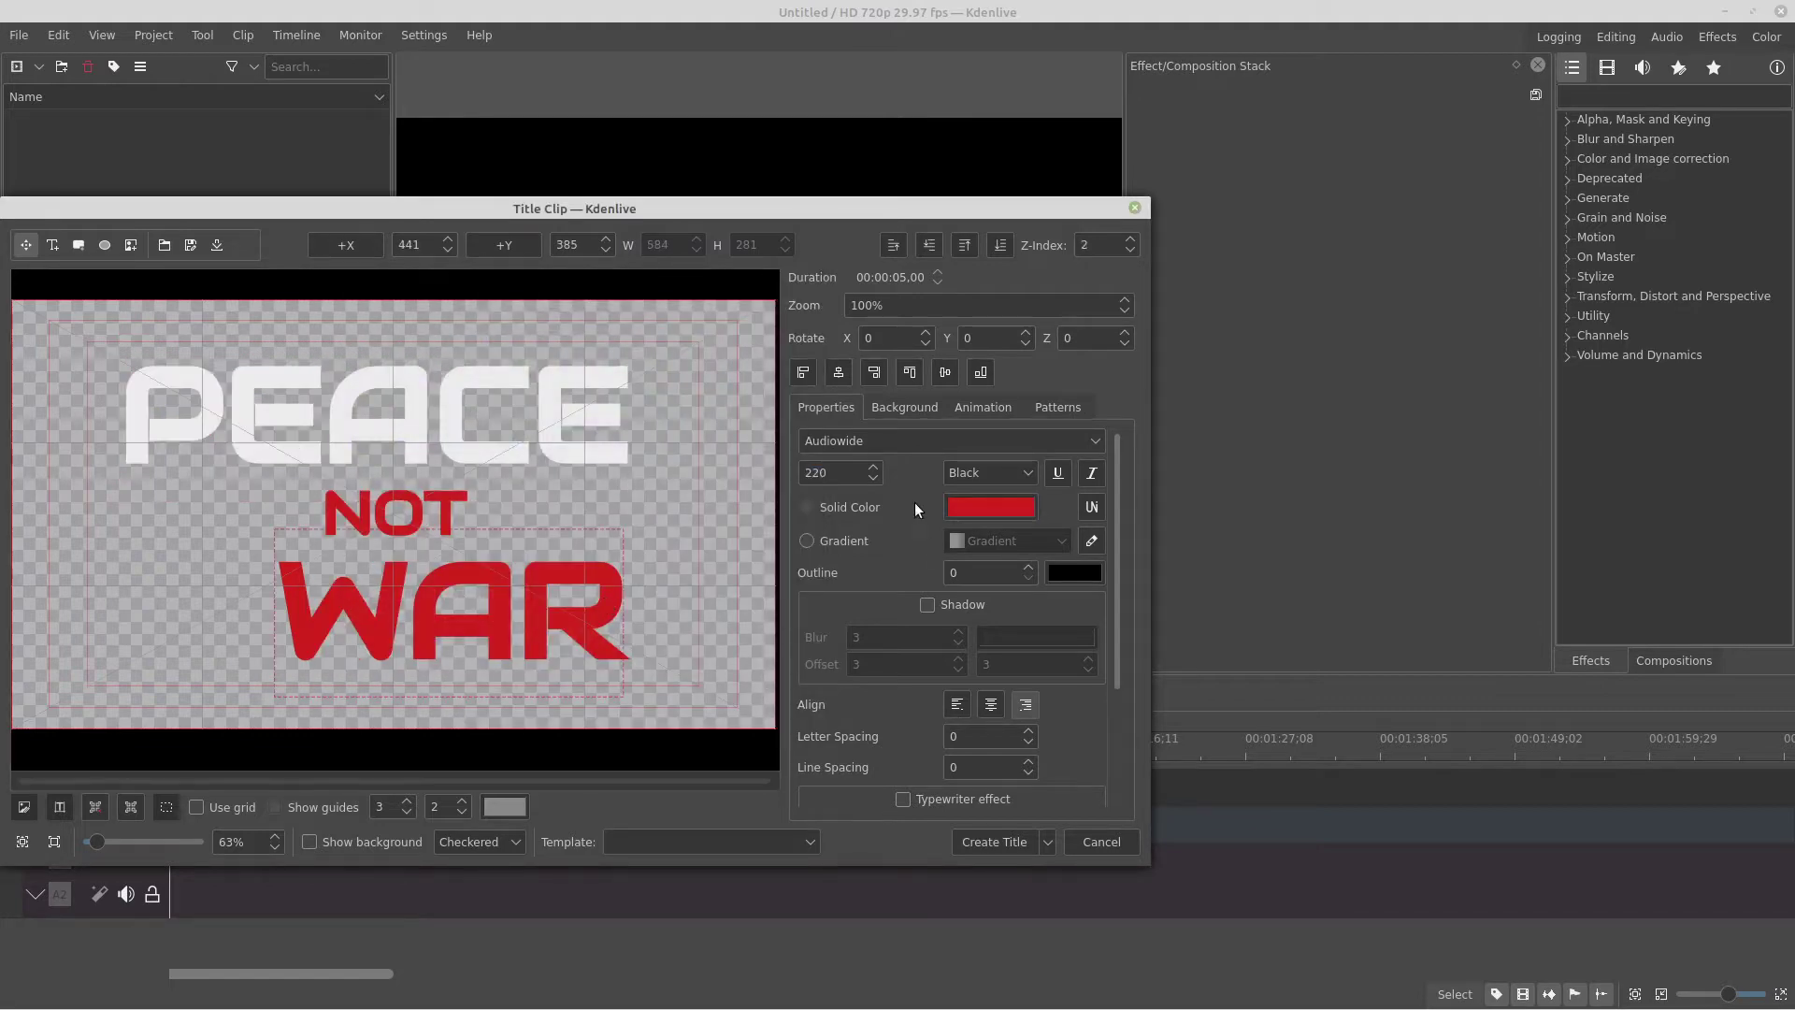
left_click(989, 507)
left_click(505, 470)
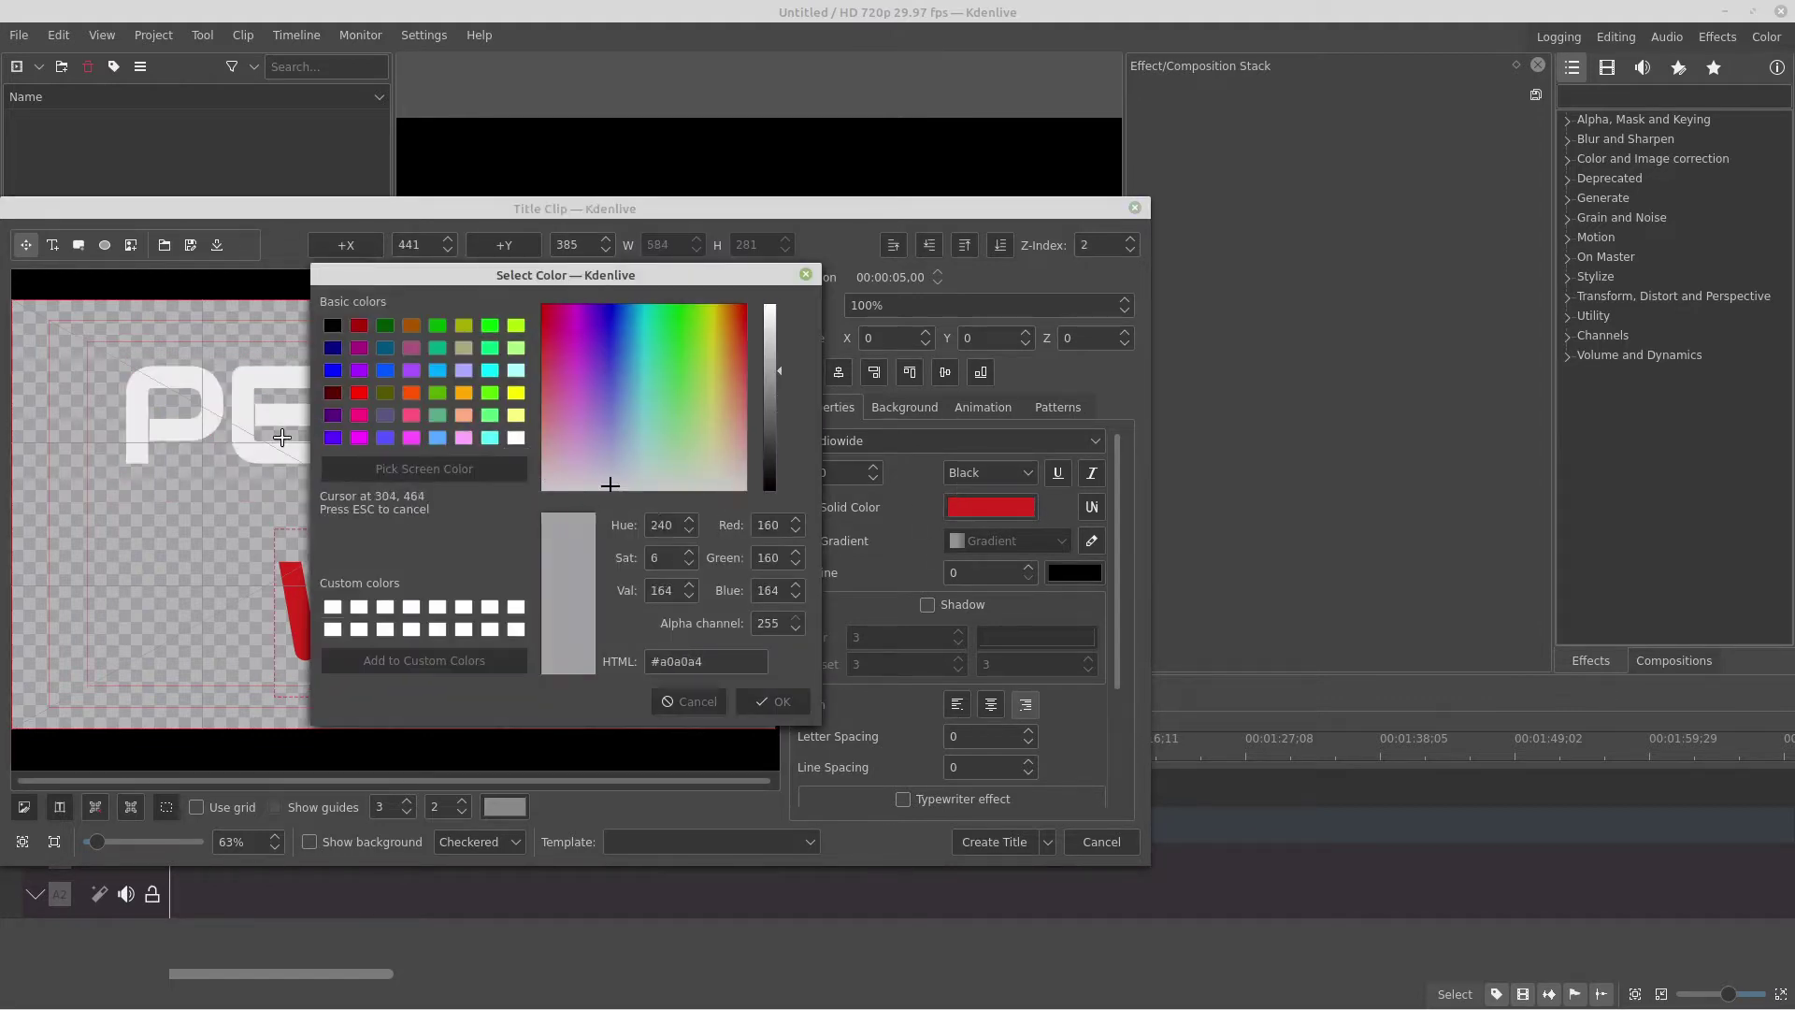
left_click(254, 457)
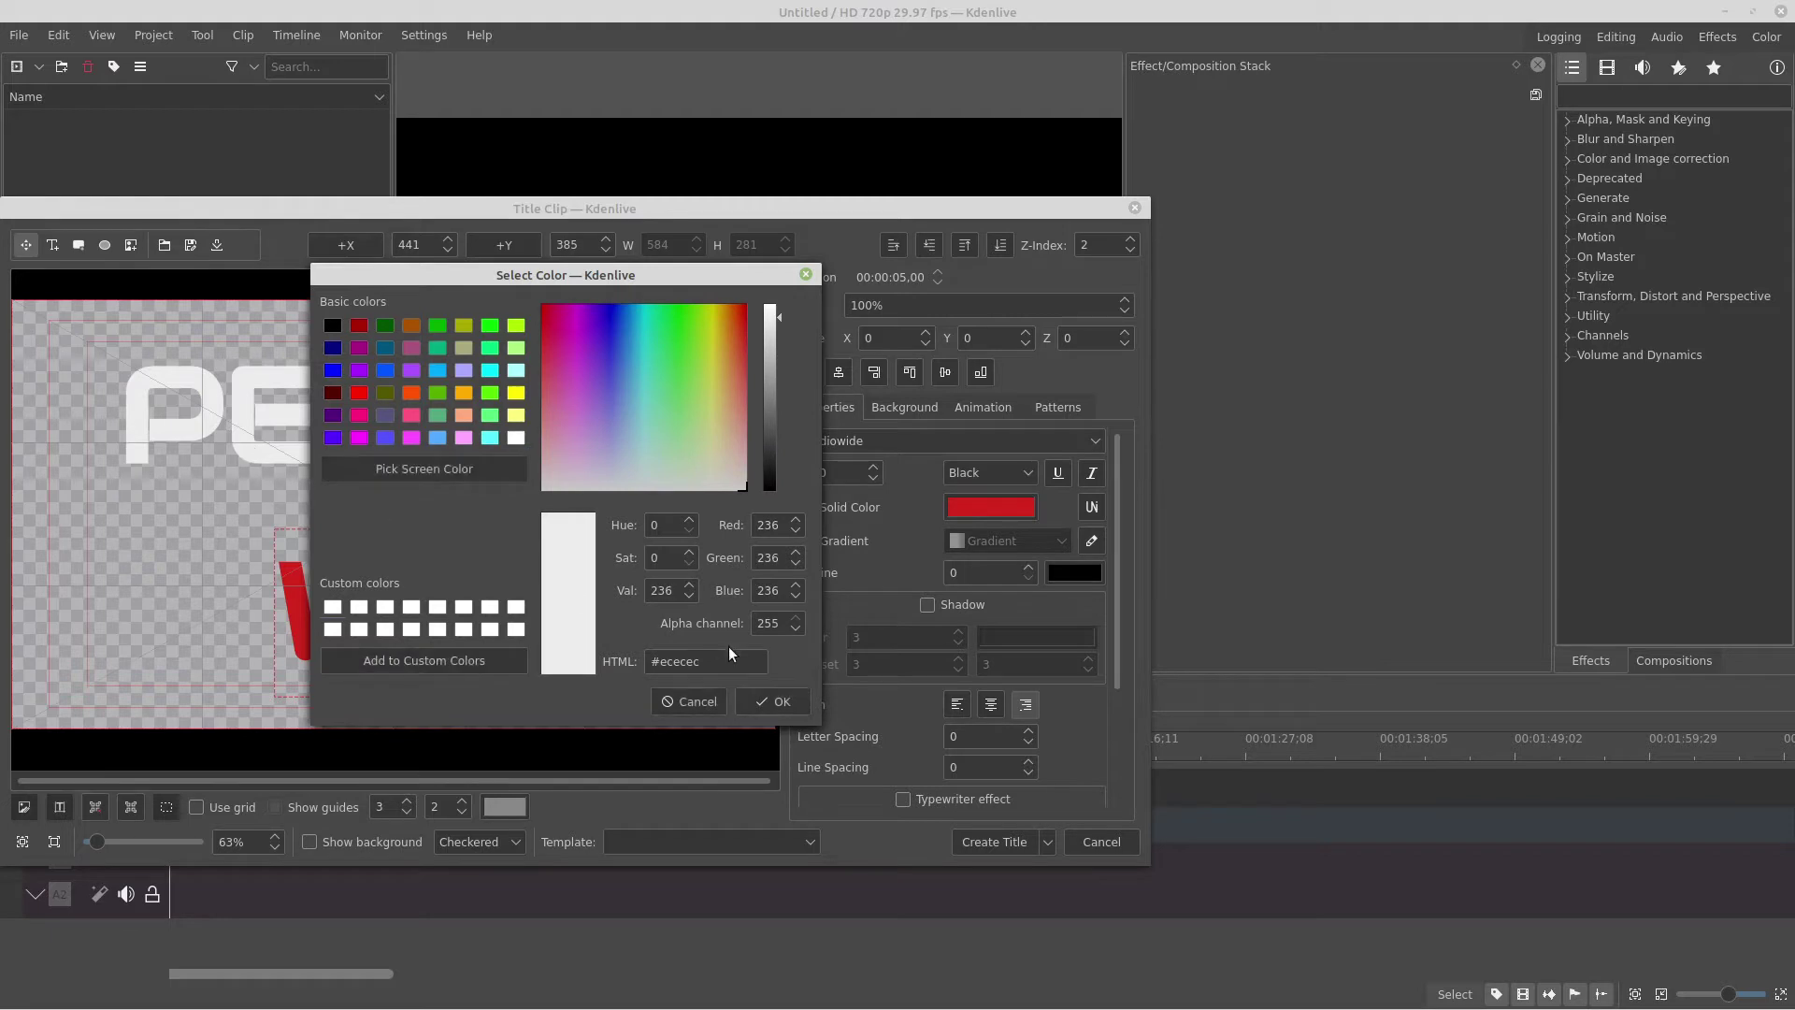
left_click(766, 702)
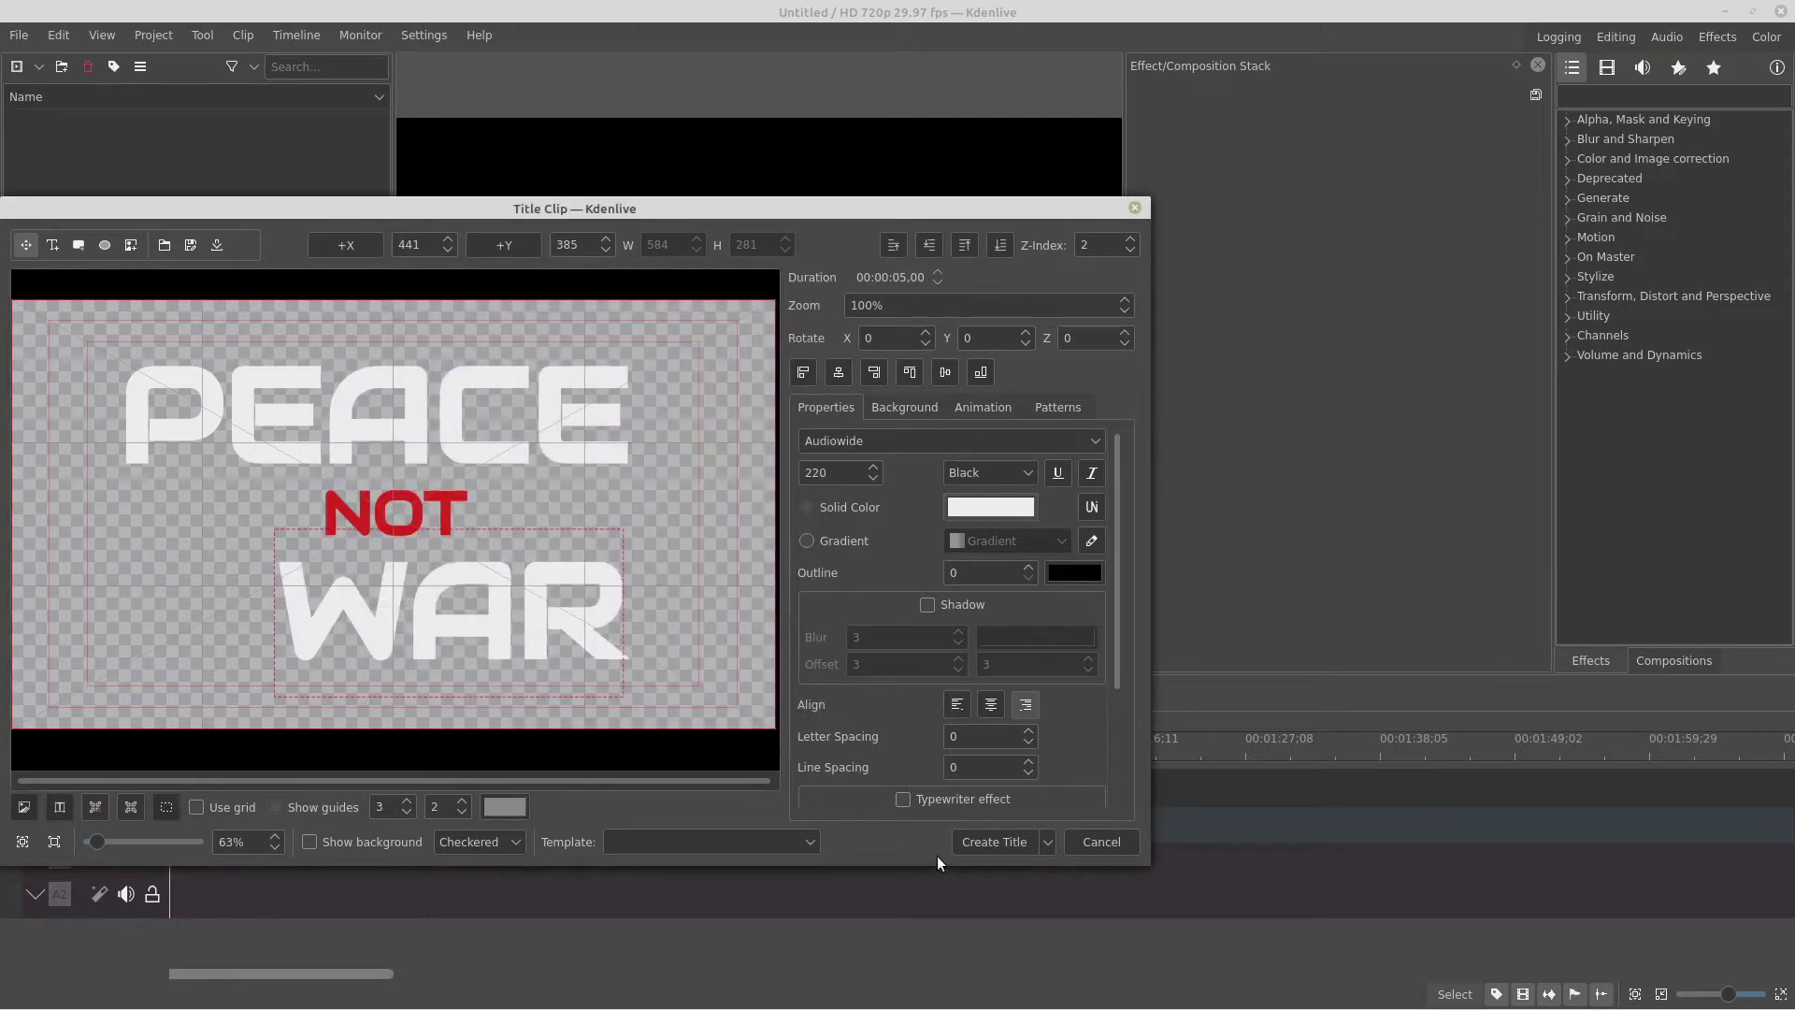
left_click(983, 841)
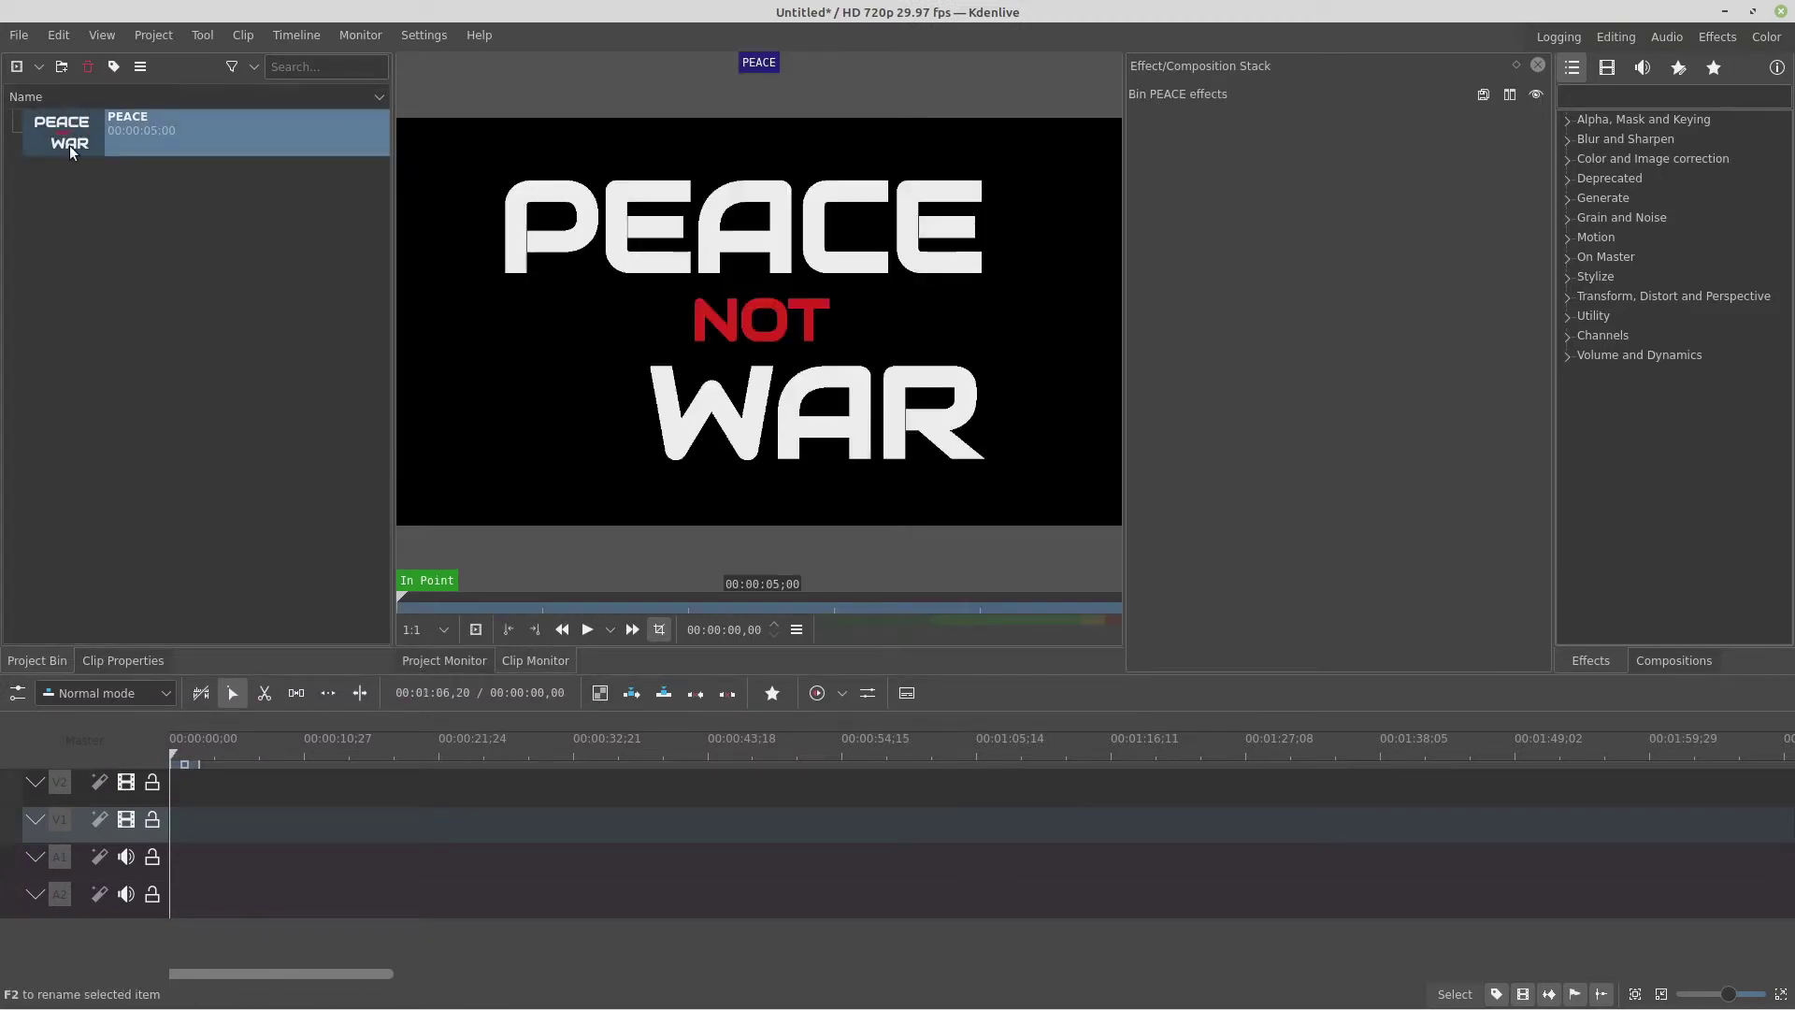
left_click_drag(73, 142, 196, 821)
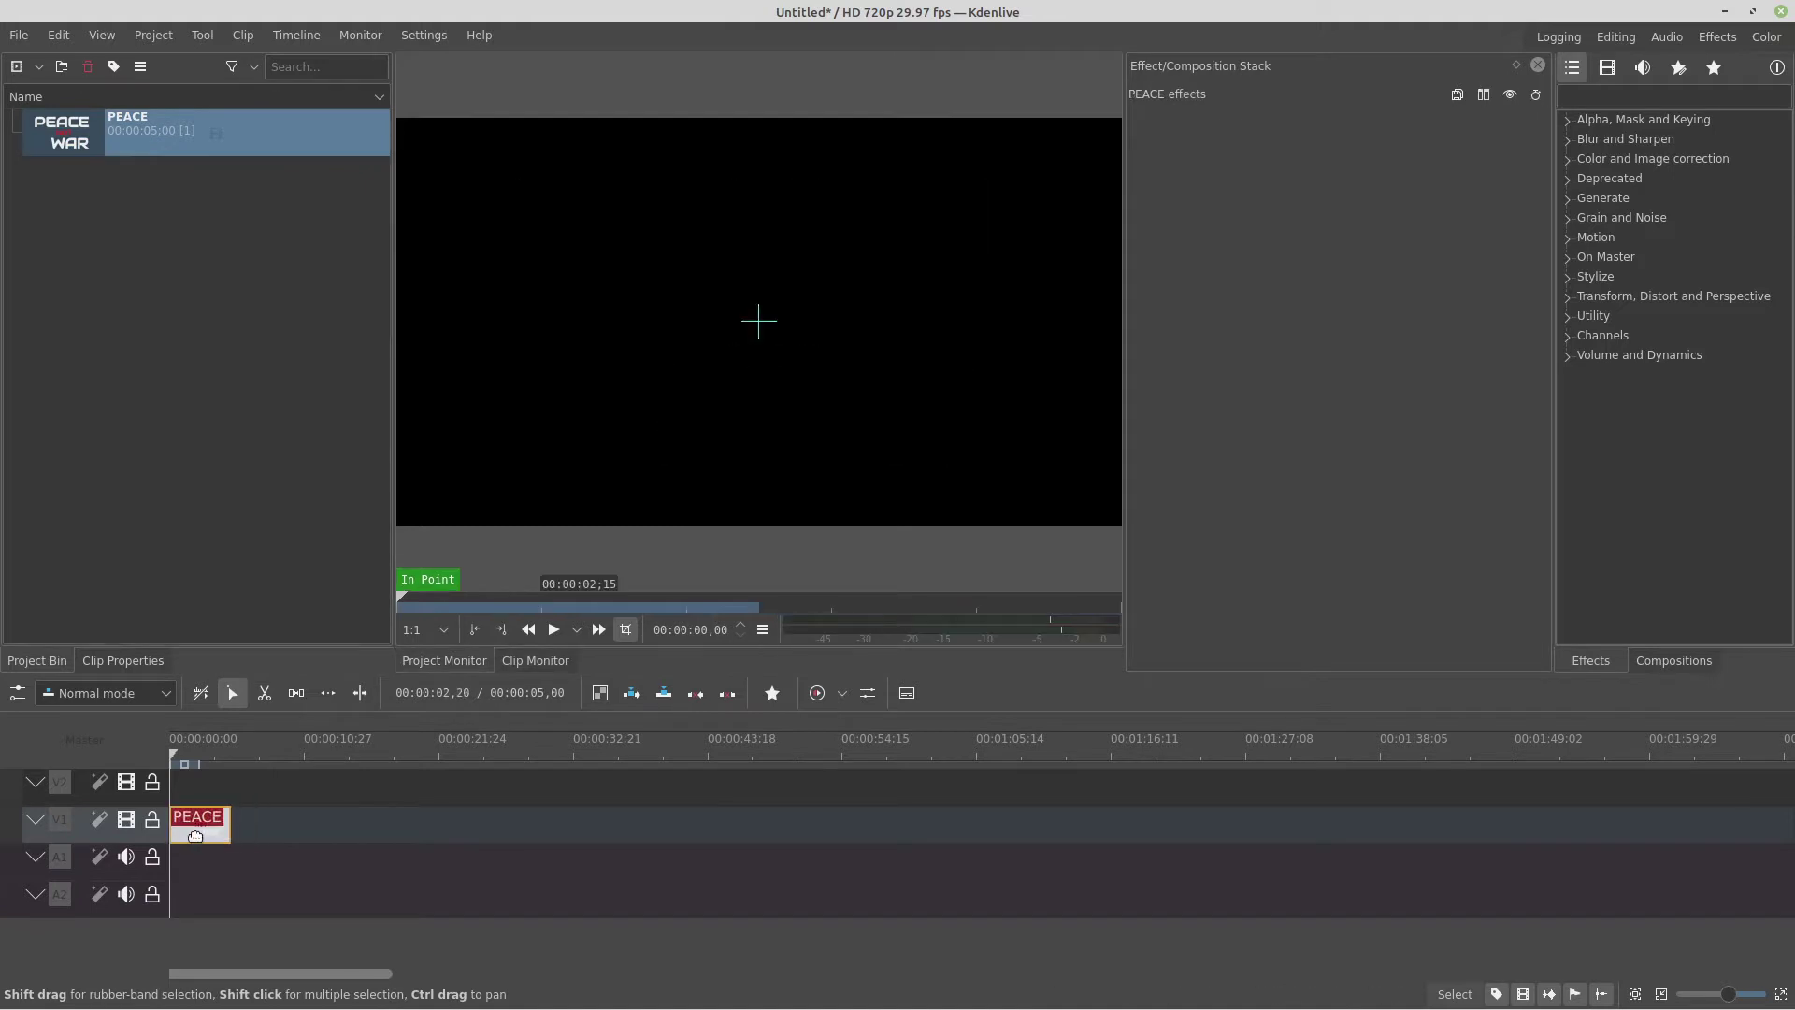
Step: Set the PEACE clip duration to 00:00:02,00 and zoom the timeline in on it
right_click(196, 823)
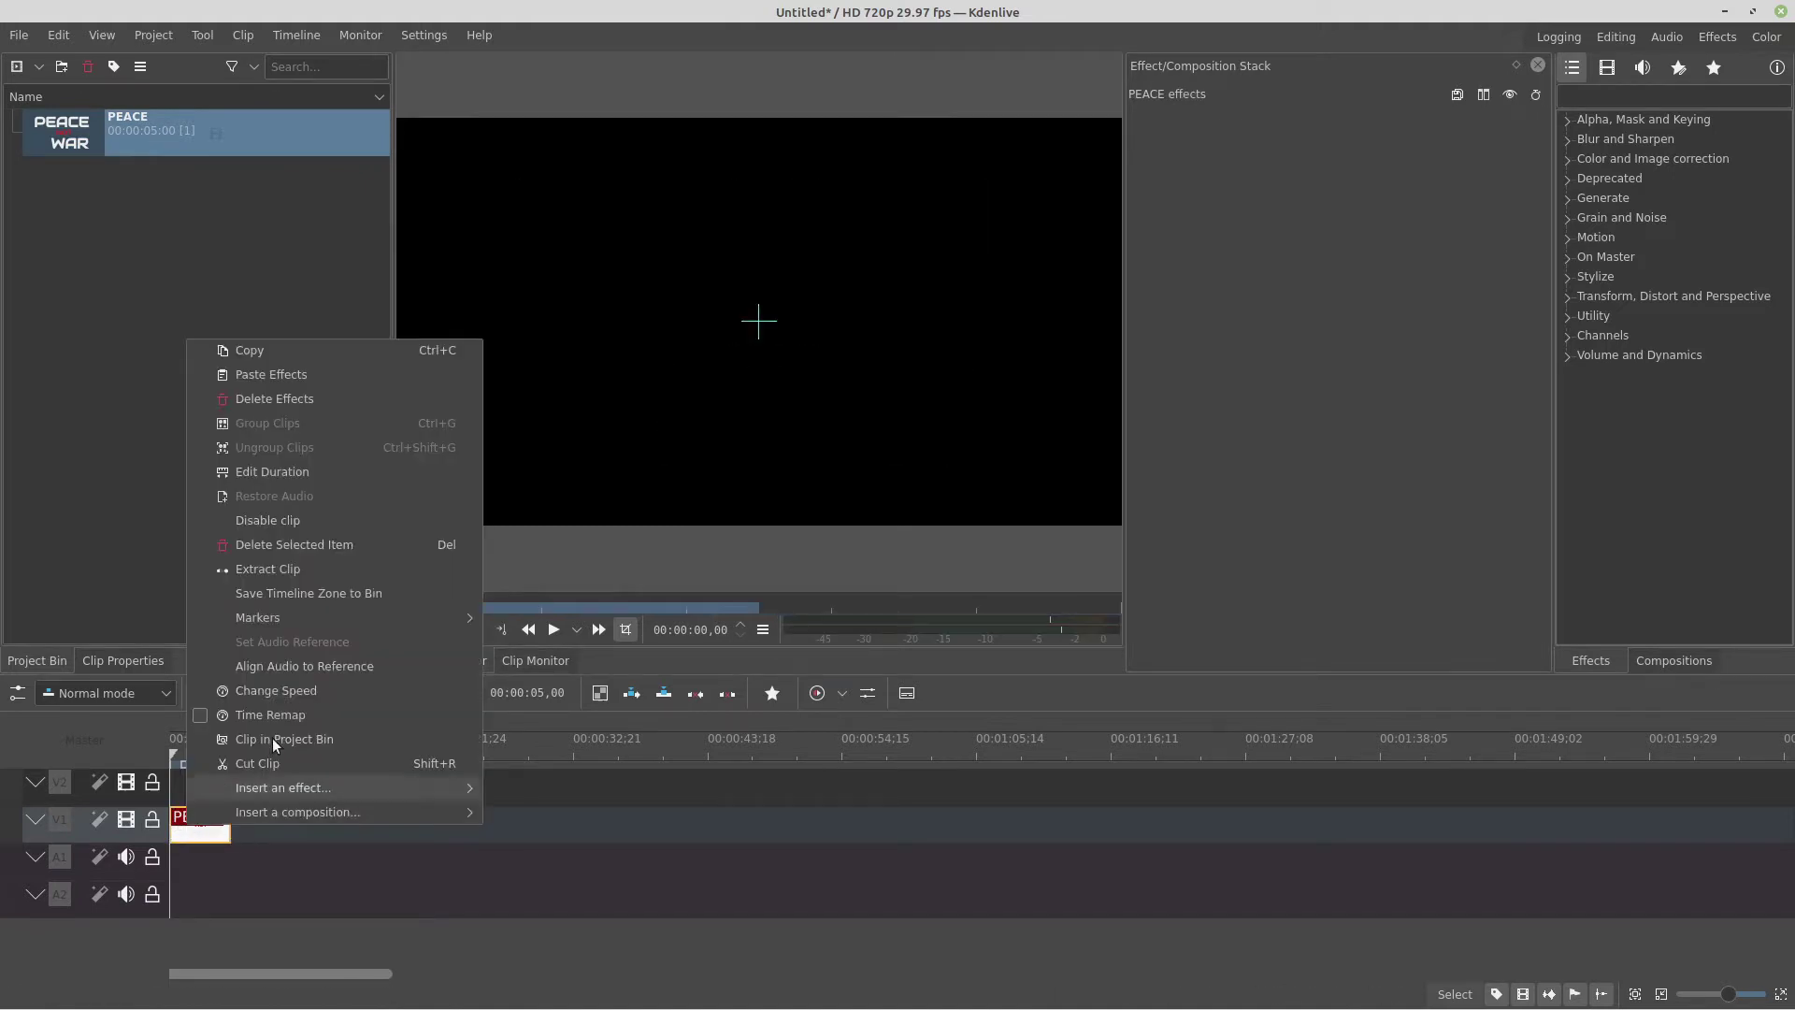
left_click(323, 474)
left_click(945, 472)
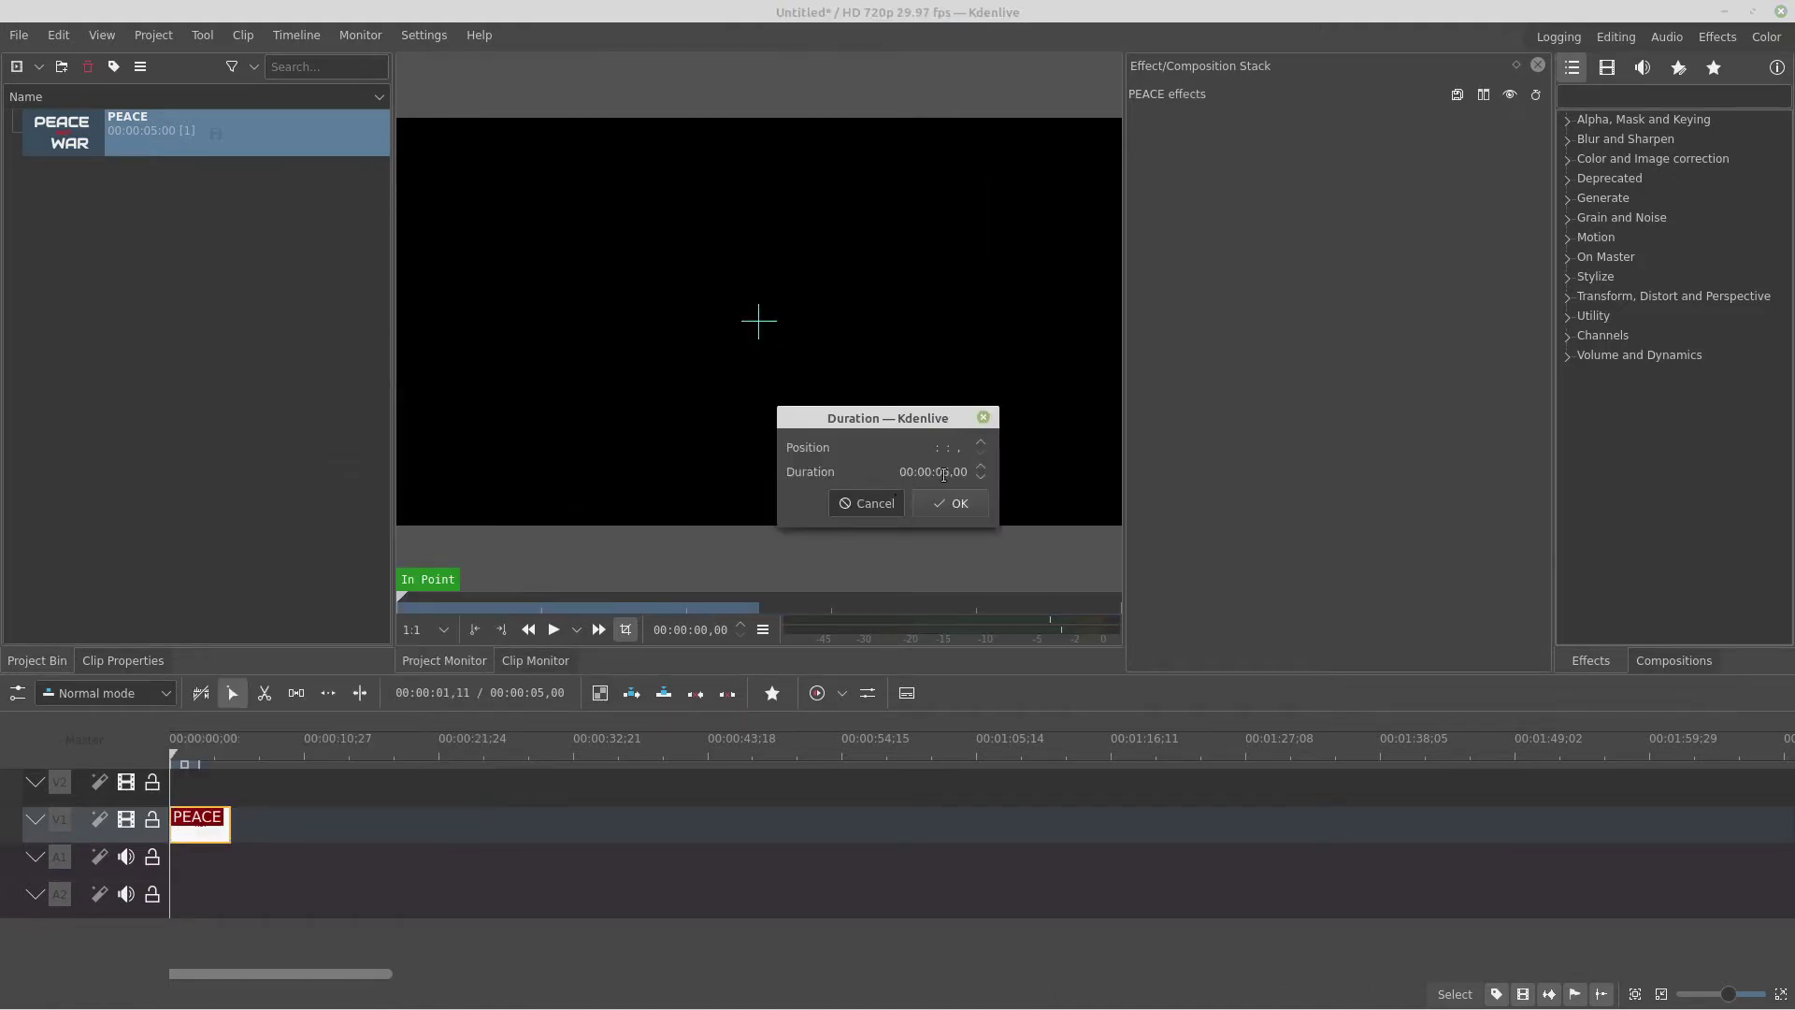
left_click(956, 507)
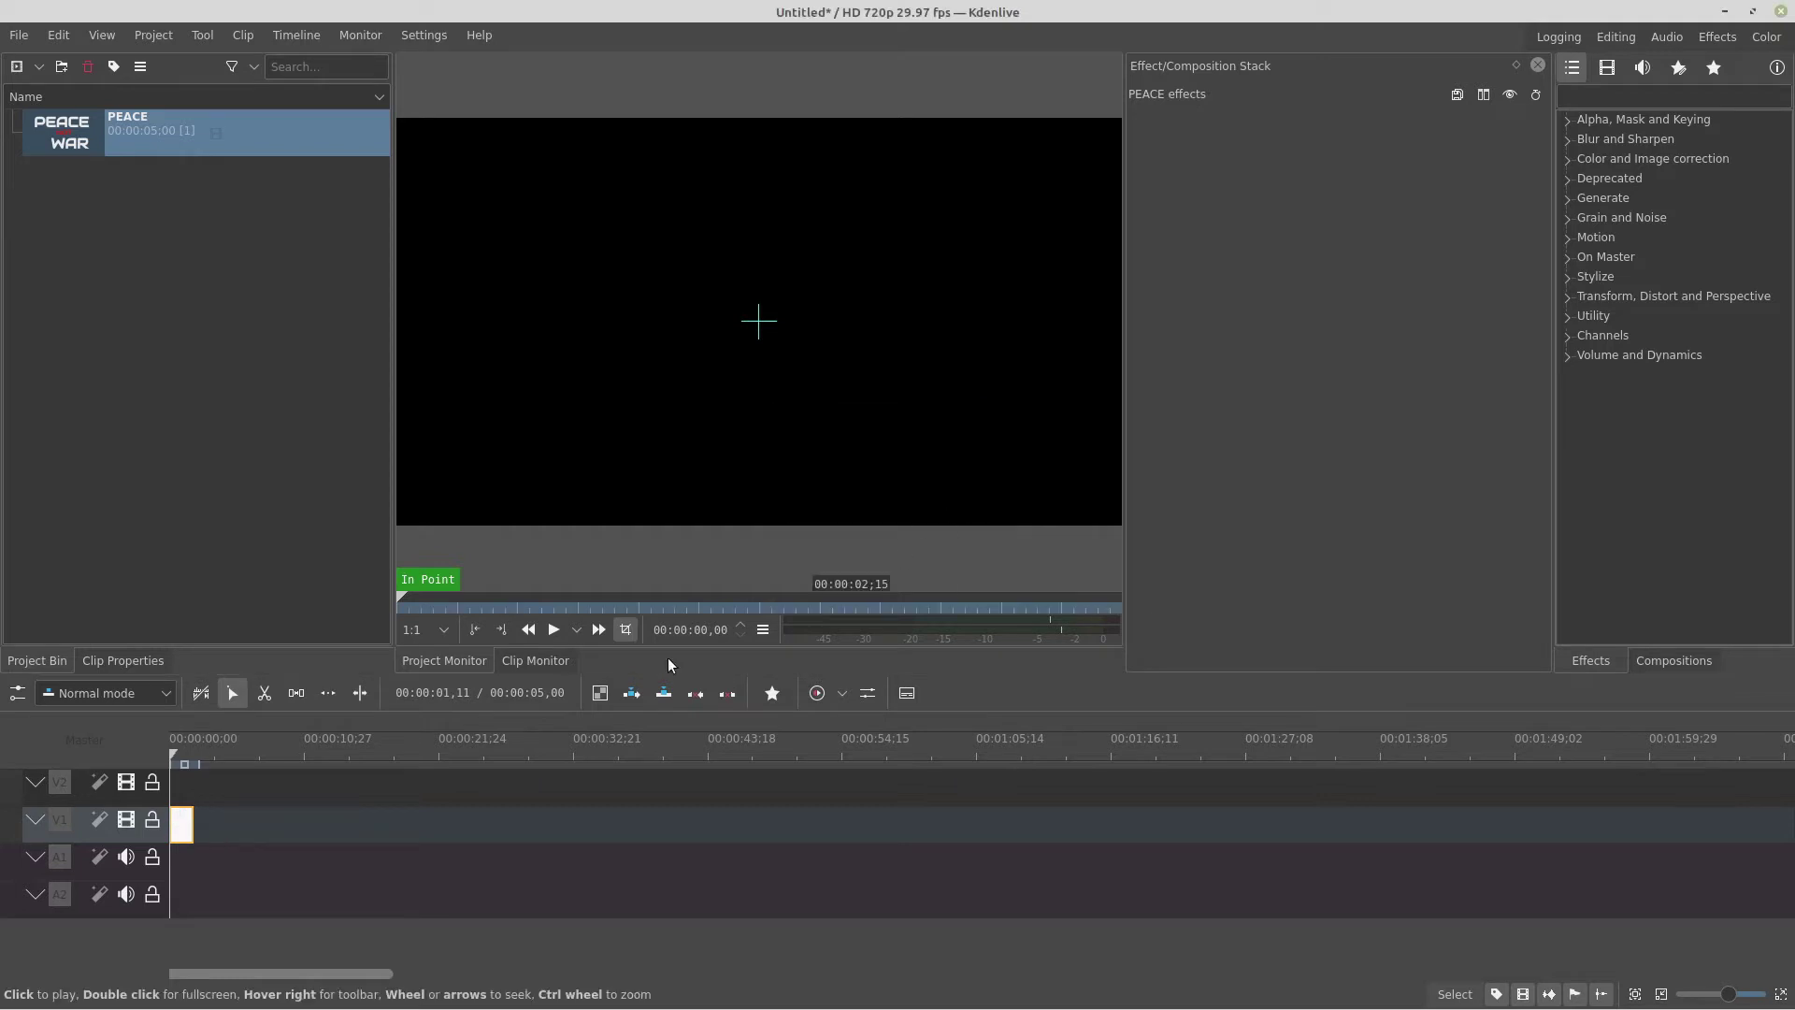
left_click(1737, 995)
left_click_drag(1738, 998, 1756, 1000)
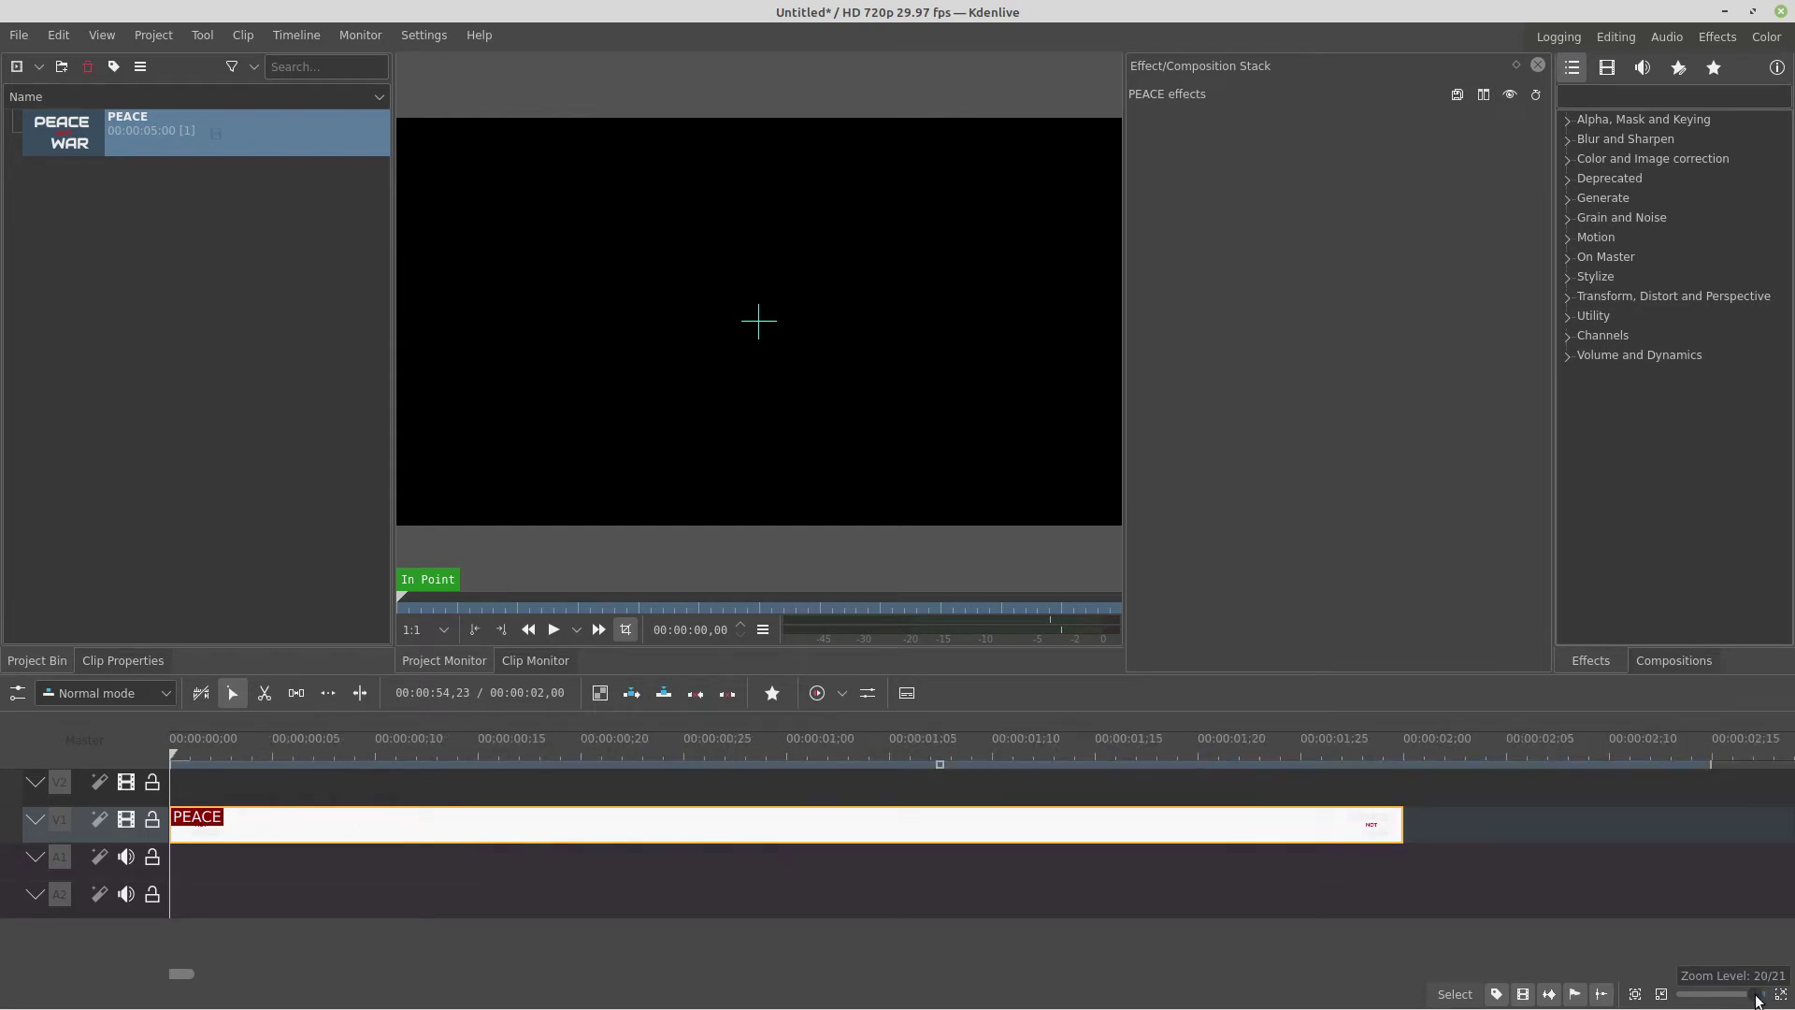
left_click(212, 780)
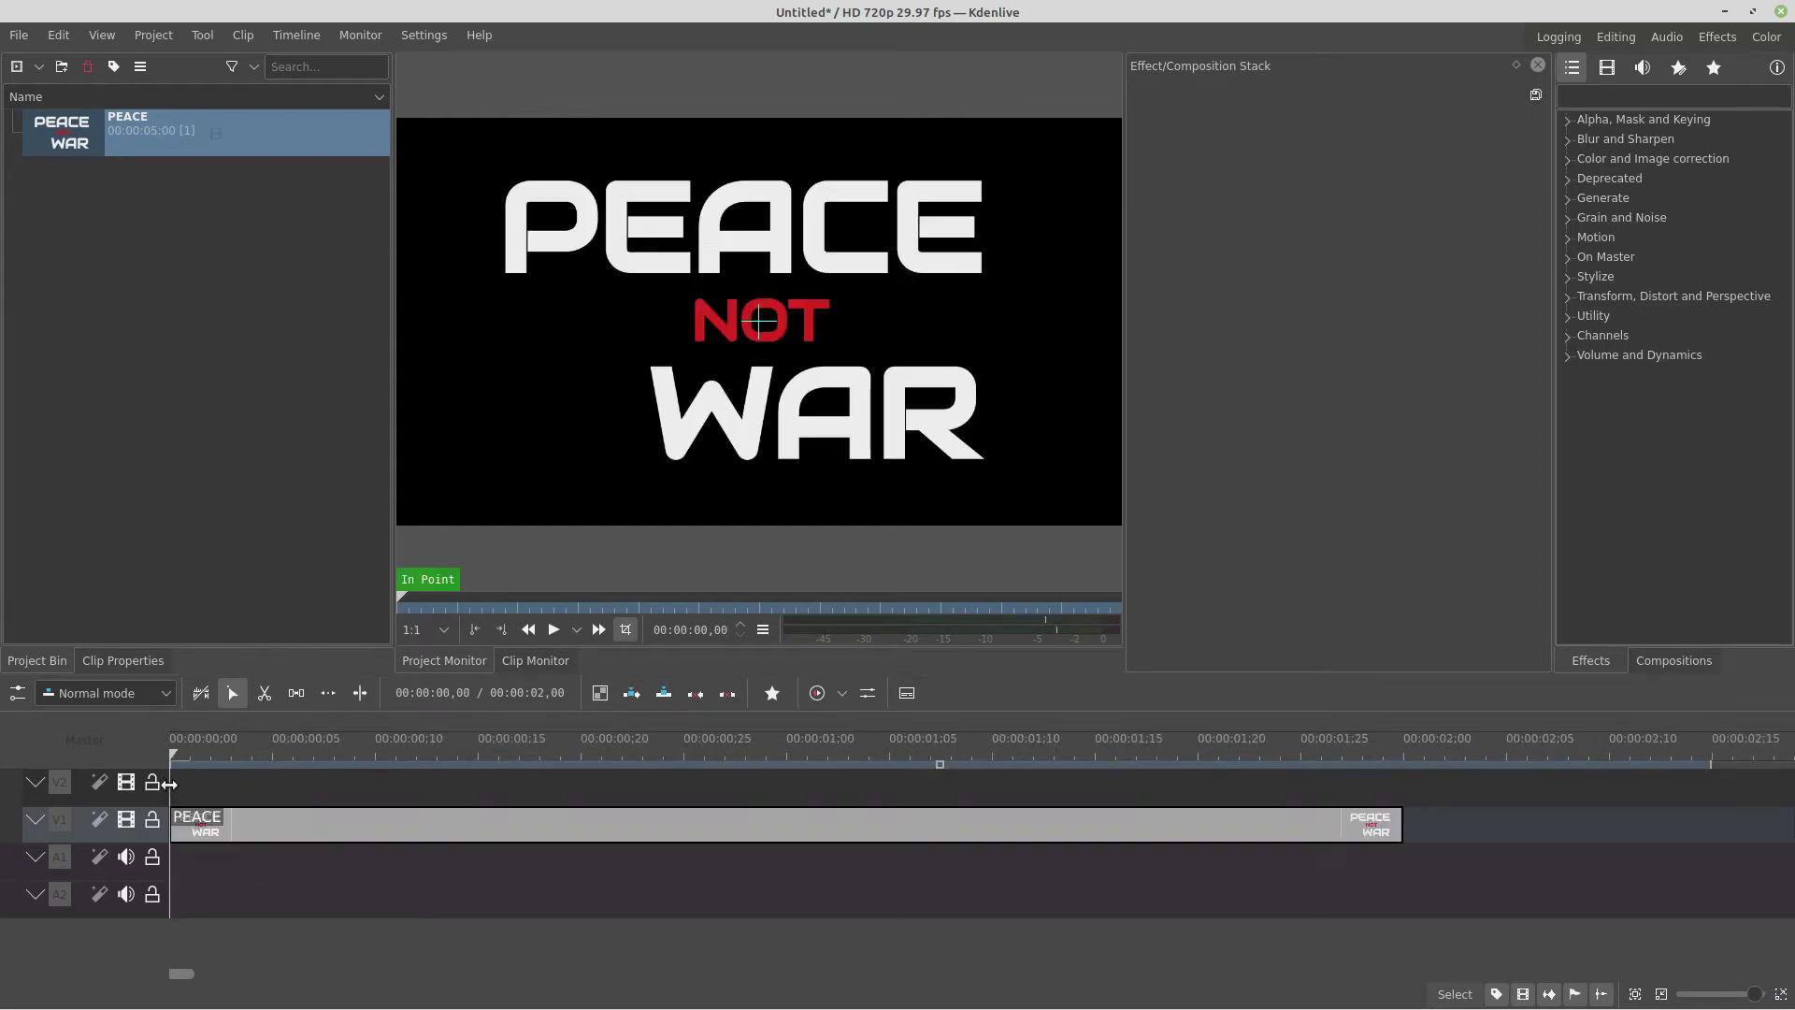
Step: Add a Transform effect to the PEACE clip with Size 280%
left_click(445, 821)
right_click(443, 821)
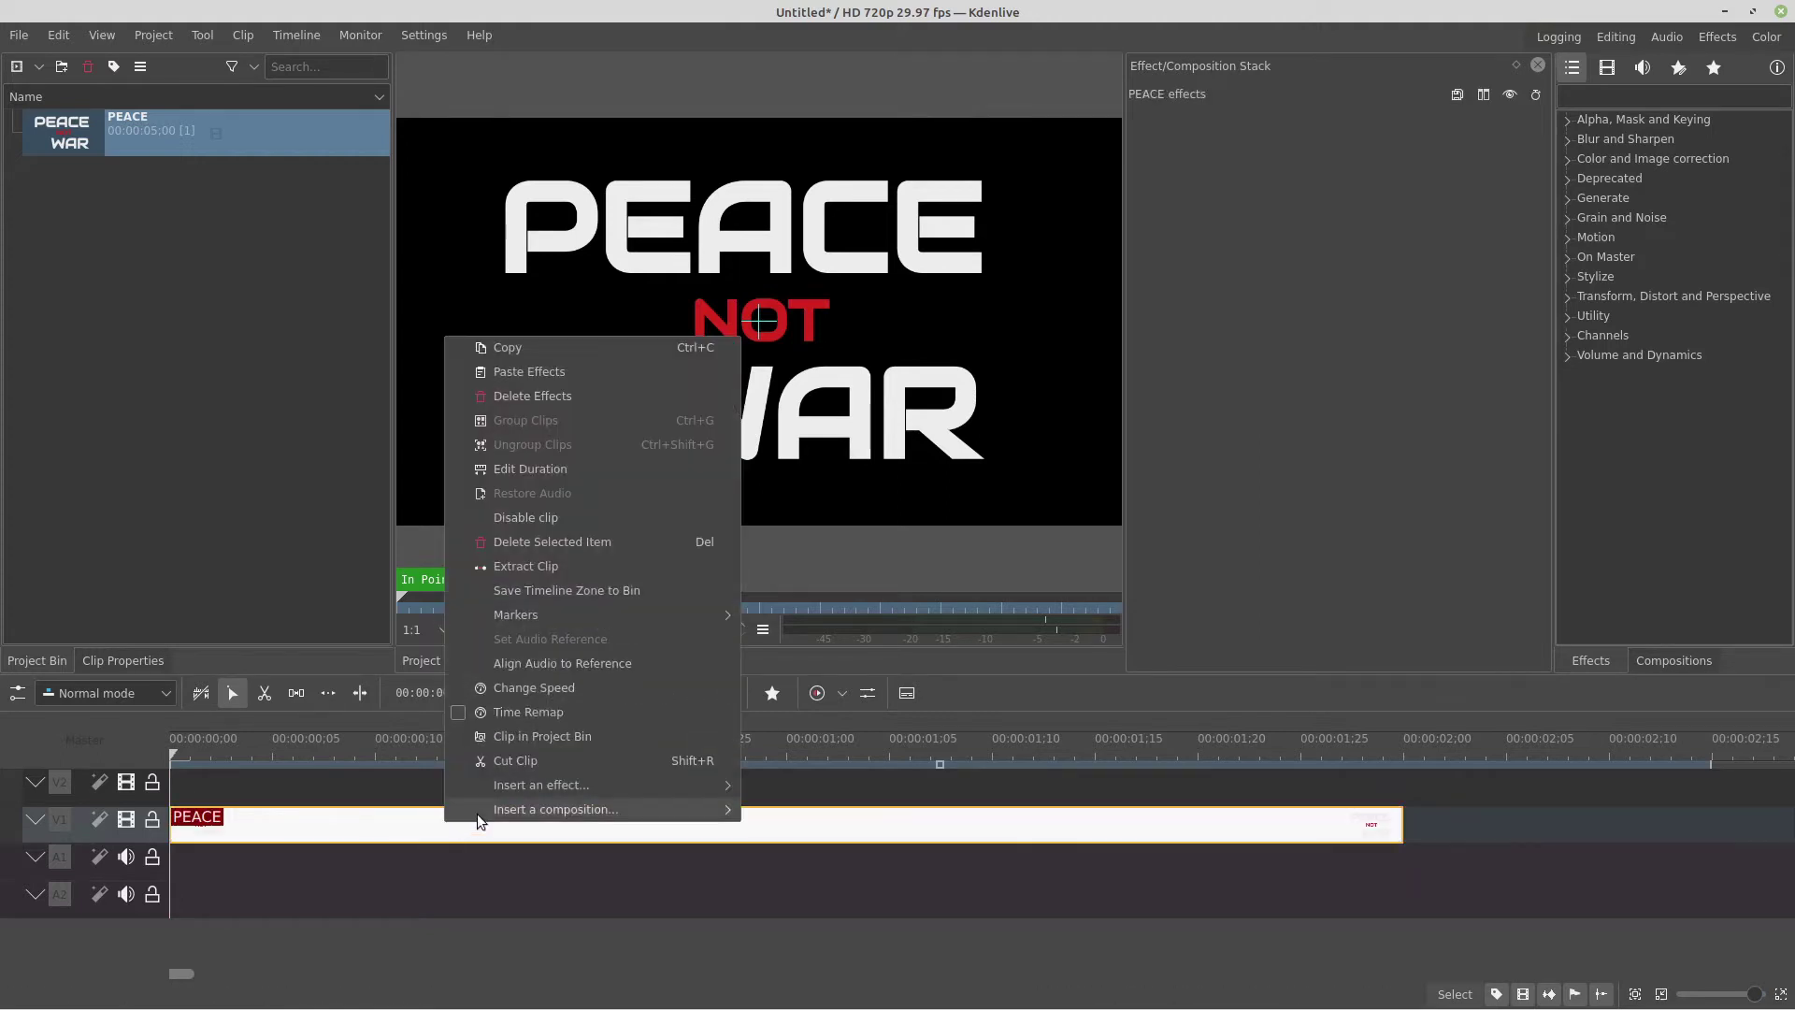
mouse_move(617, 793)
left_click(791, 803)
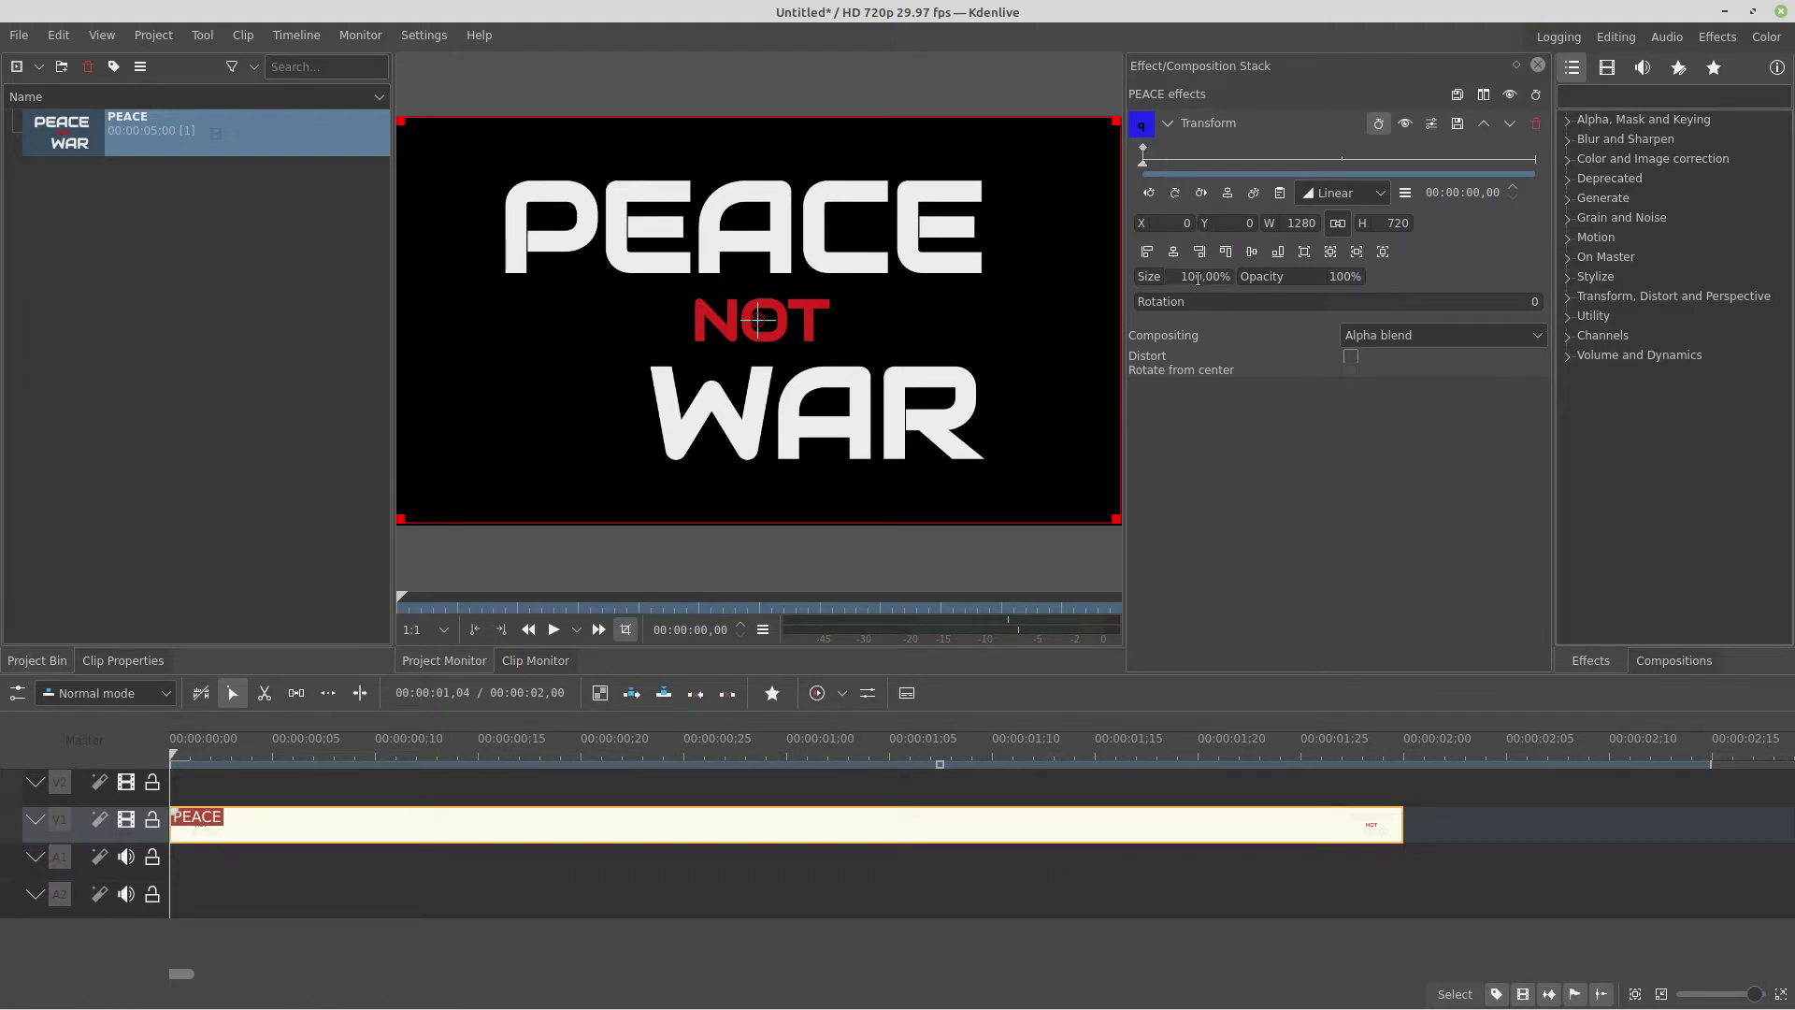
left_click_drag(1197, 276, 1180, 280)
type("28")
left_click(1497, 193)
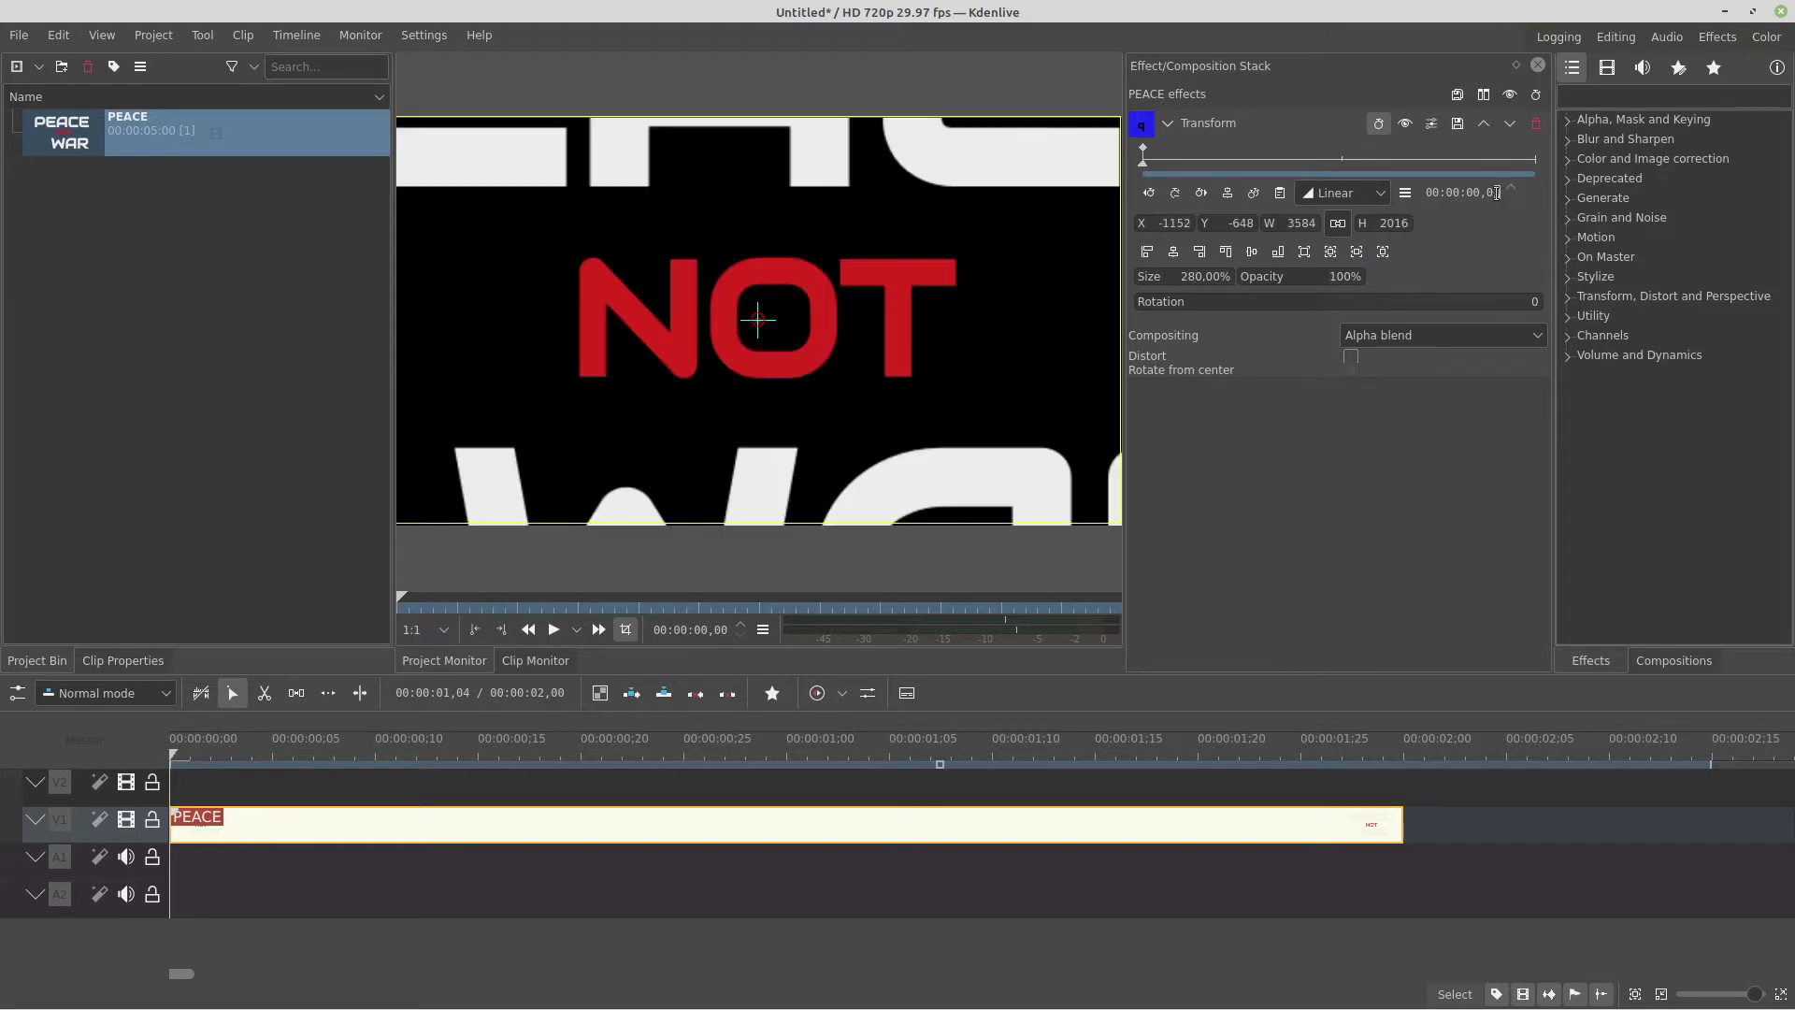
Step: Add a Transform keyframe at frame 5 with Size 140%
scroll(1511, 183, "up", 5)
left_click(1176, 195)
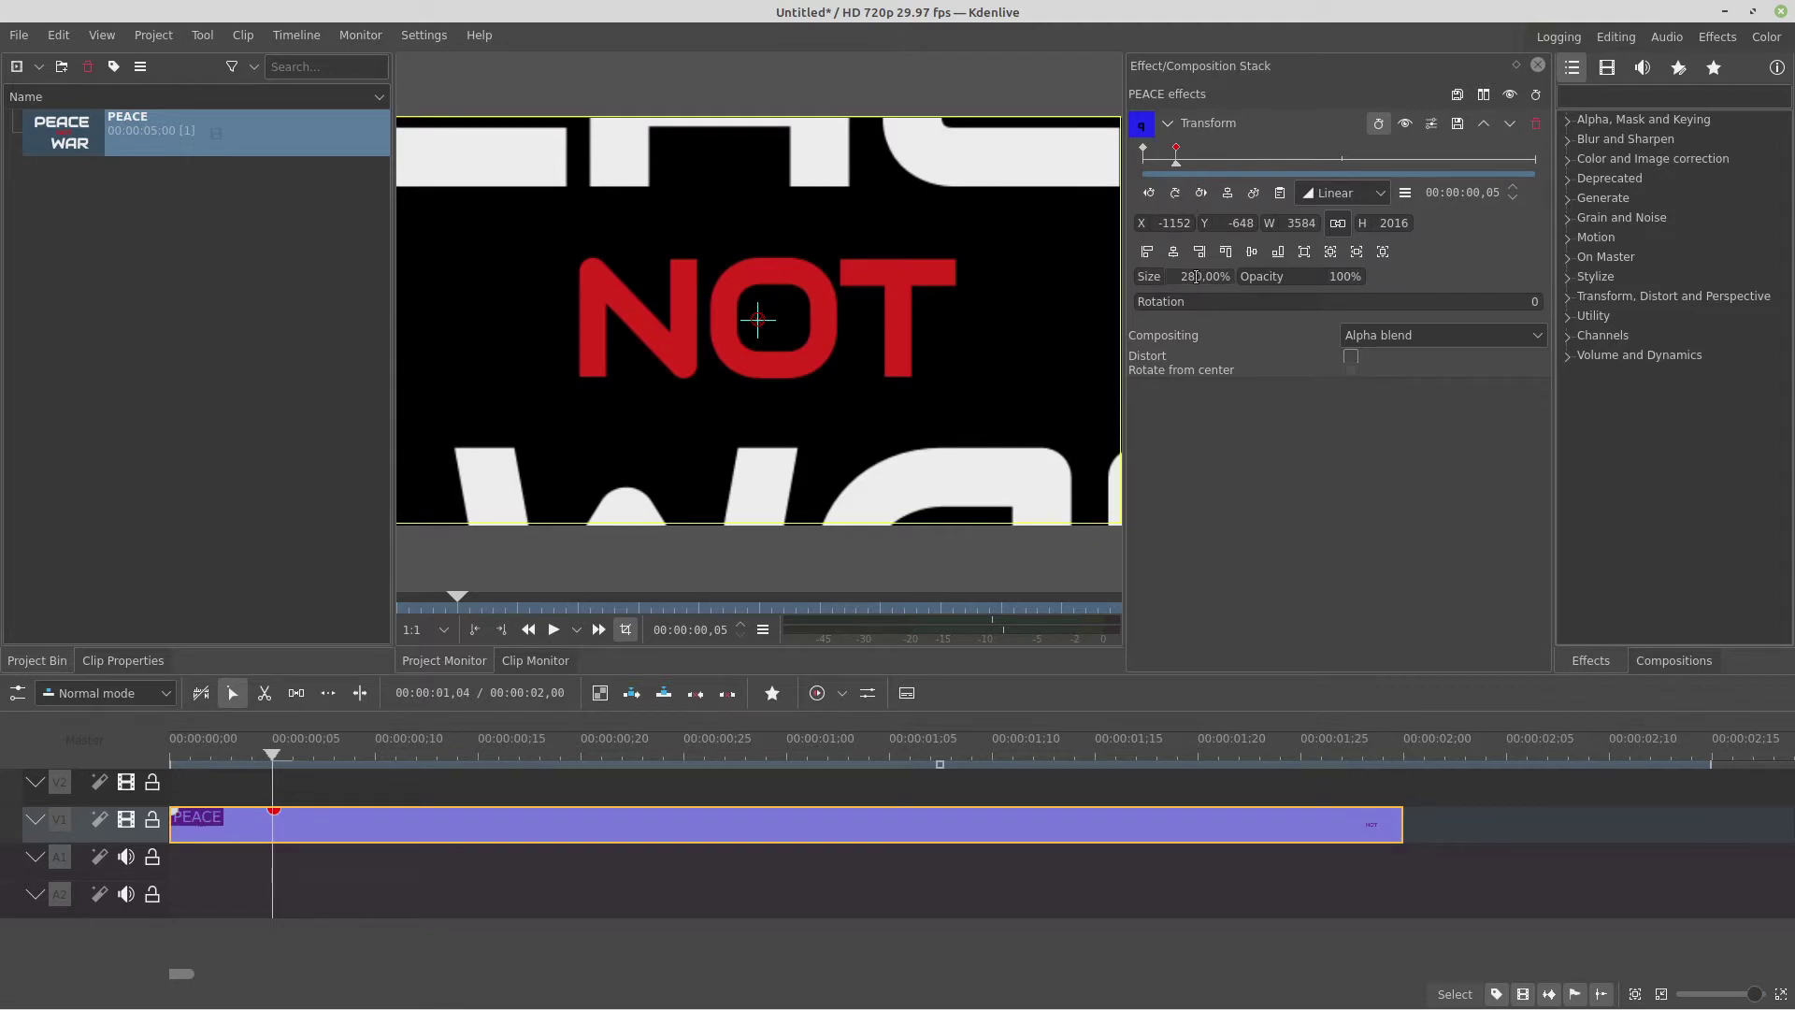
left_click_drag(1196, 277, 1168, 276)
type("14")
key("Return")
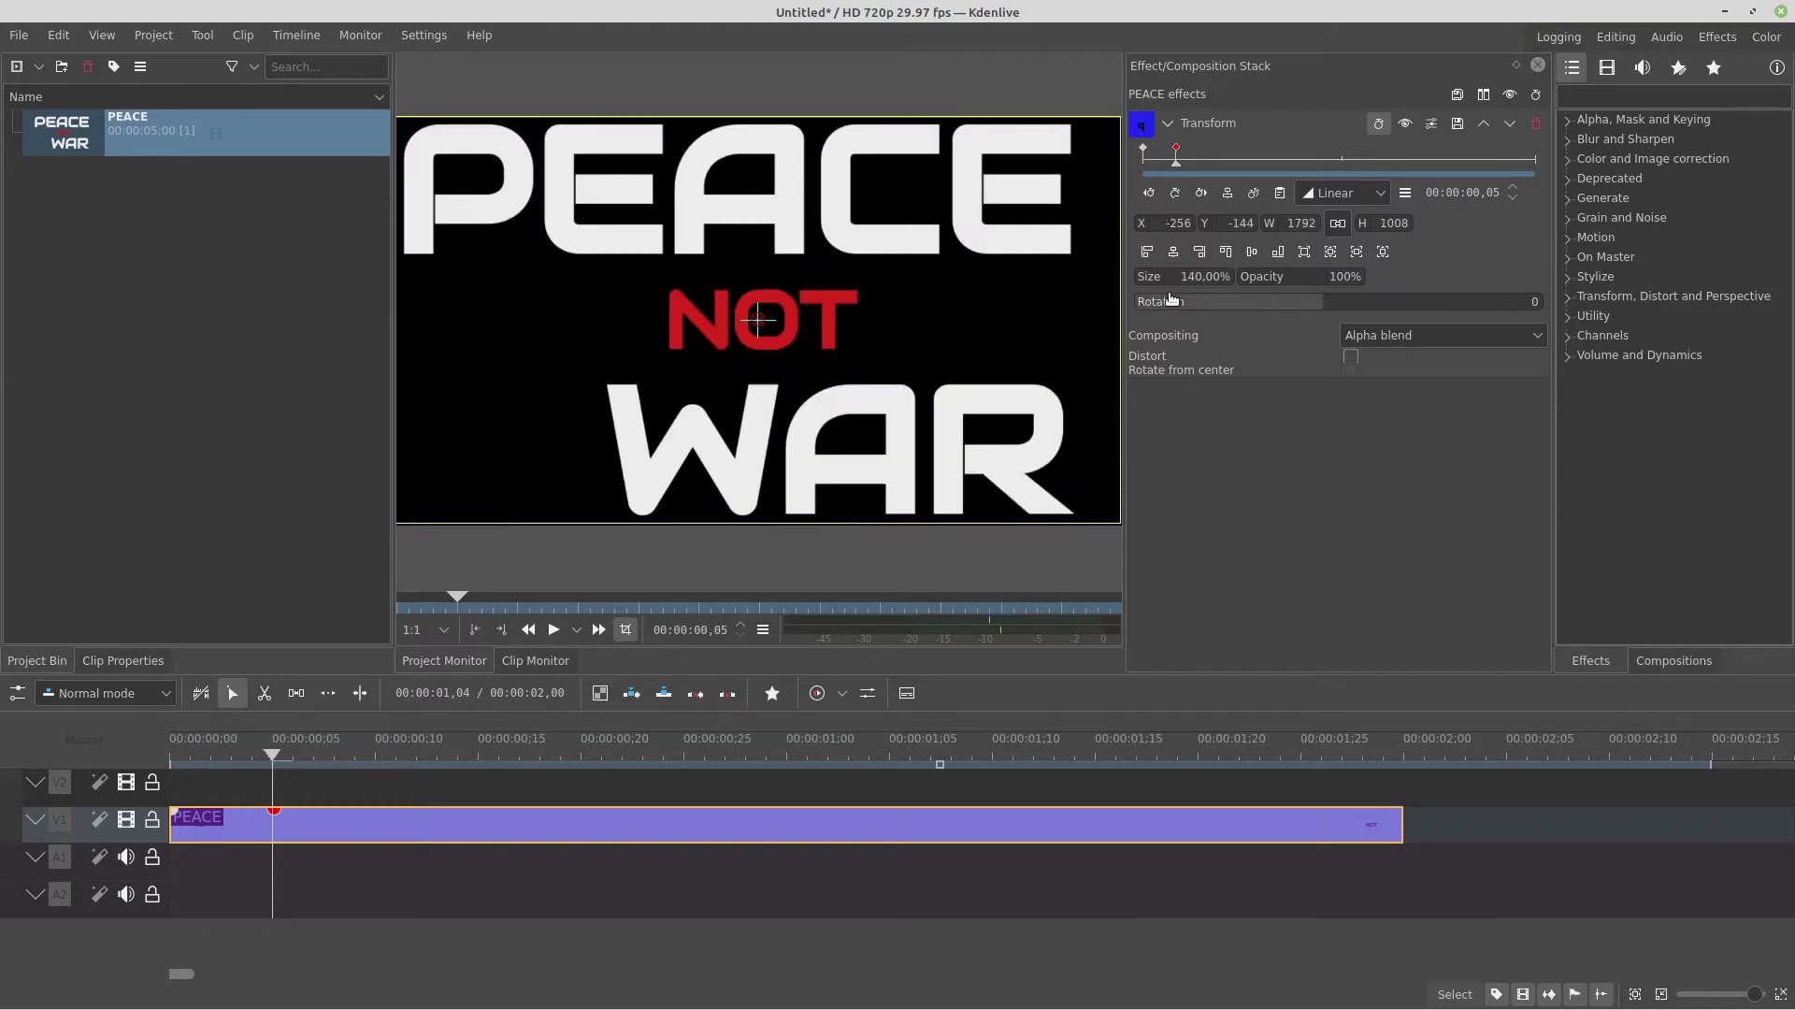
Step: Add keyframes at frame 7 (100%) and the clip end, then play the zoom
left_click(1512, 187)
left_click(1512, 187)
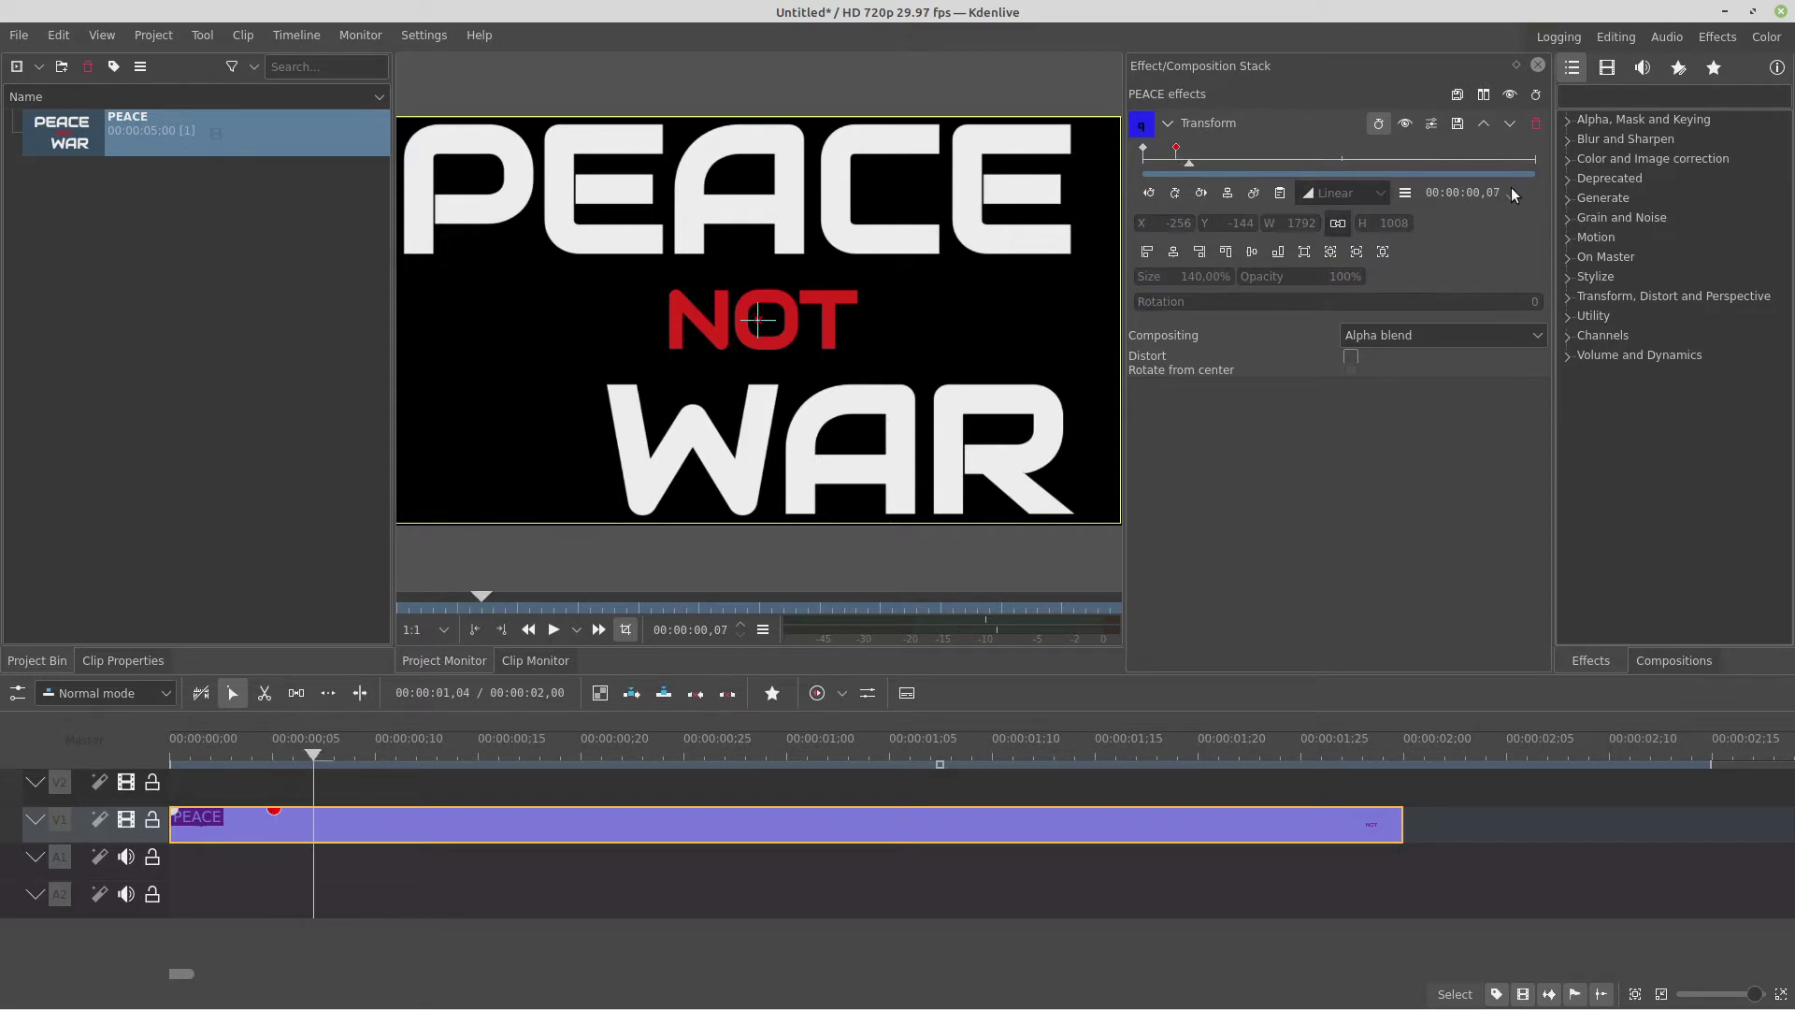
left_click(1178, 195)
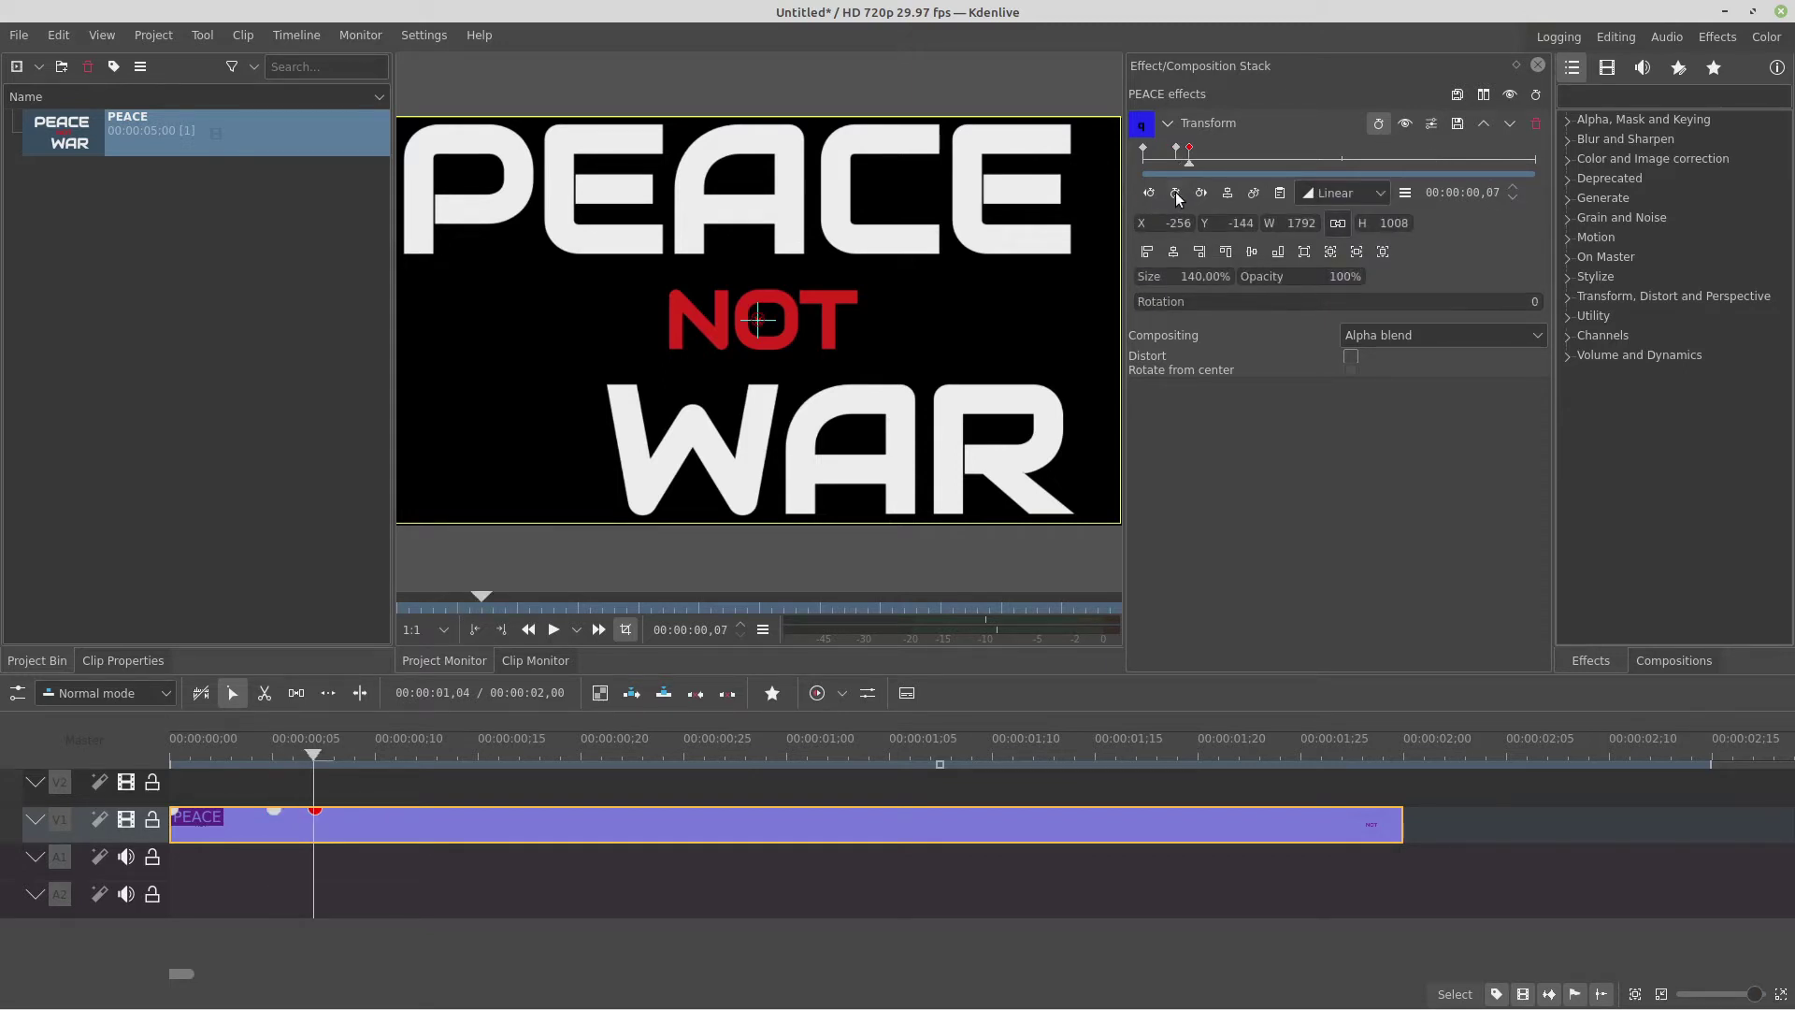
left_click_drag(1196, 277, 1171, 280)
type("100")
key("Return")
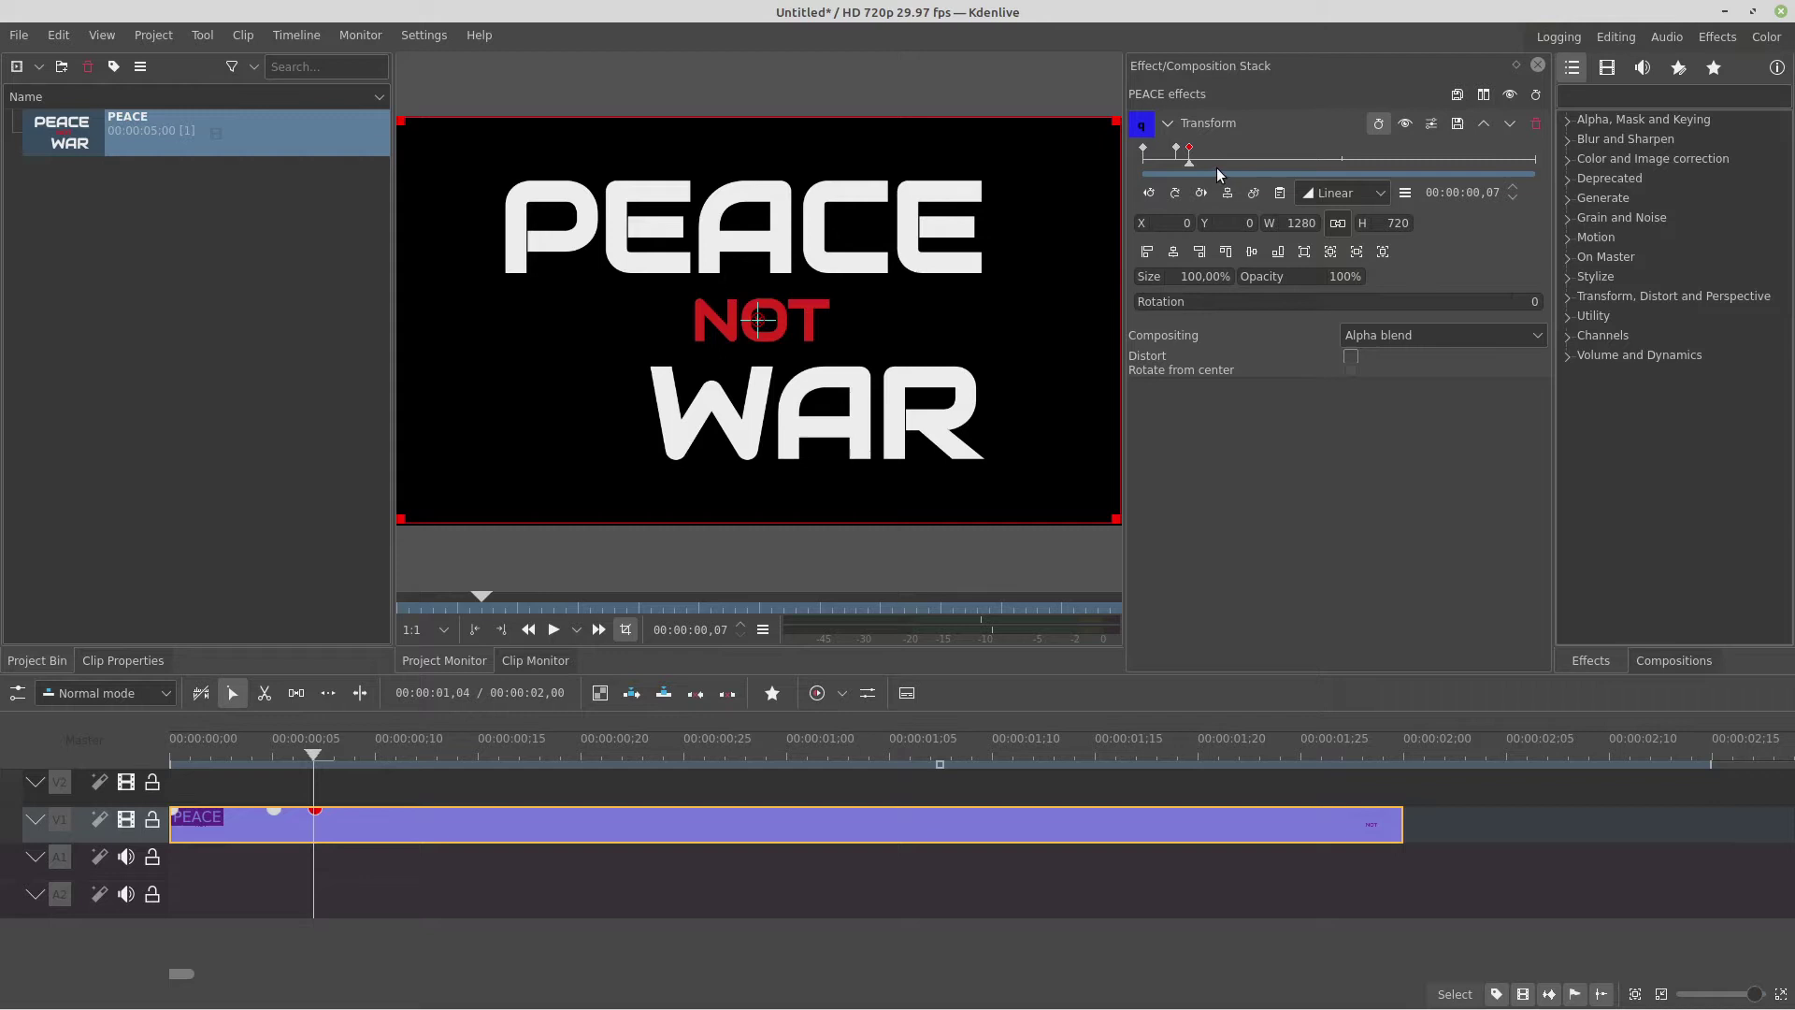
left_click_drag(1208, 157, 1590, 153)
left_click(1175, 193)
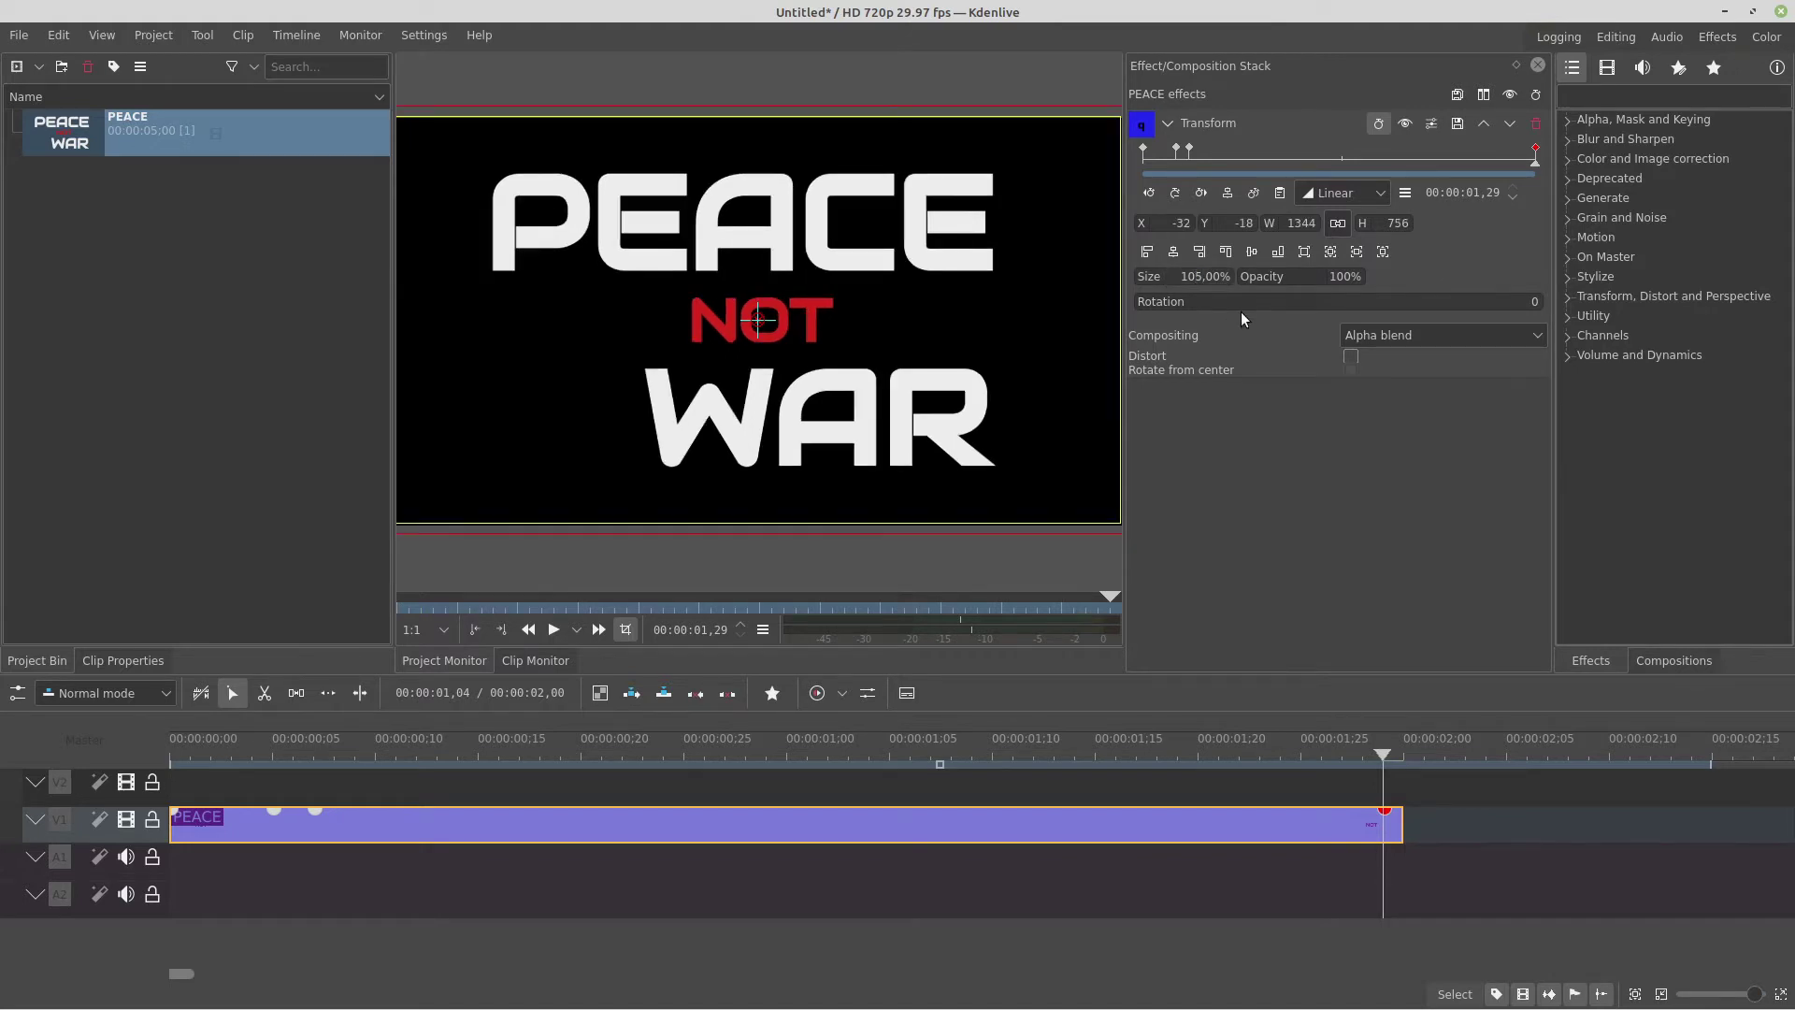
key("space")
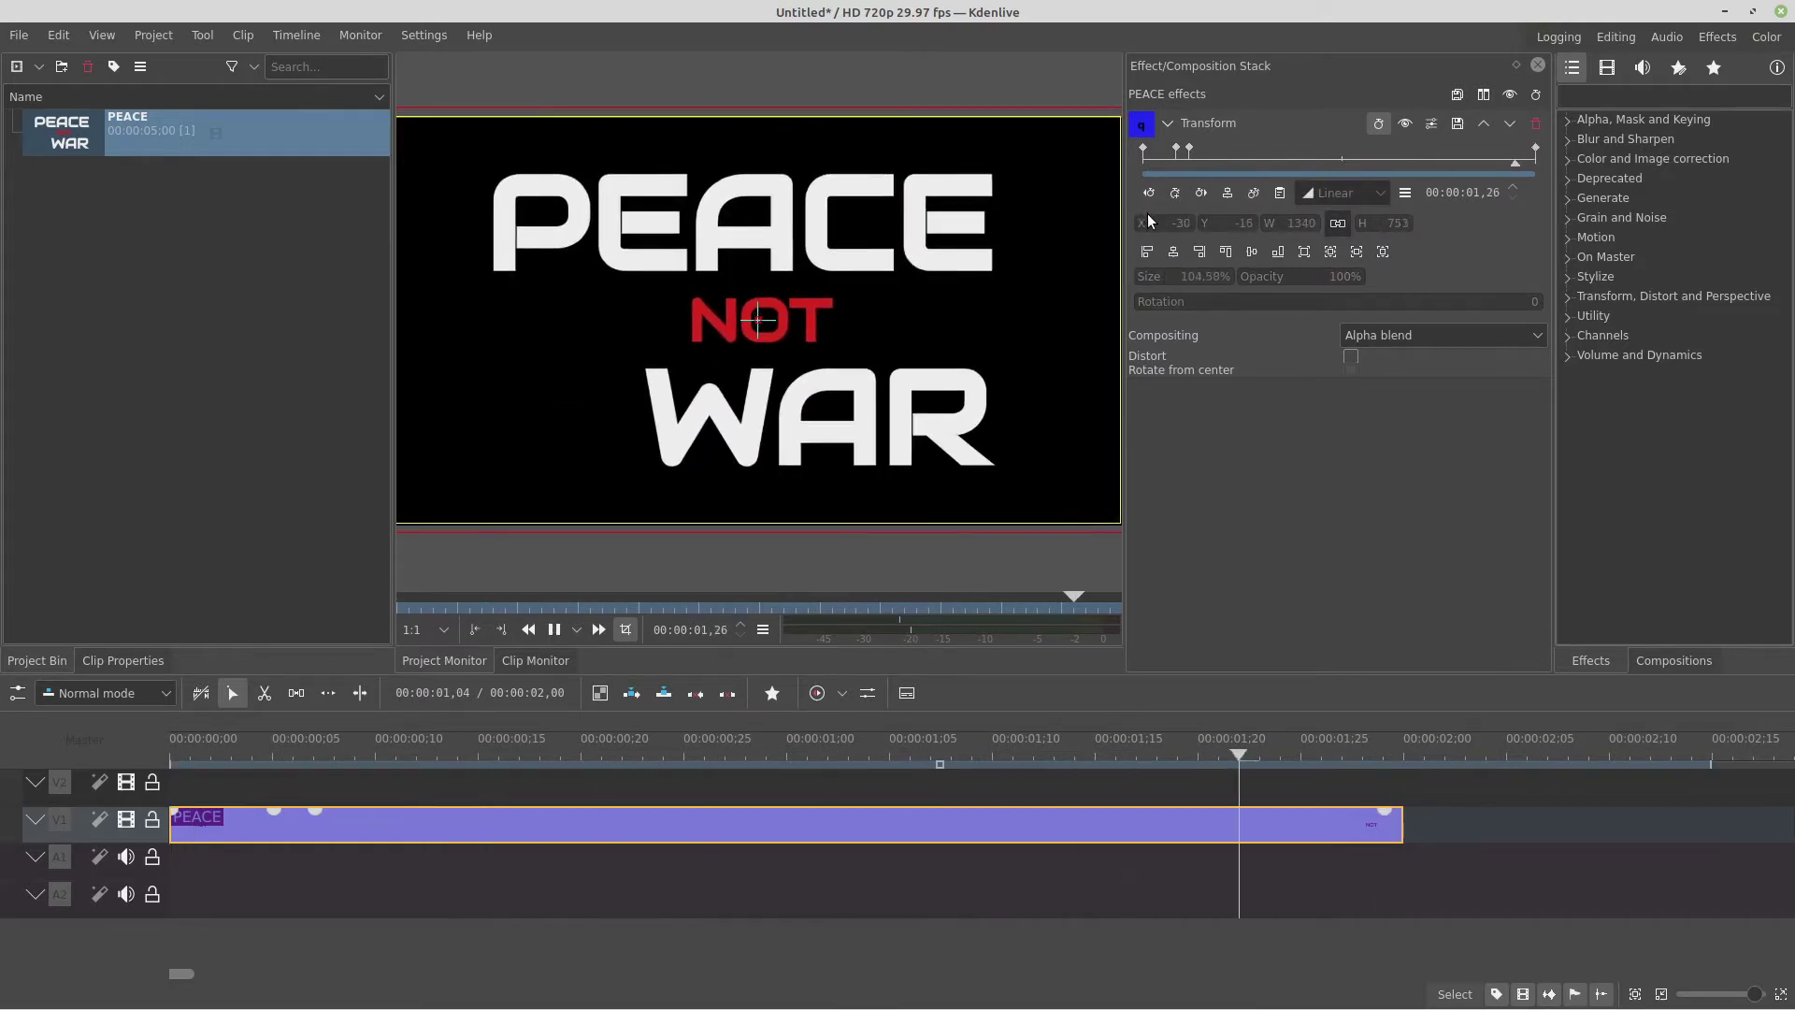
Step: Add a Tint effect mapping black and white to red, with amount 1000
left_click(1167, 125)
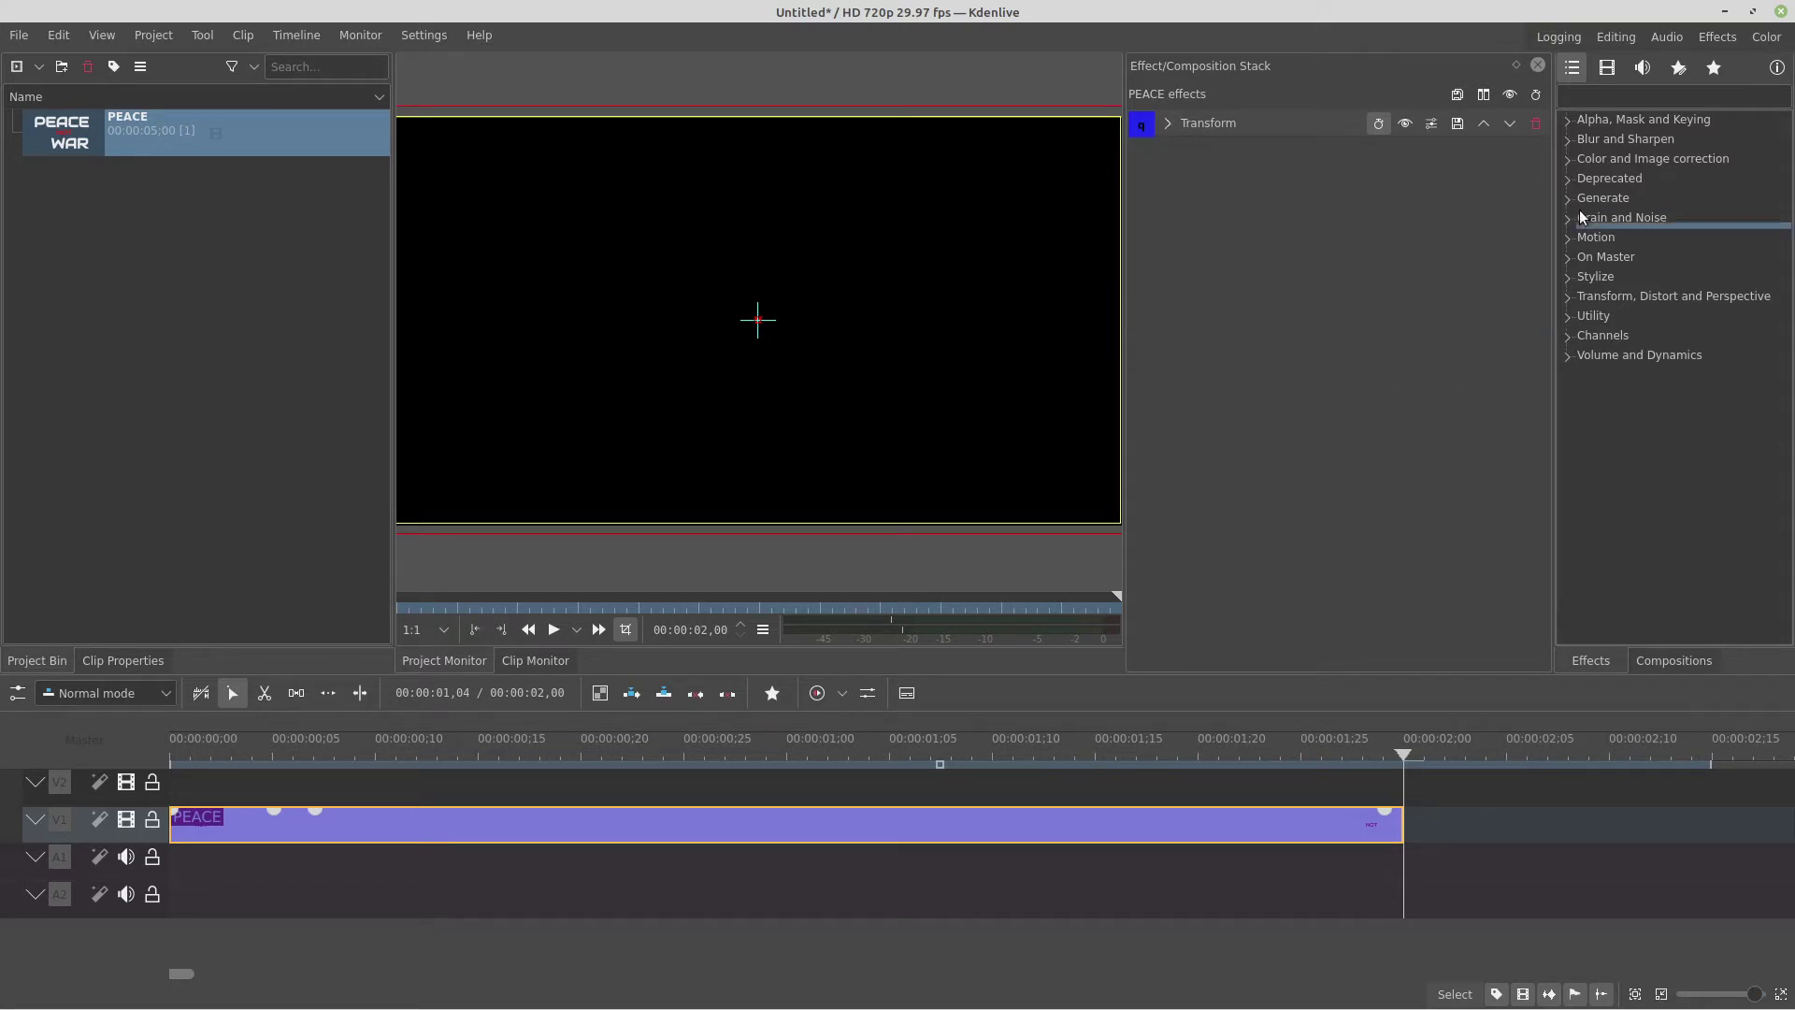
left_click(1603, 99)
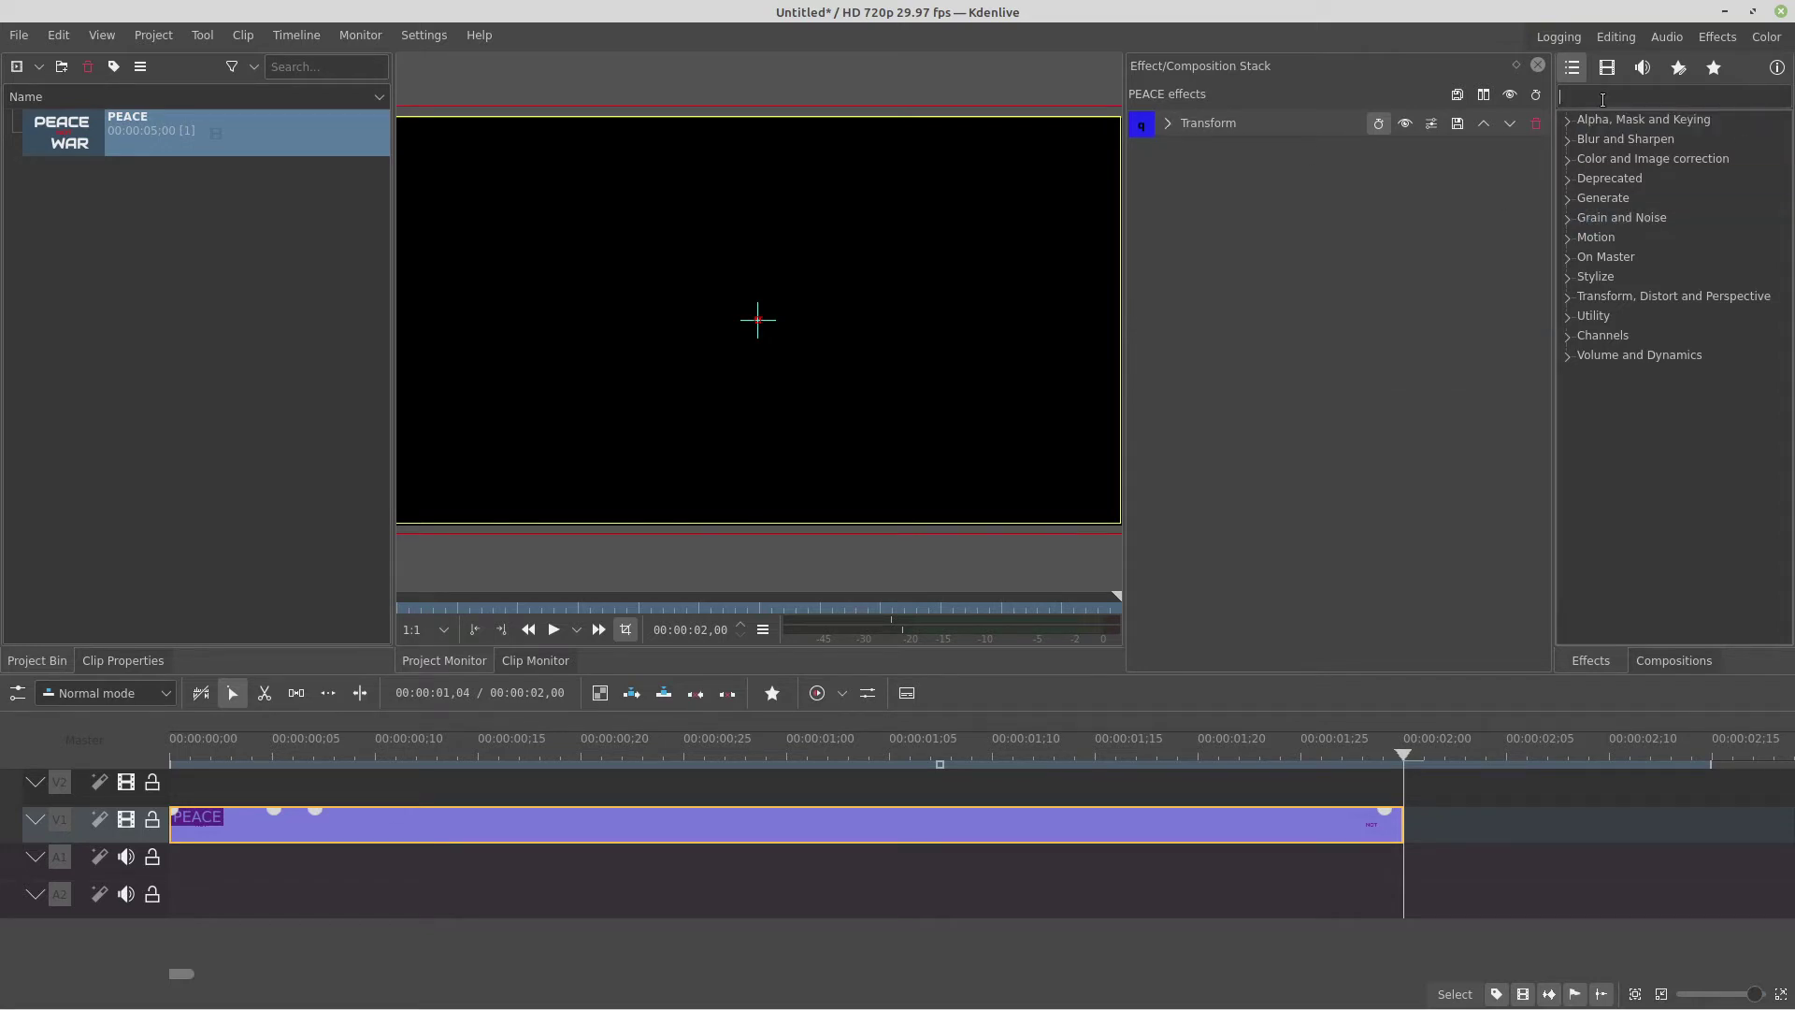
type("tint")
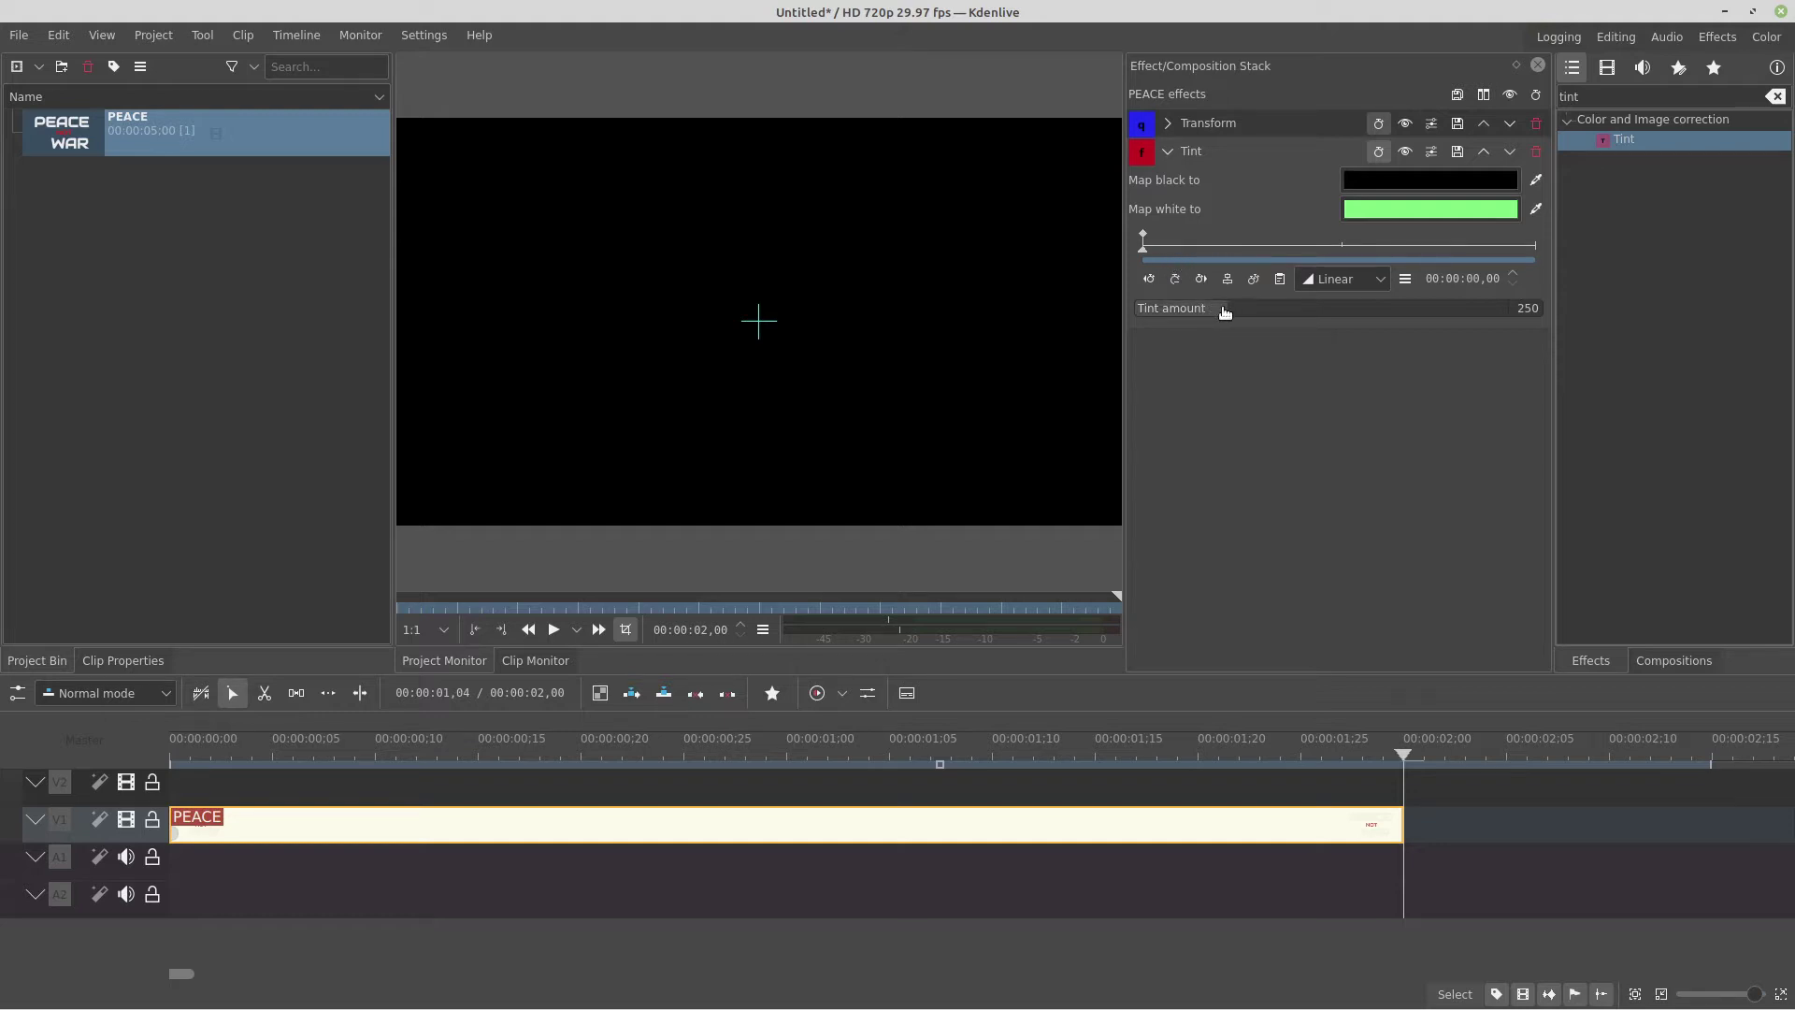
left_click(1491, 183)
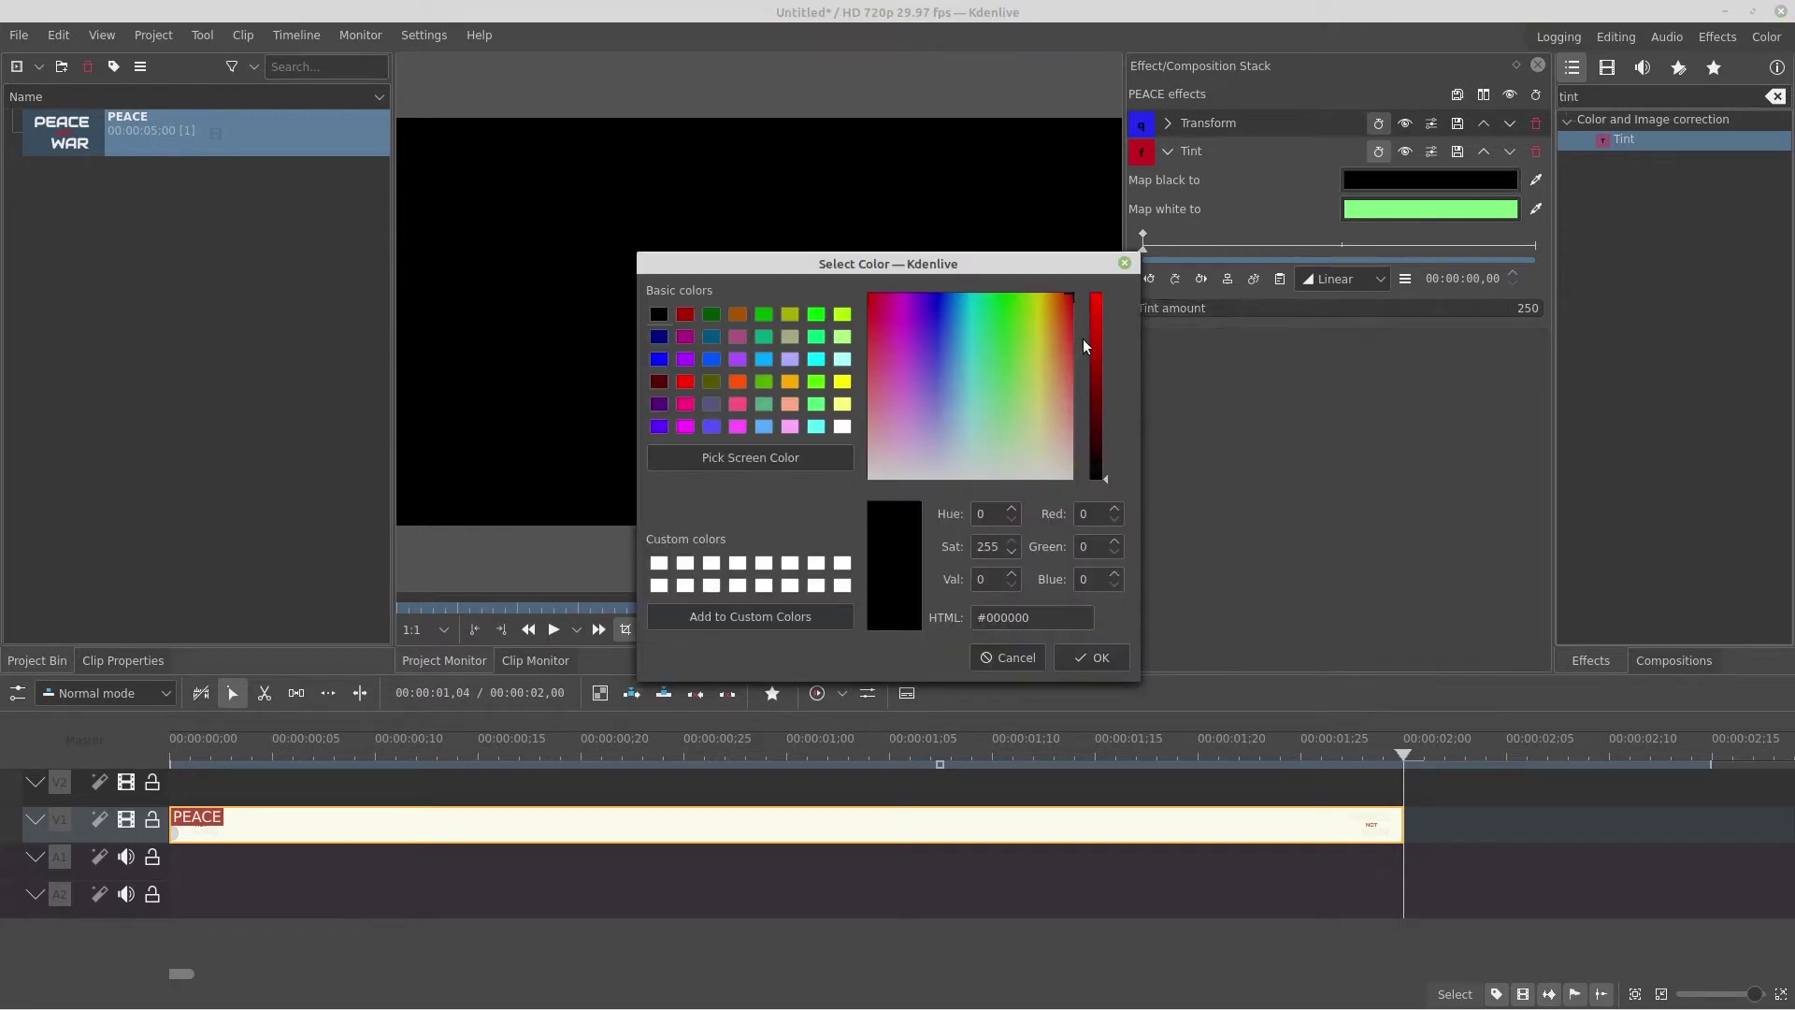
left_click_drag(1100, 329, 1084, 282)
left_click(1092, 658)
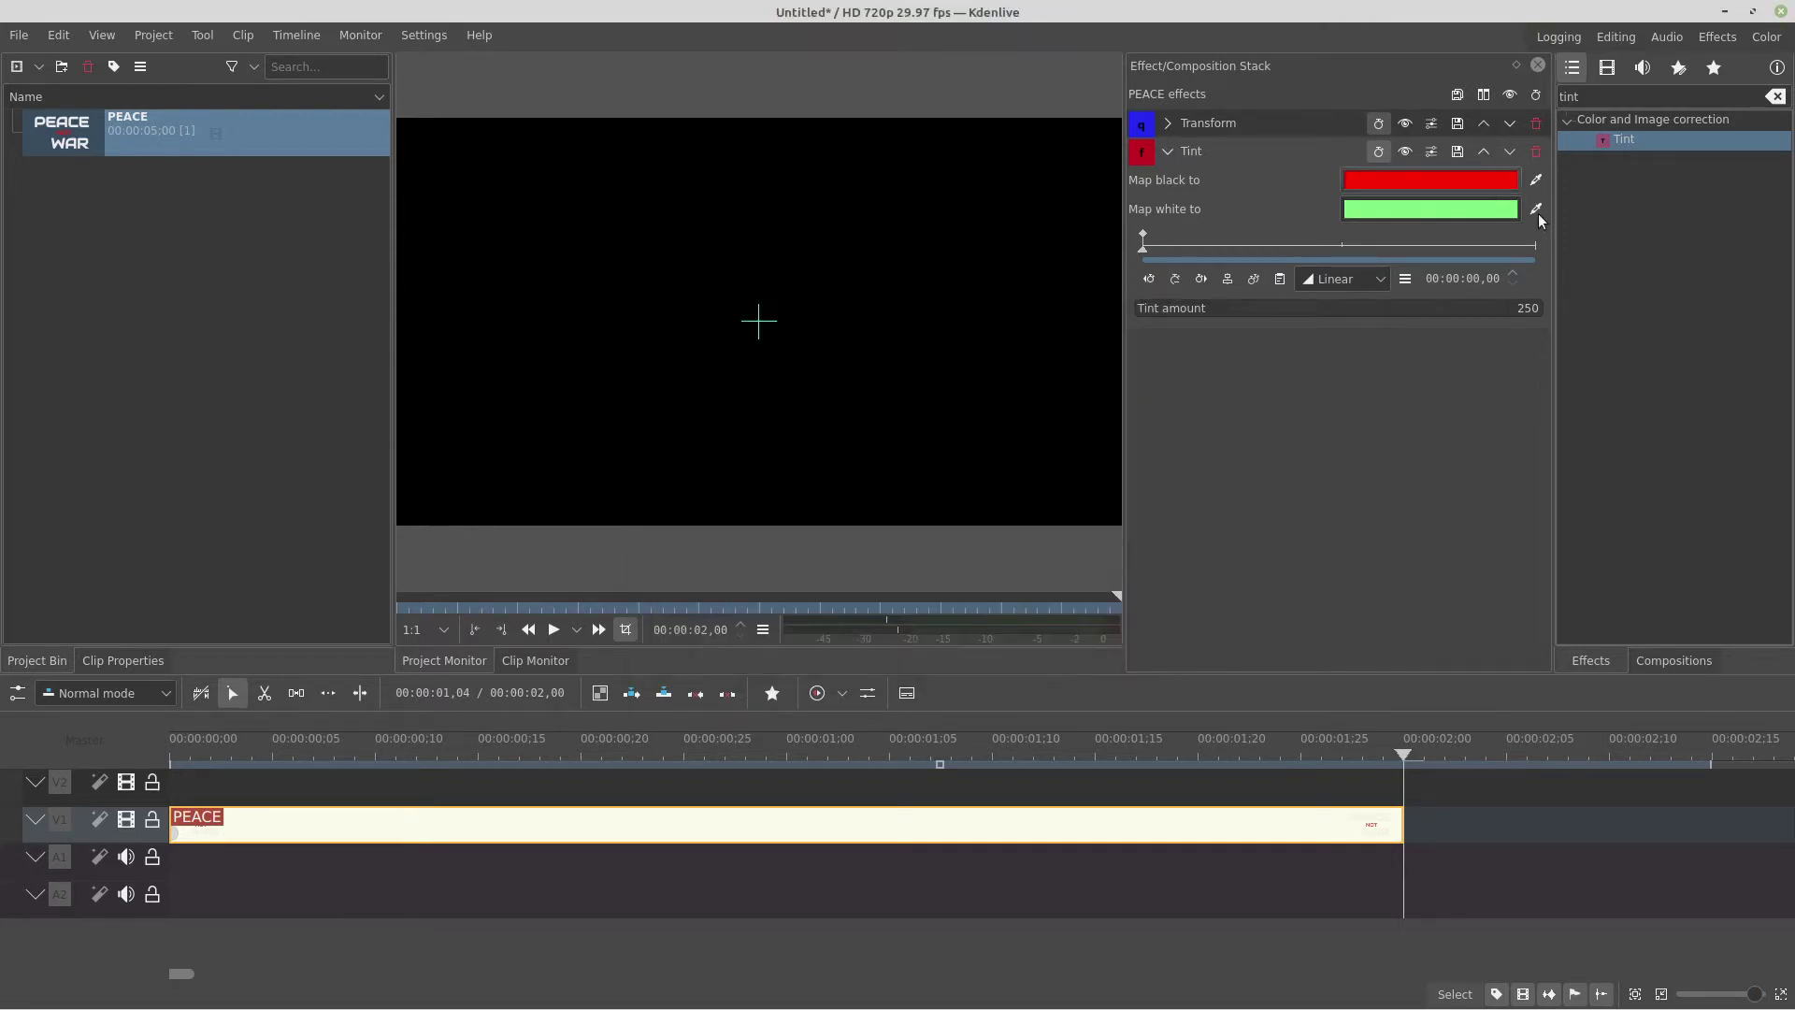
left_click(1437, 184)
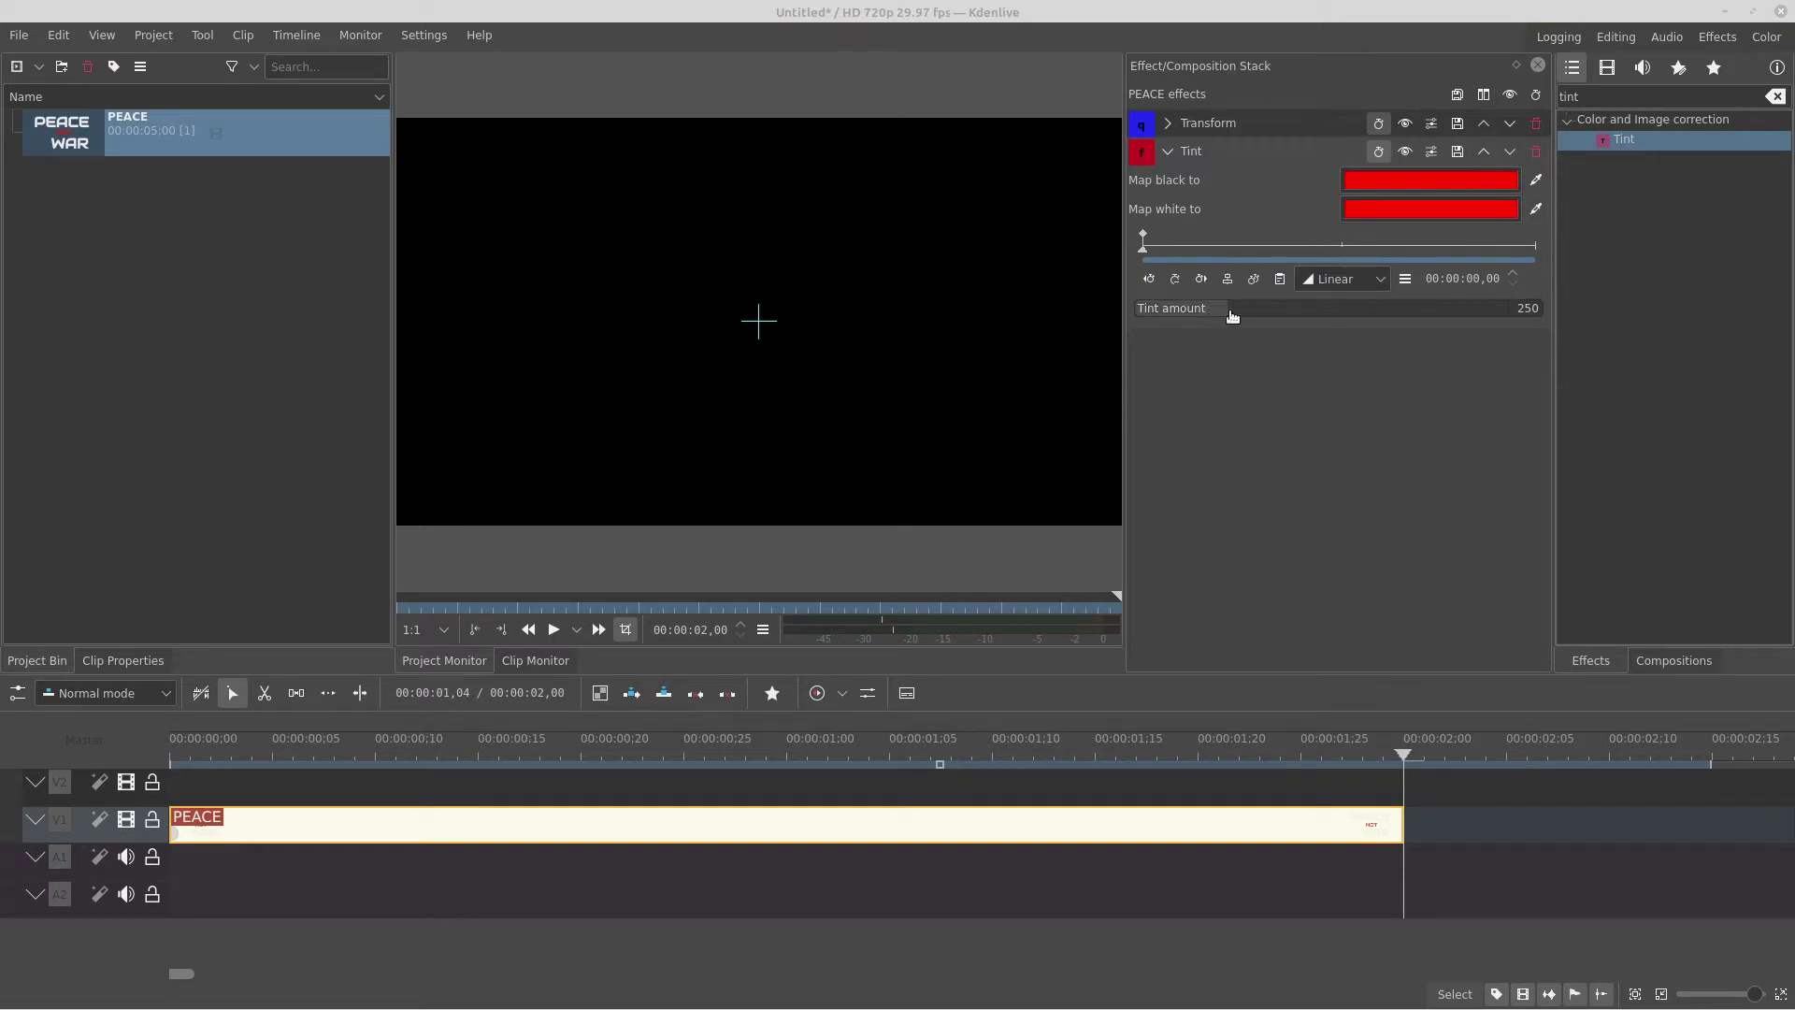
left_click_drag(1235, 312, 1541, 303)
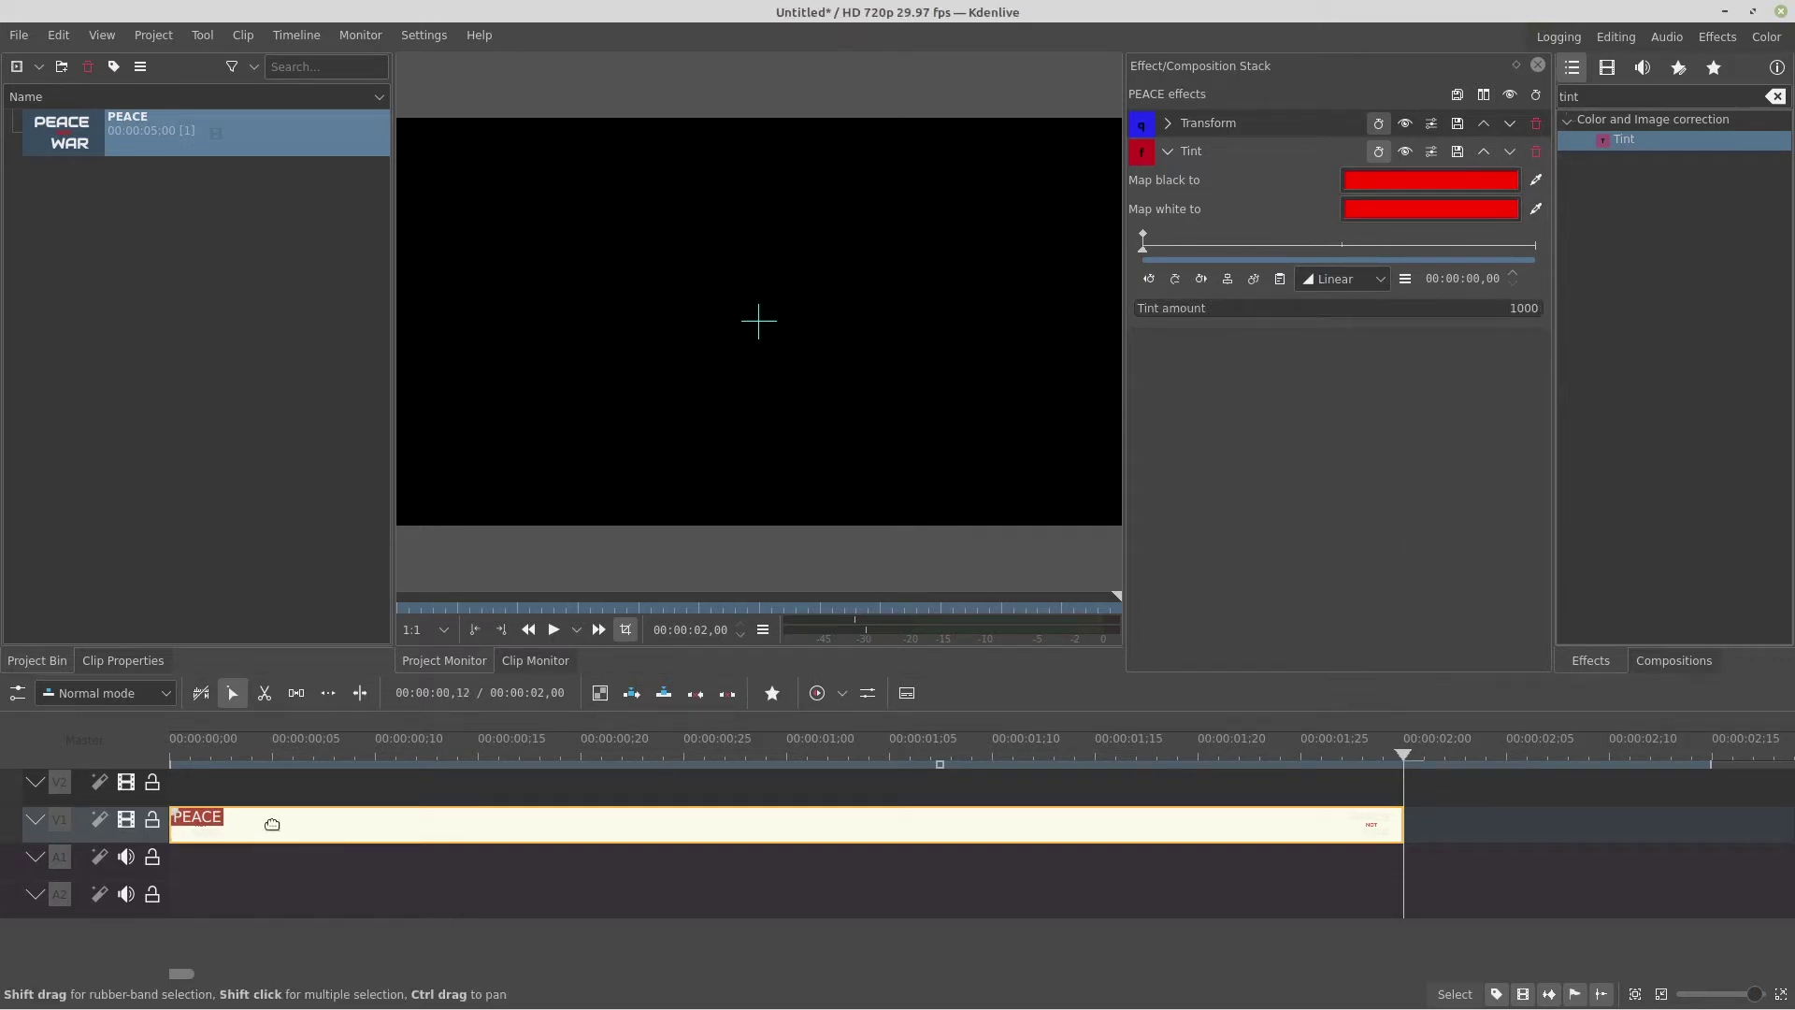
left_click(274, 794)
Step: Keyframe the Tint at 1000 on frame 5 and 0 on frame 6
left_click(393, 824)
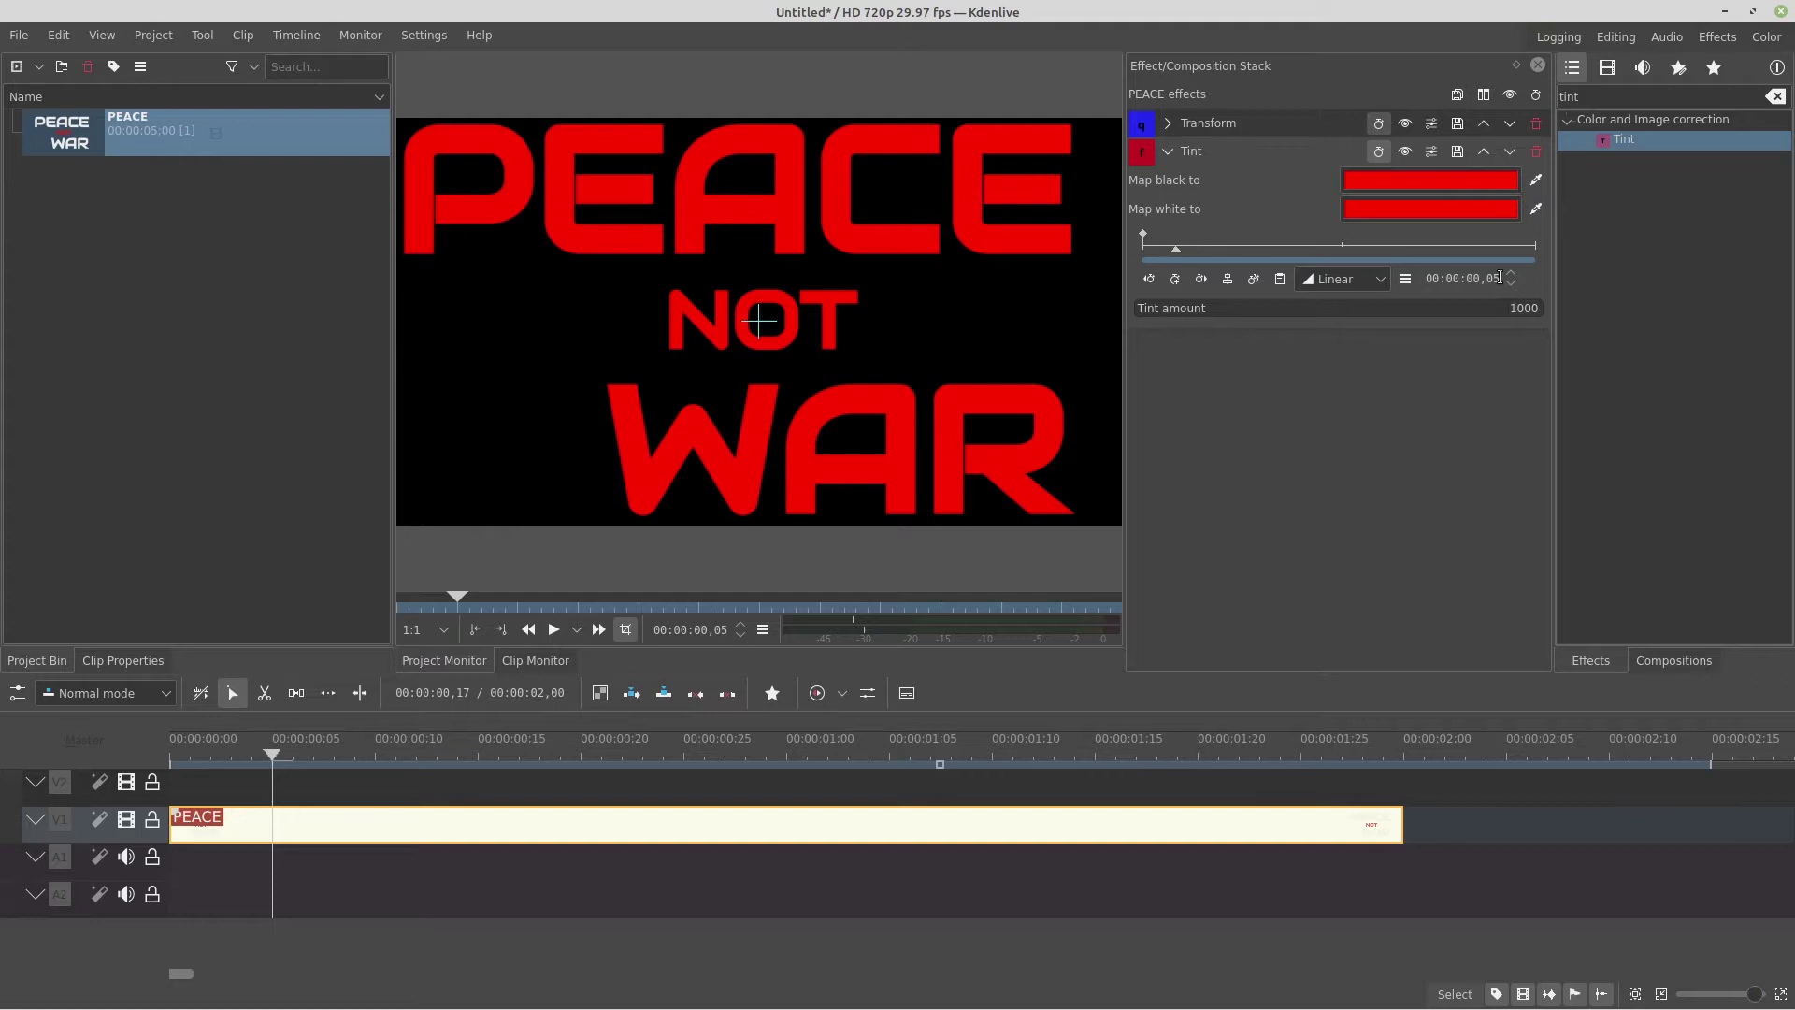
left_click(1175, 278)
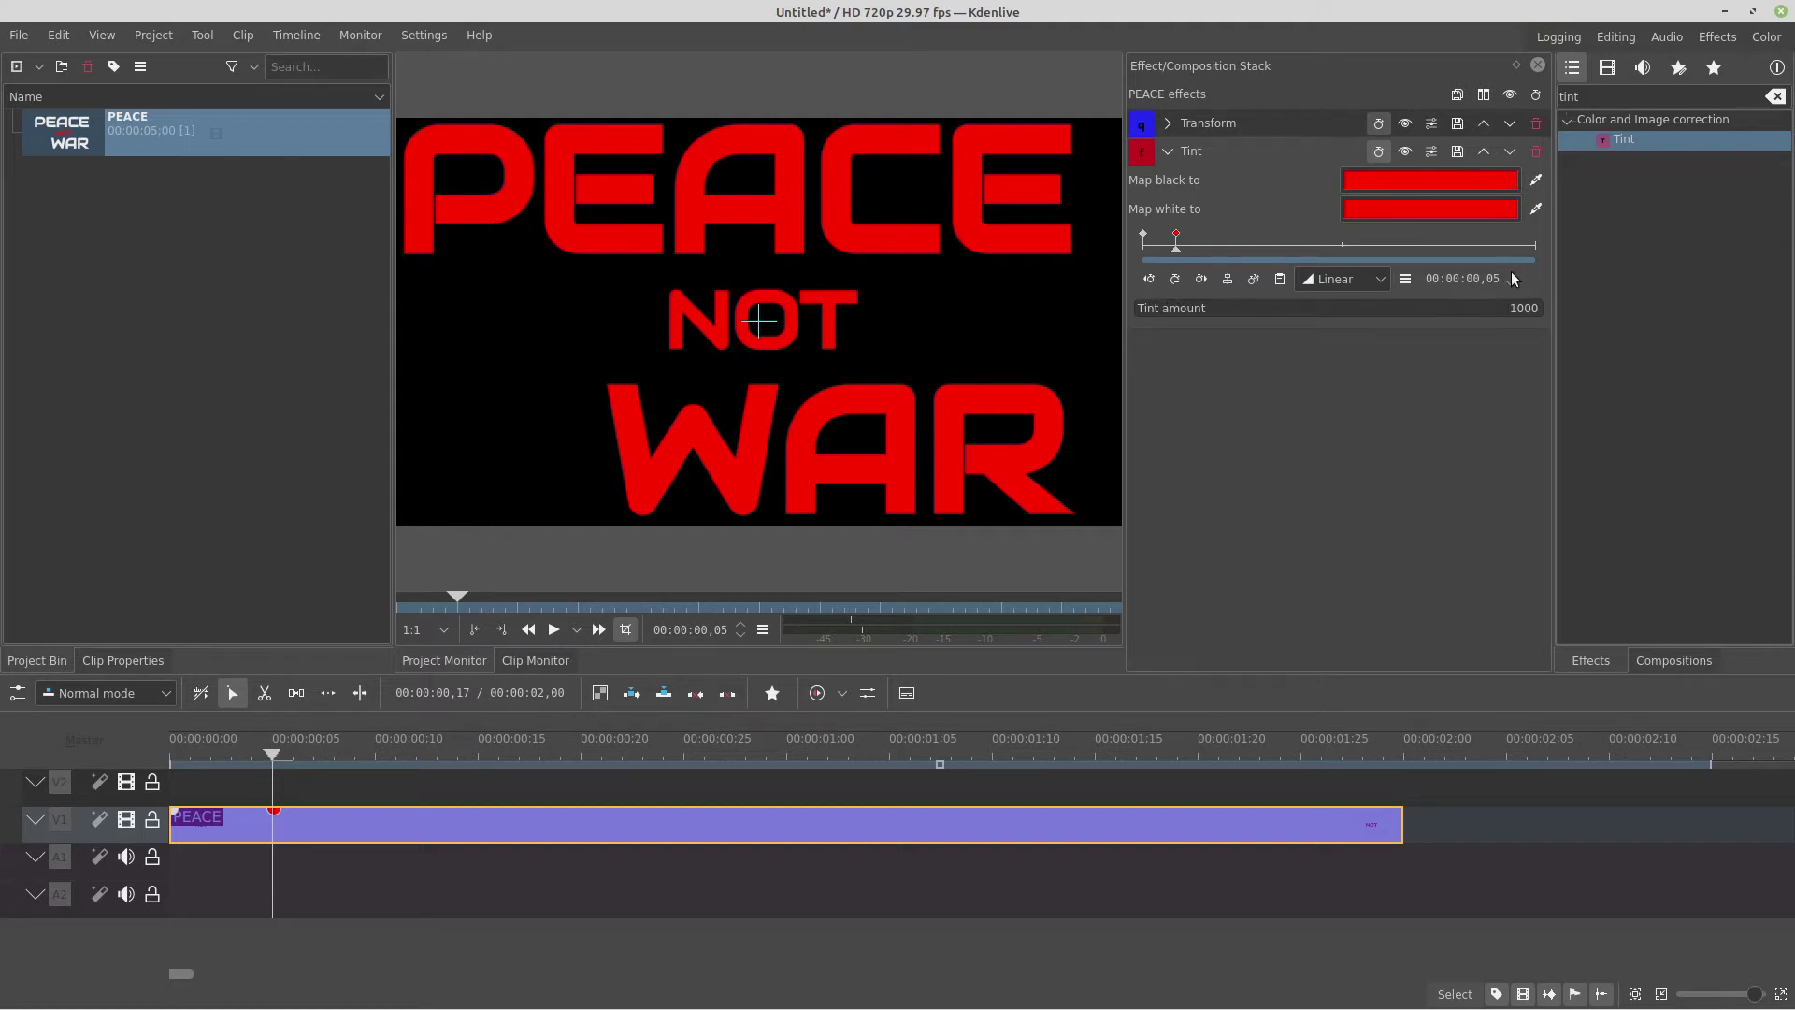
left_click(1513, 275)
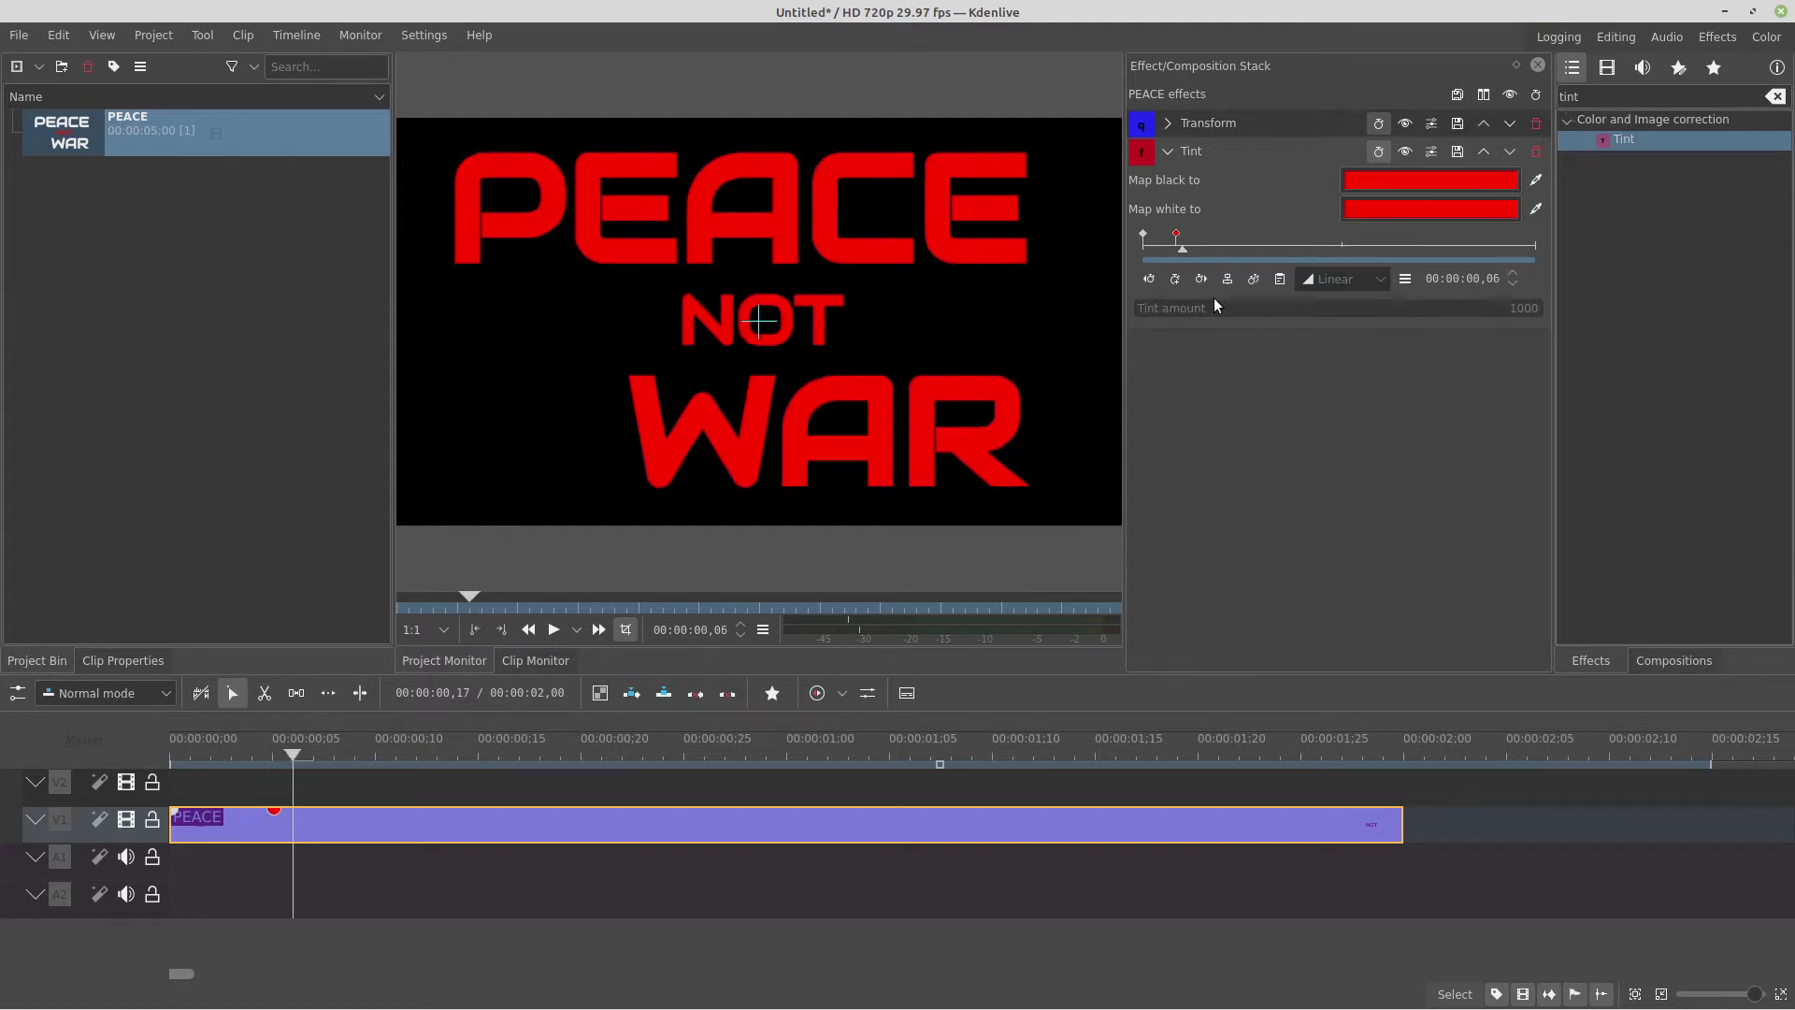
left_click(1175, 279)
left_click_drag(1450, 311, 1063, 324)
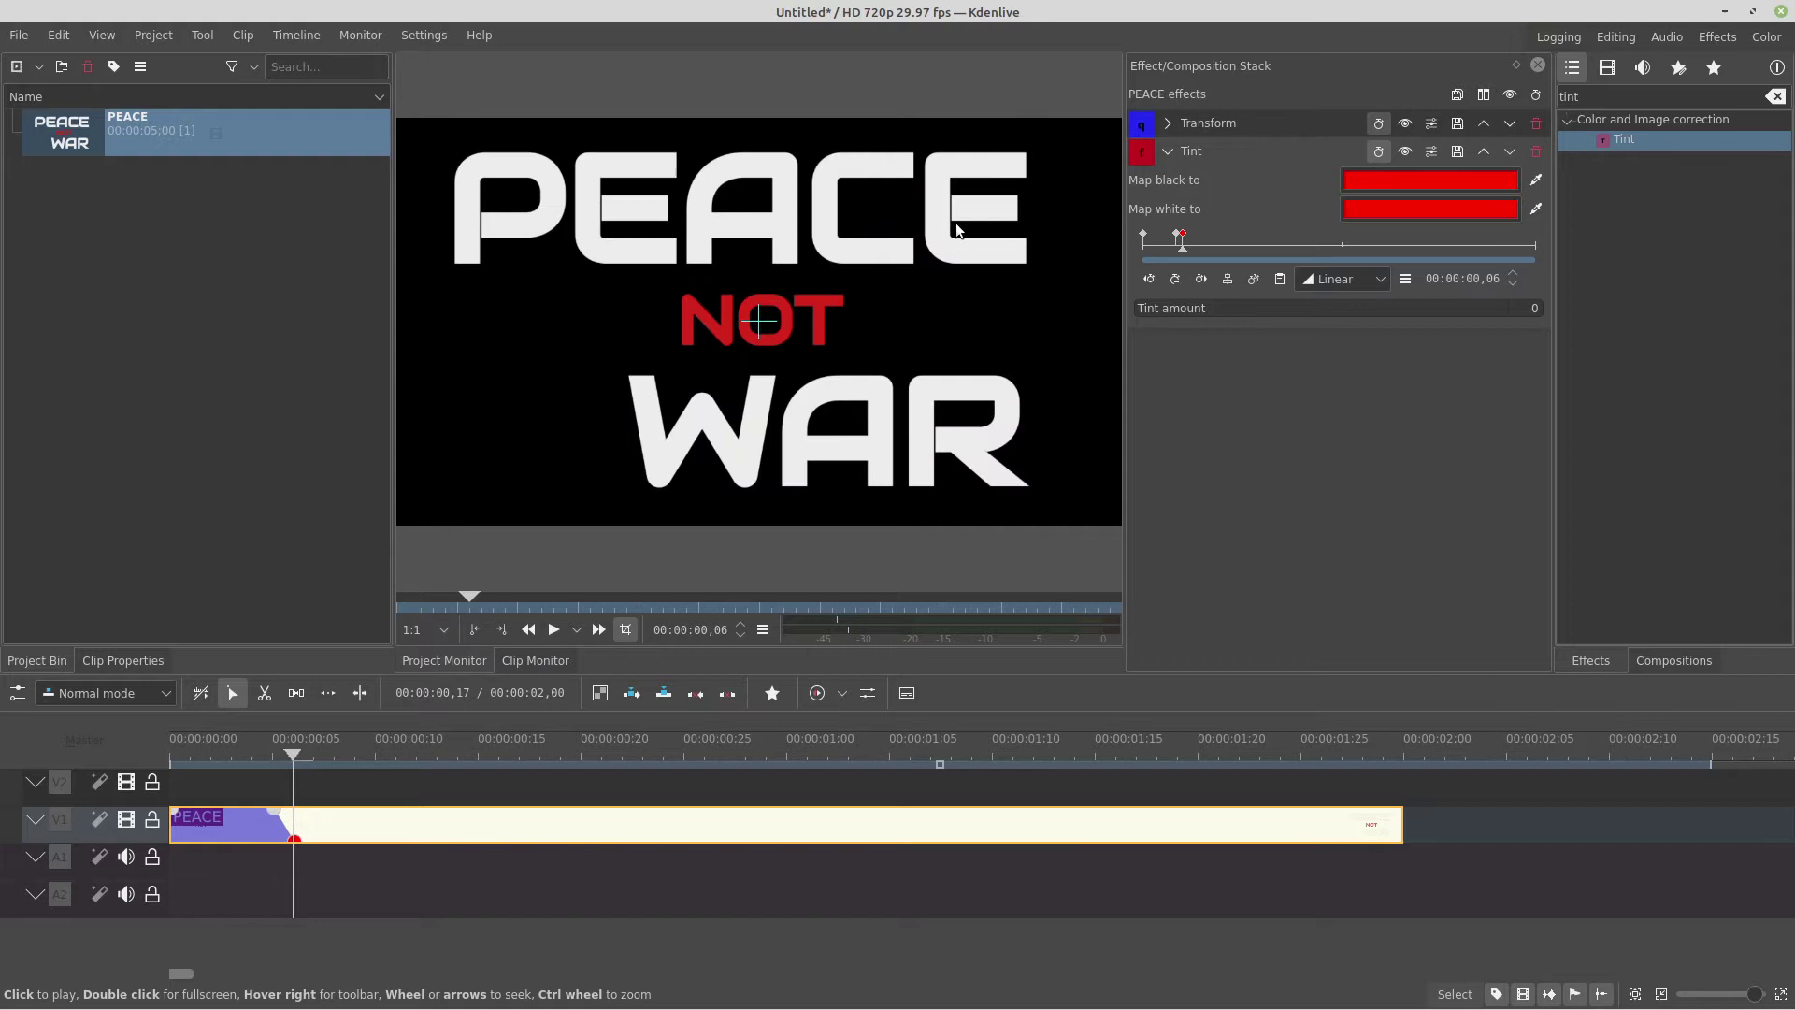
Step: Toggle between the red frame-5 and white frame-6 tint keyframes to compare them
left_click(1179, 254)
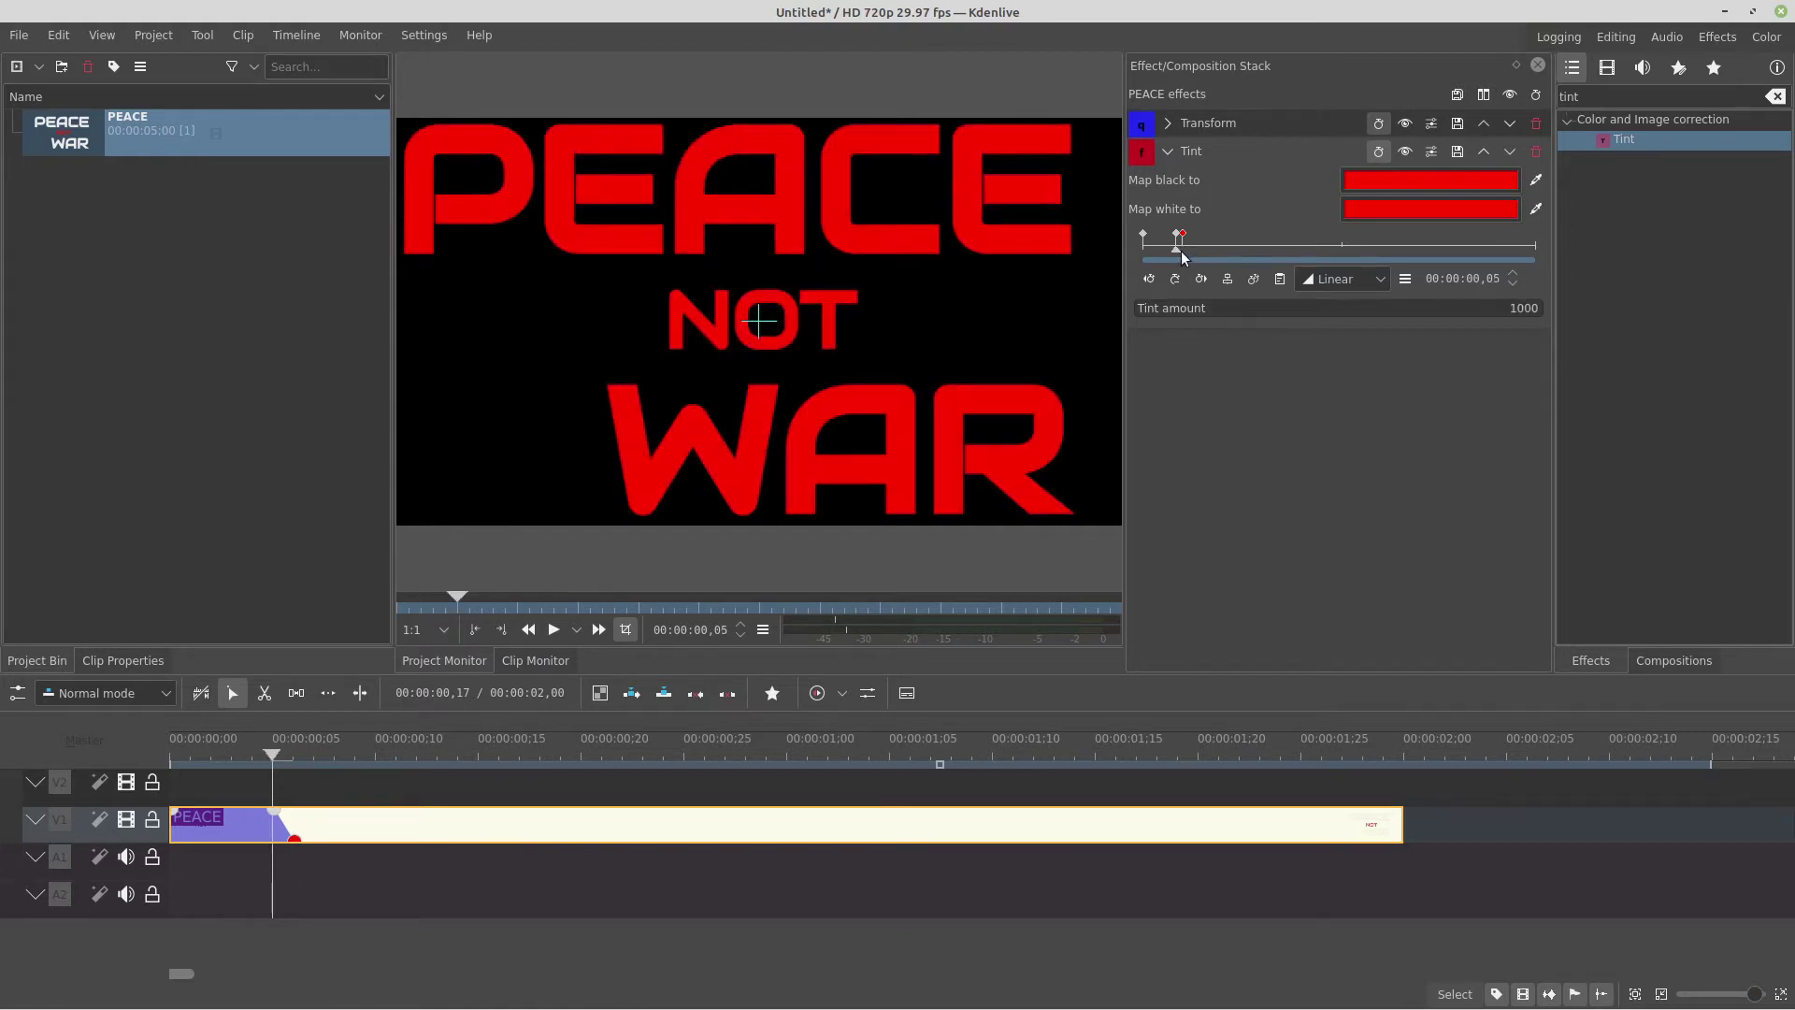
left_click(1186, 257)
left_click(1180, 255)
left_click(1186, 257)
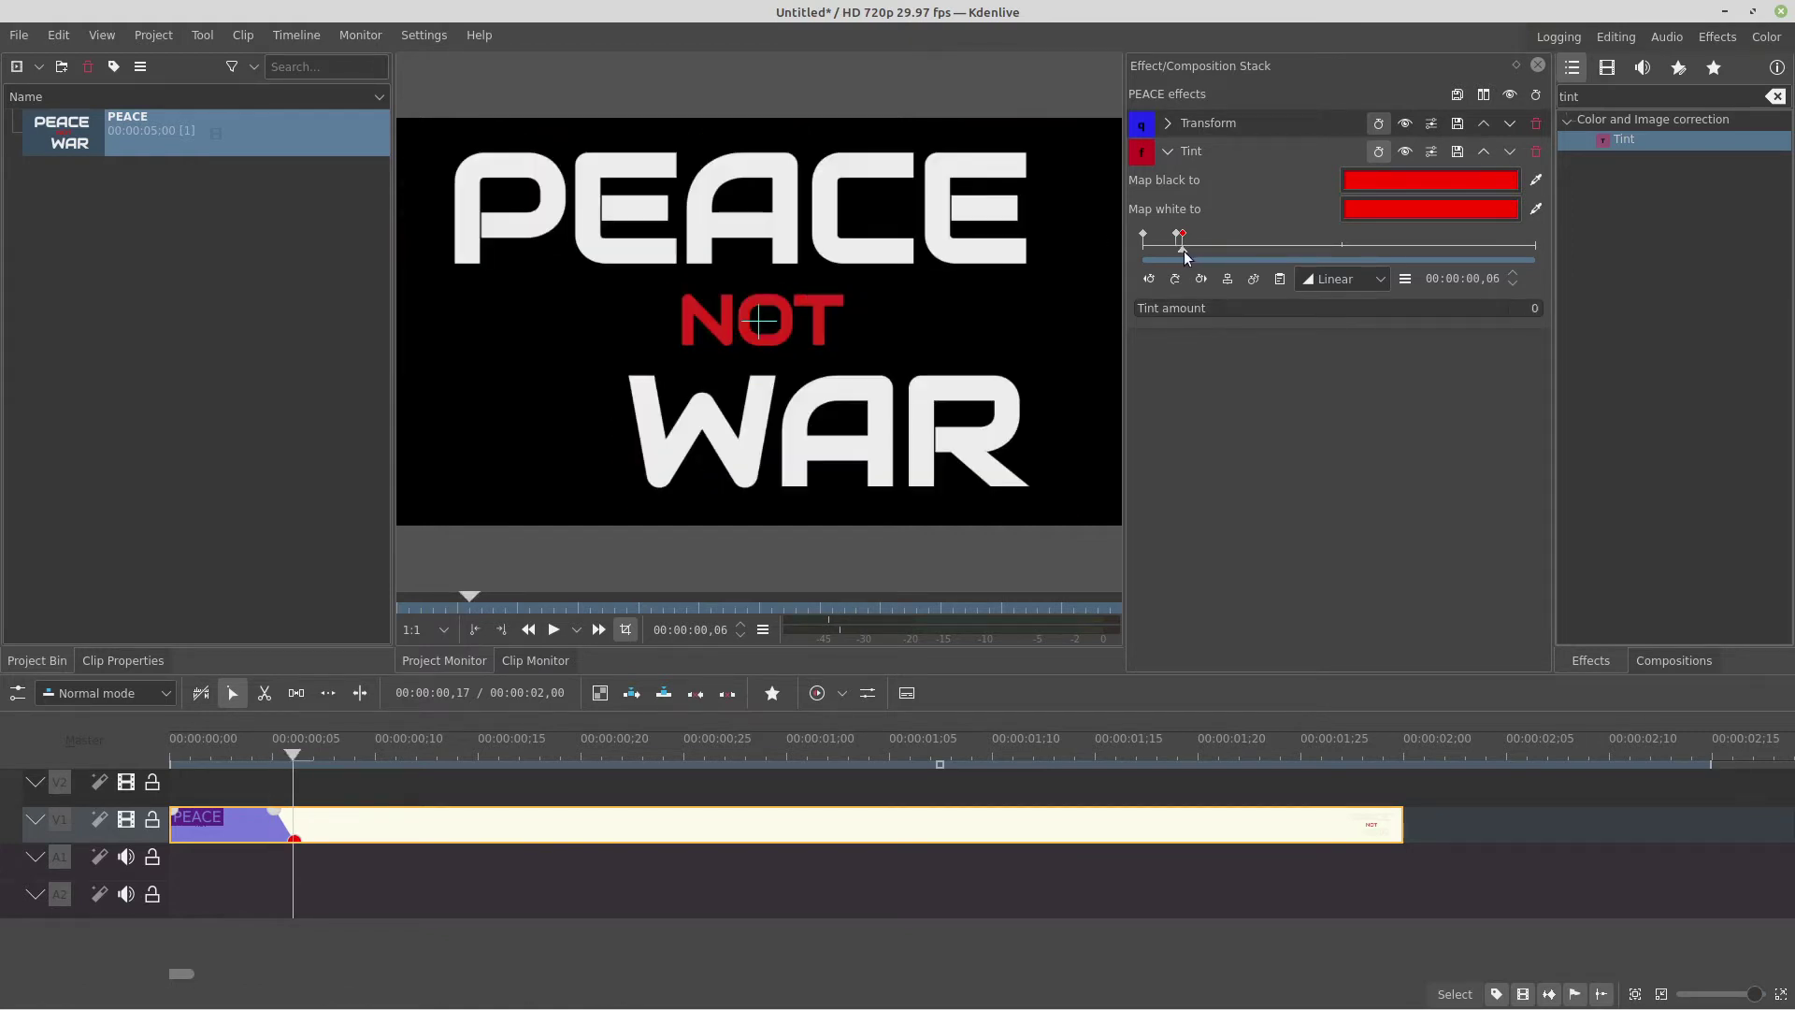
left_click(1180, 254)
left_click(1186, 257)
left_click(1180, 255)
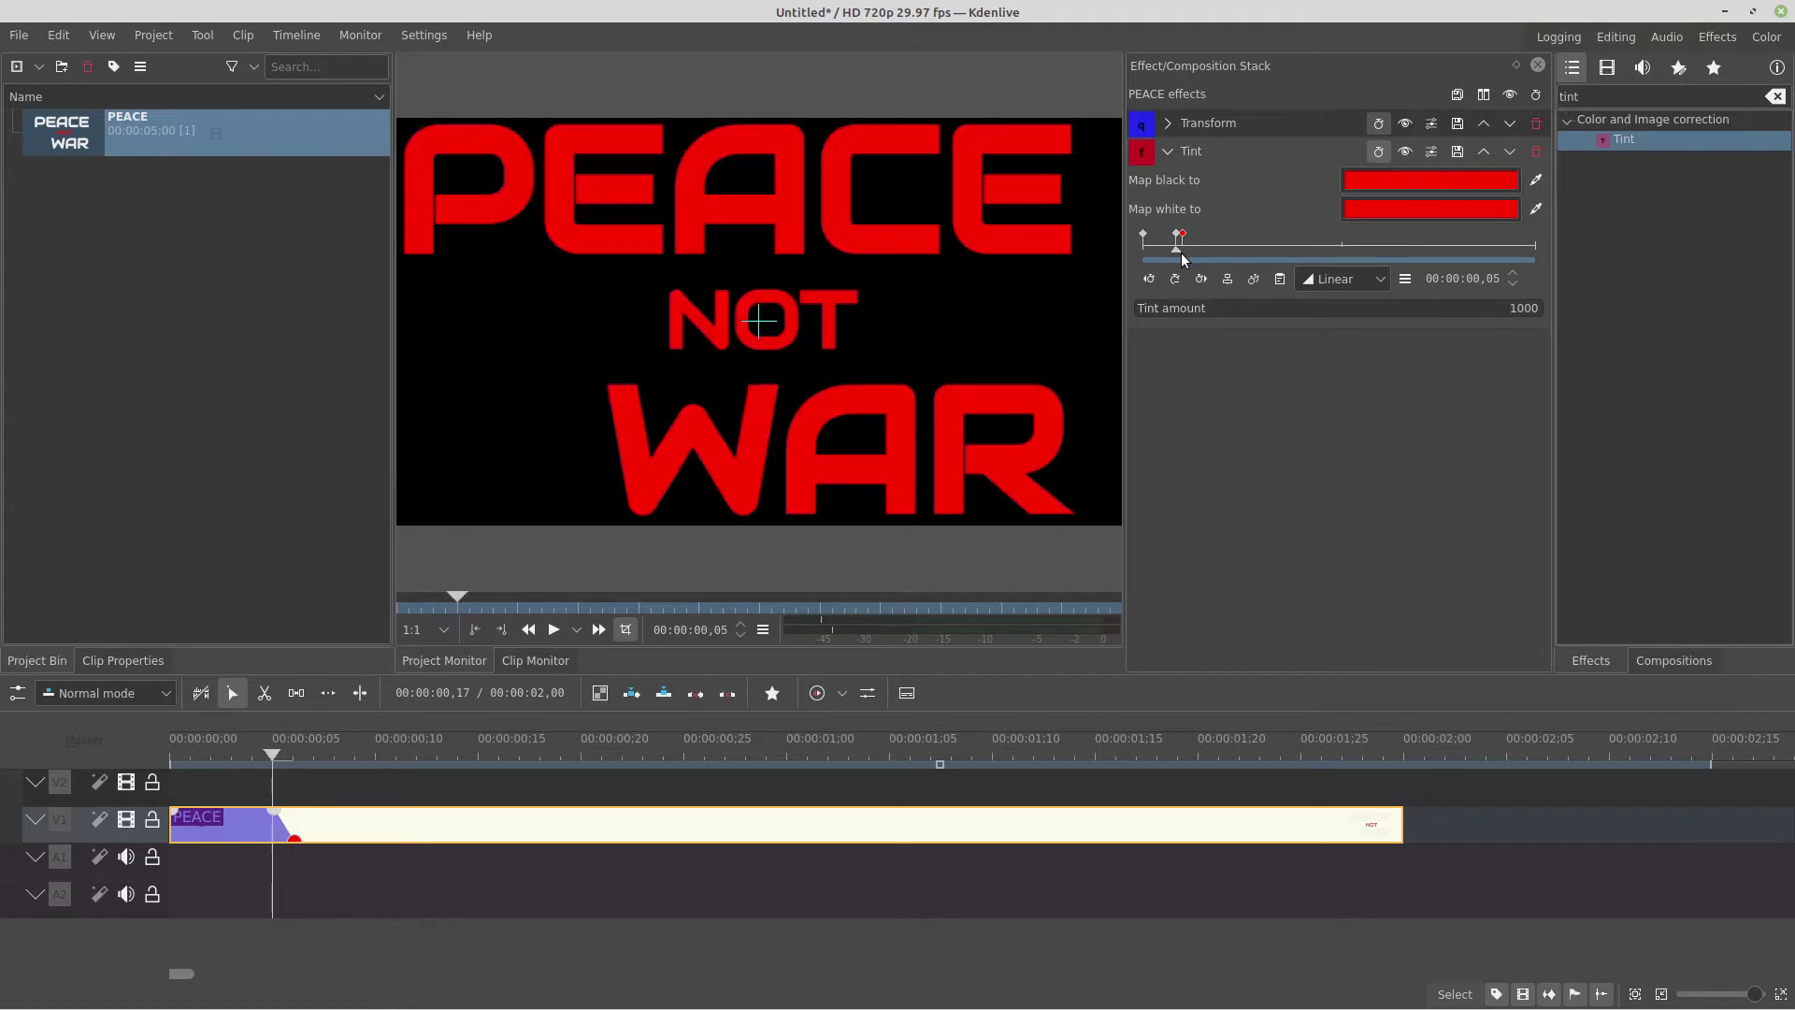
left_click(1186, 257)
left_click(1180, 254)
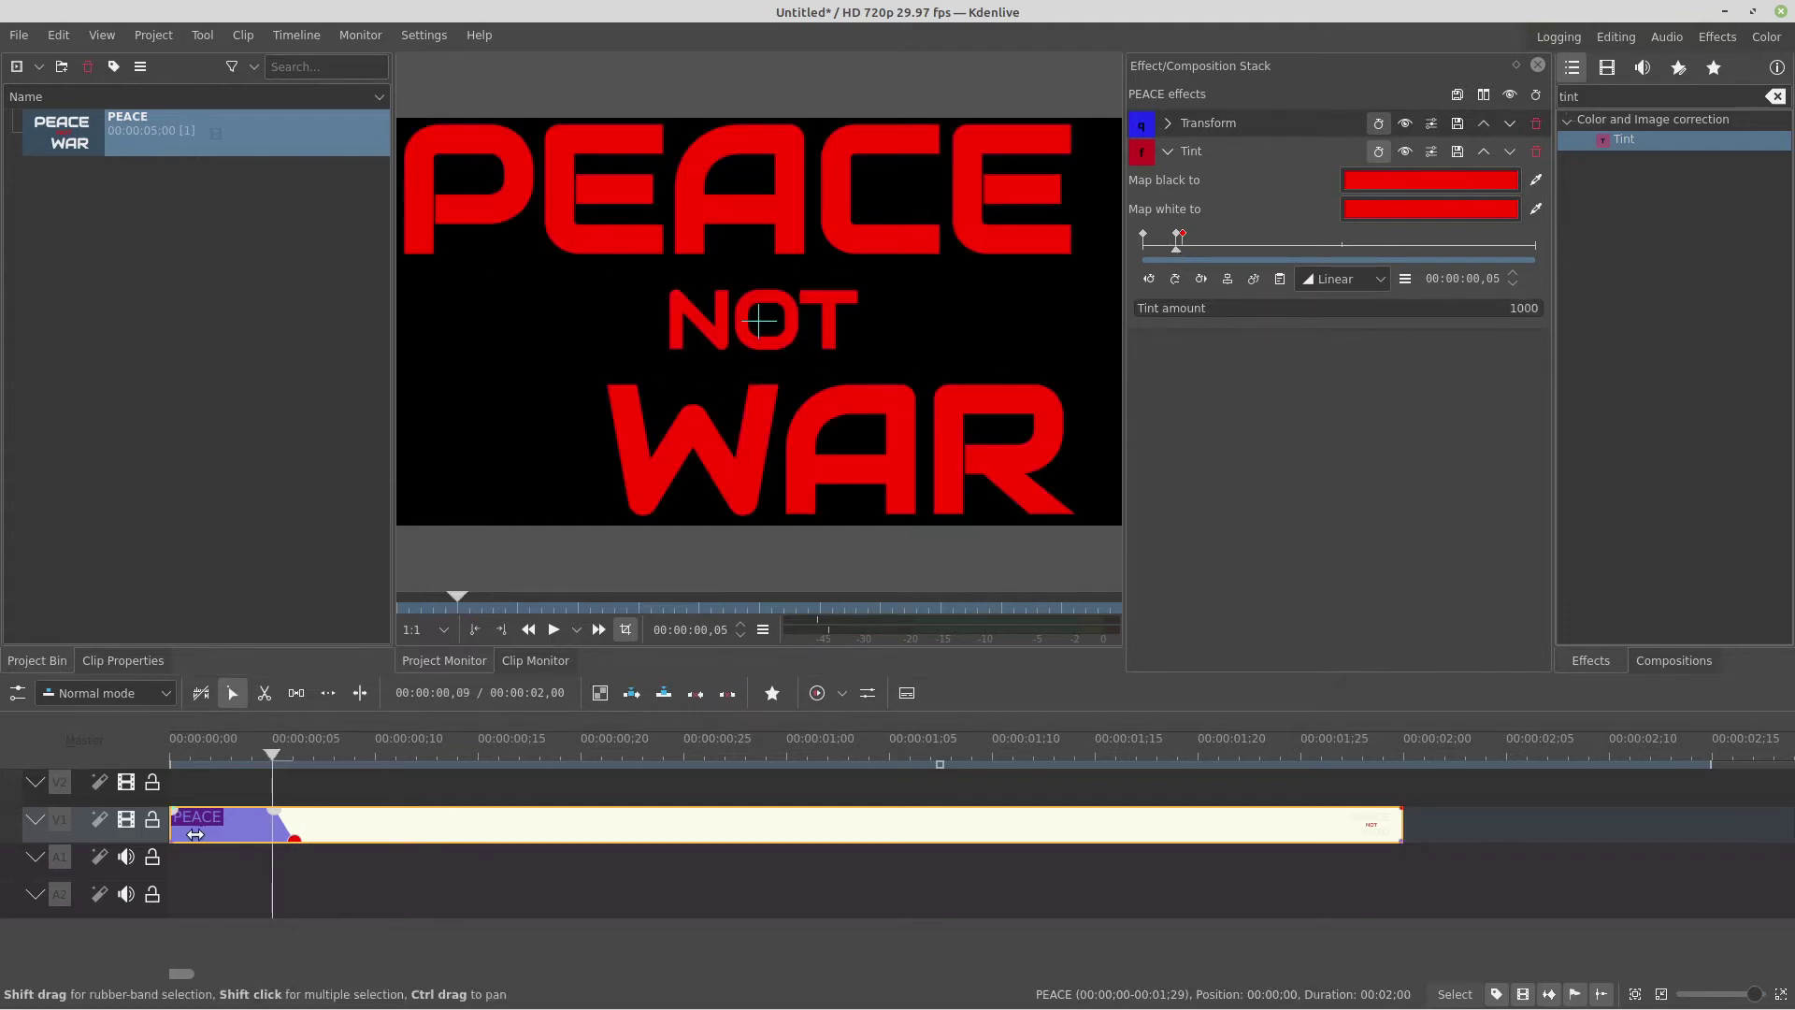
Step: Copy the PEACE clip onto track V2, starting at position 0
right_click(434, 827)
left_click(602, 355)
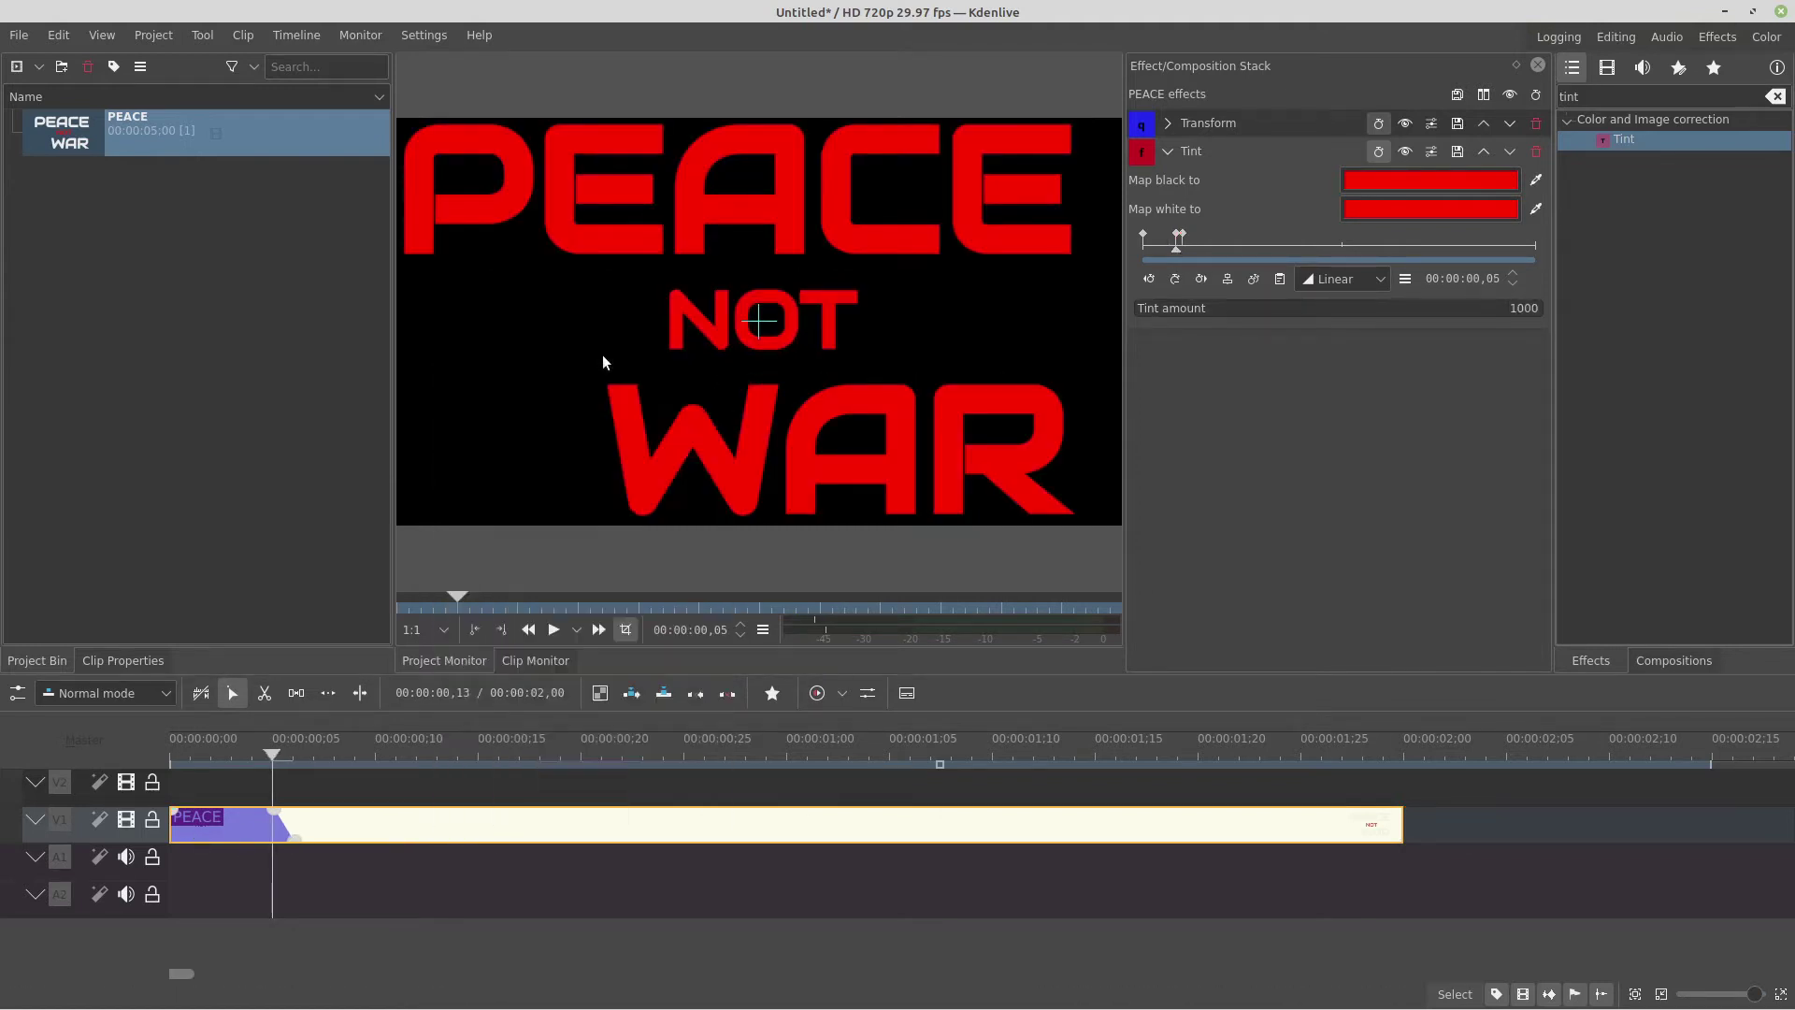
right_click(471, 780)
left_click(512, 792)
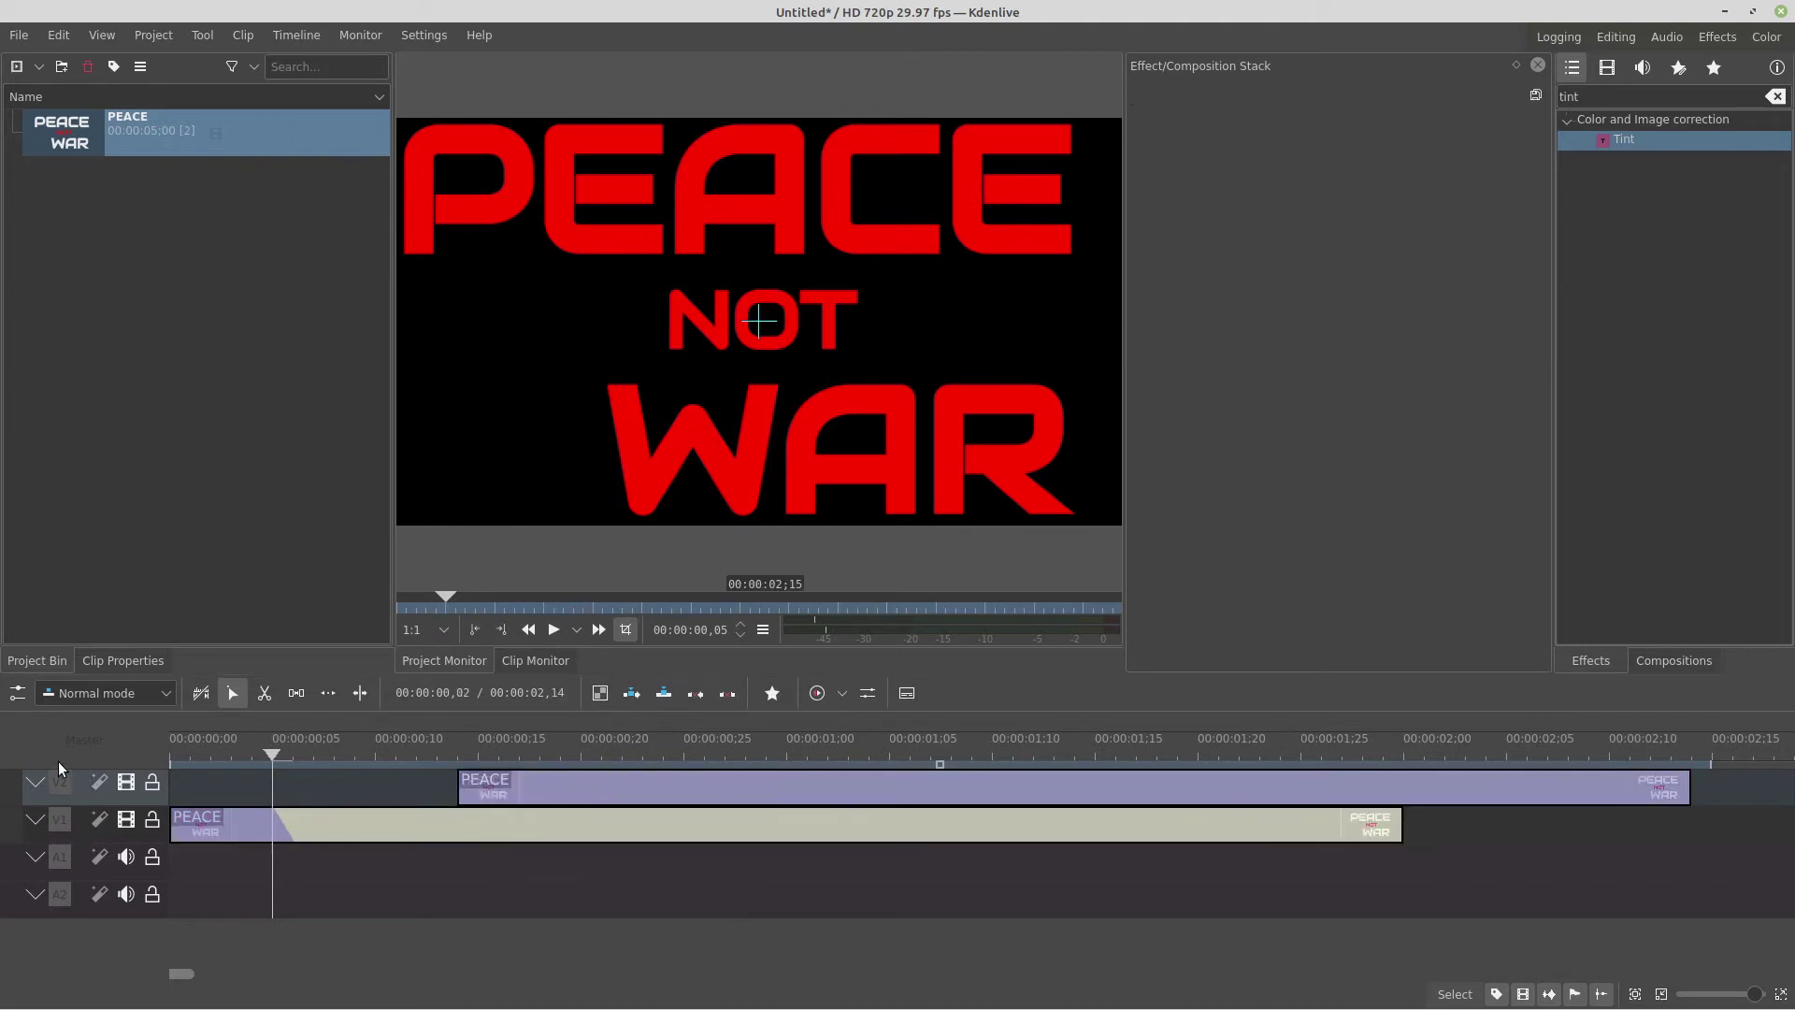
left_click_drag(672, 803, 312, 783)
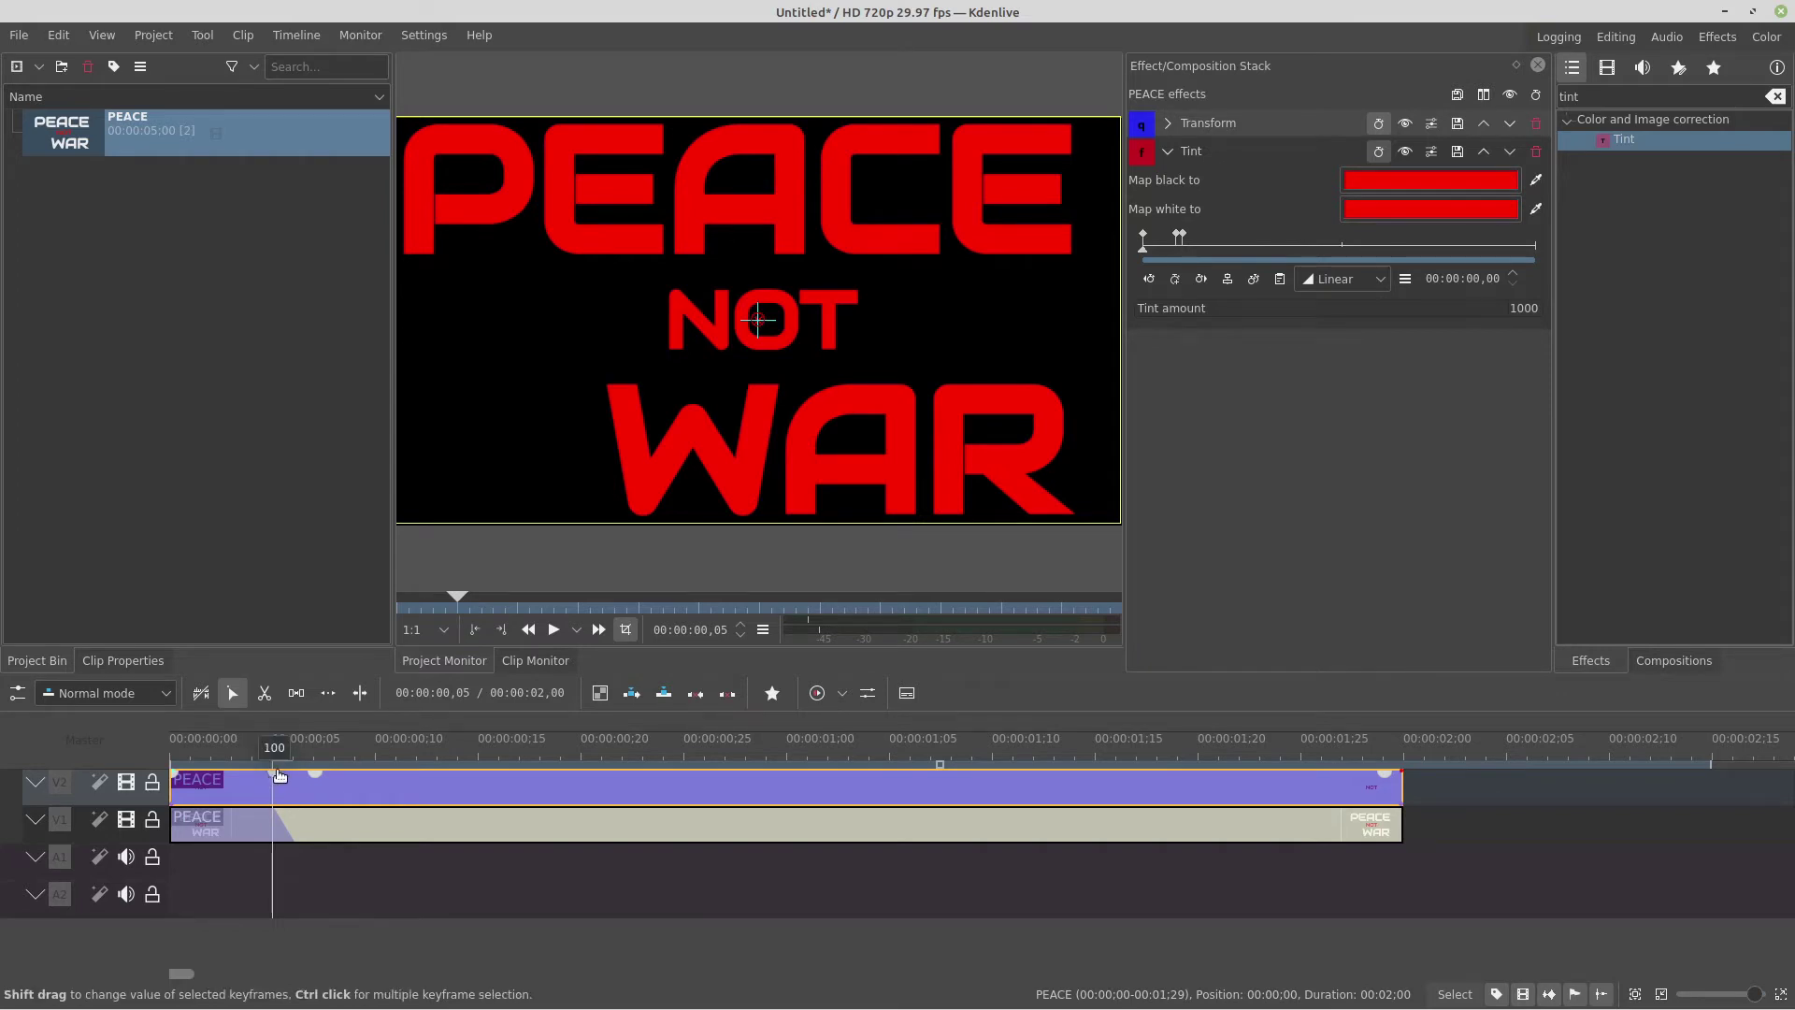
Step: Split the V2 copy at frame 5 with Shift+R, delete the left piece, and play back
left_click(273, 777)
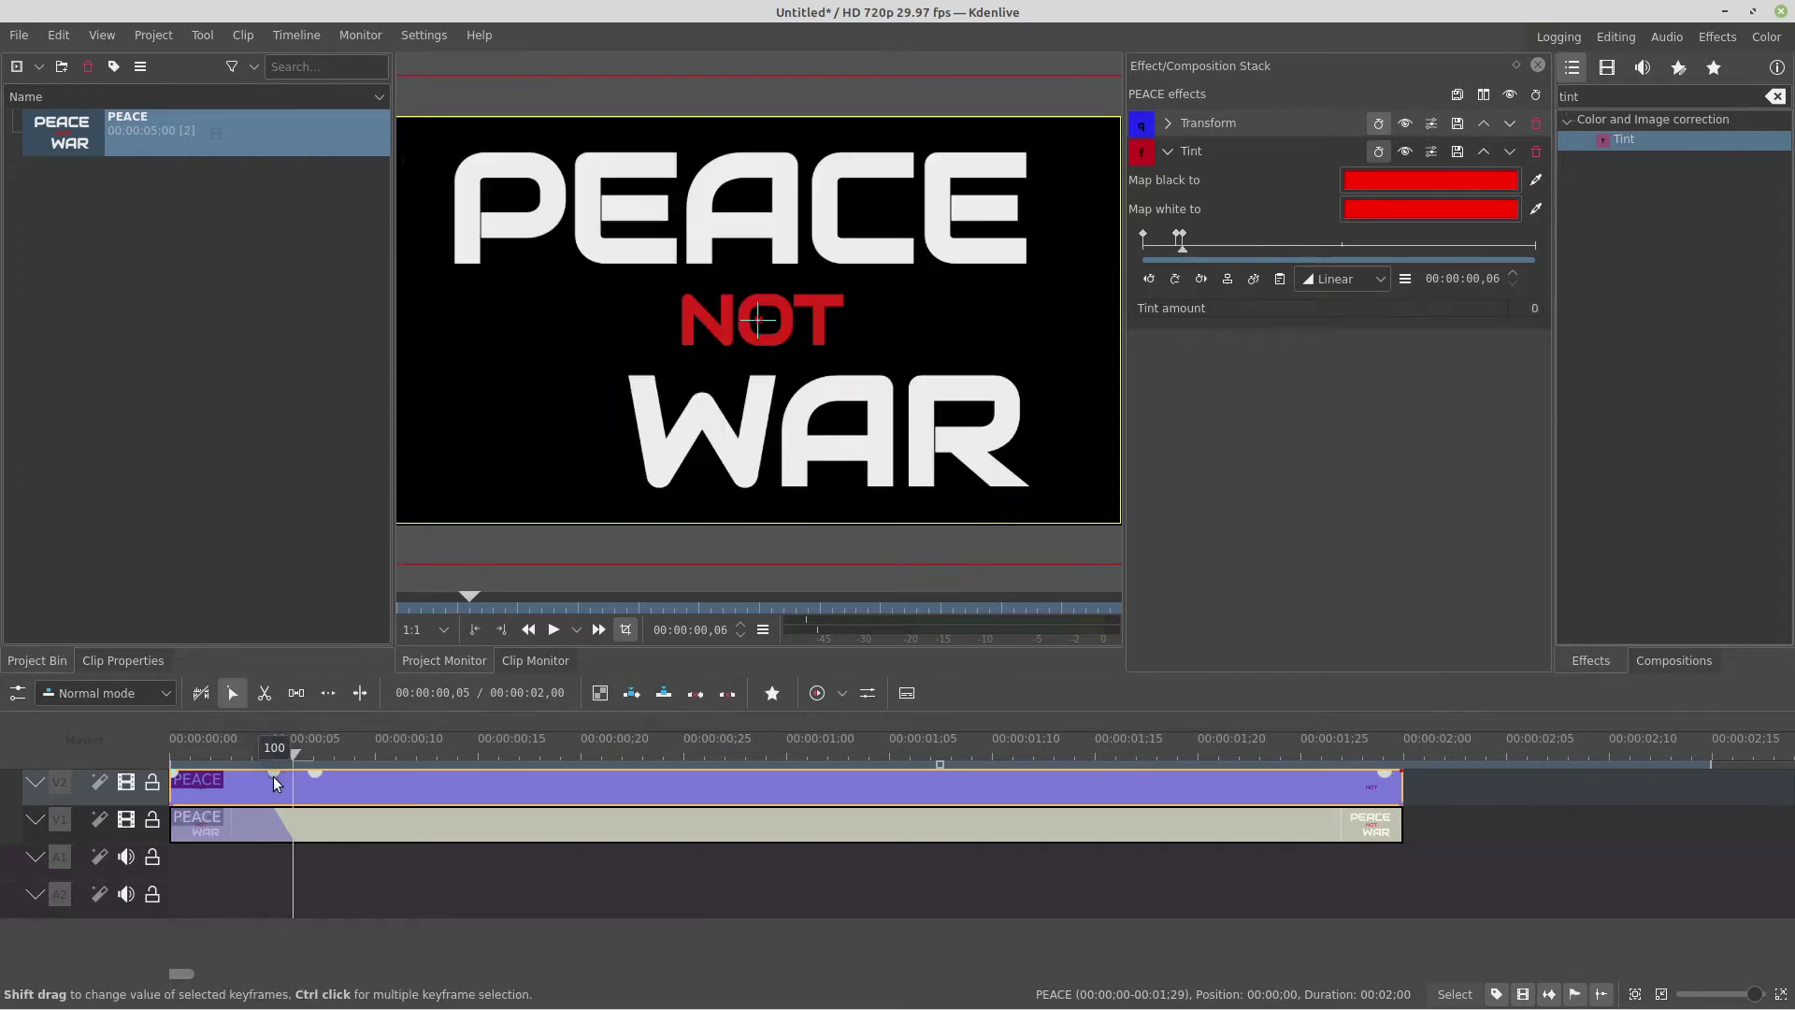
key("Right")
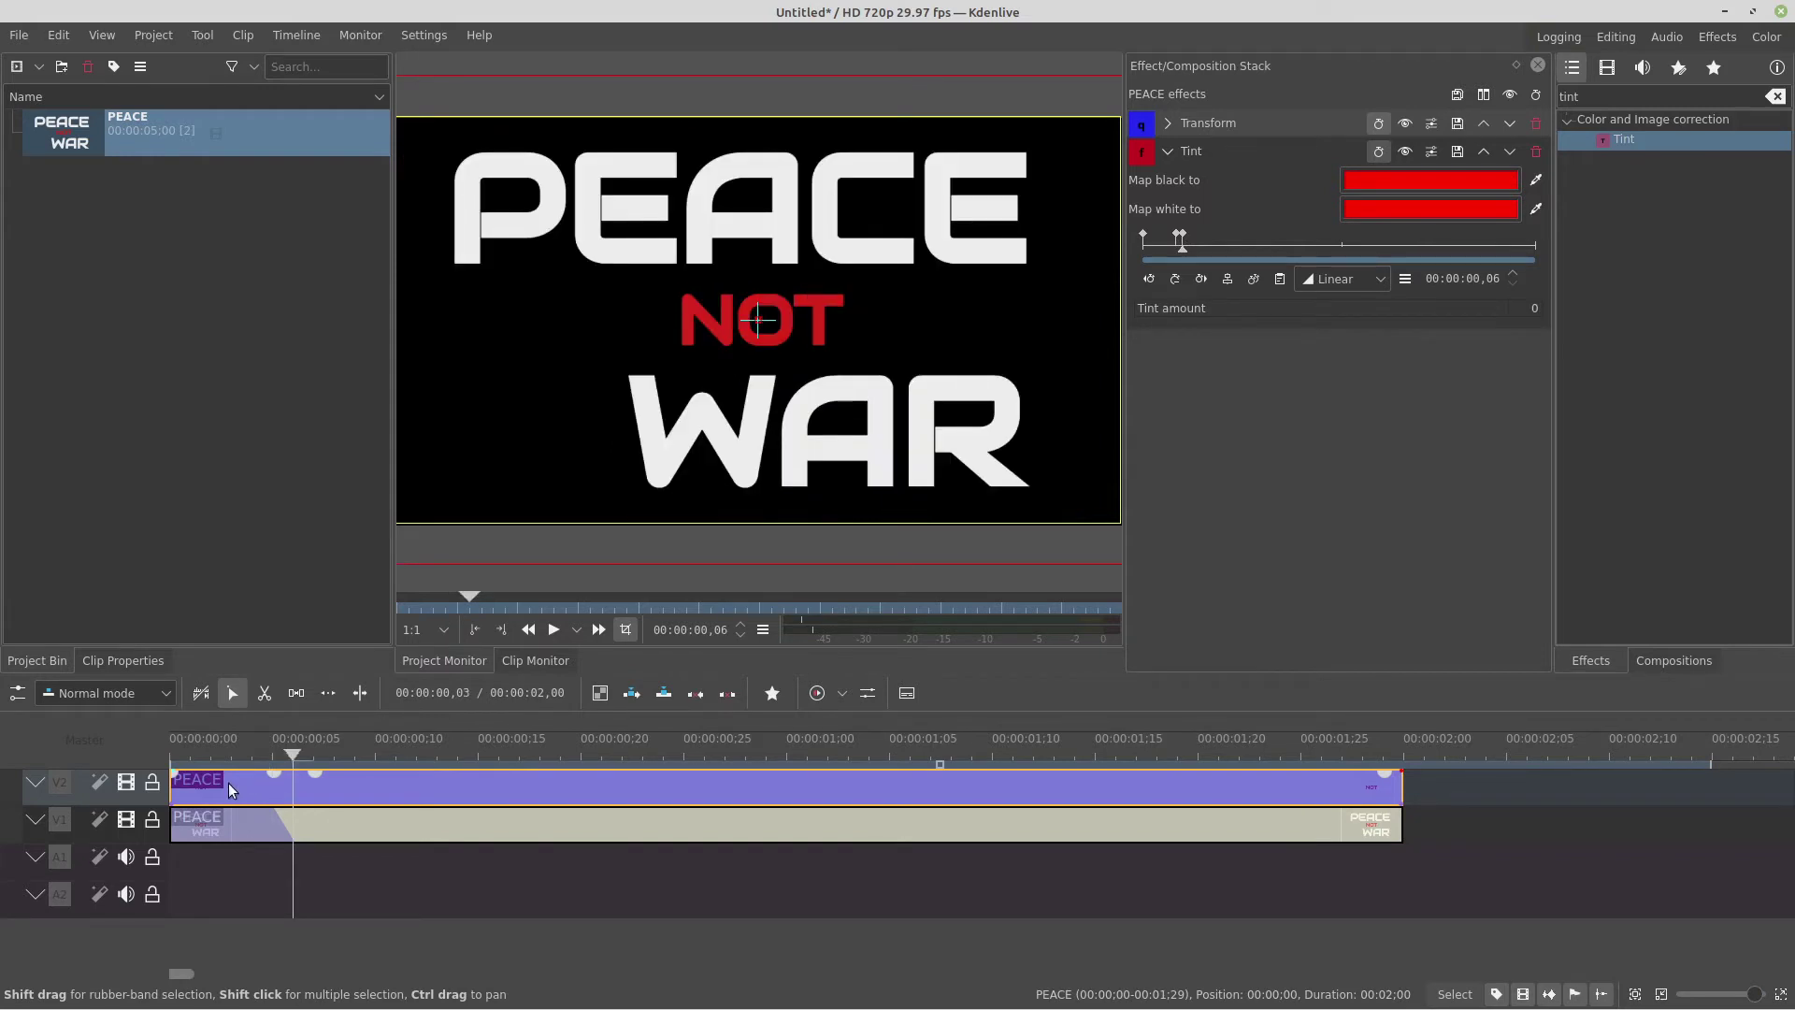
key("Left")
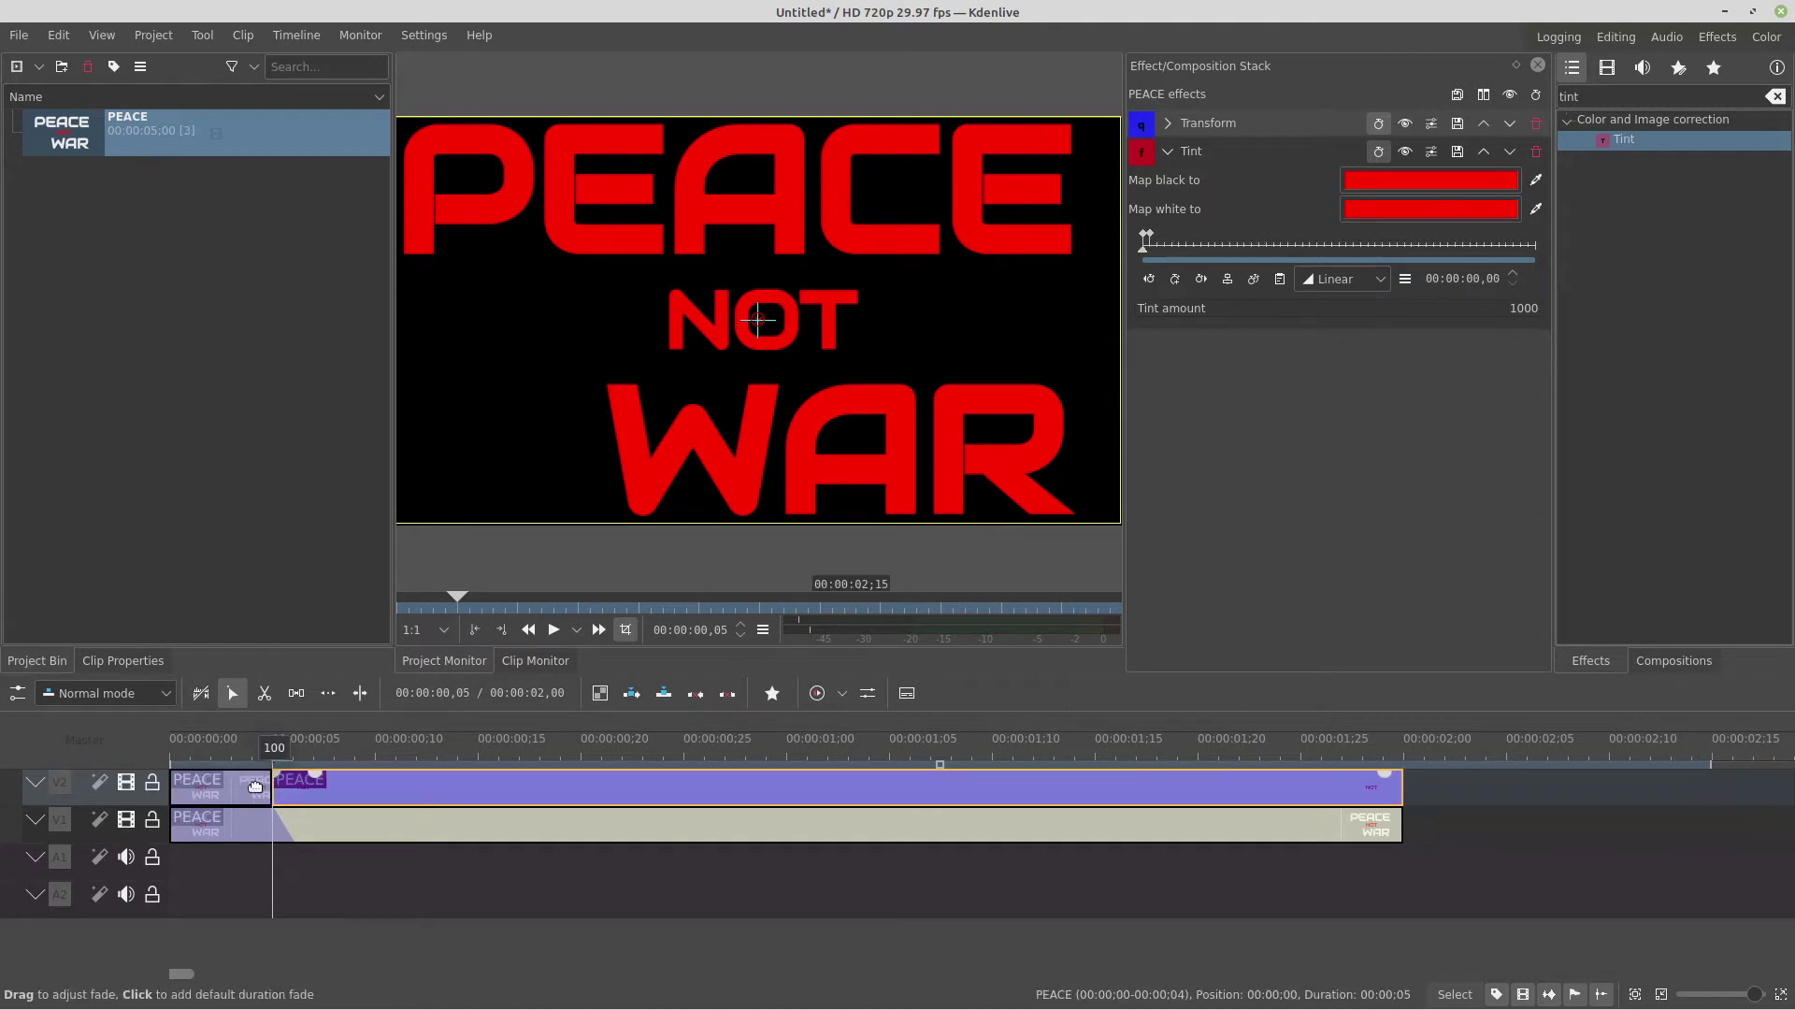
key("shift+r")
key("Delete")
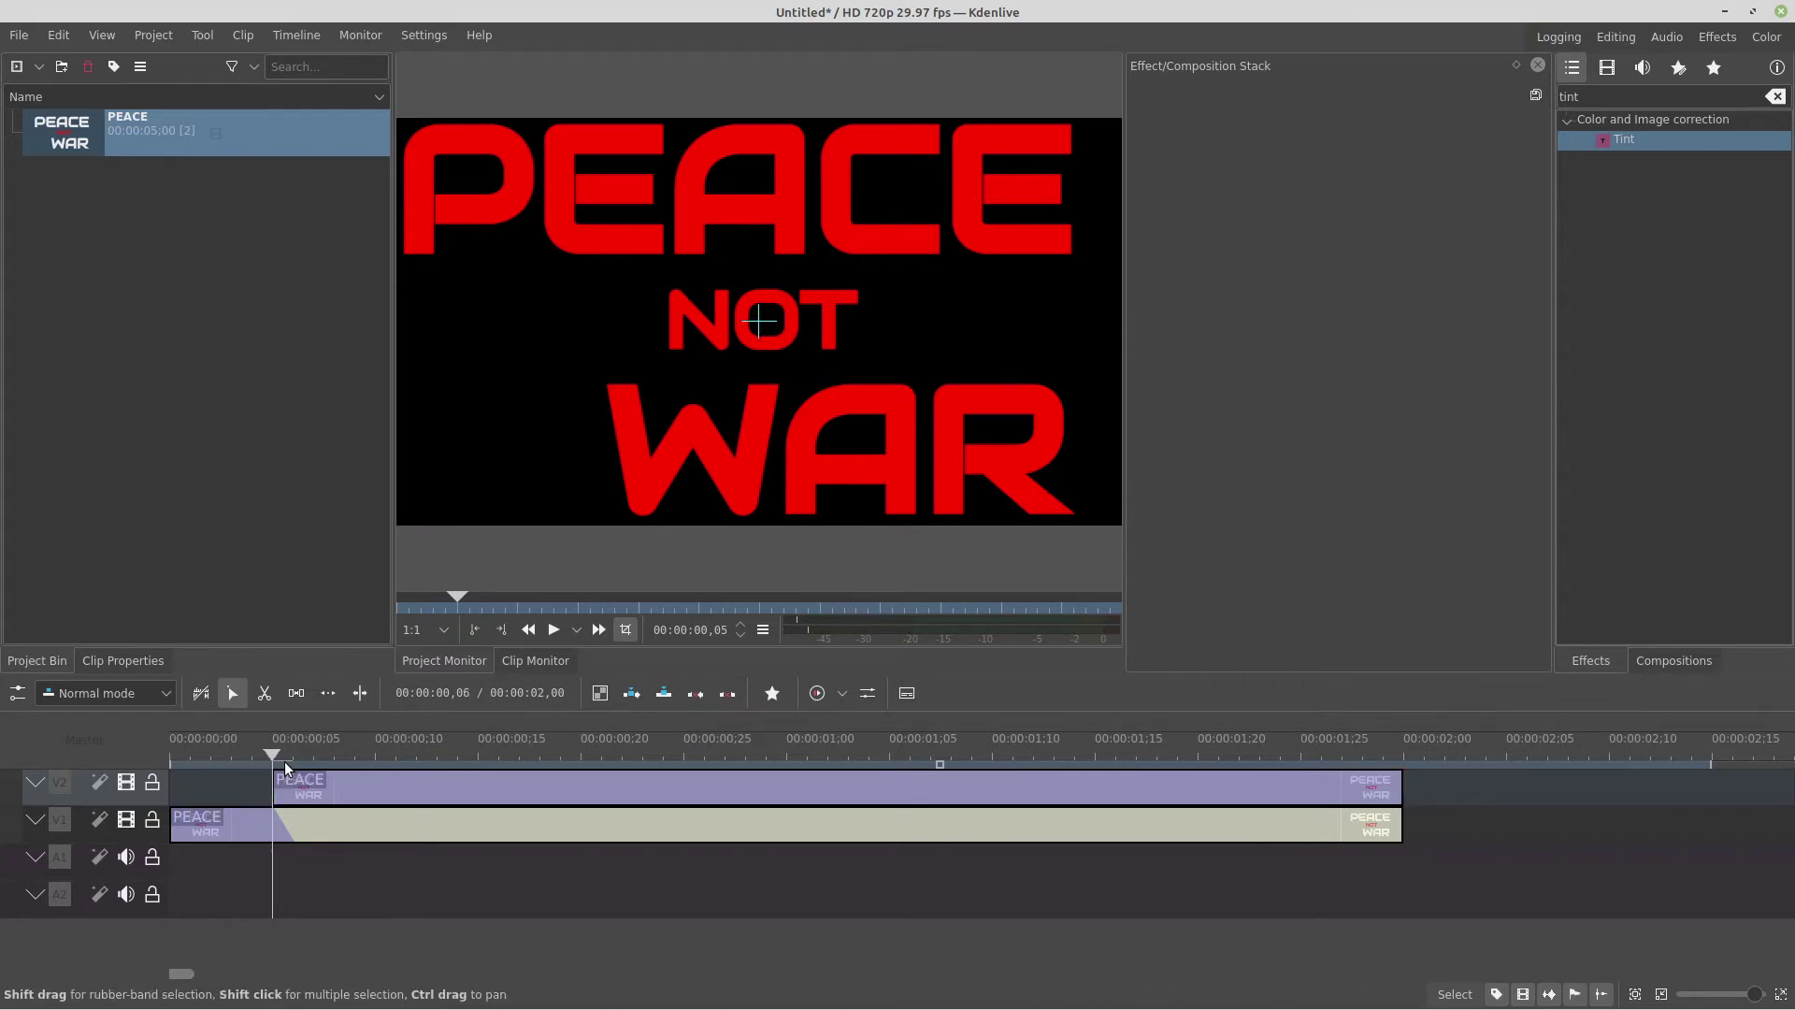
left_click(288, 778)
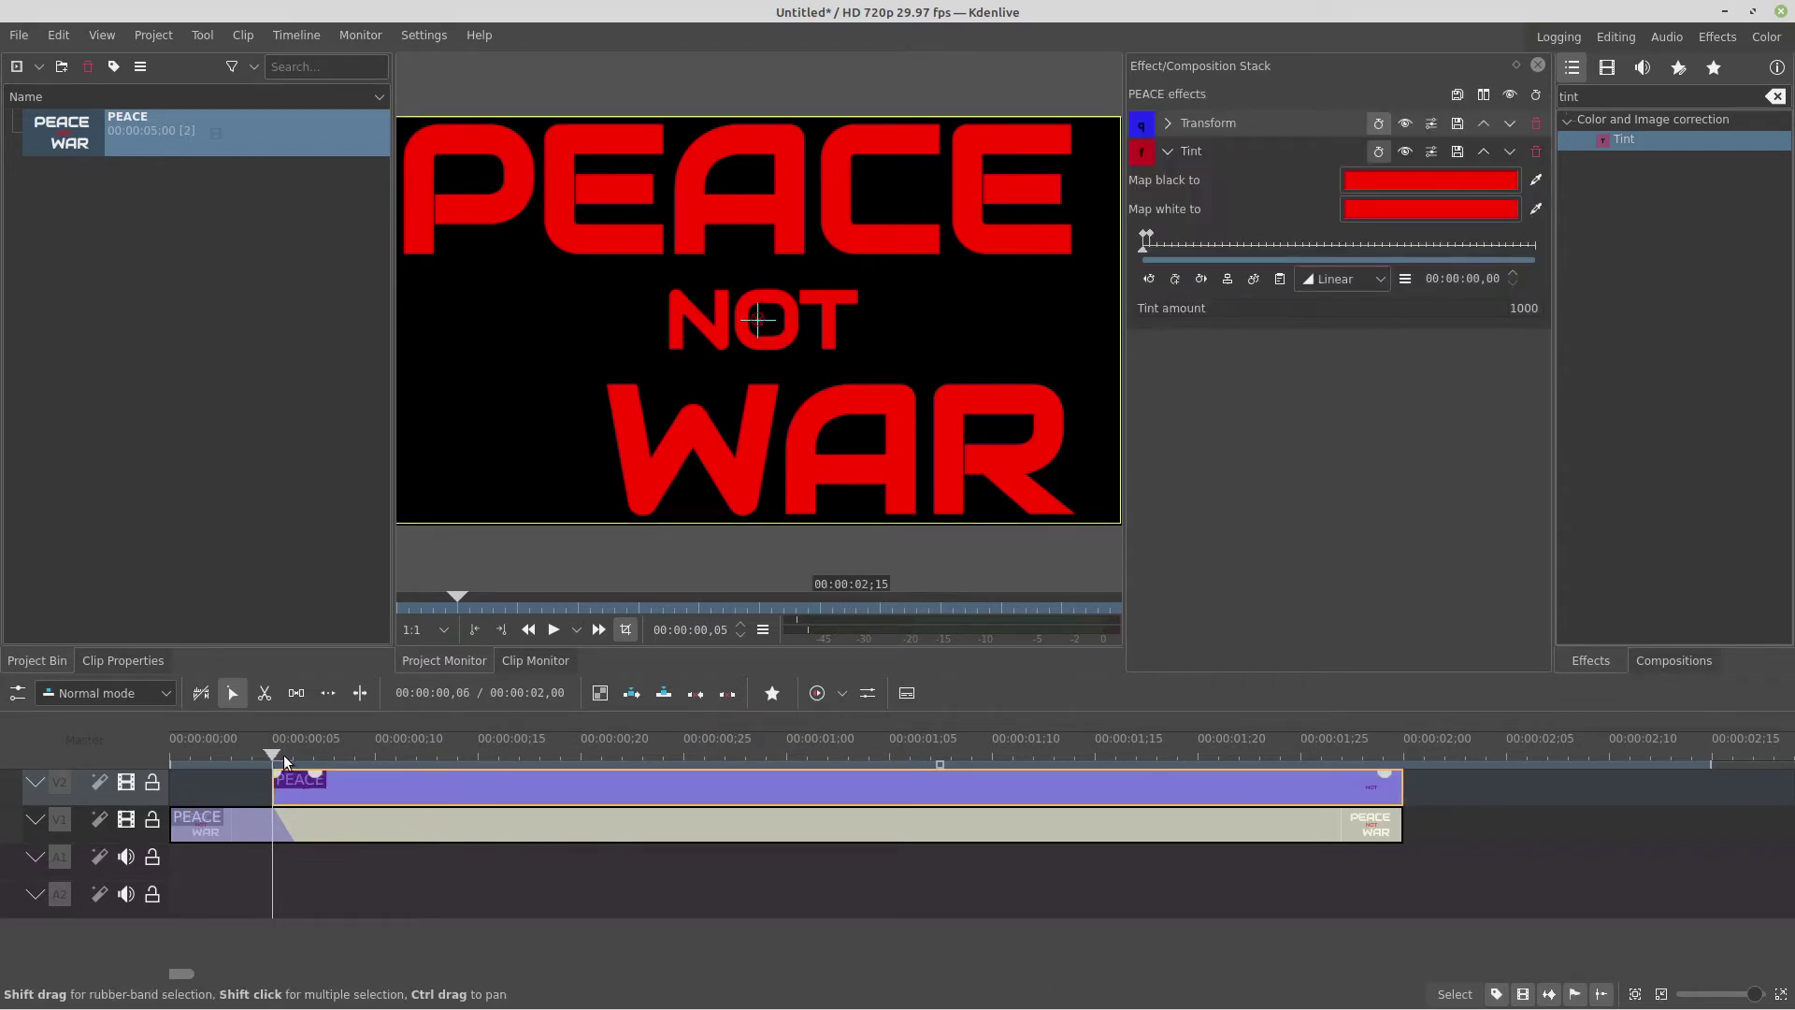
left_click_drag(285, 762, 298, 764)
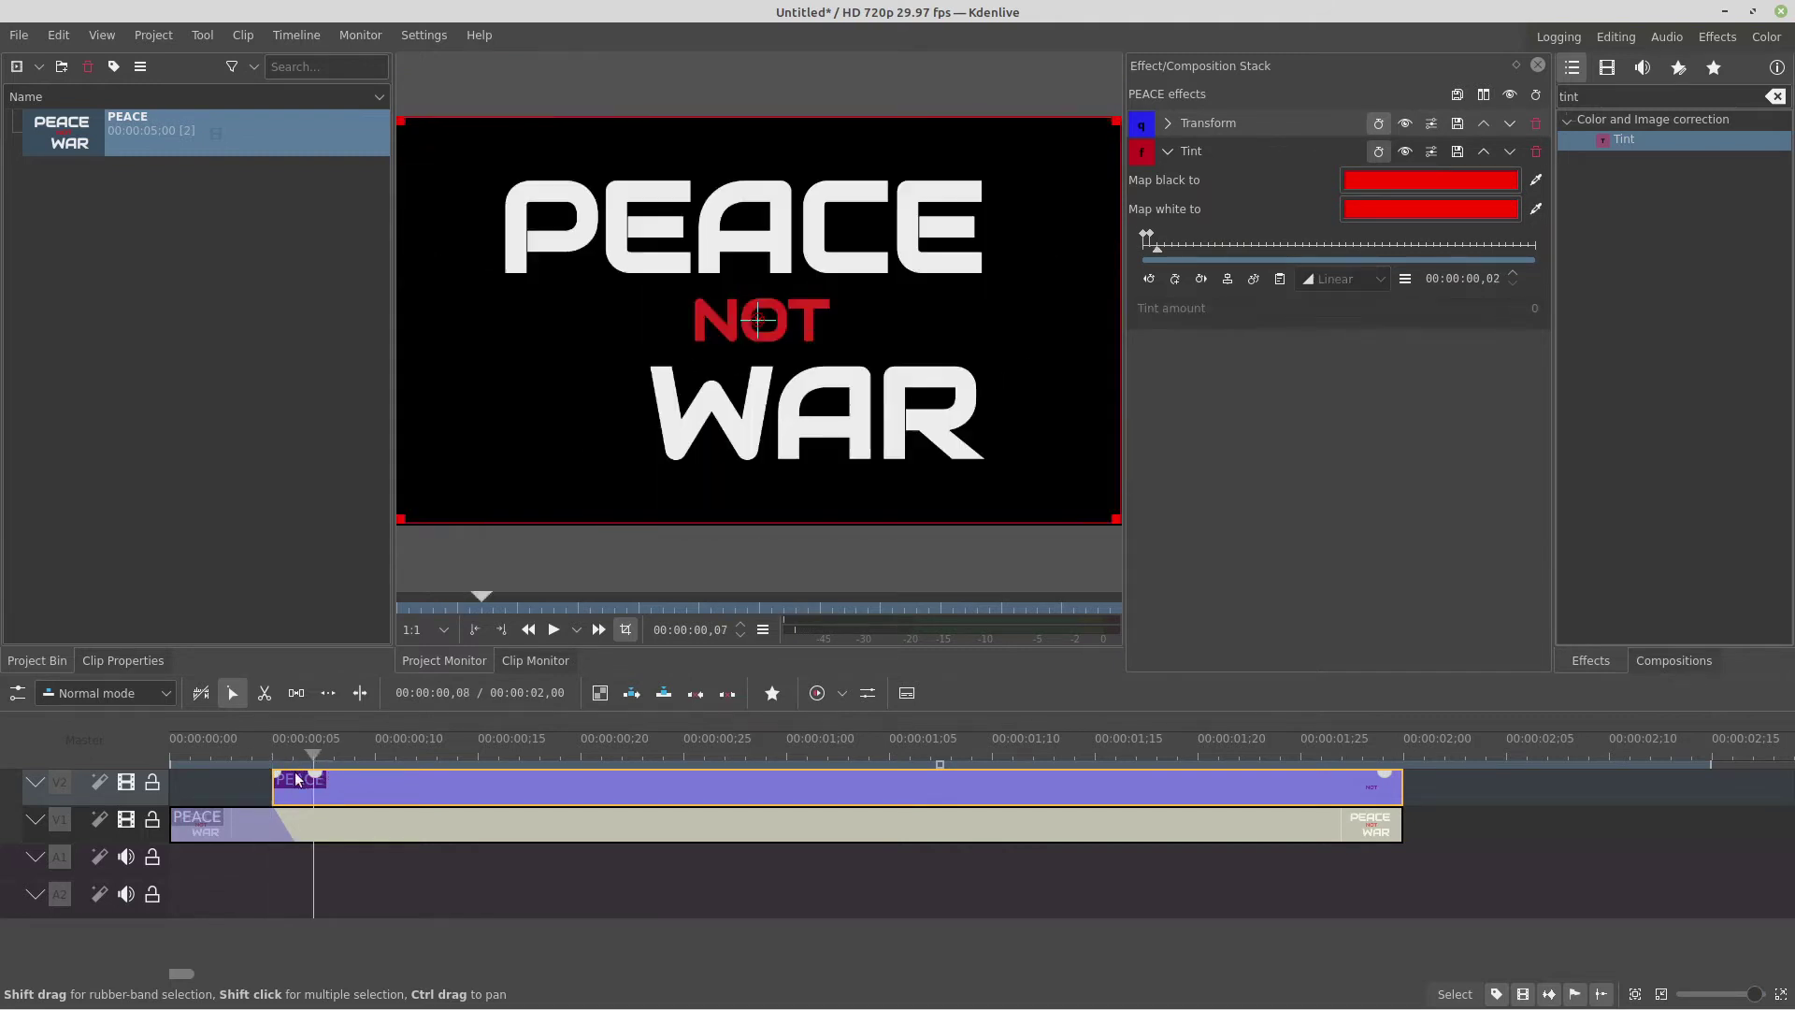
key("Home")
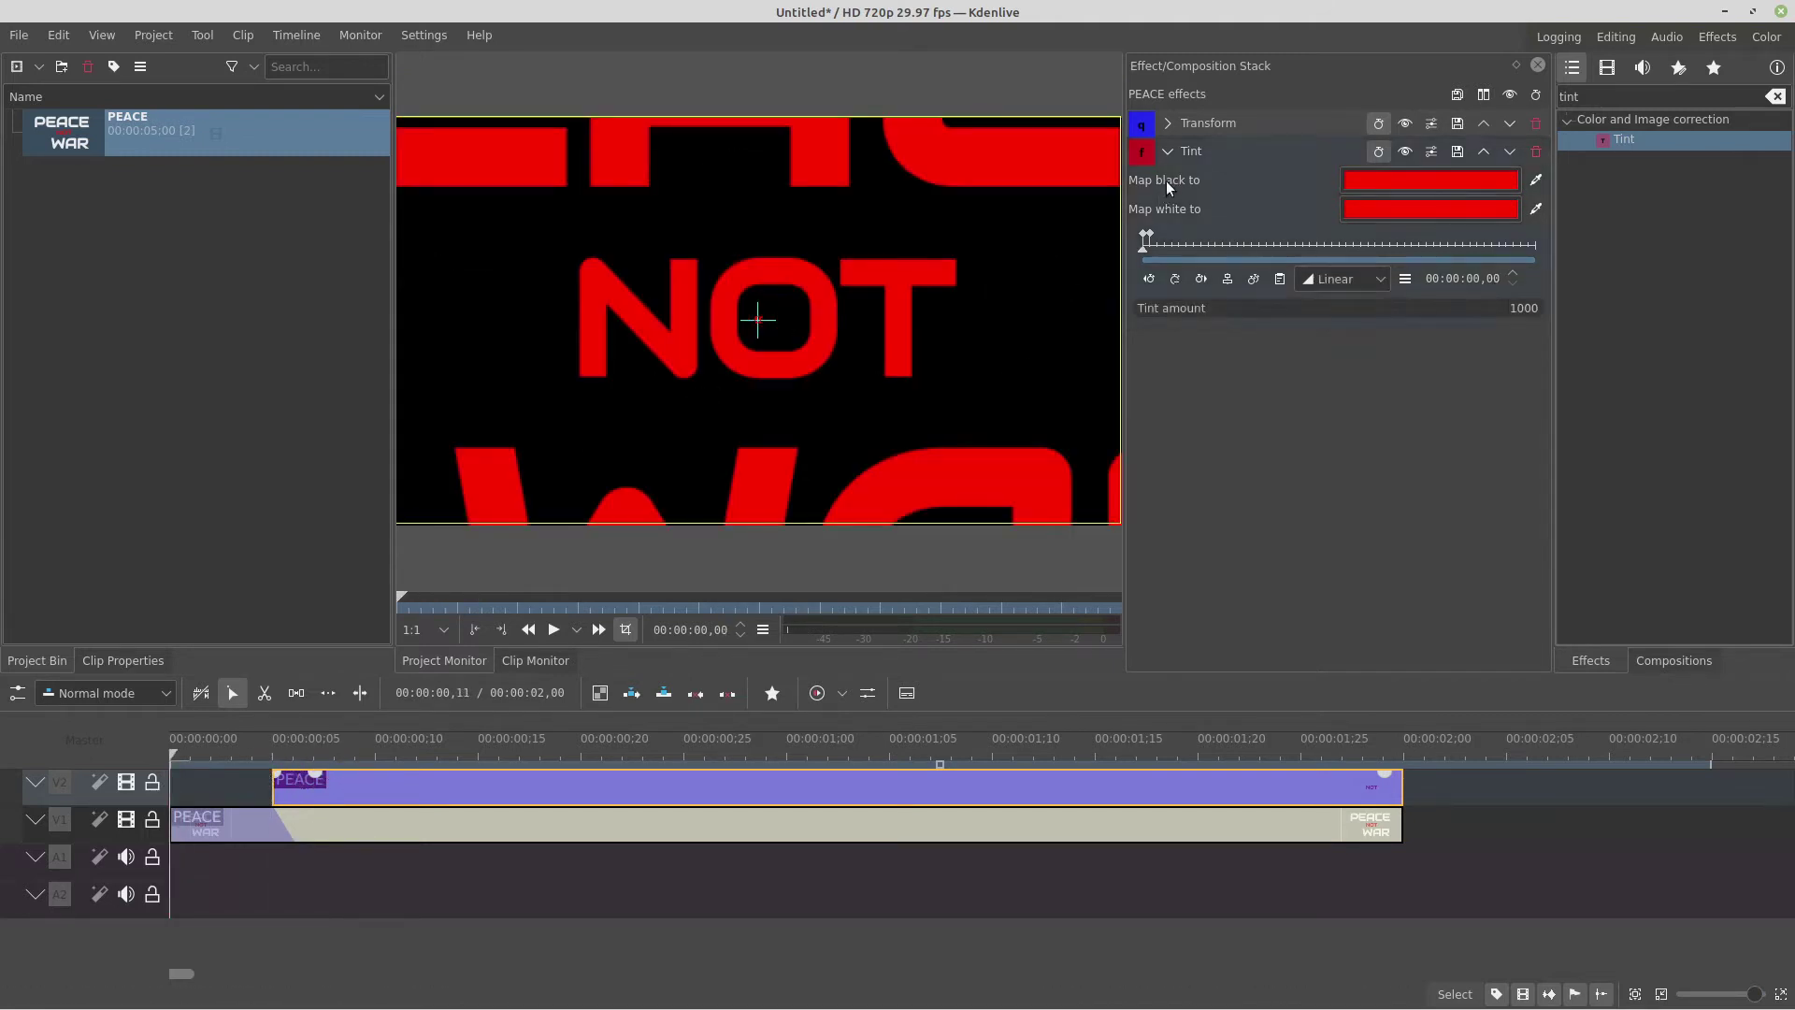
key("space")
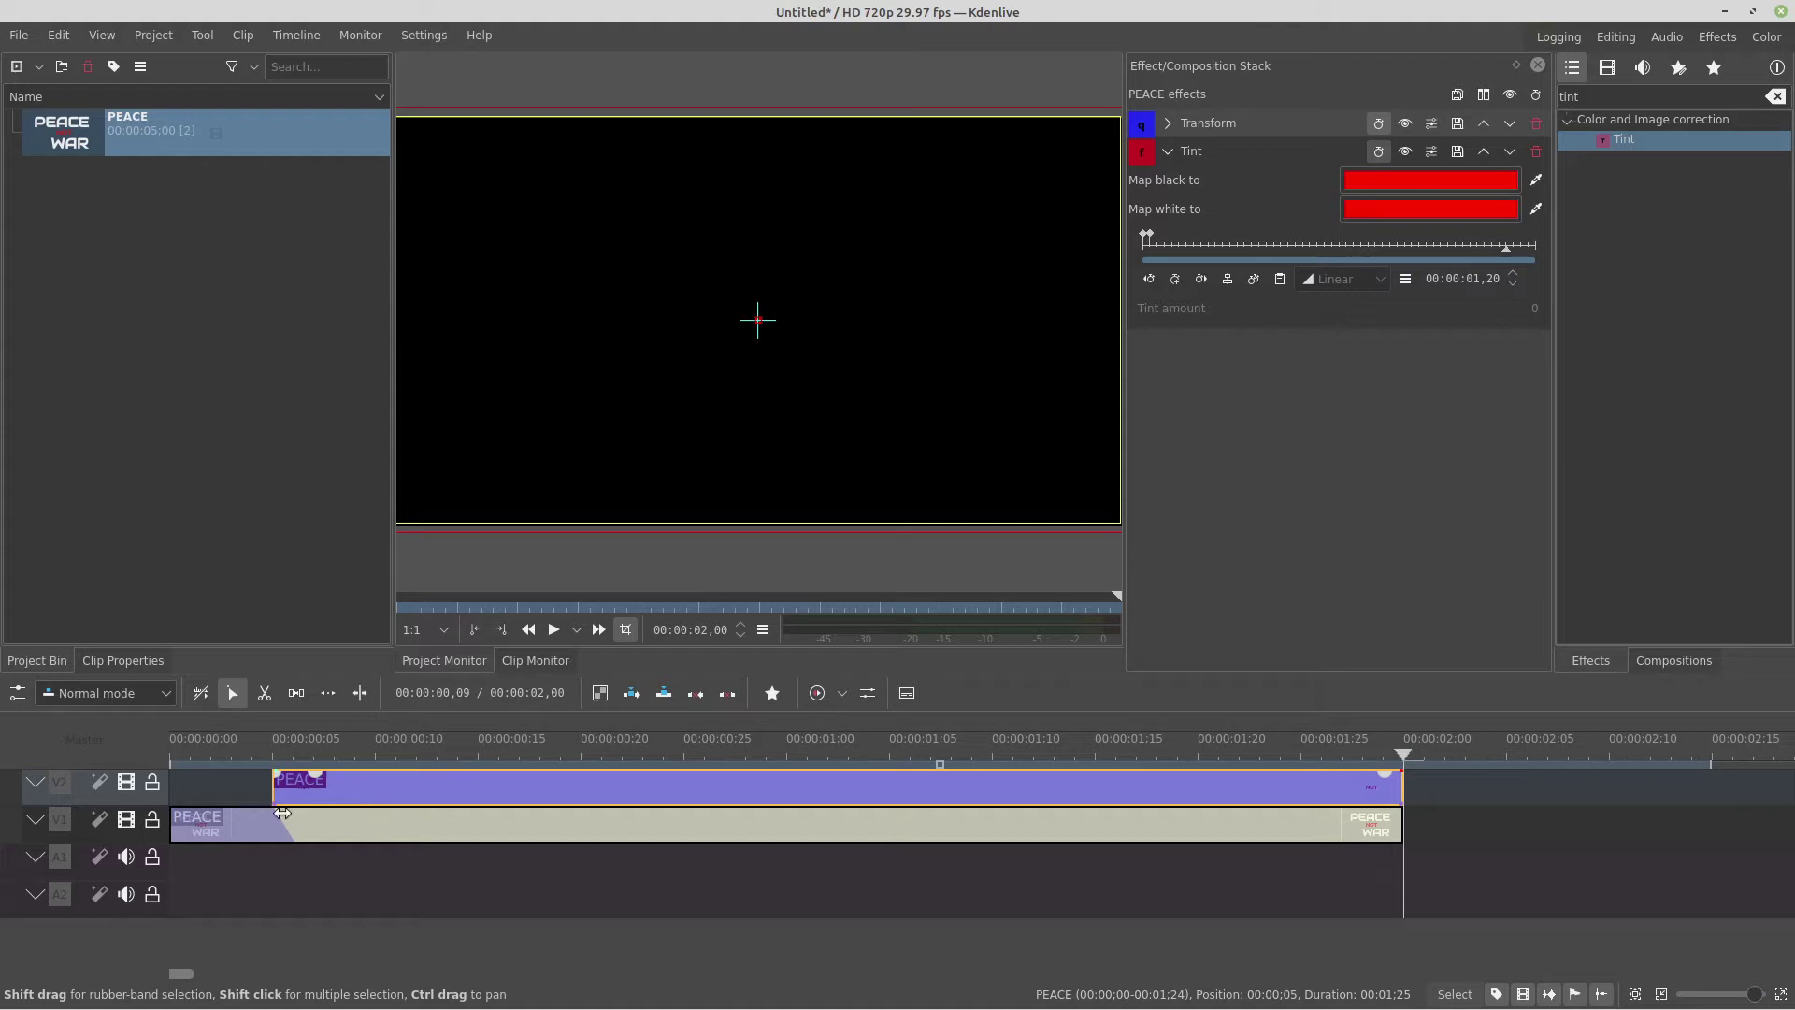
Step: Add track V3, paste a PEACE copy onto it, and remove its Tint effect
right_click(147, 795)
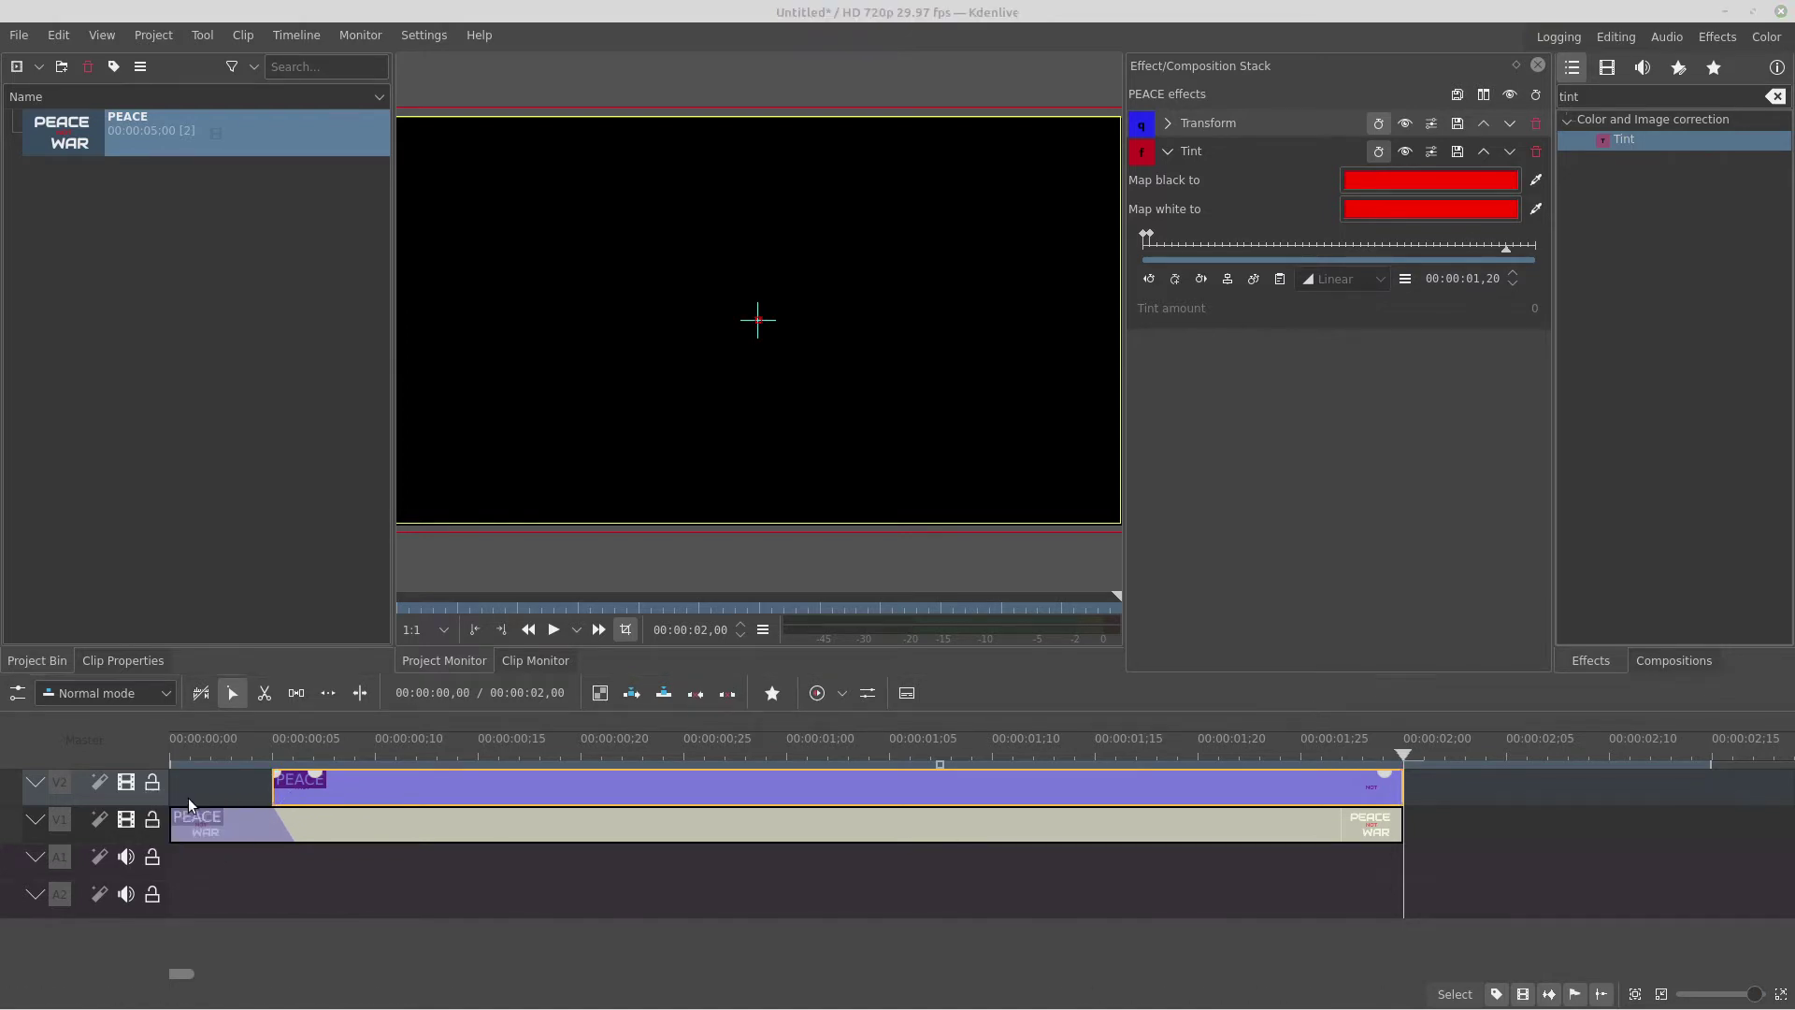
left_click(196, 806)
left_click(1122, 574)
right_click(731, 823)
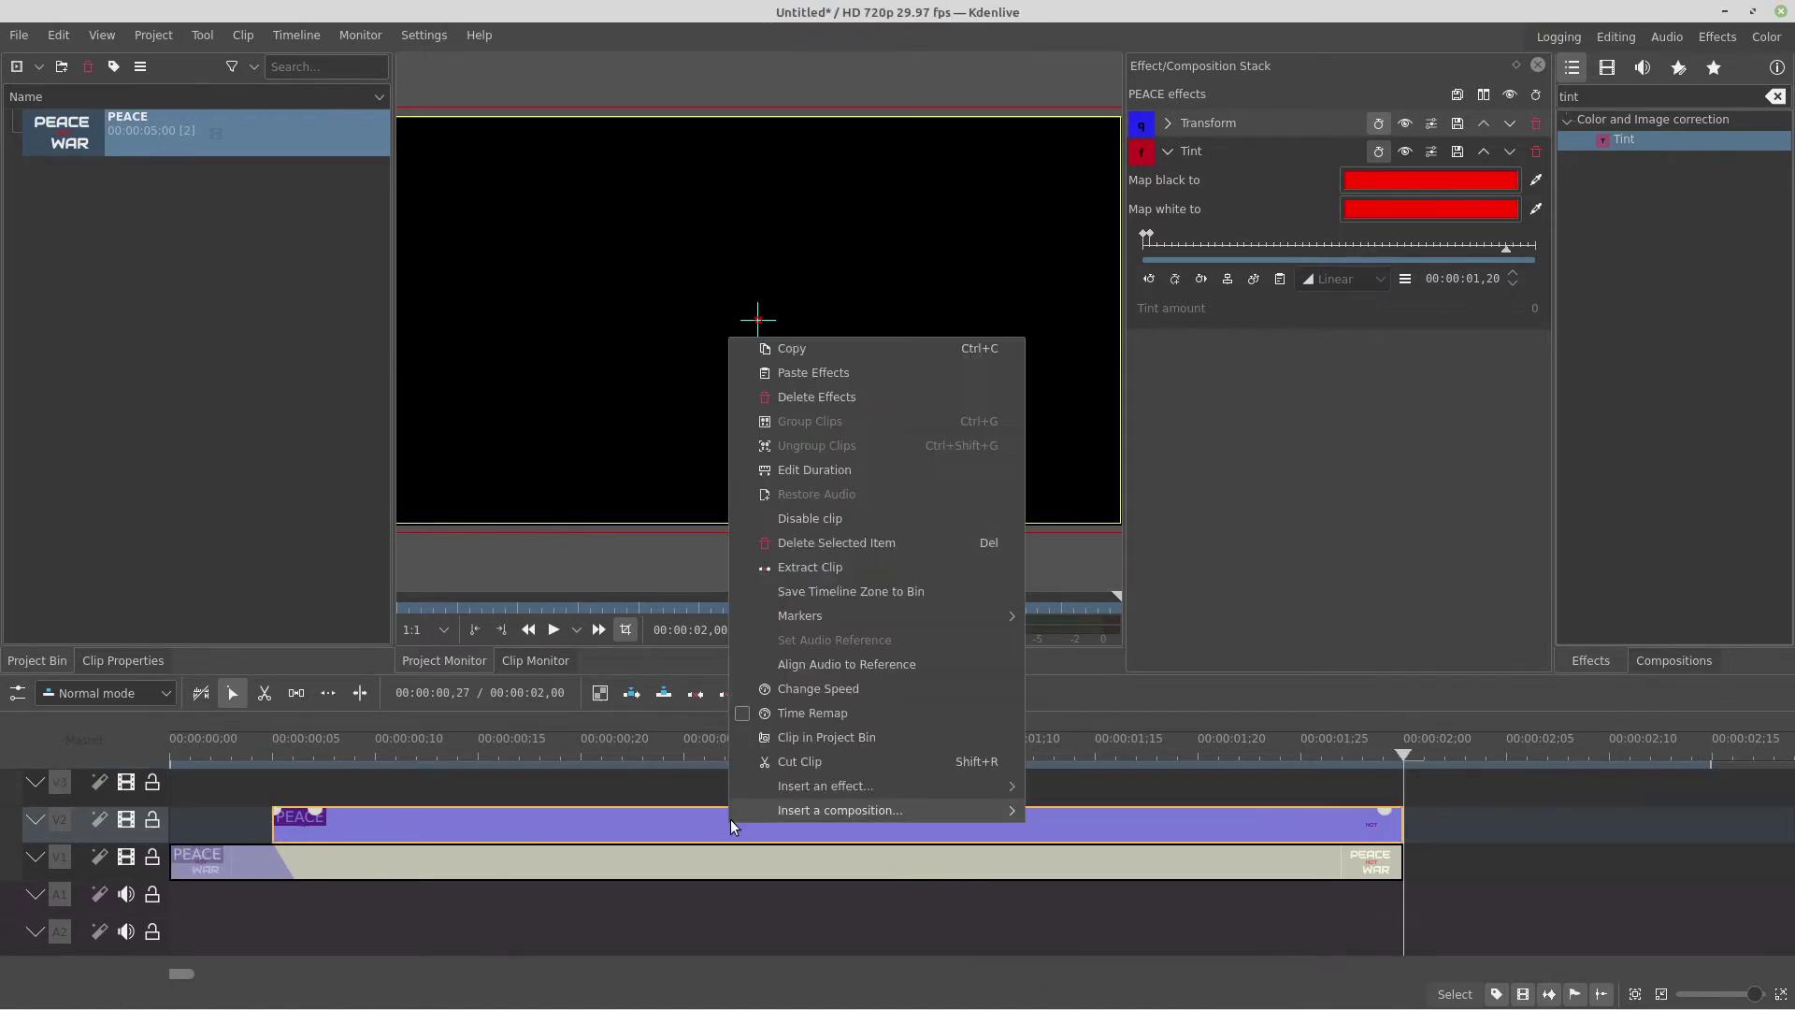
key("Escape")
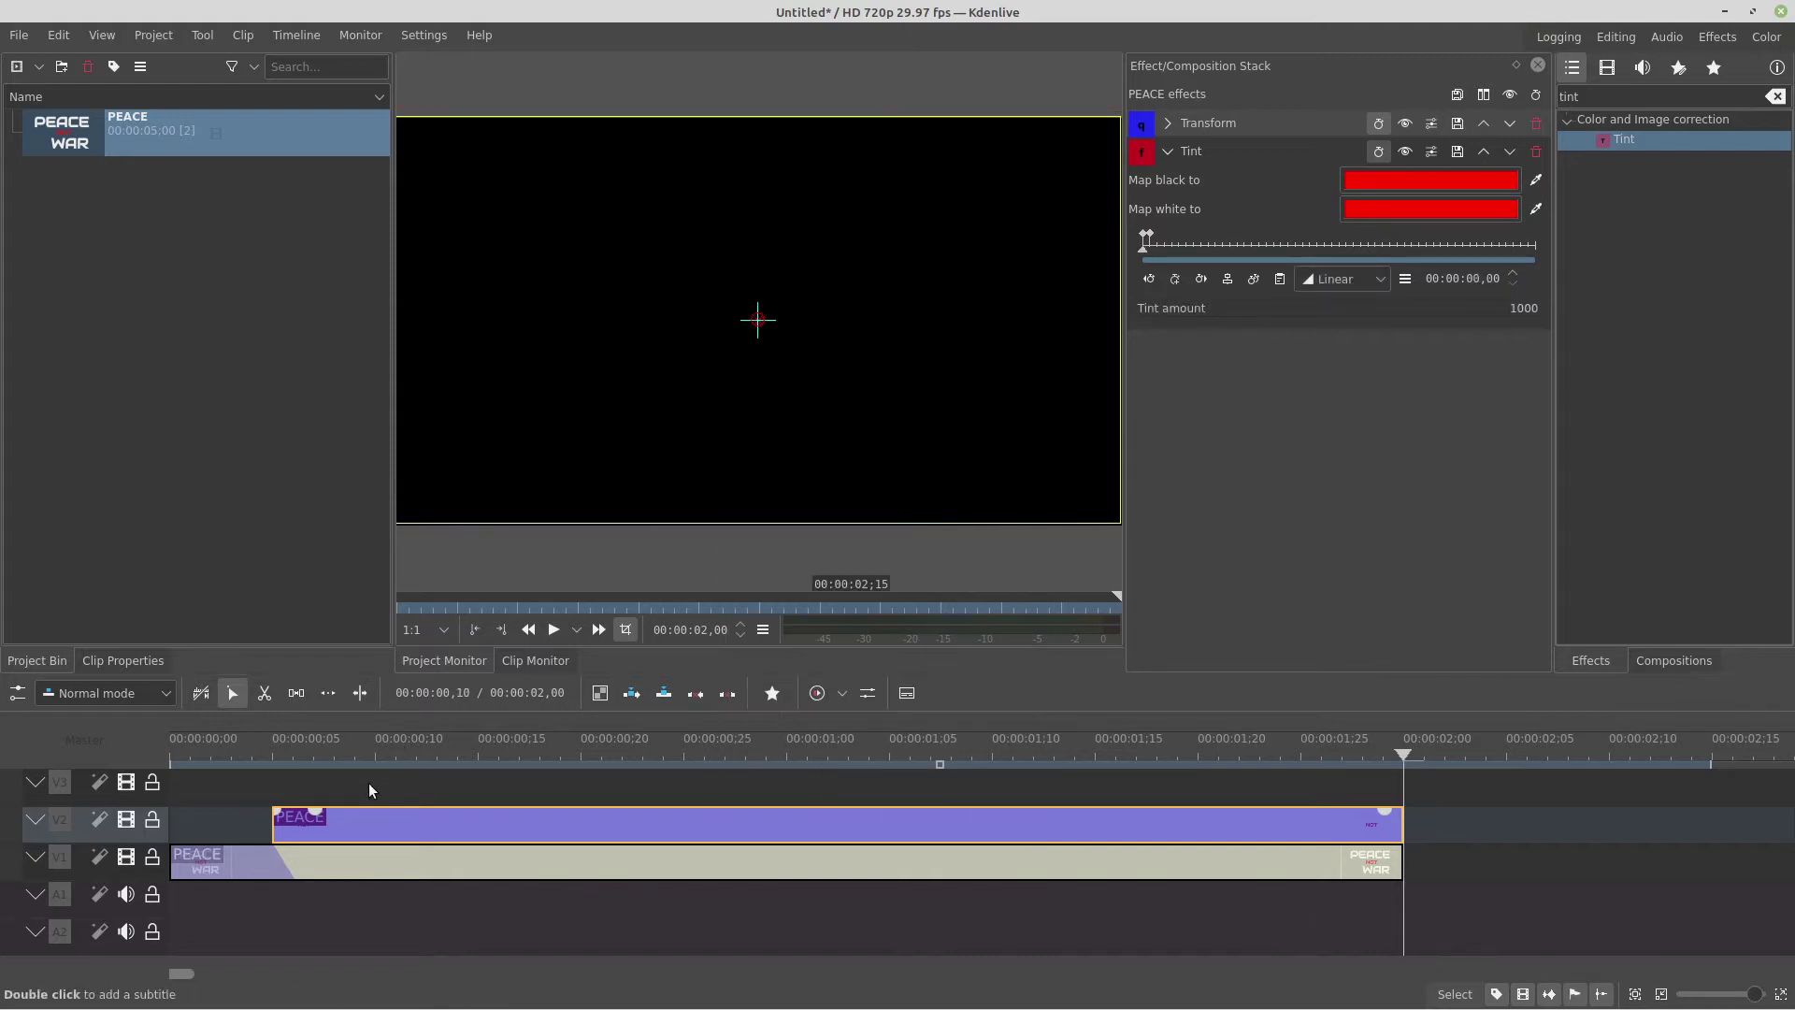
right_click(373, 786)
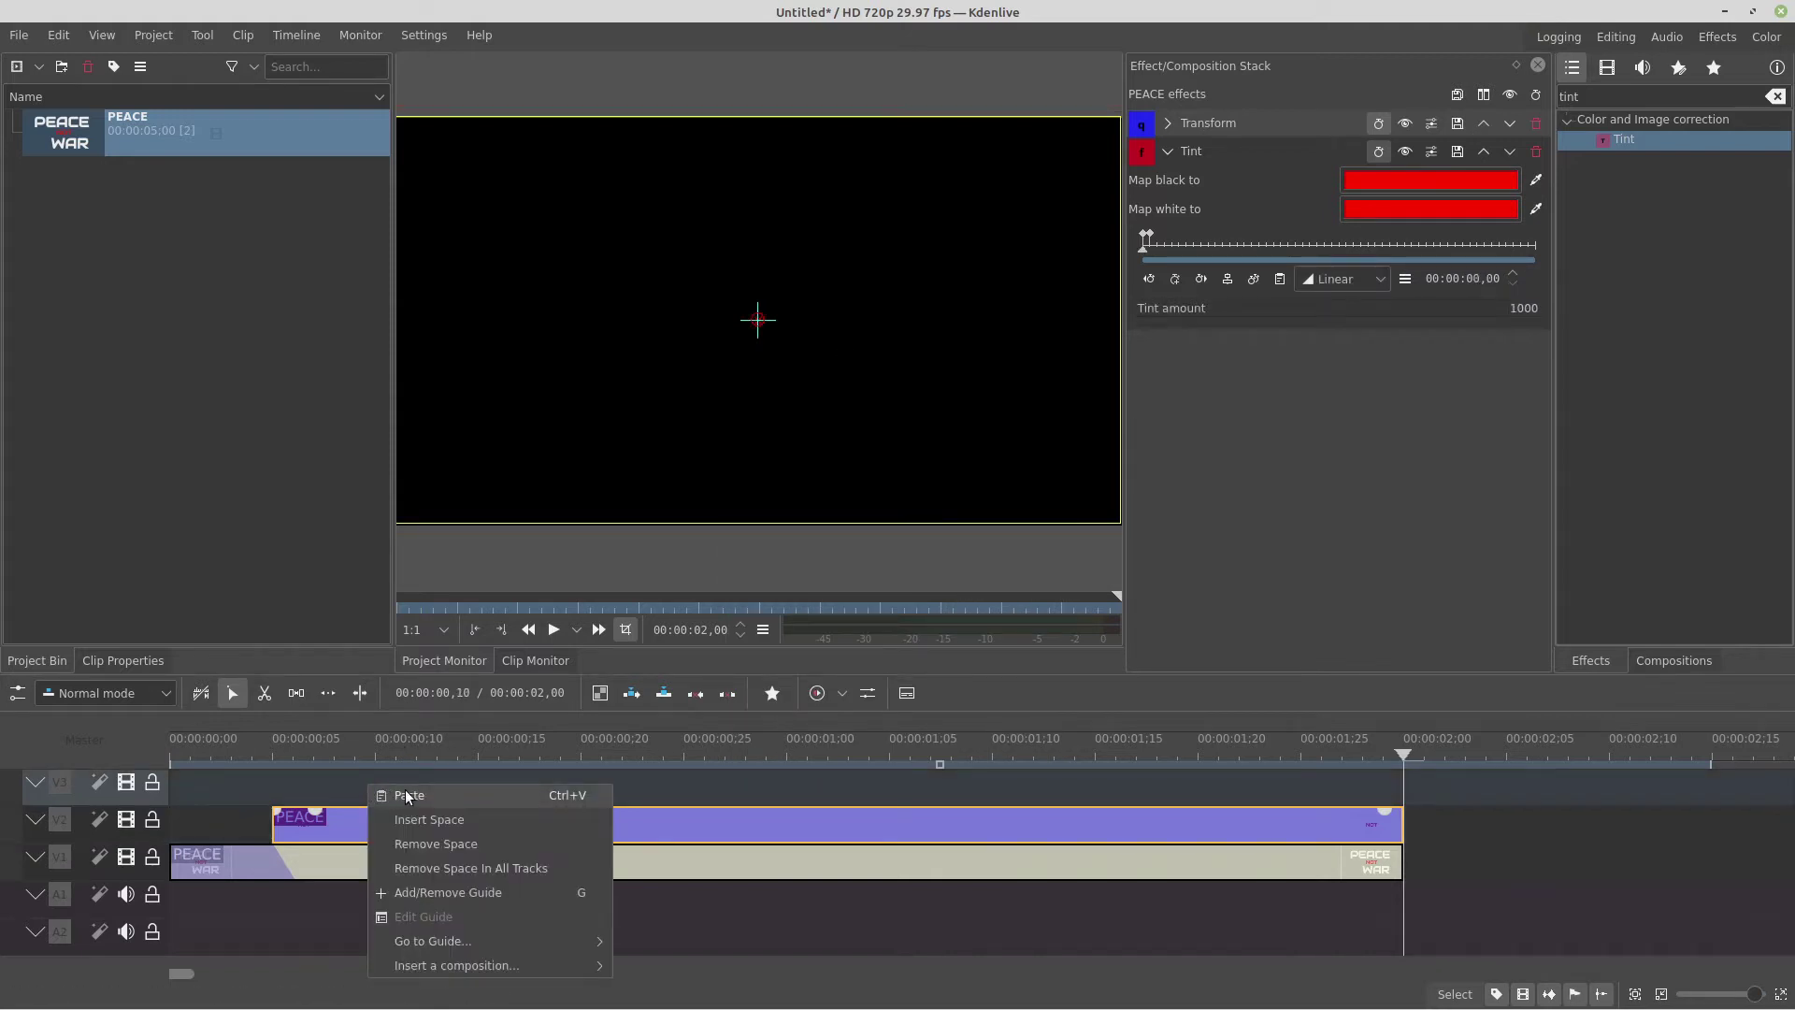
left_click(408, 796)
left_click(356, 777)
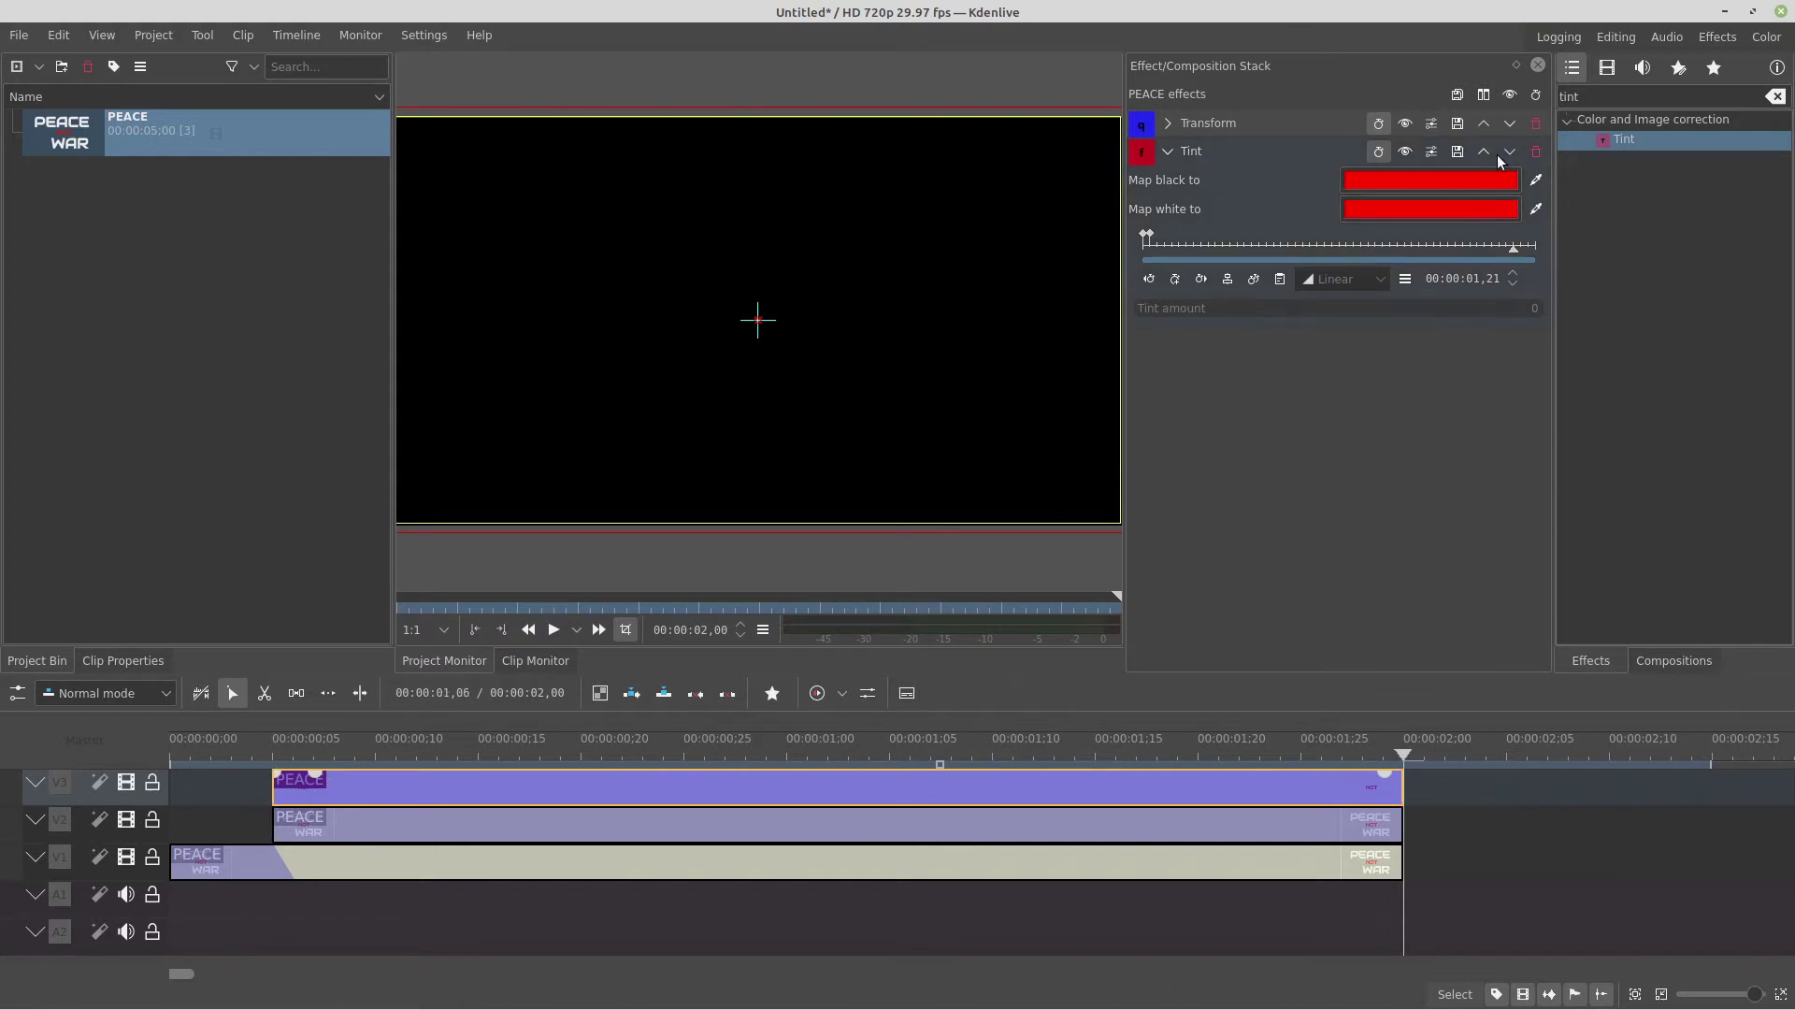
left_click(1536, 150)
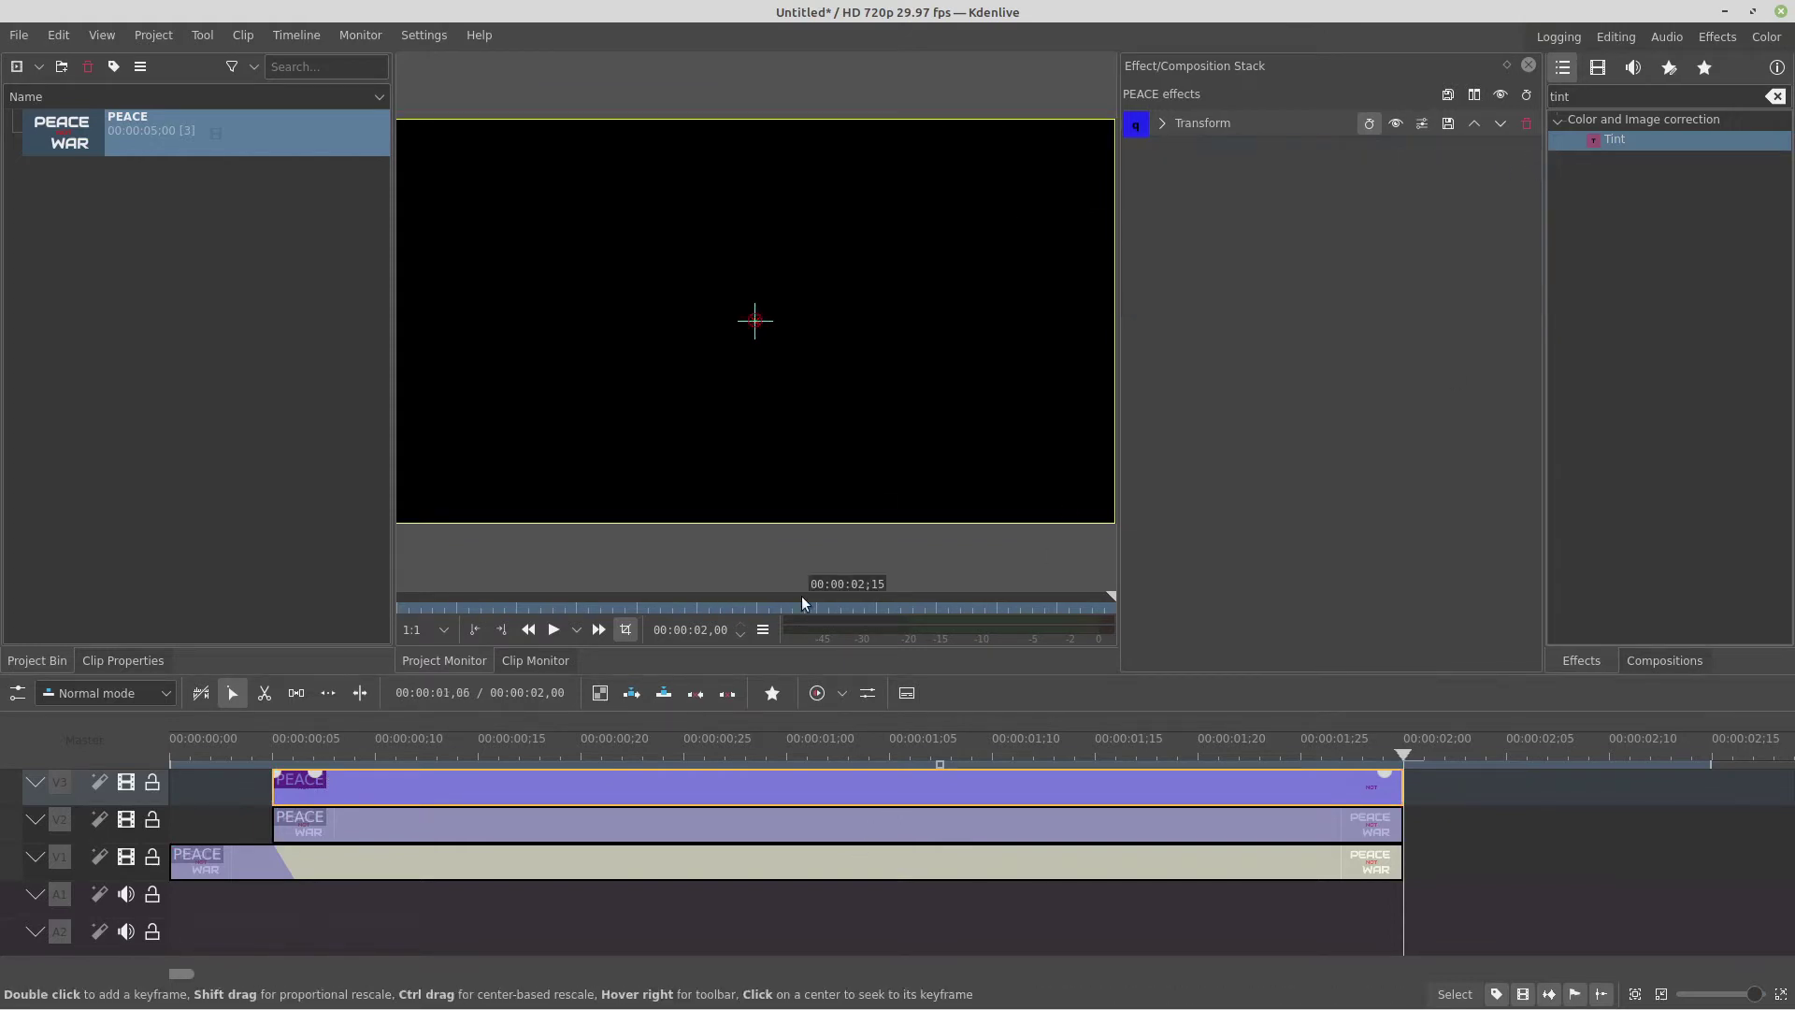
Step: Hide track V3 and remove the Tint effect from the V2 clip
left_click(437, 752)
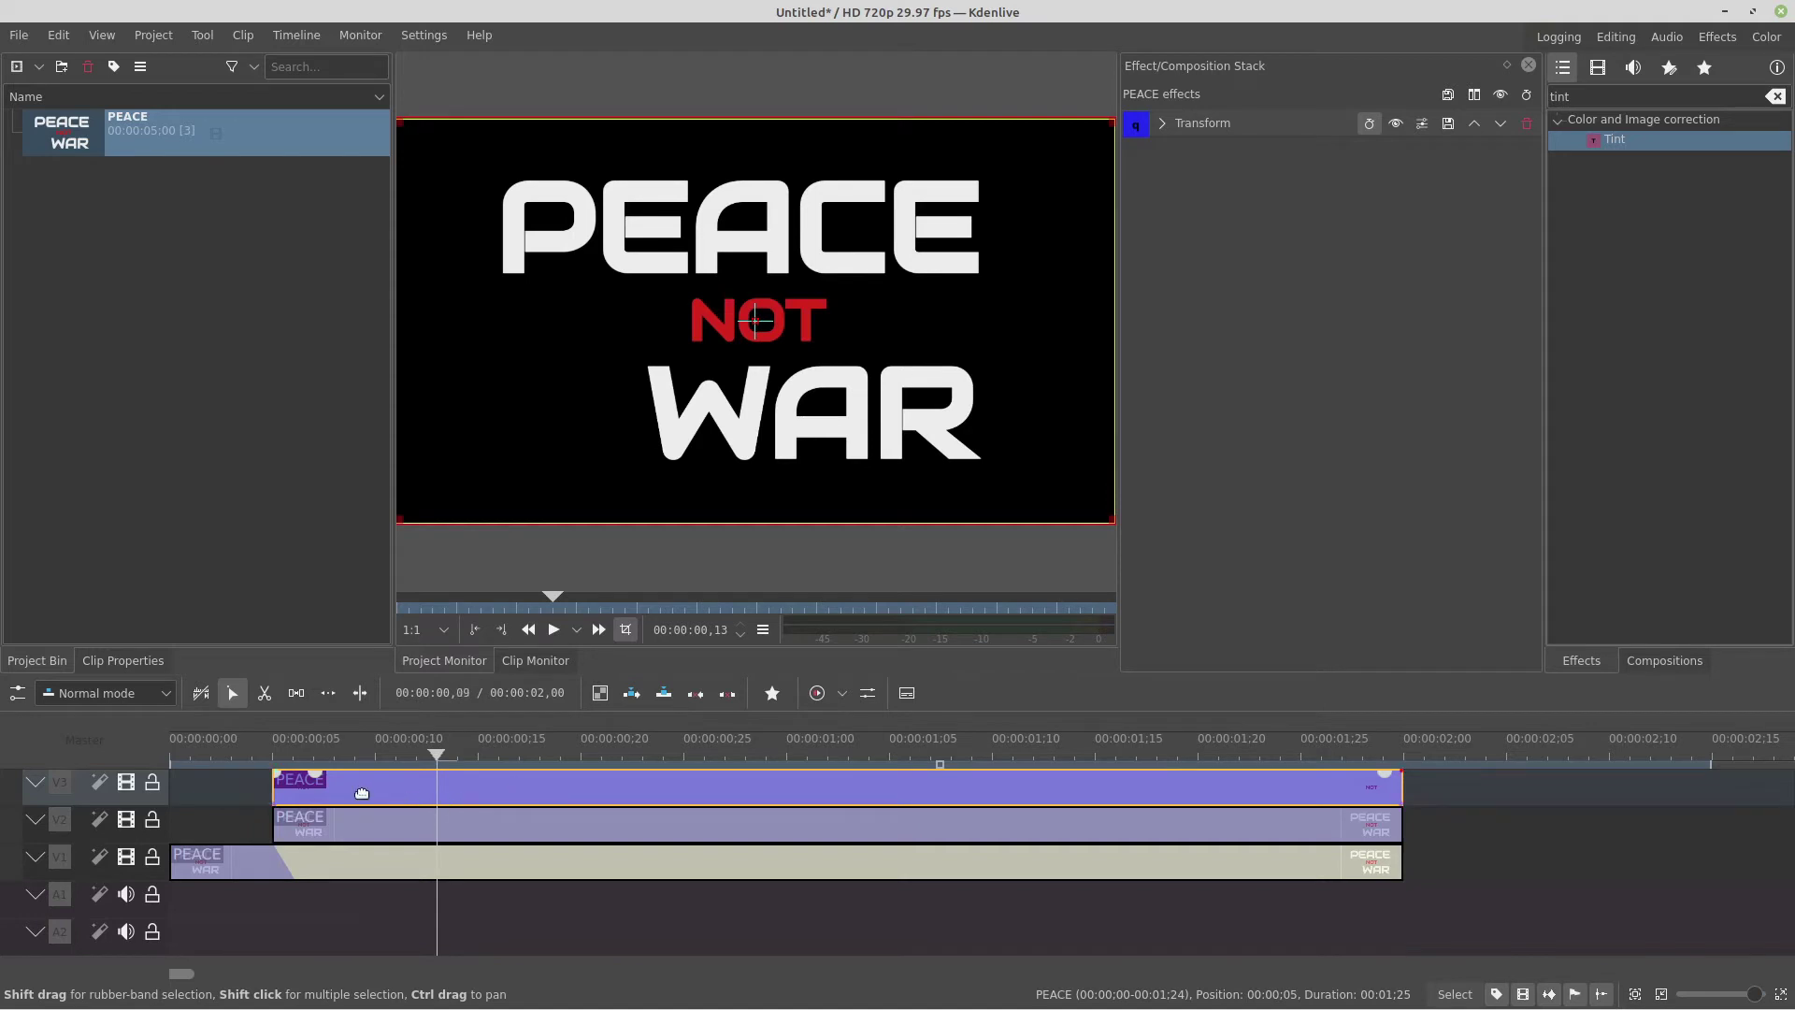
left_click(128, 786)
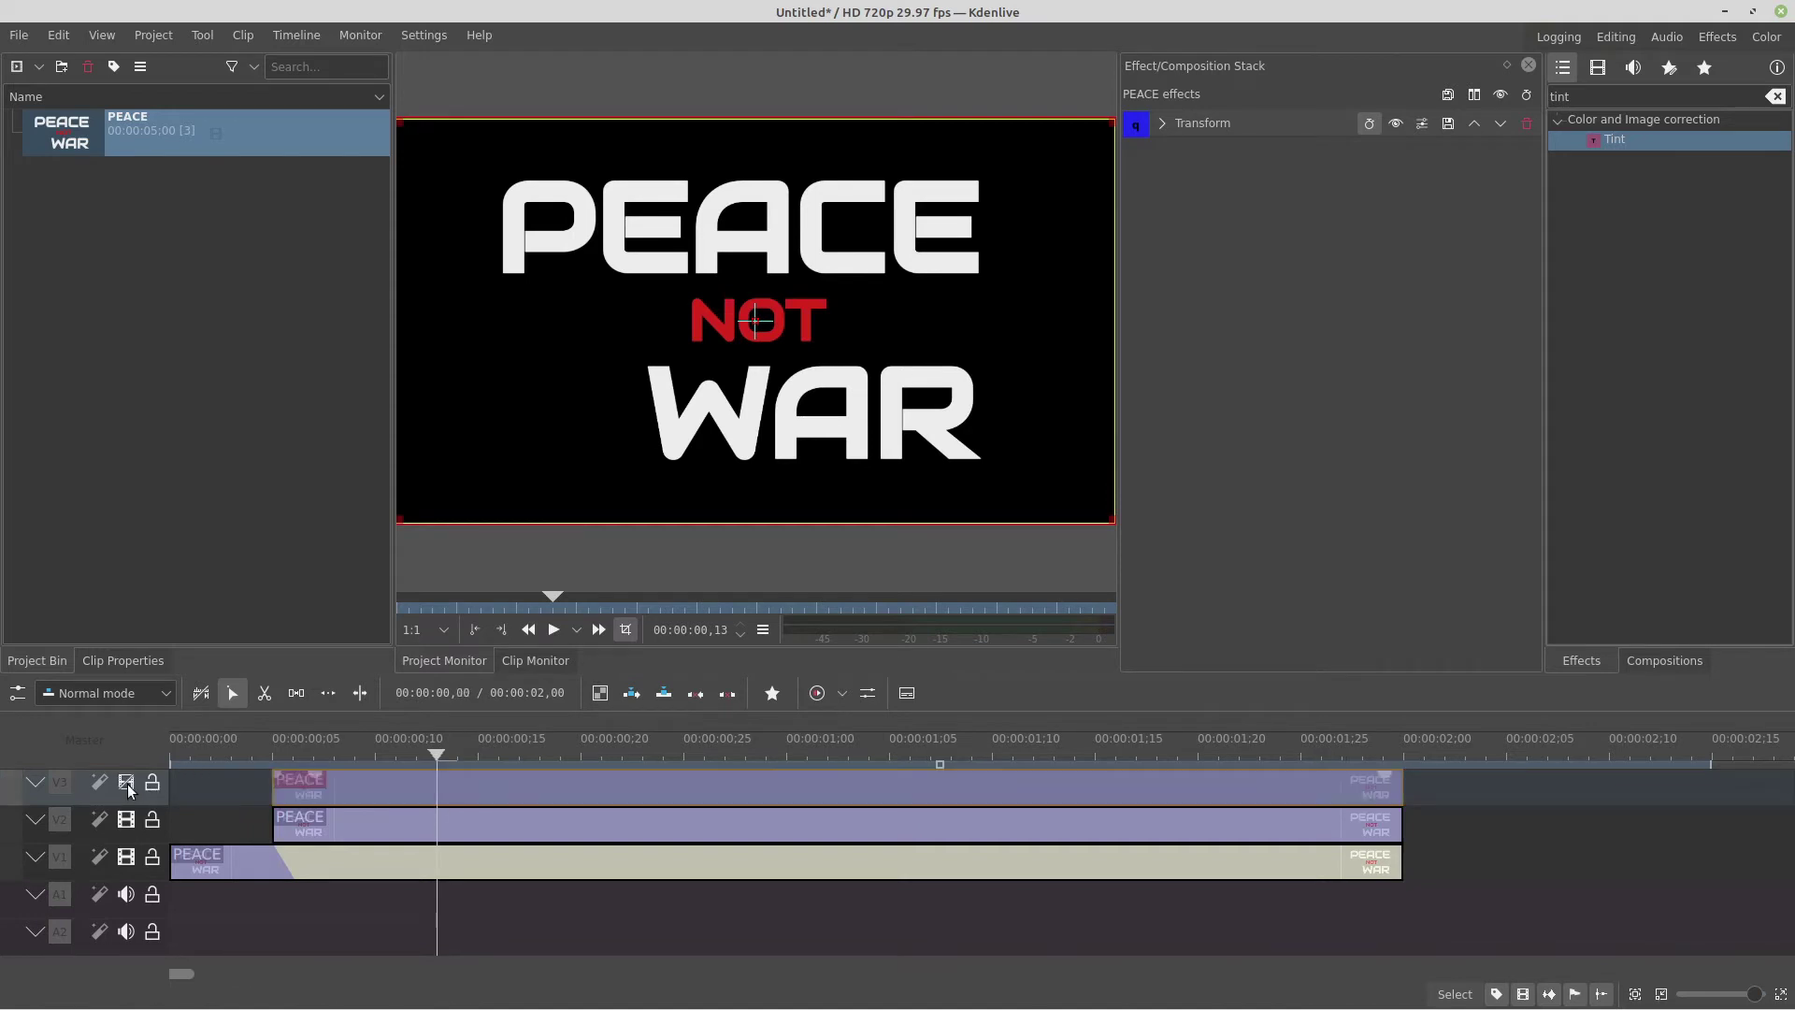
left_click(346, 834)
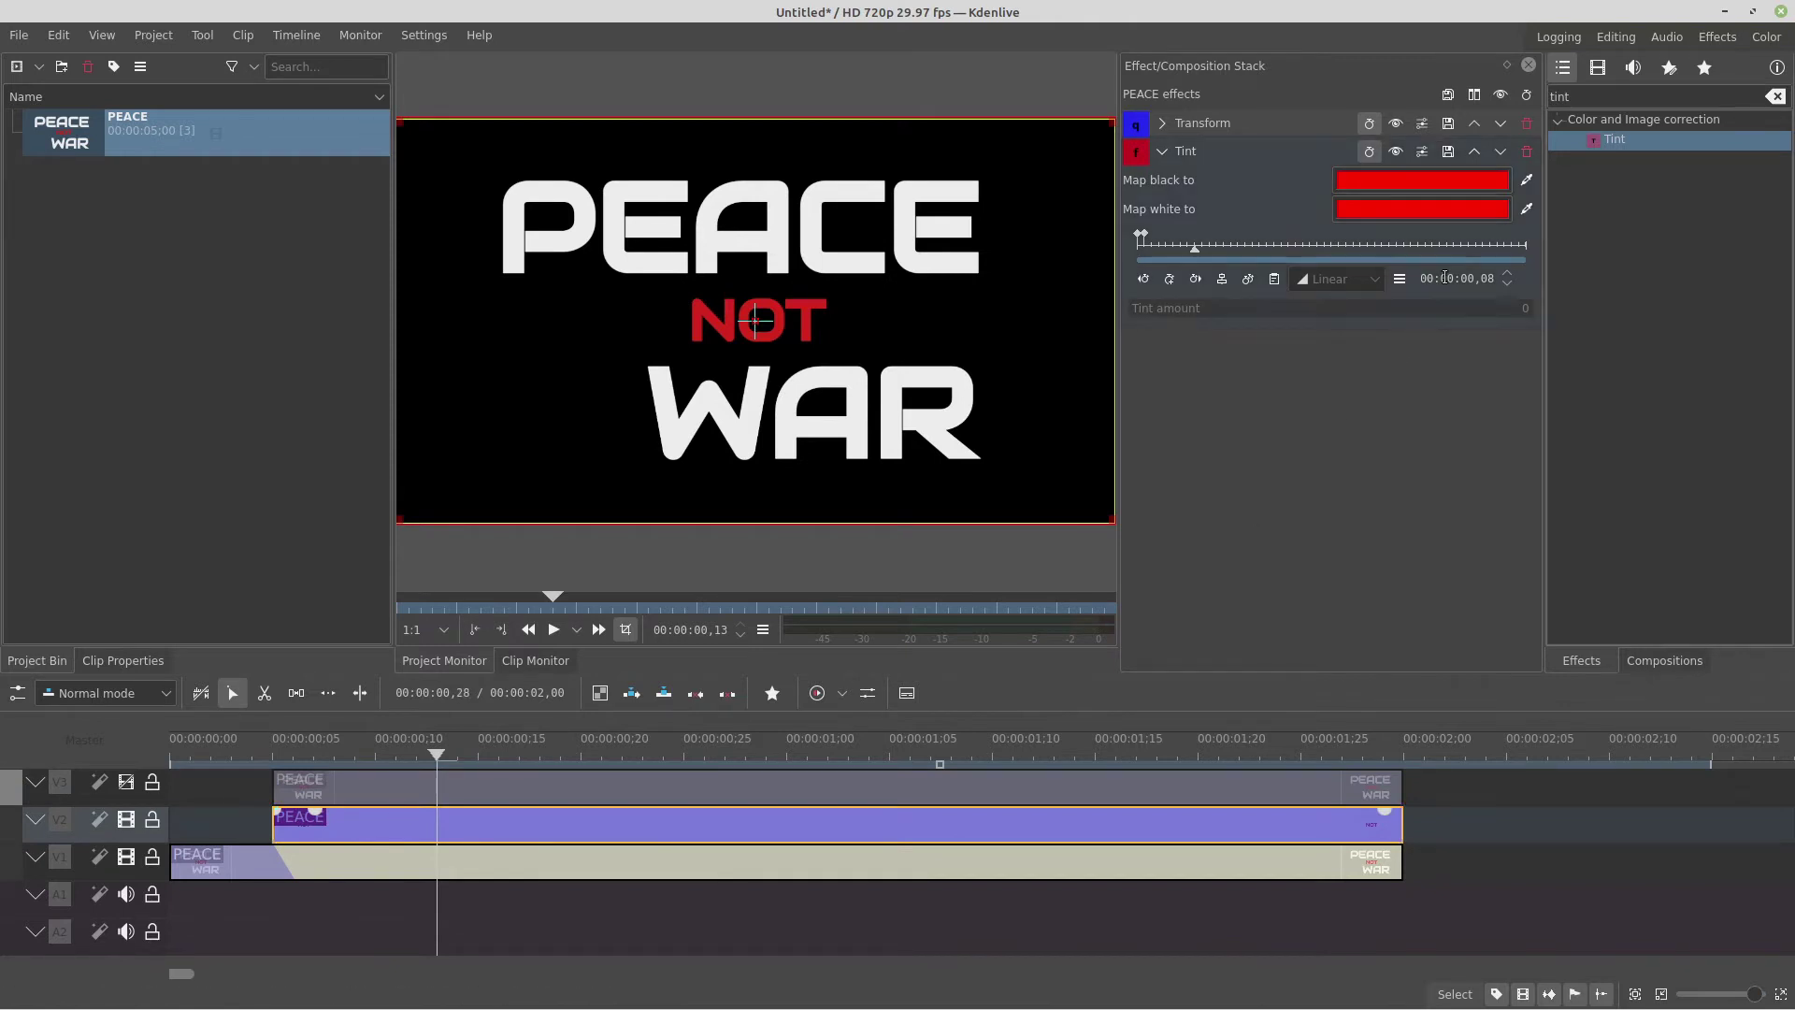
left_click(1529, 151)
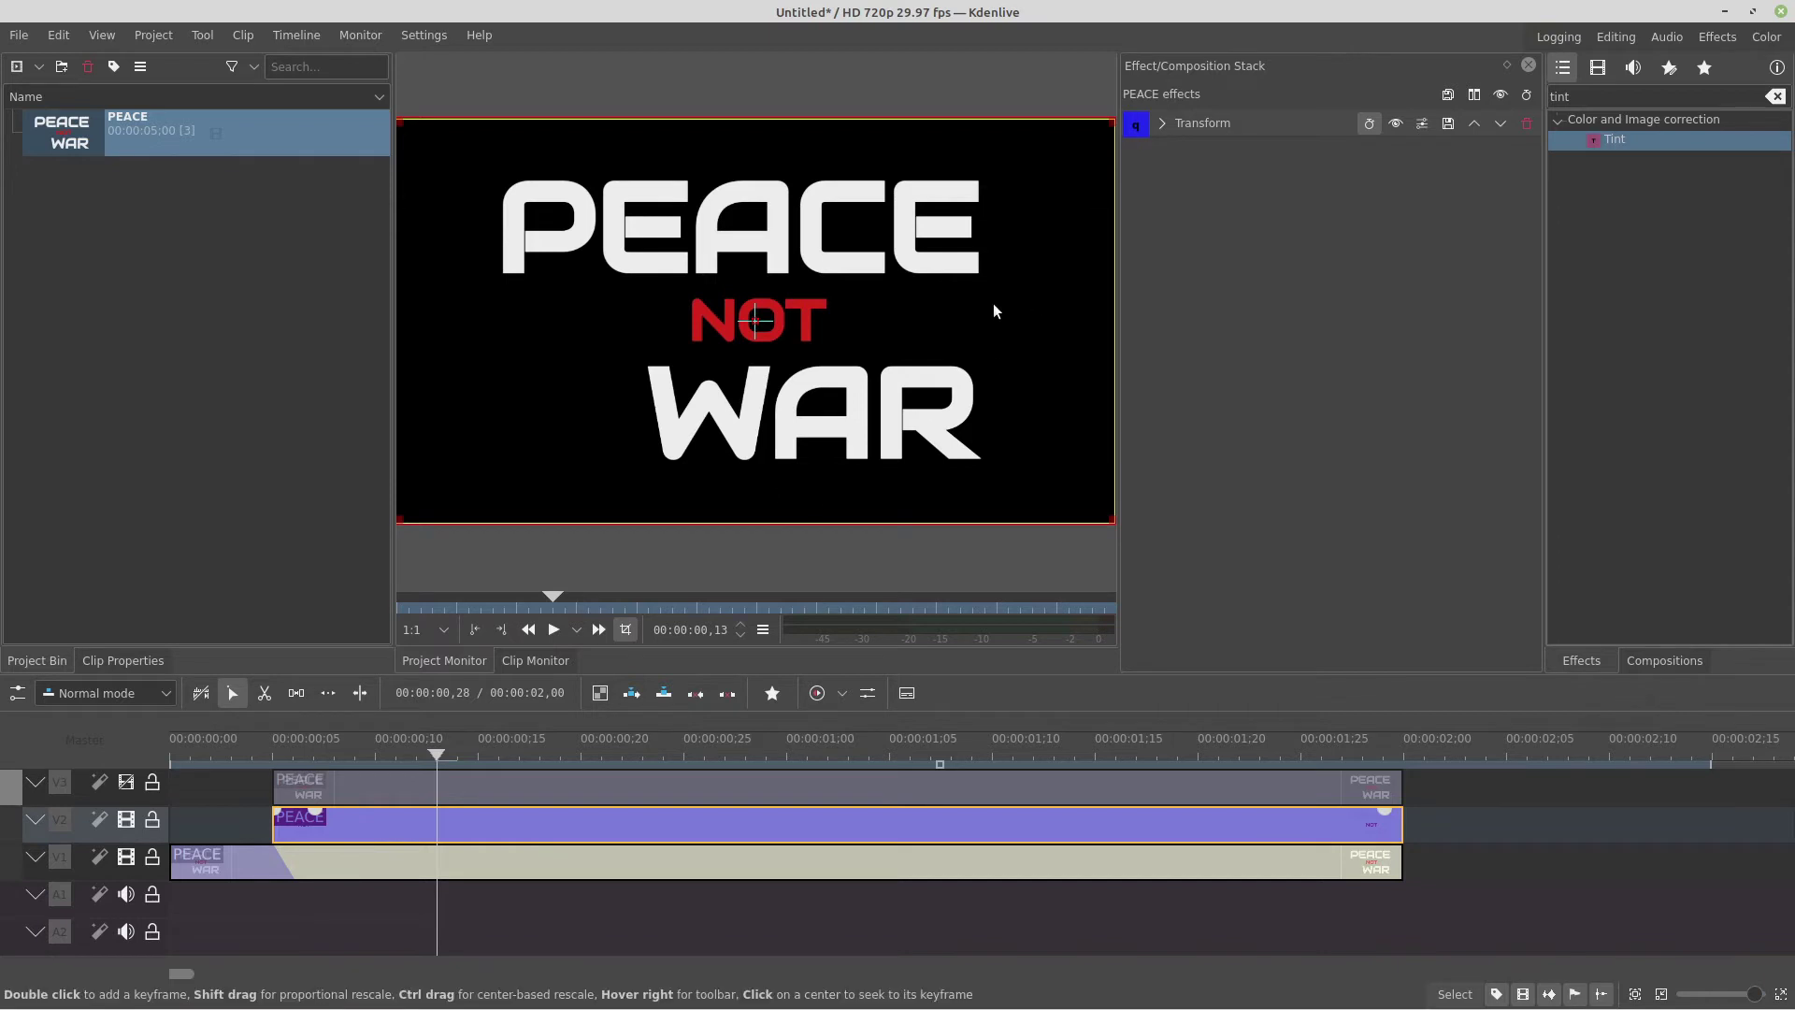
Step: Apply Square Blur to the V2 PEACE title with a kernel size of 10
double_click(1603, 97)
type("blur")
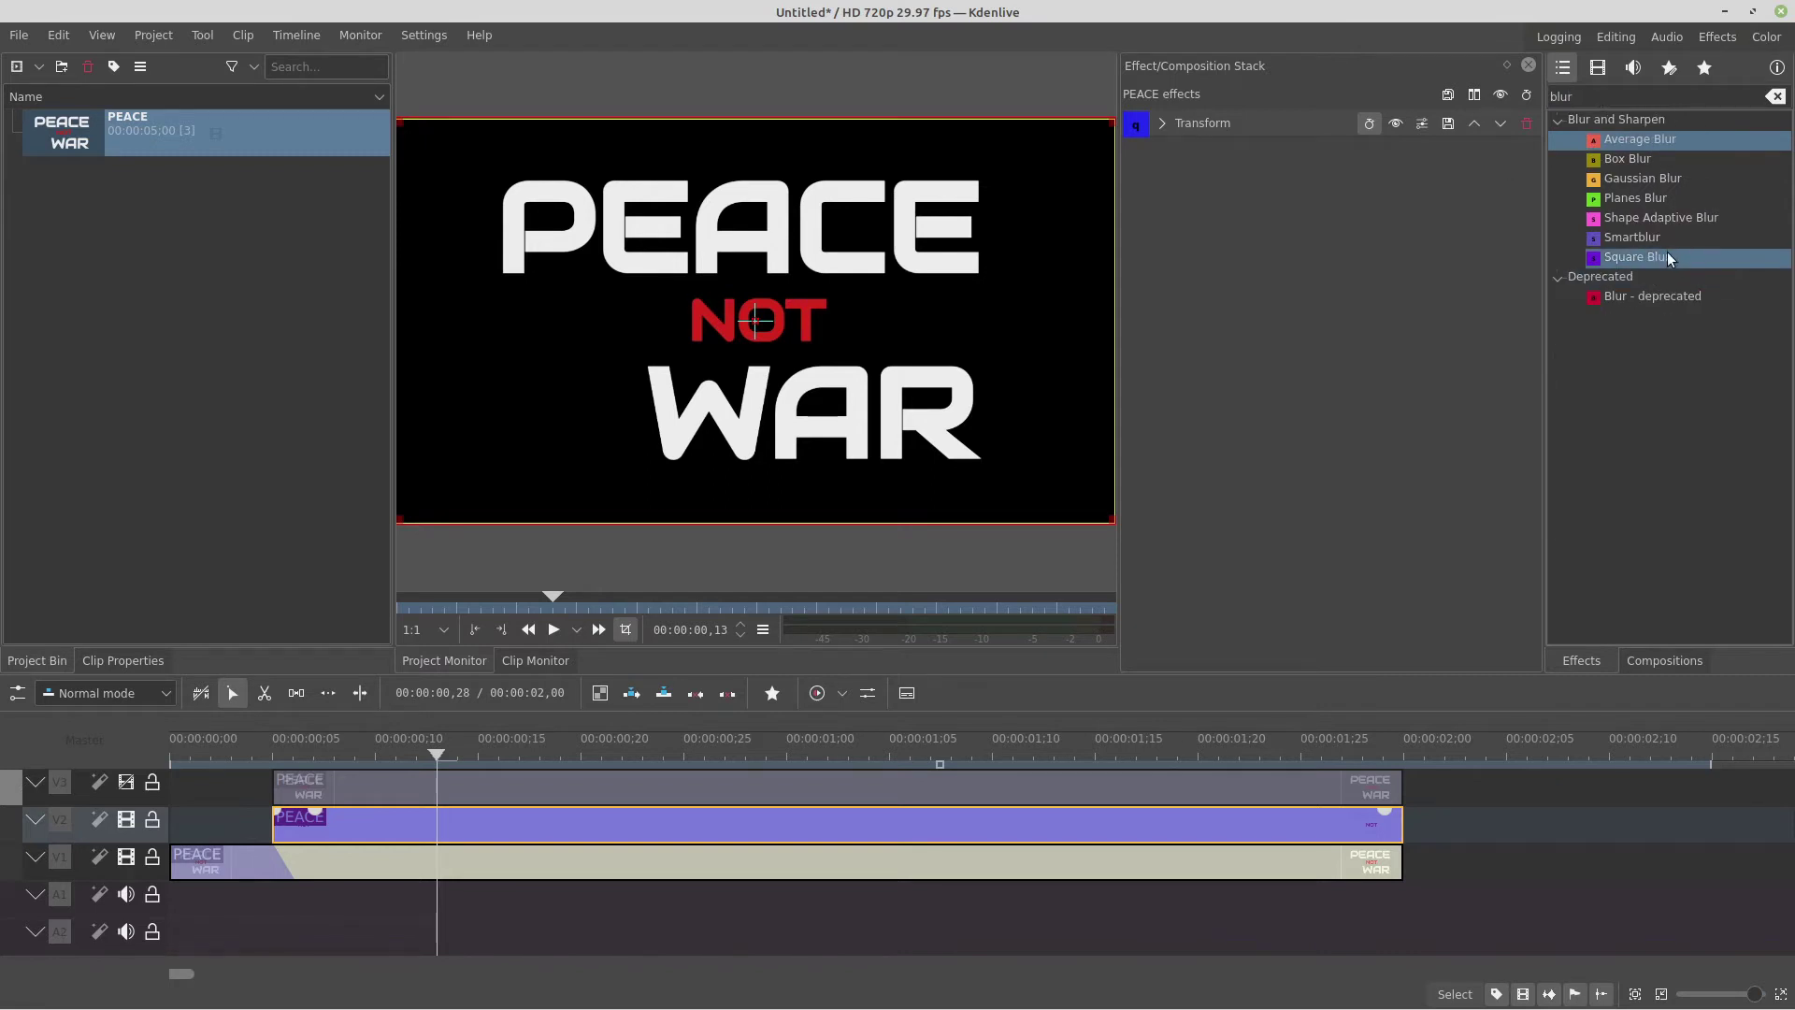
left_click_drag(1668, 256, 1304, 225)
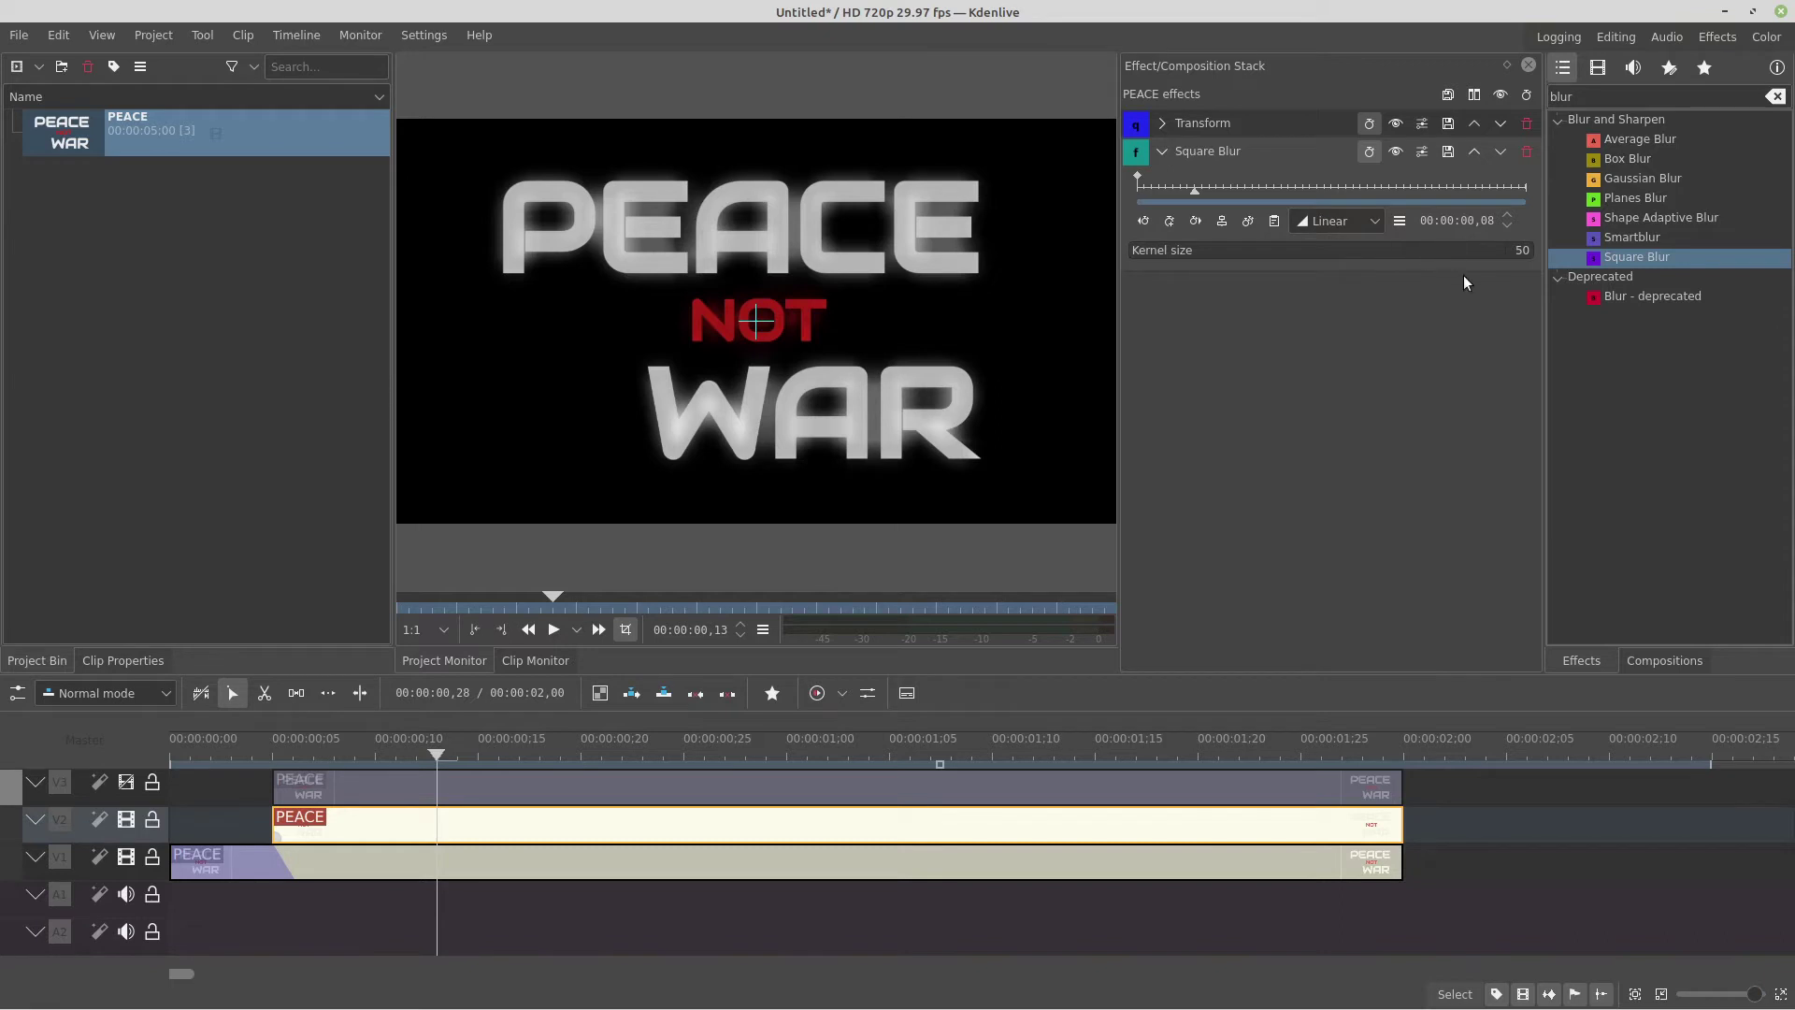
left_click(1522, 249)
type("10")
key("Return")
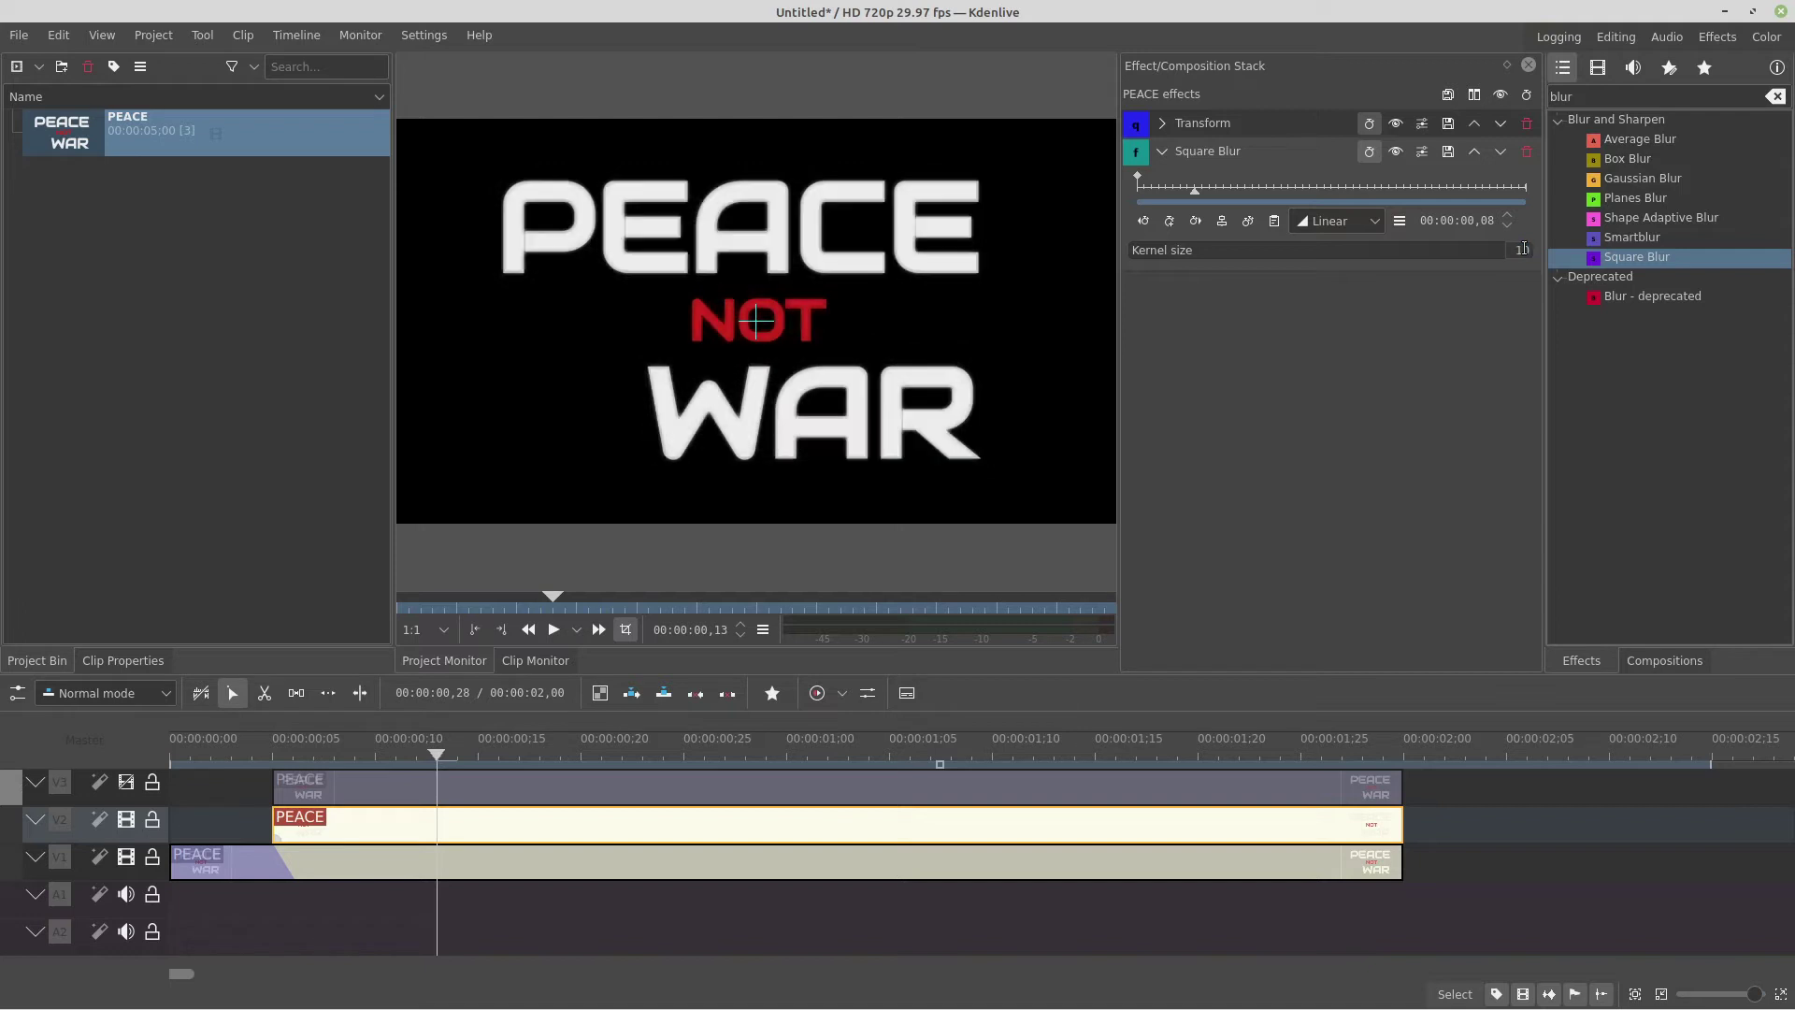
left_click(1165, 150)
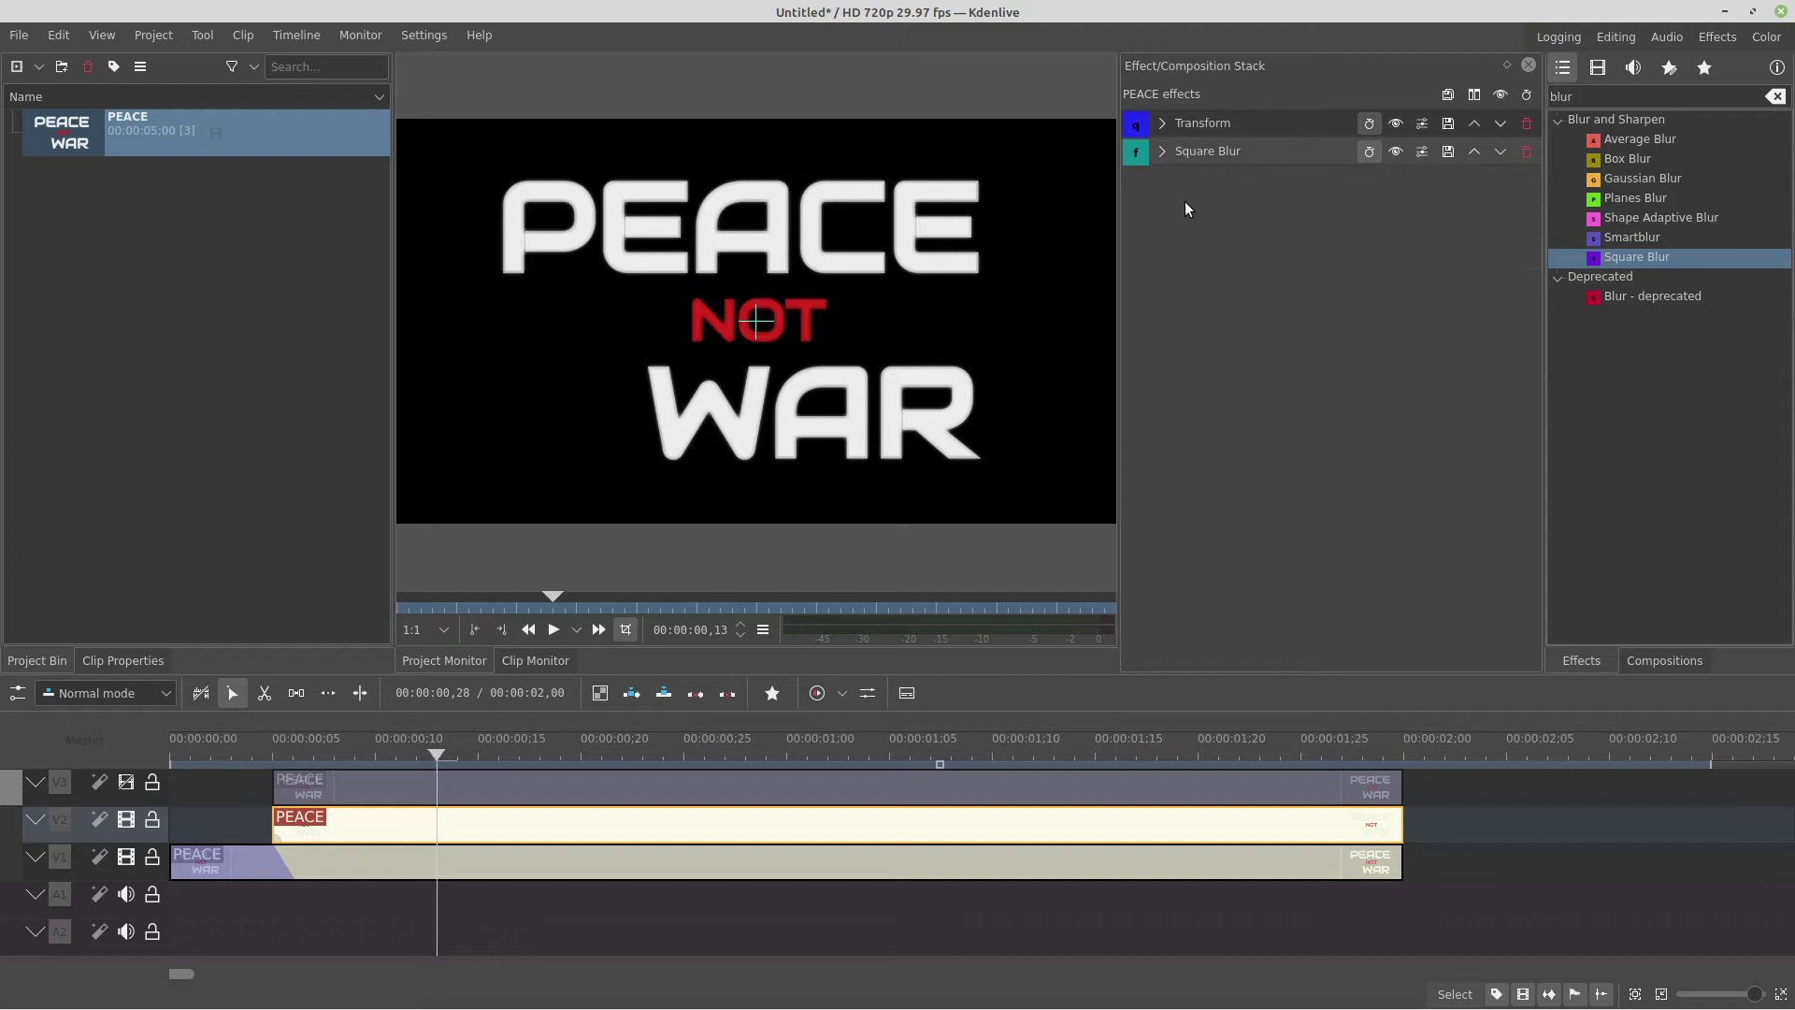
Step: Add a Glow effect to the title with its blur set to 400
double_click(1683, 98)
type("glow")
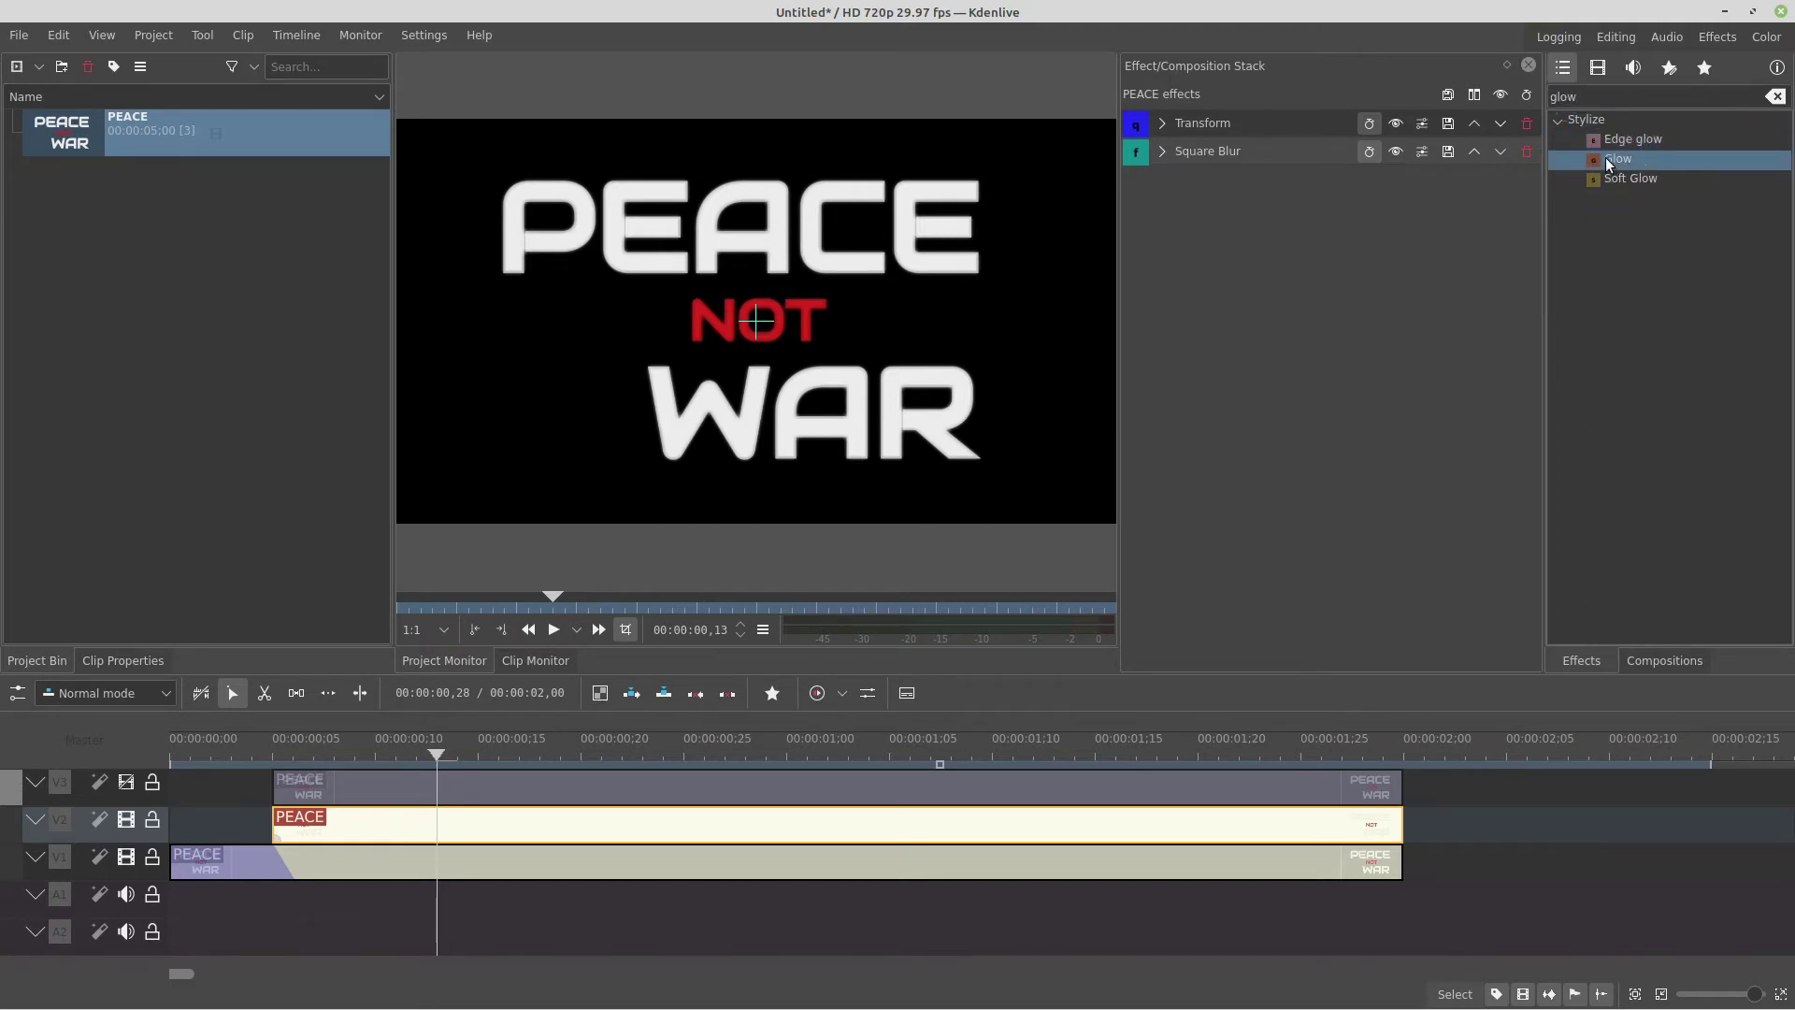
key("Return")
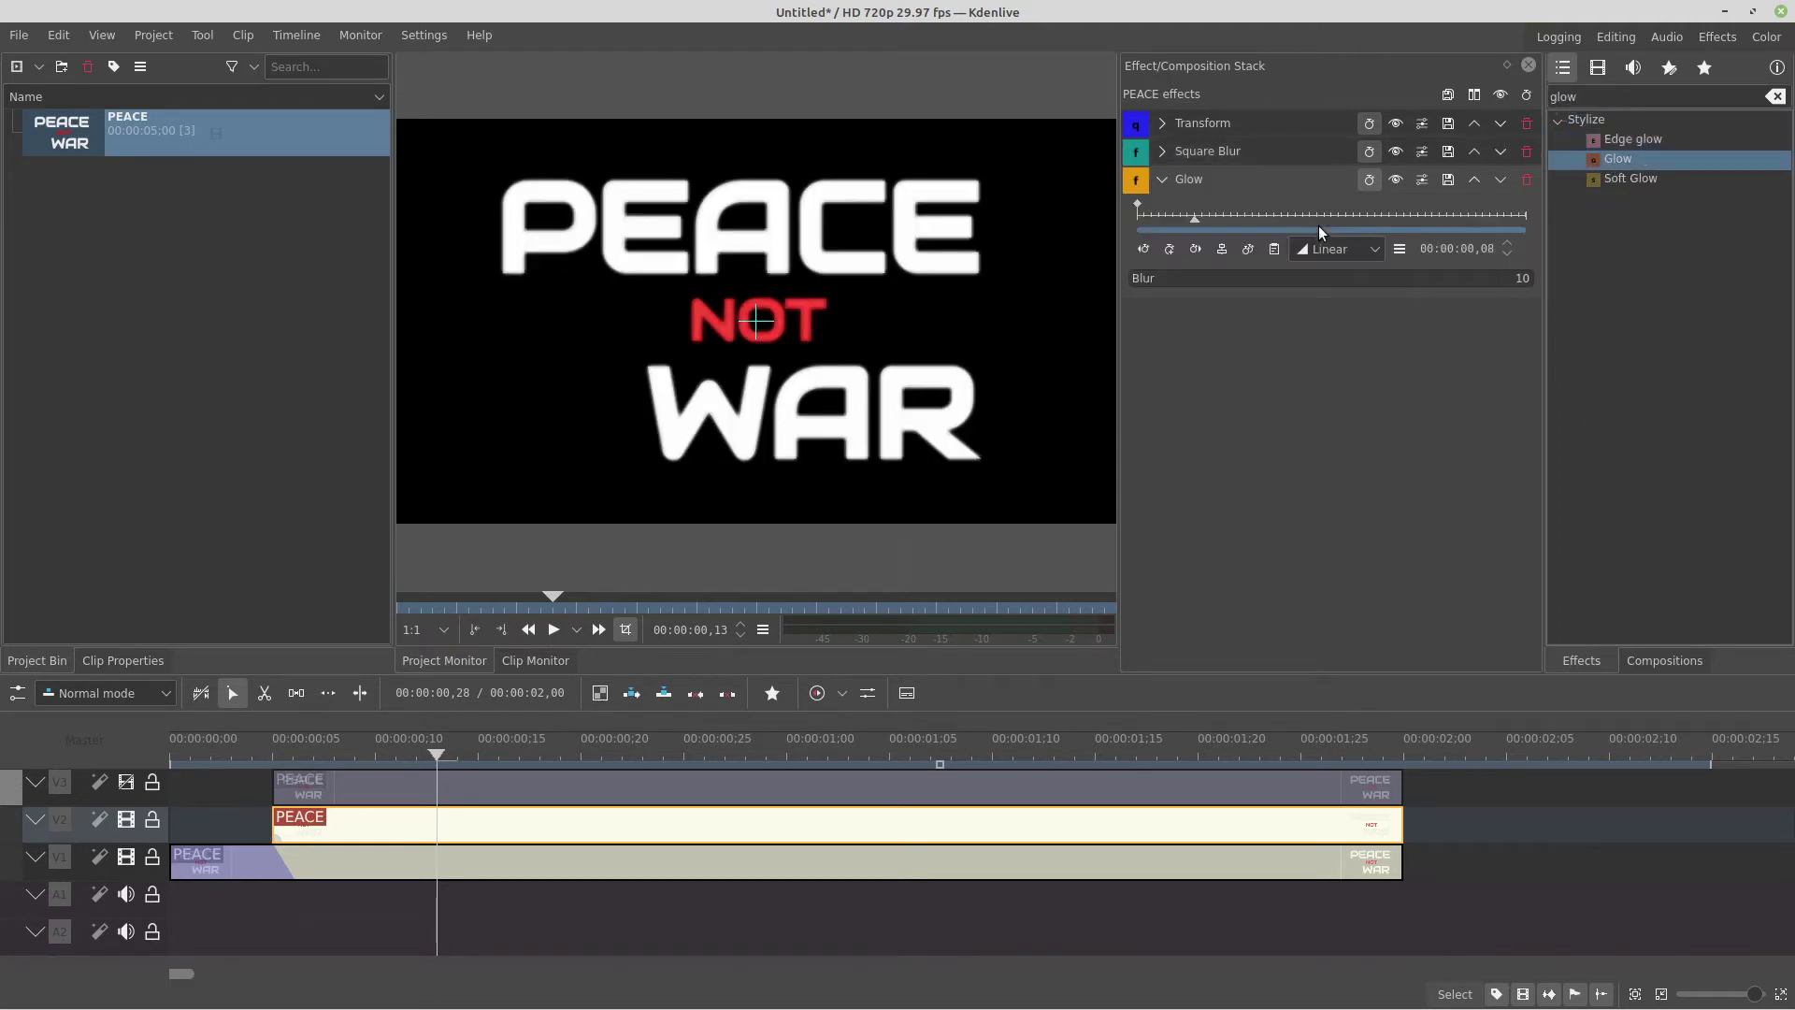
left_click(1520, 279)
type("400")
double_click(1454, 178)
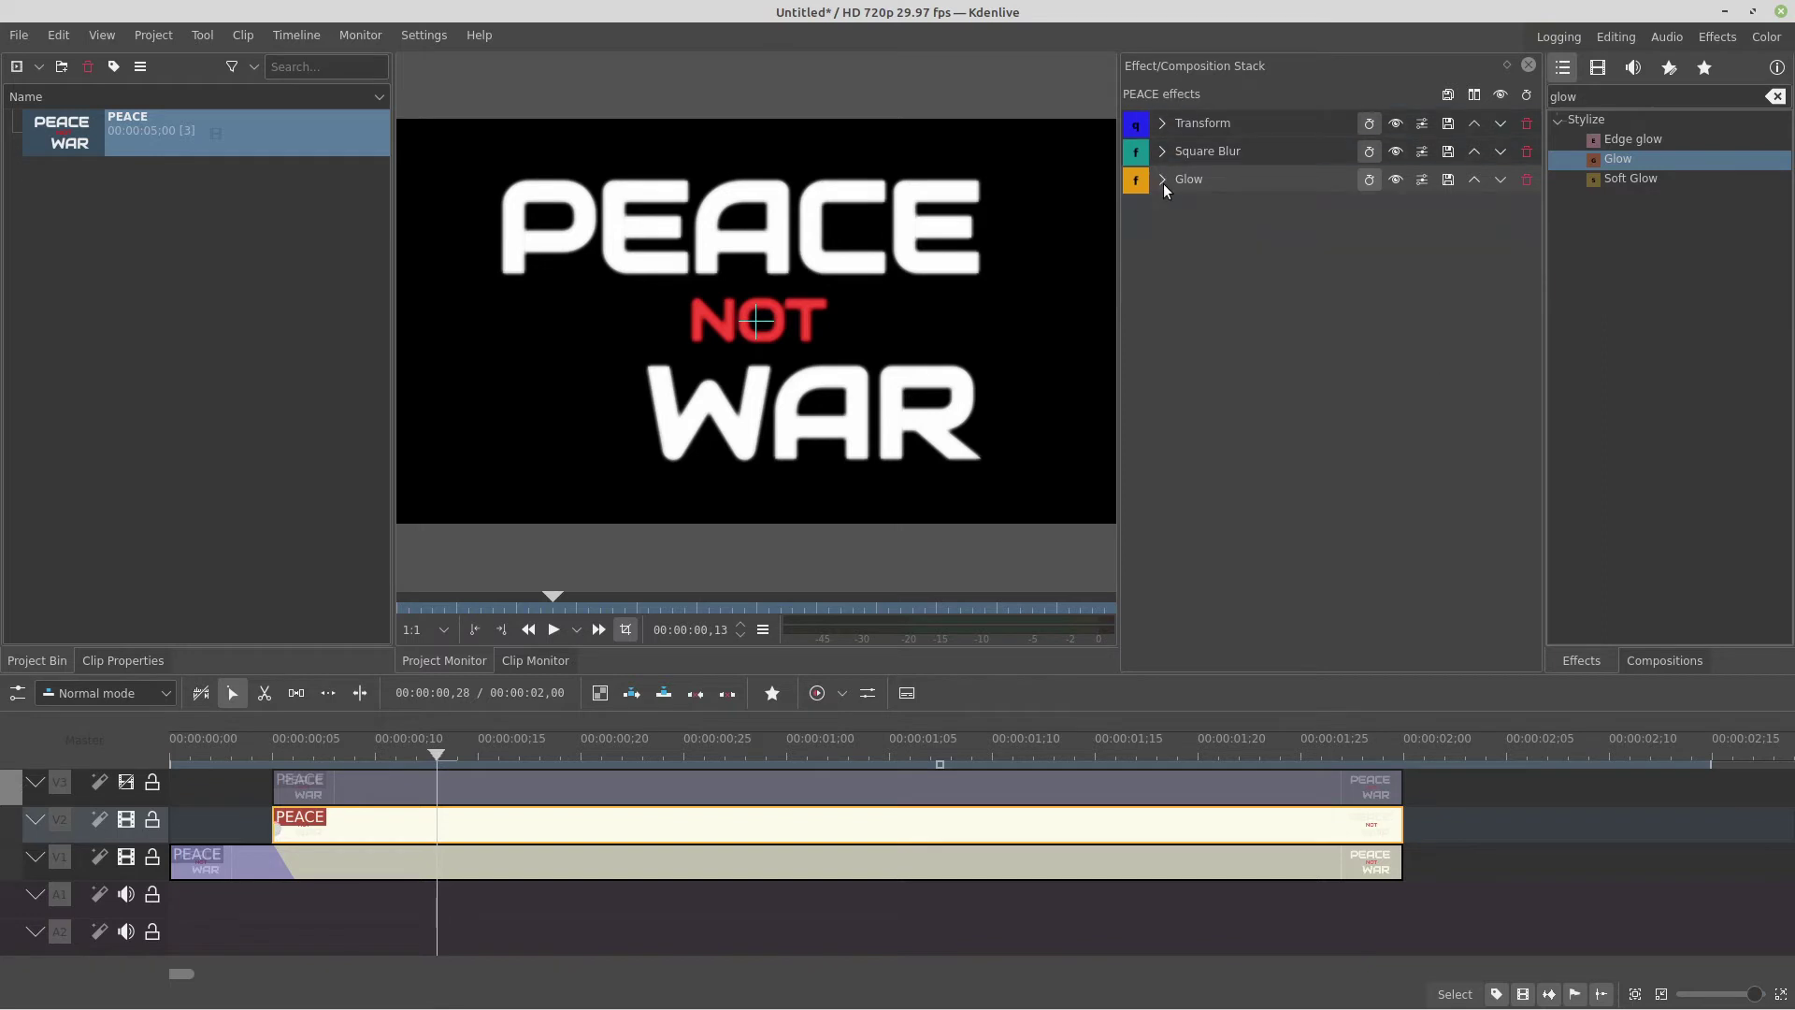
Step: Apply an RGB adjustment to the title with blue at 1000 and action Multiply
double_click(1579, 103)
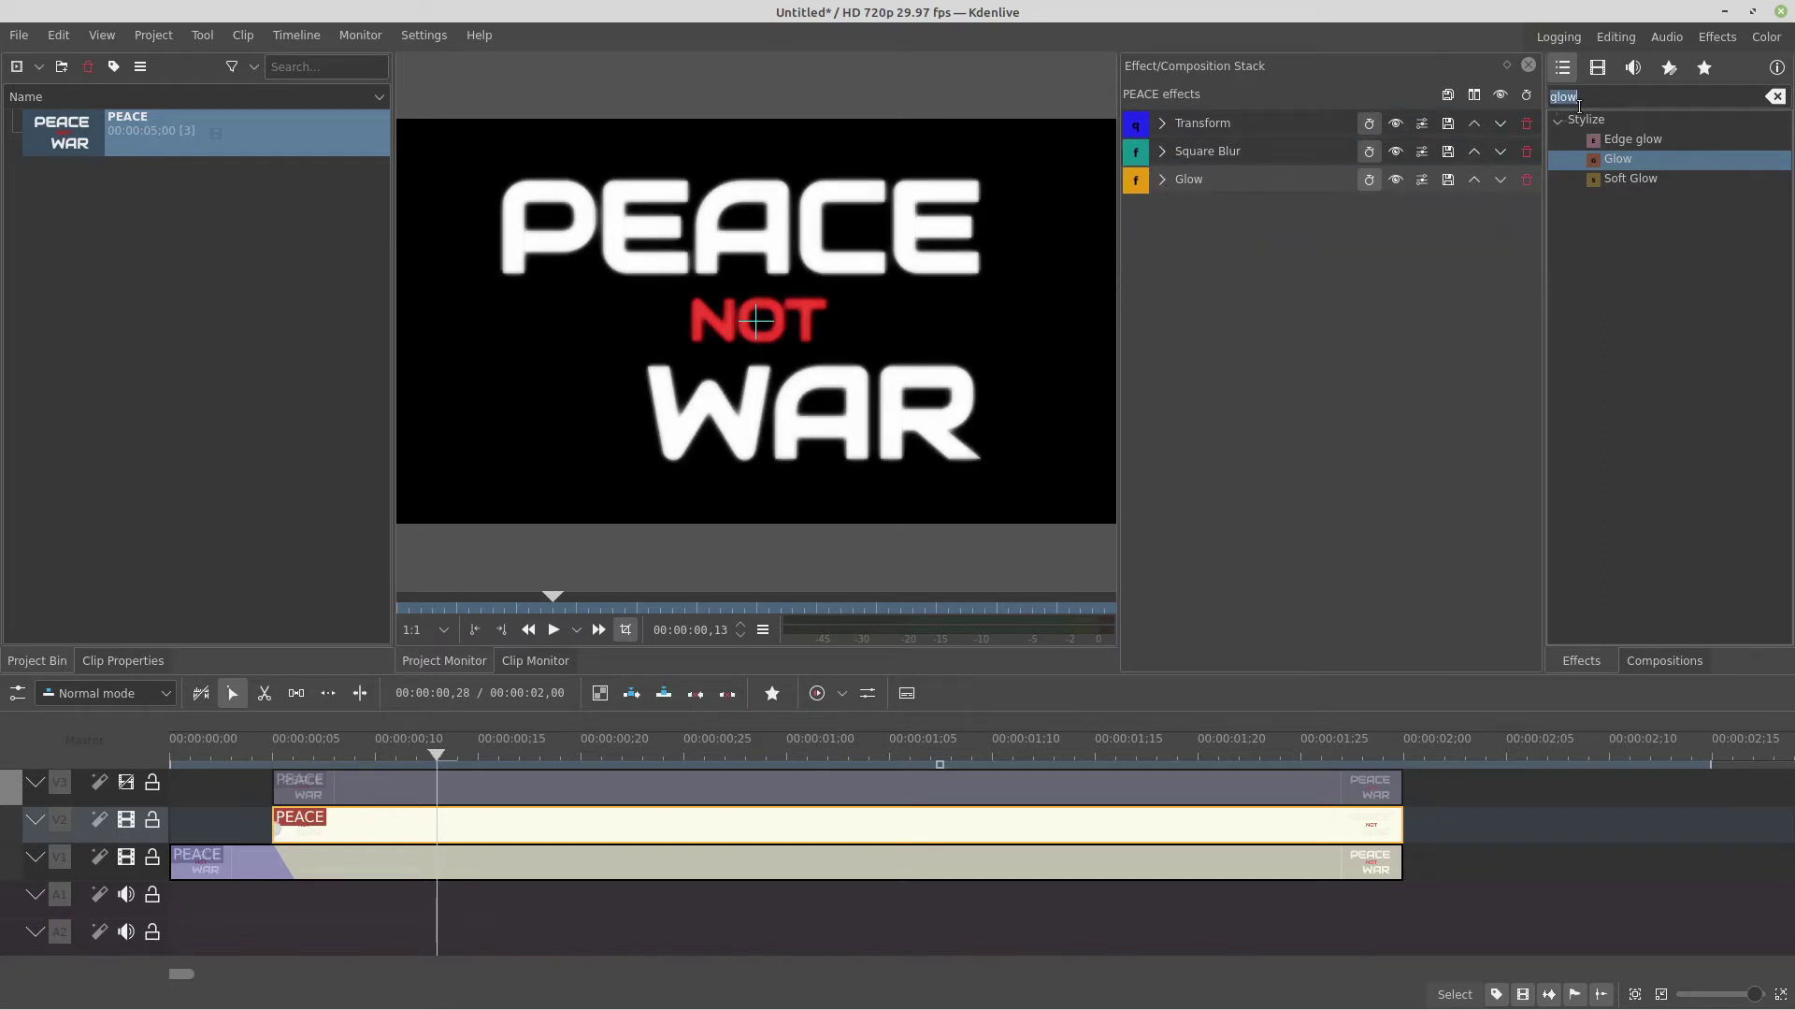
type("rgb aju")
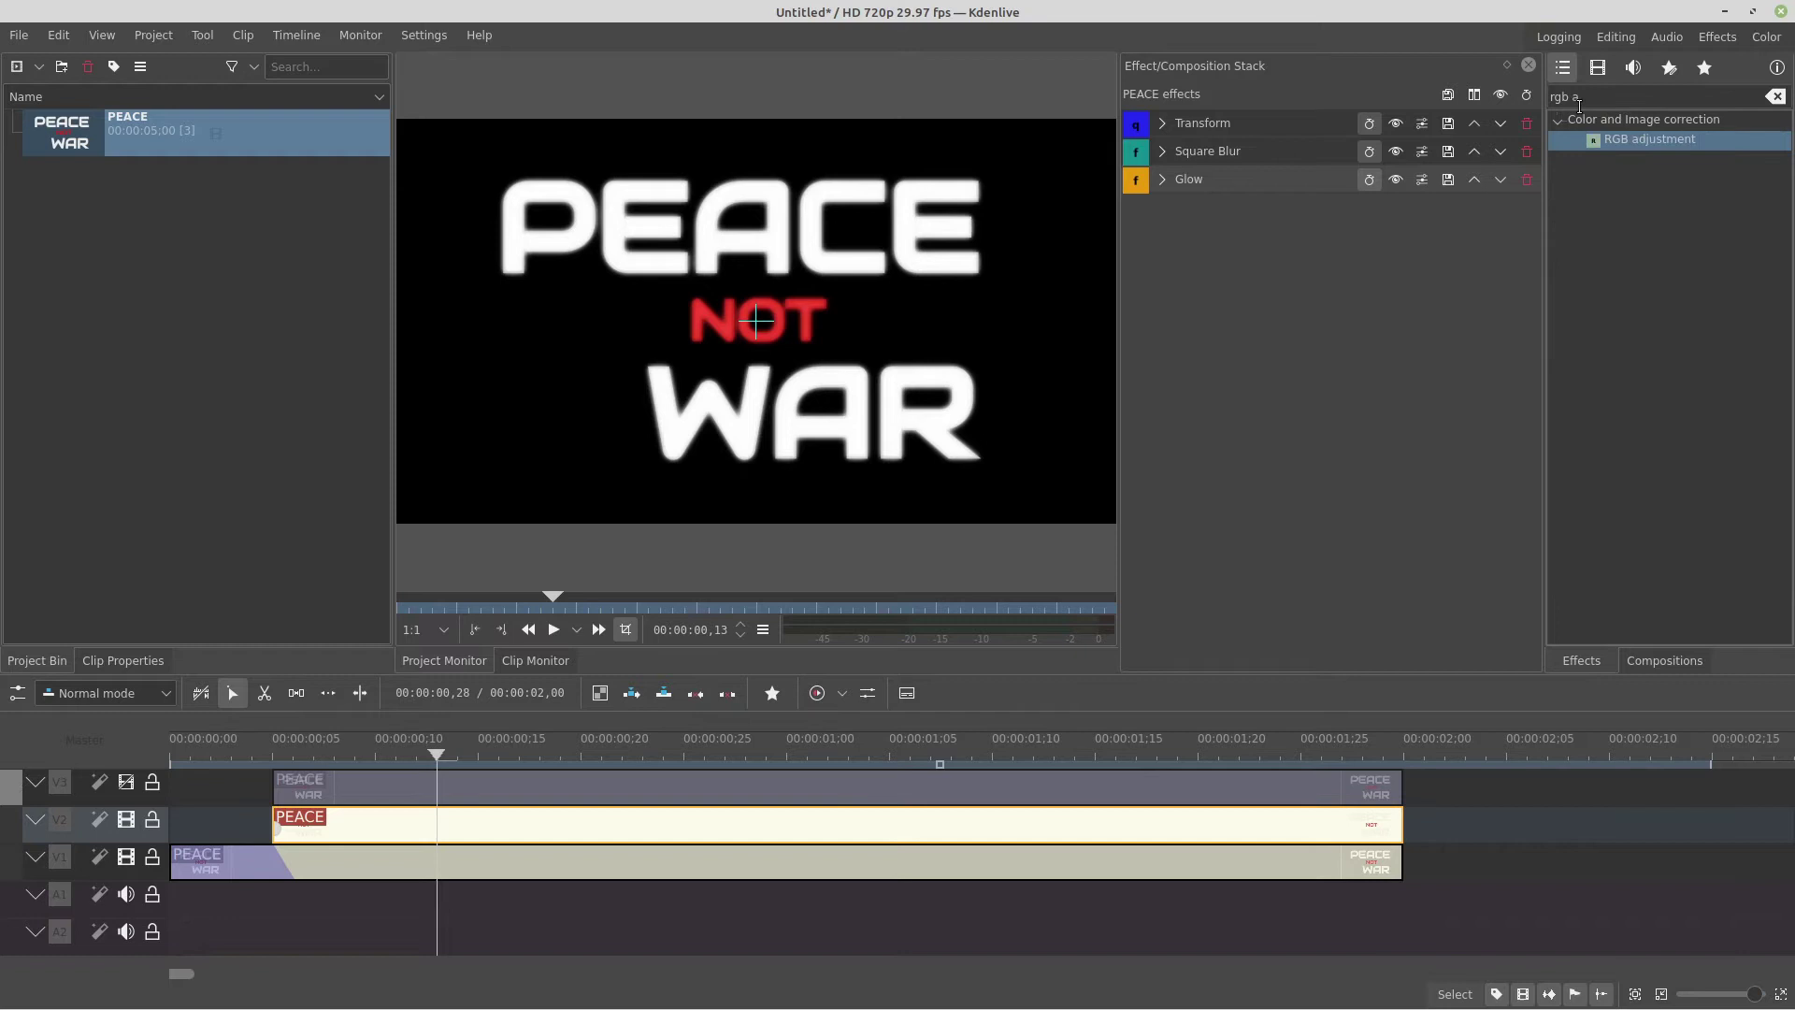
key("BackSpace")
left_click_drag(1635, 147, 1123, 323)
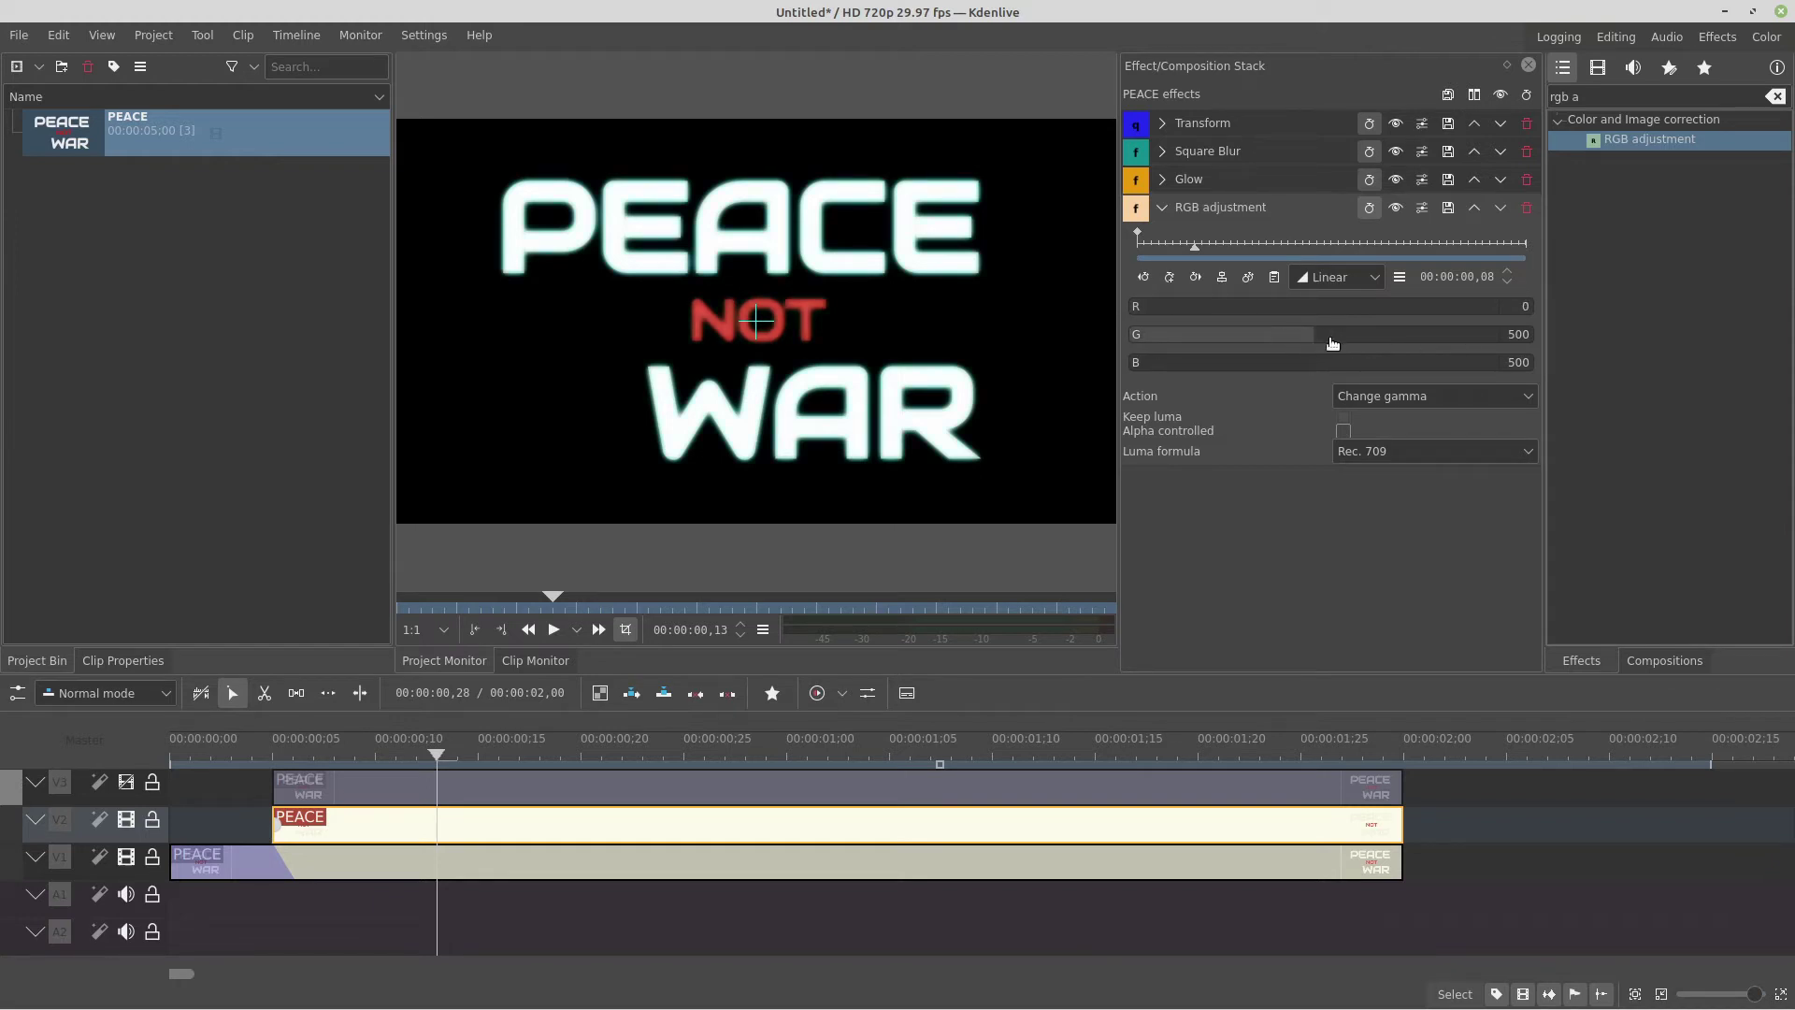
left_click_drag(1318, 362, 1530, 370)
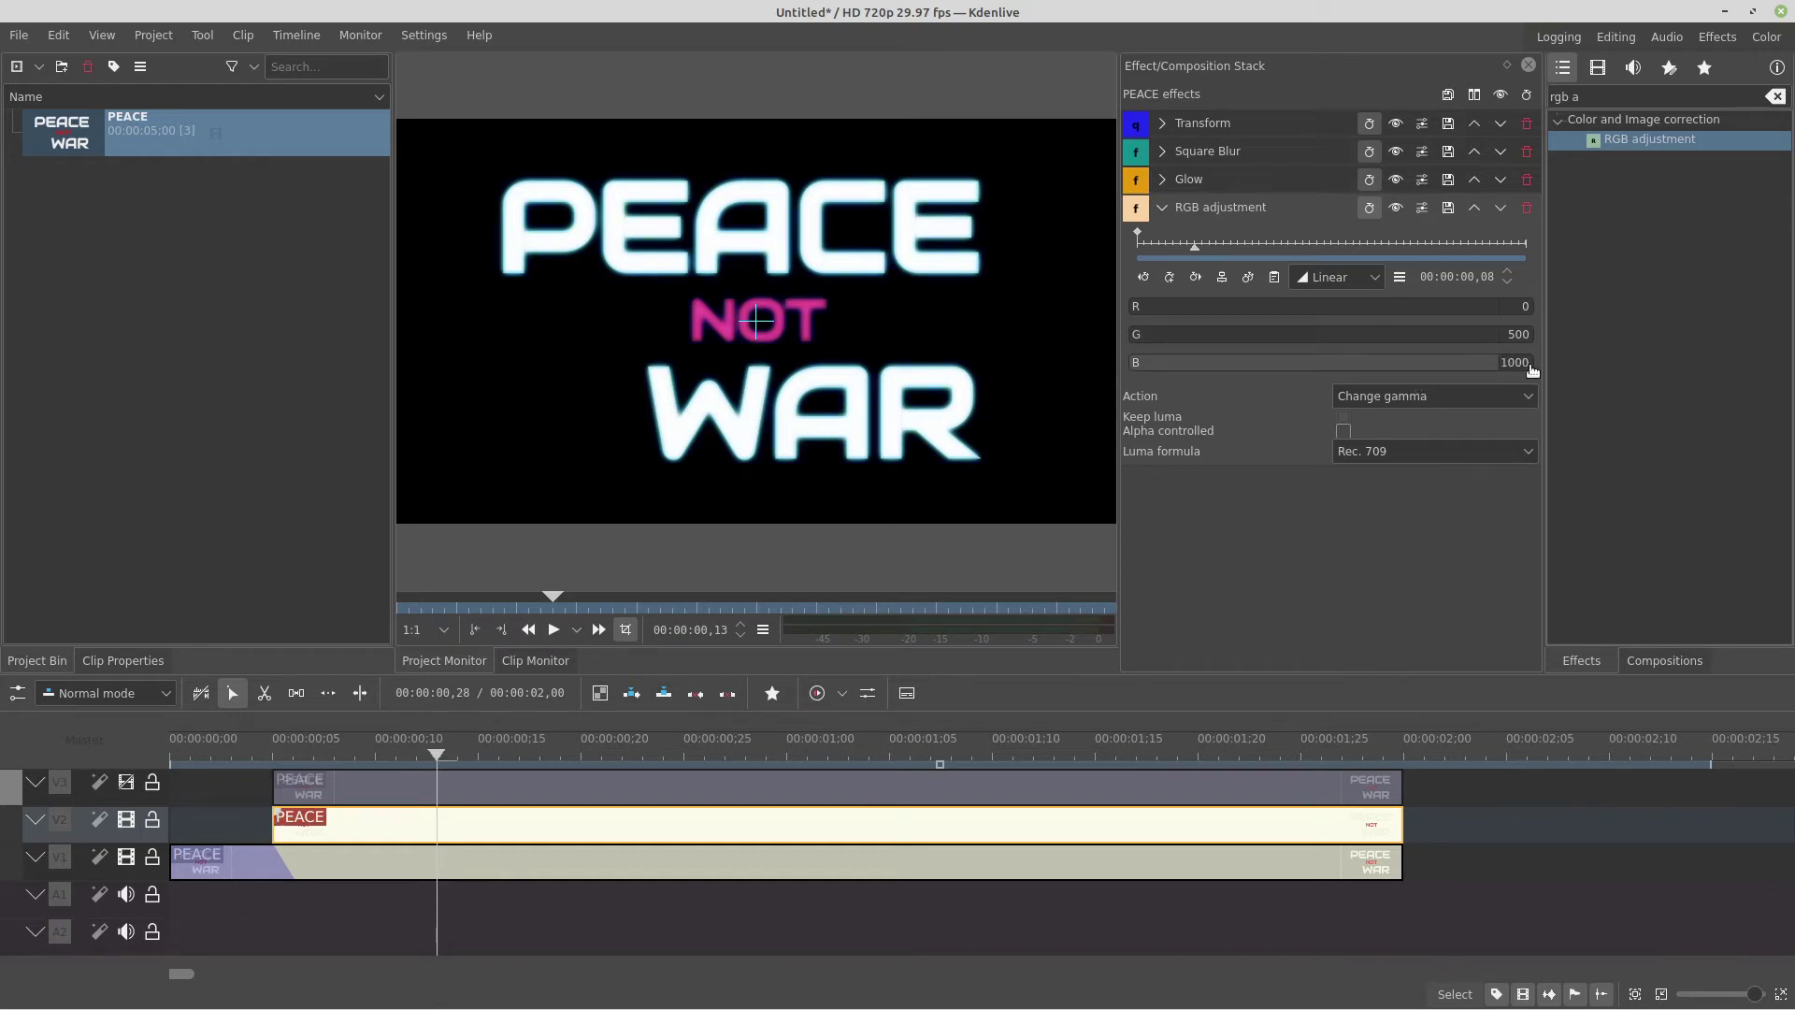
left_click(1378, 396)
left_click(1384, 458)
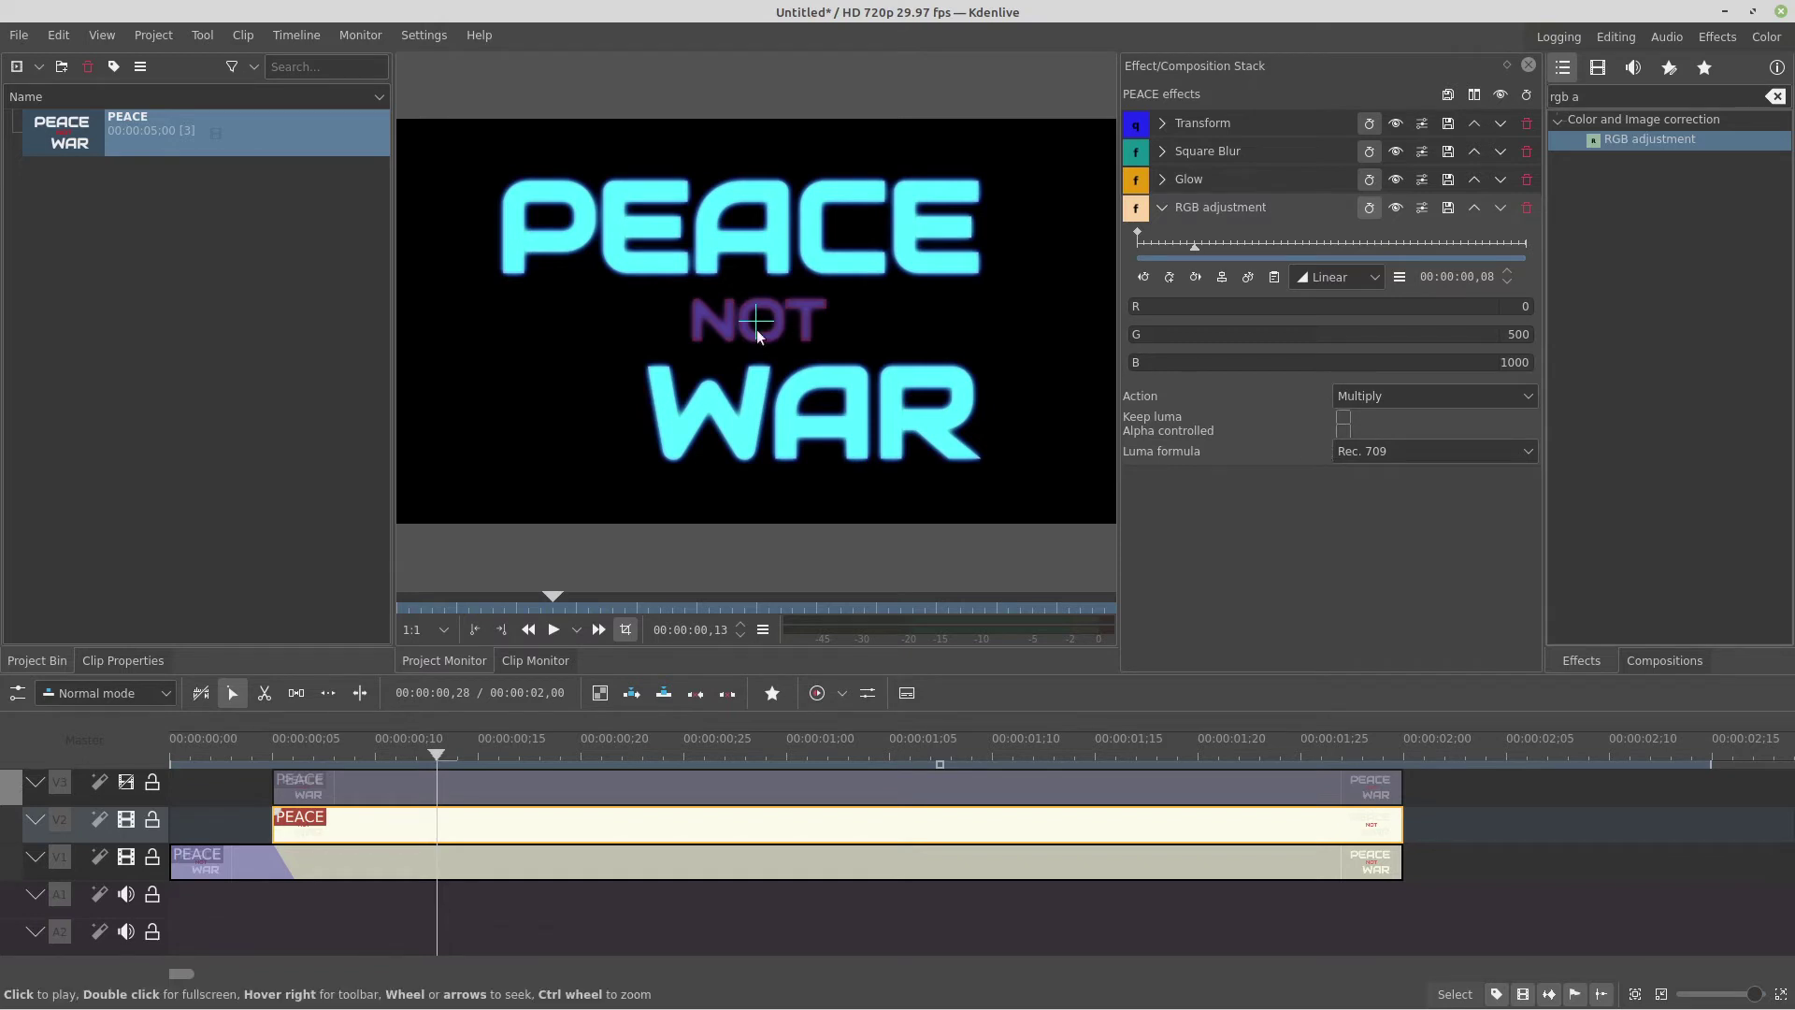
Step: Re-enable the top PEACE track and fine-tune the RGB adjustment's blue level
left_click(126, 781)
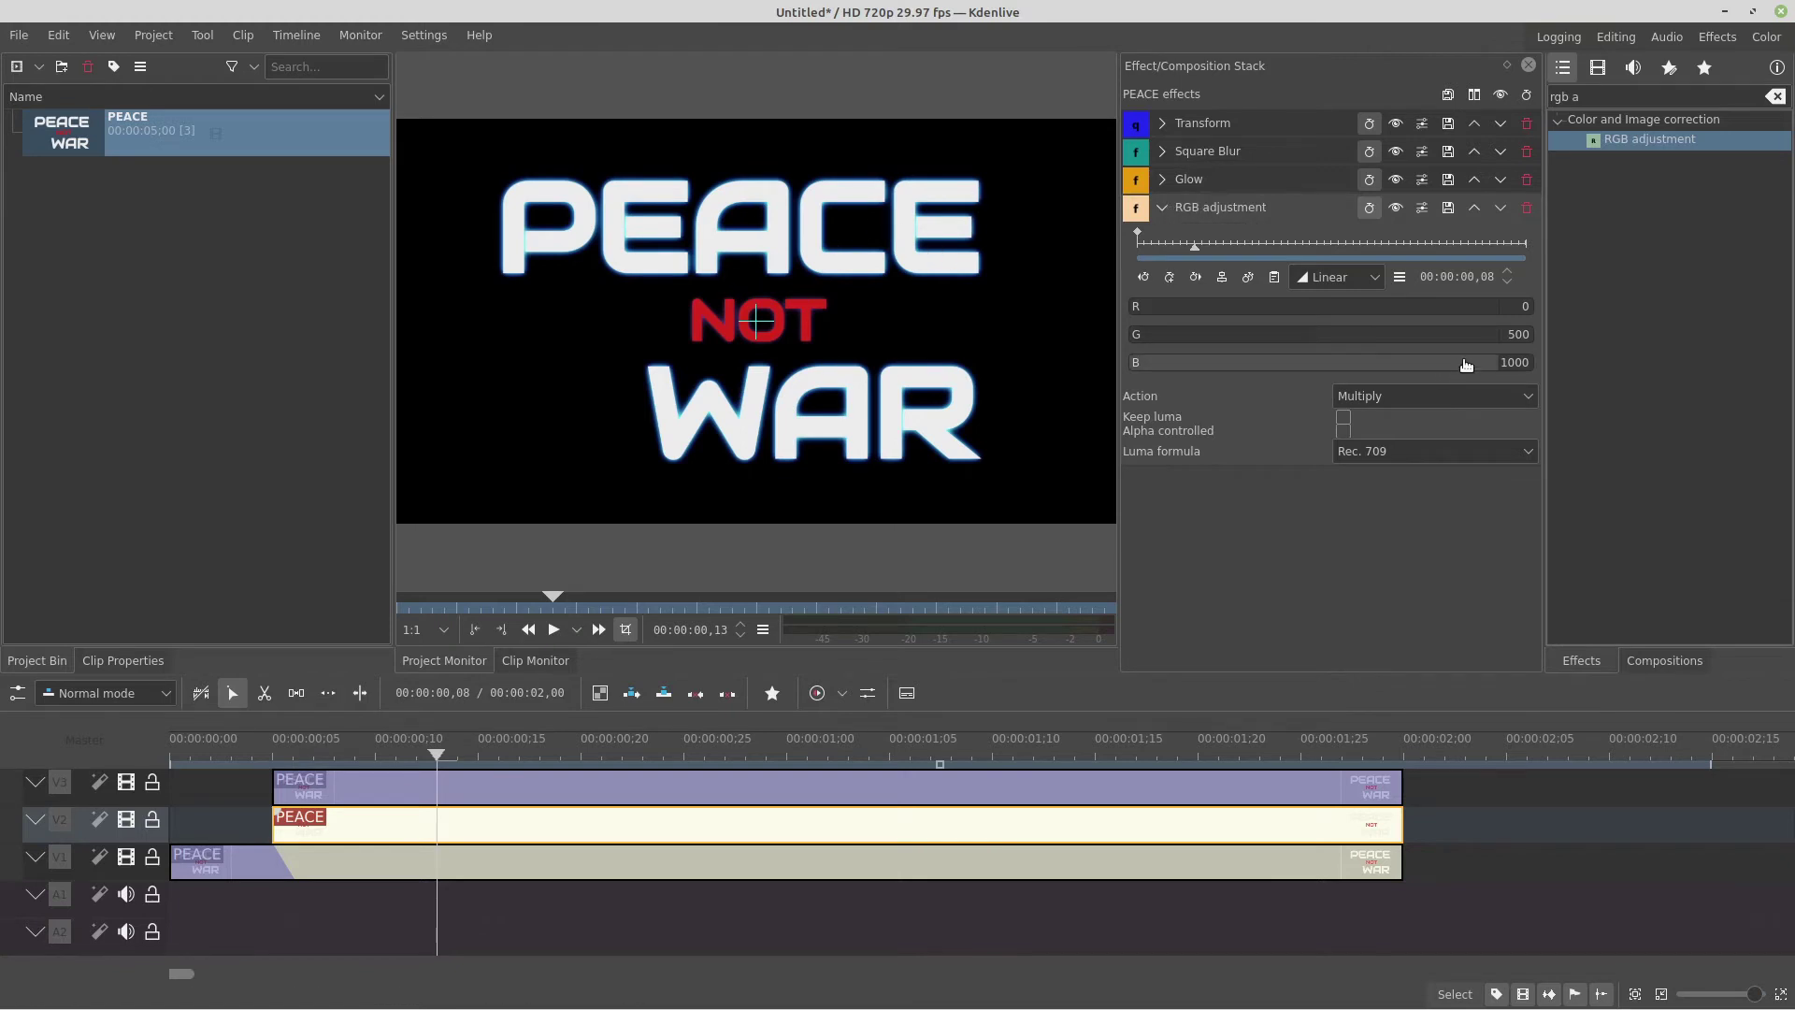
mouse_move(1465, 364)
left_mouse_down()
mouse_move(1244, 383)
mouse_move(1443, 366)
left_mouse_up()
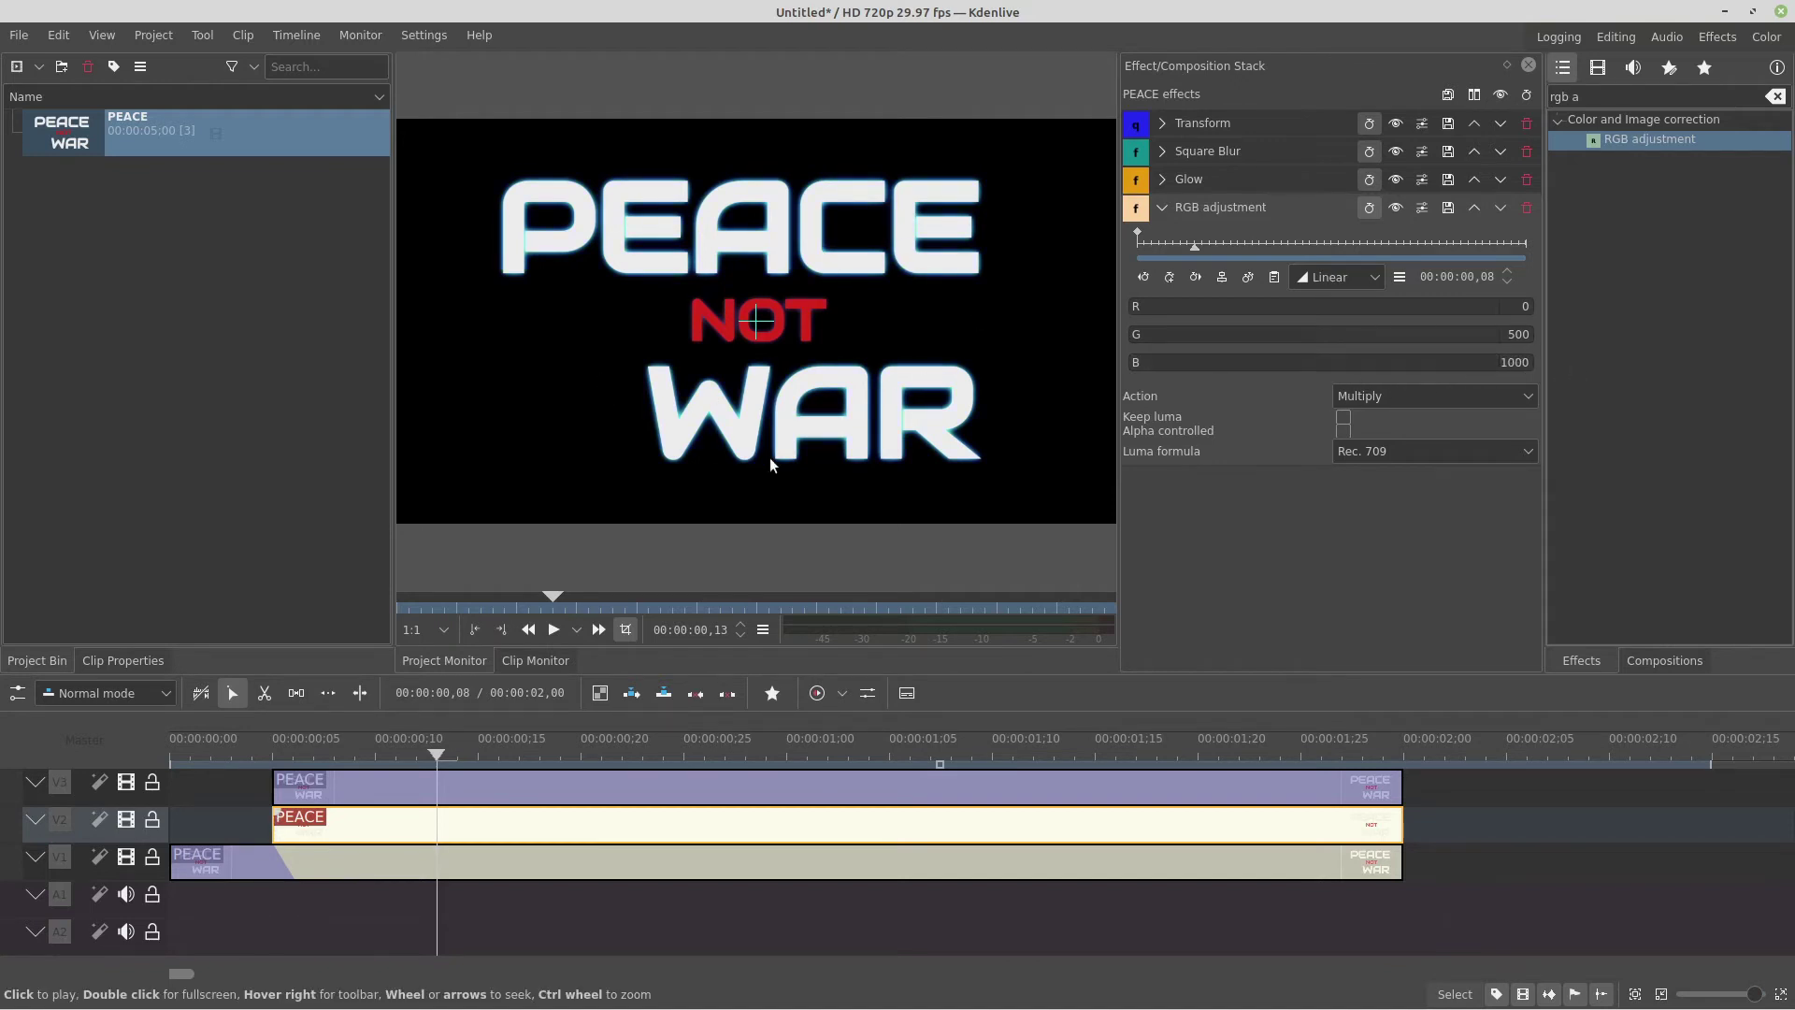
left_click(1165, 204)
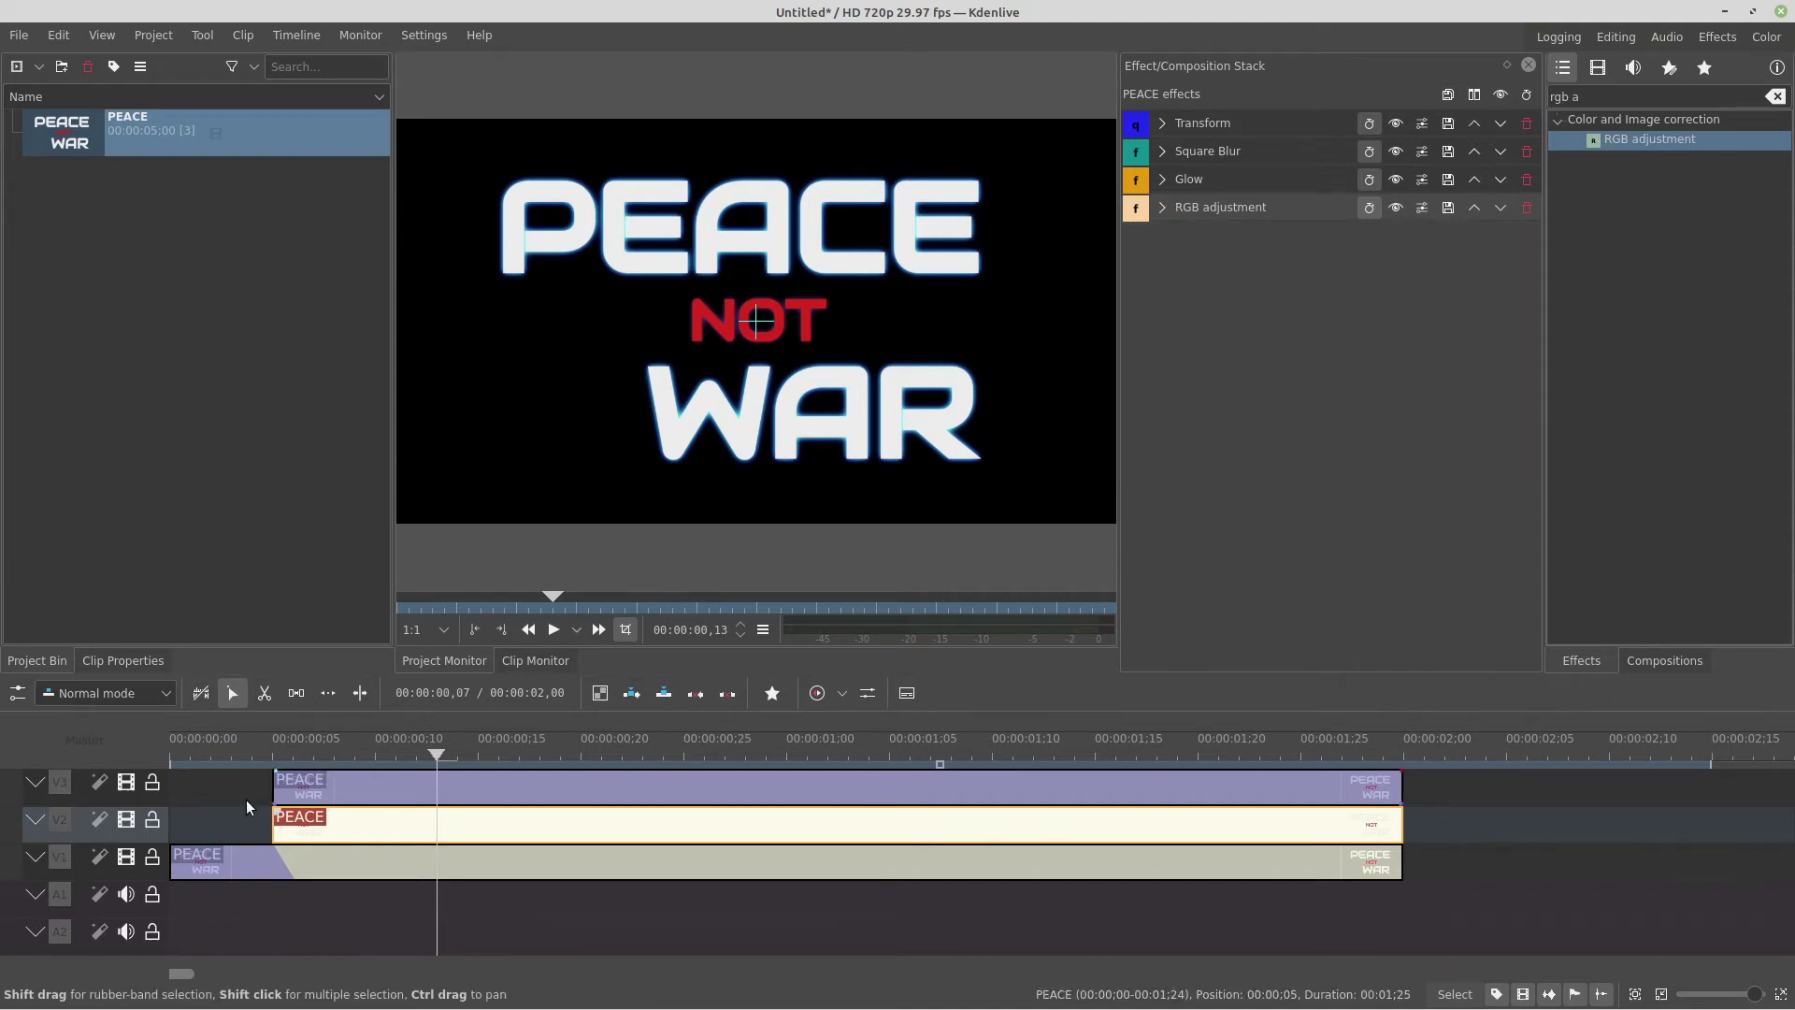
Step: Play the title animation from the start, then insert a new video track above V3
left_click(209, 806)
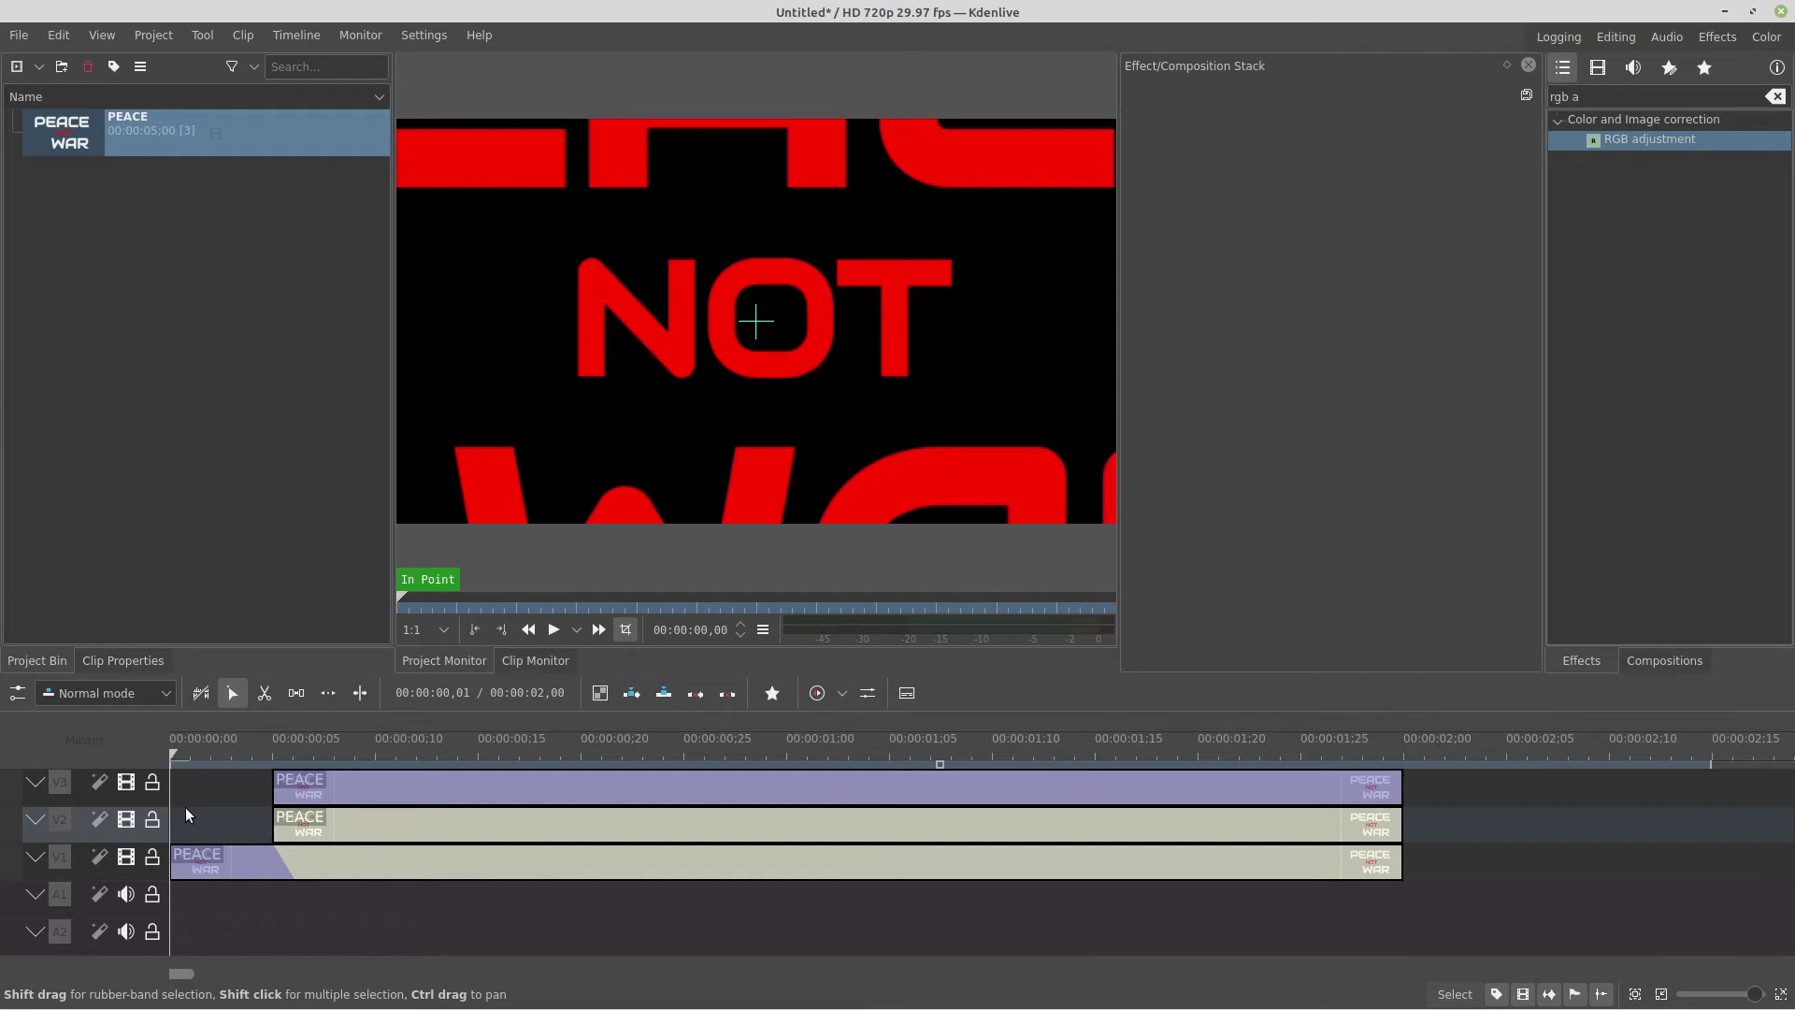
key("space")
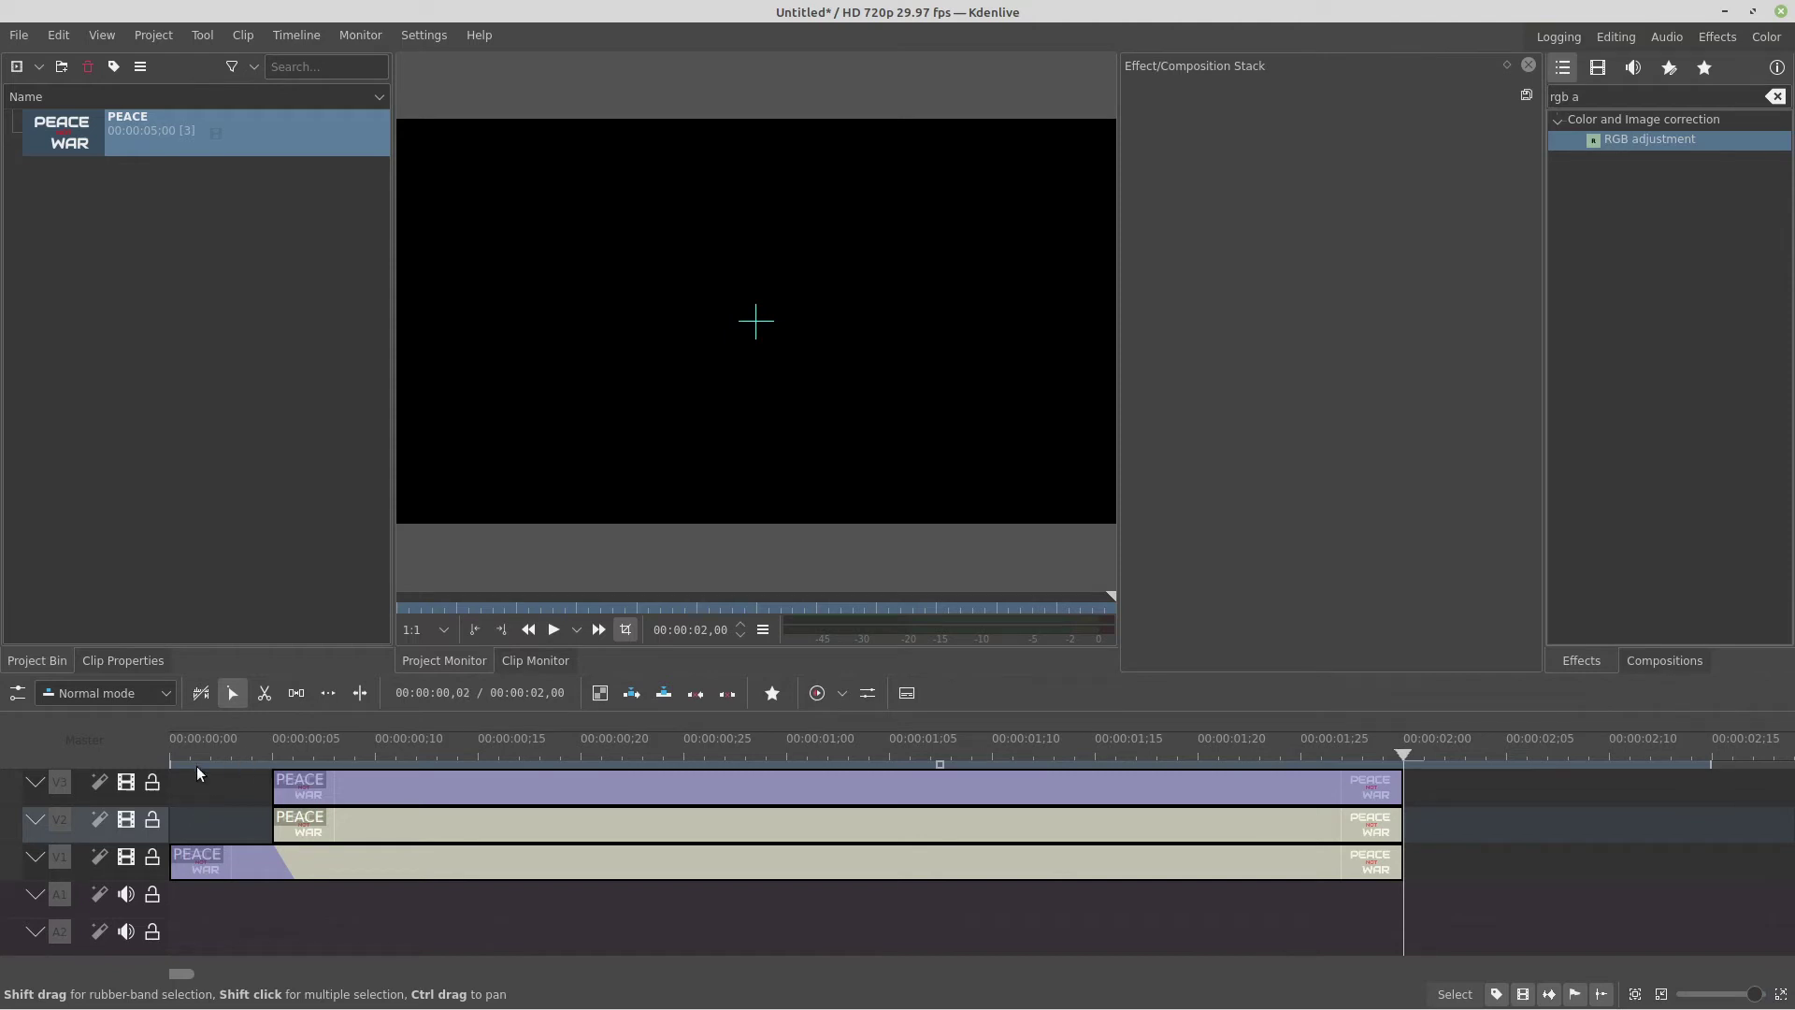
right_click(122, 792)
left_click(150, 803)
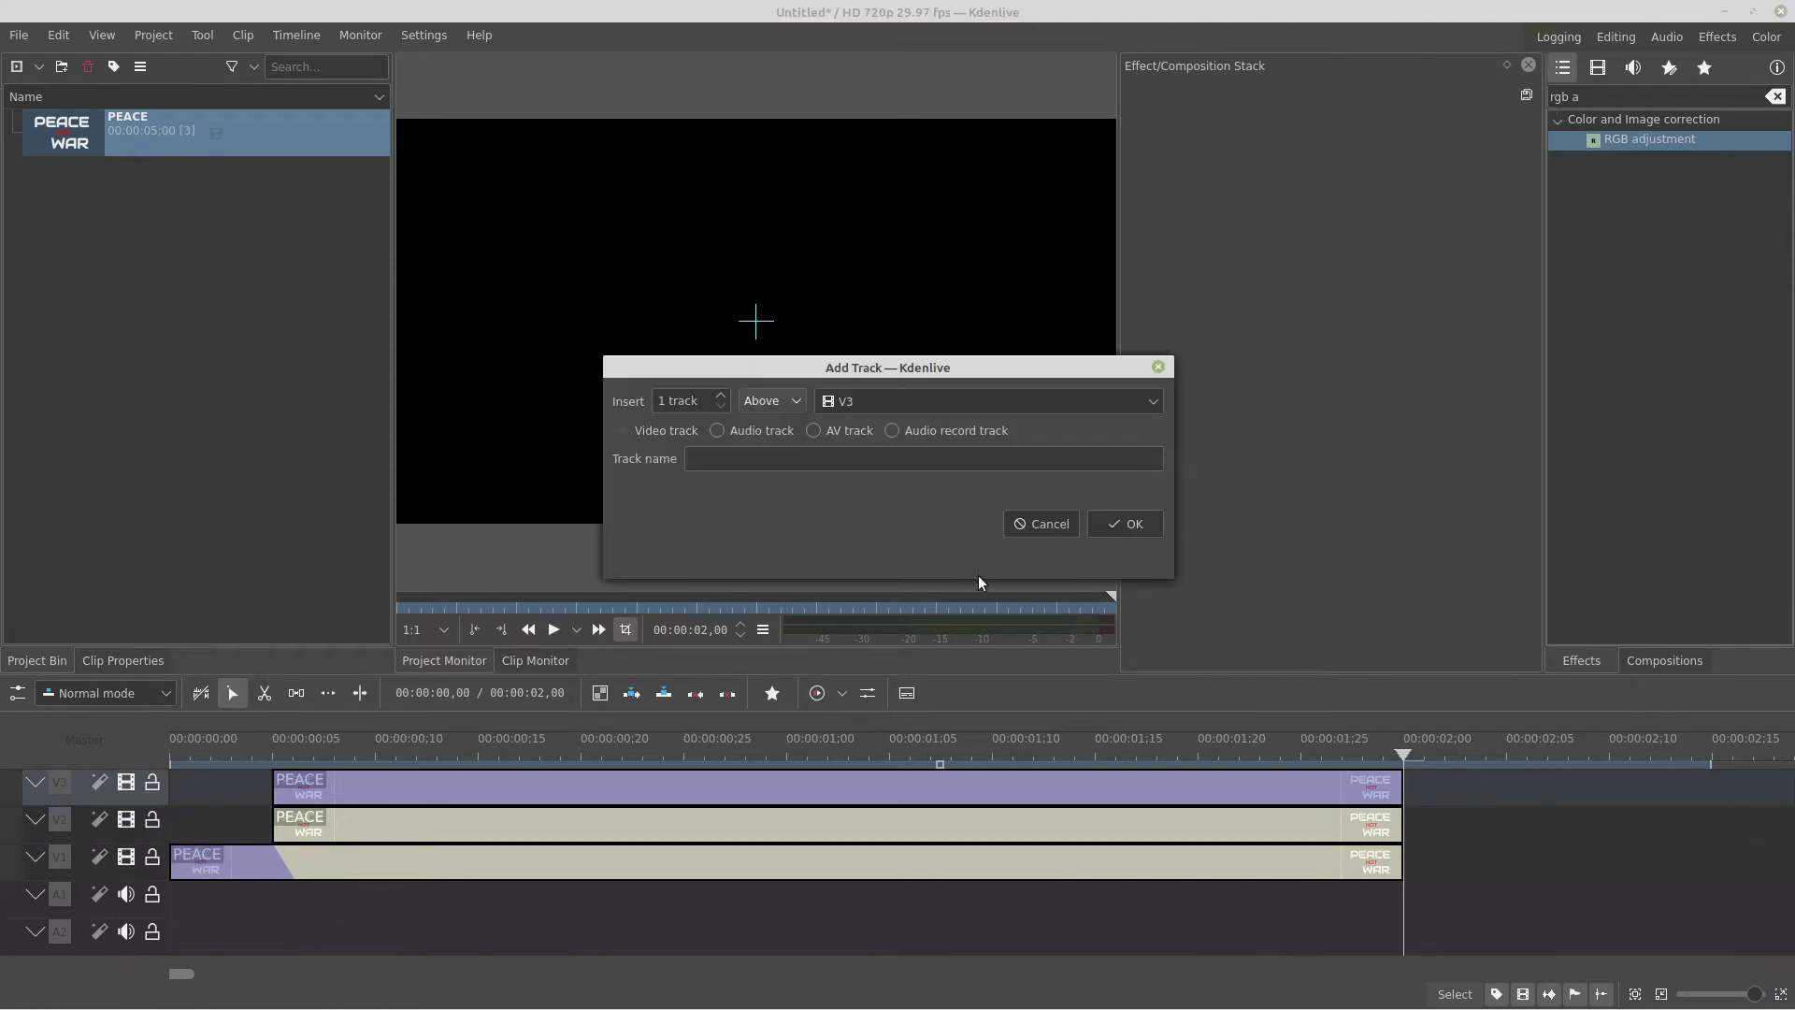
left_click(1119, 522)
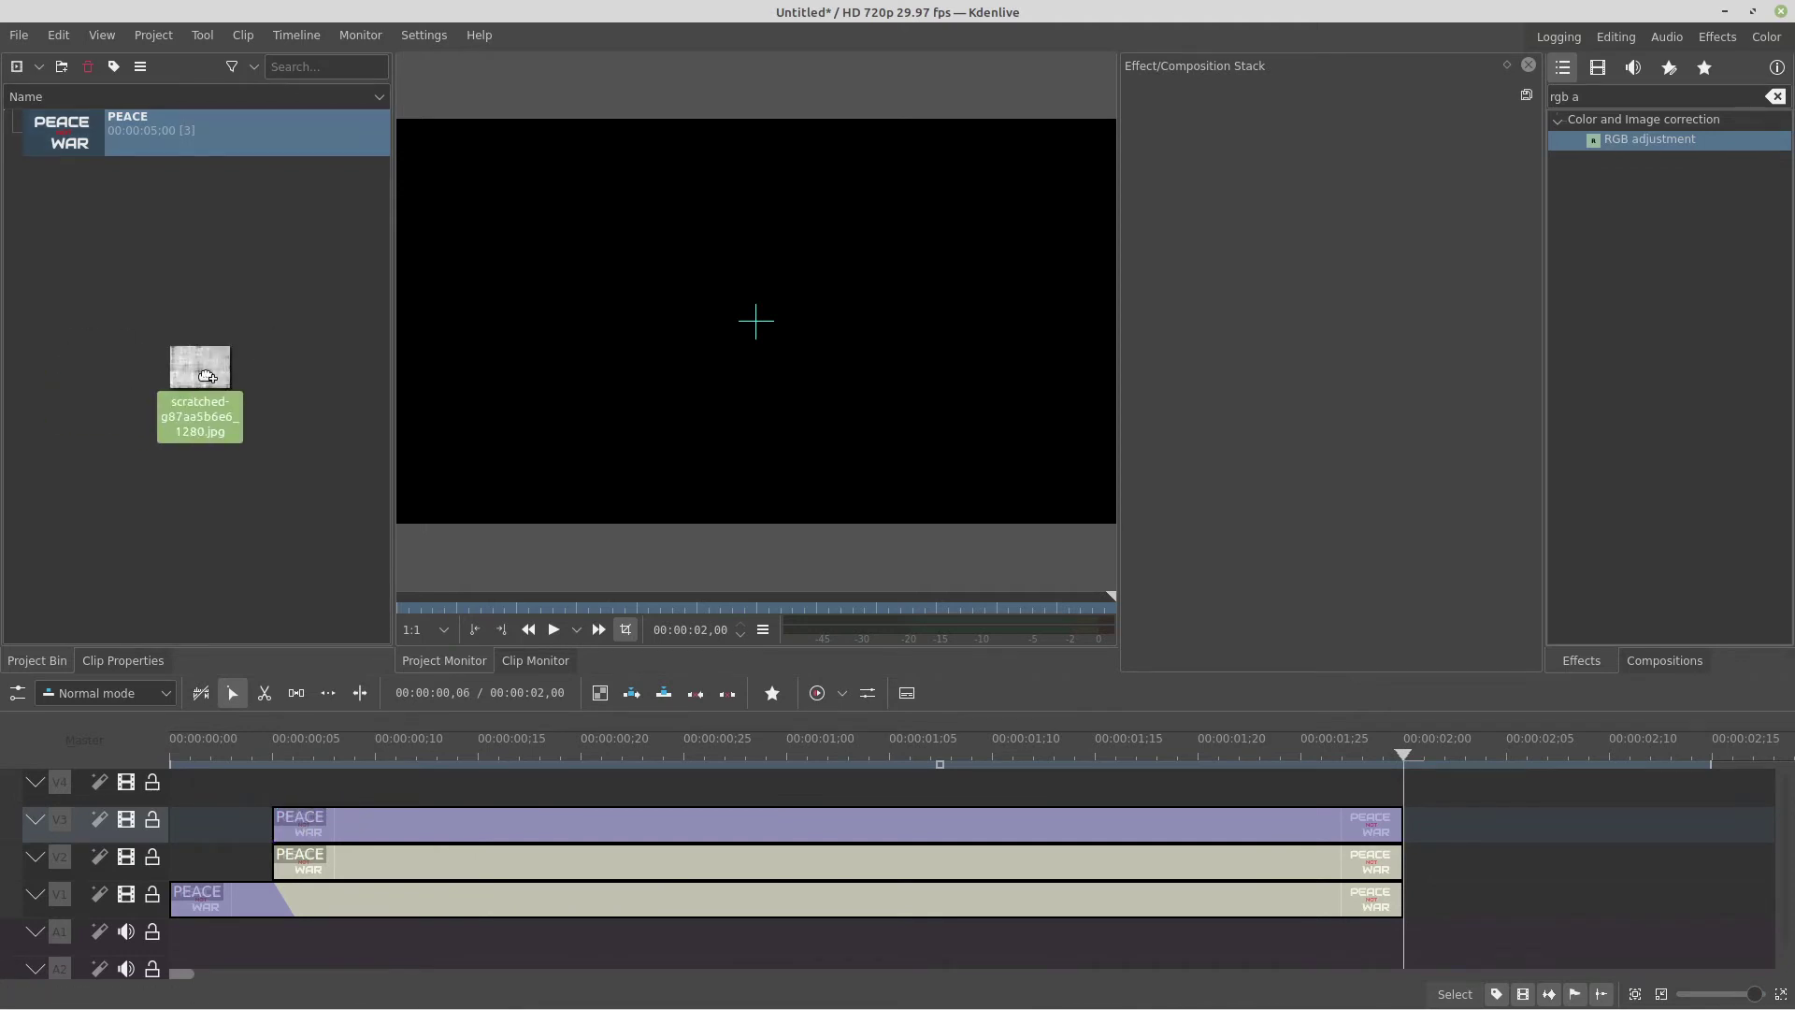
Step: Rename the scratch image clip to 'overlay' and cut its timeline clip at two seconds
right_click(227, 170)
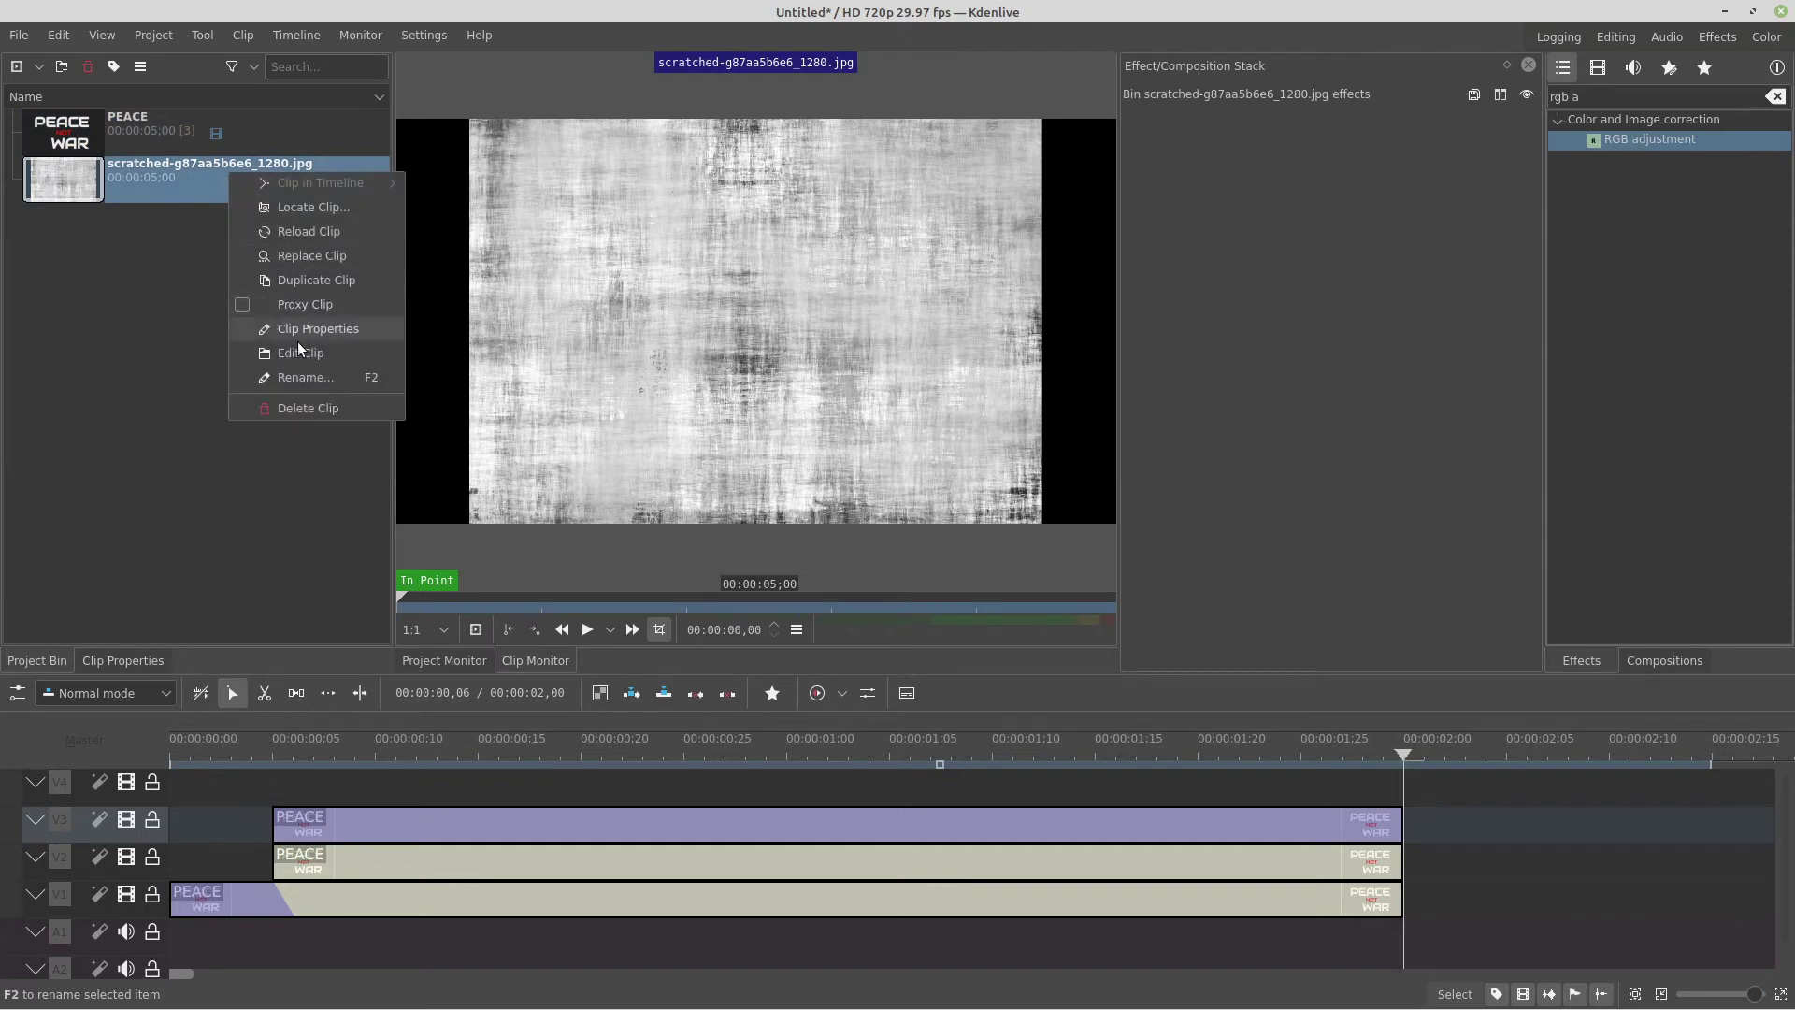
left_click(303, 382)
type("overlay")
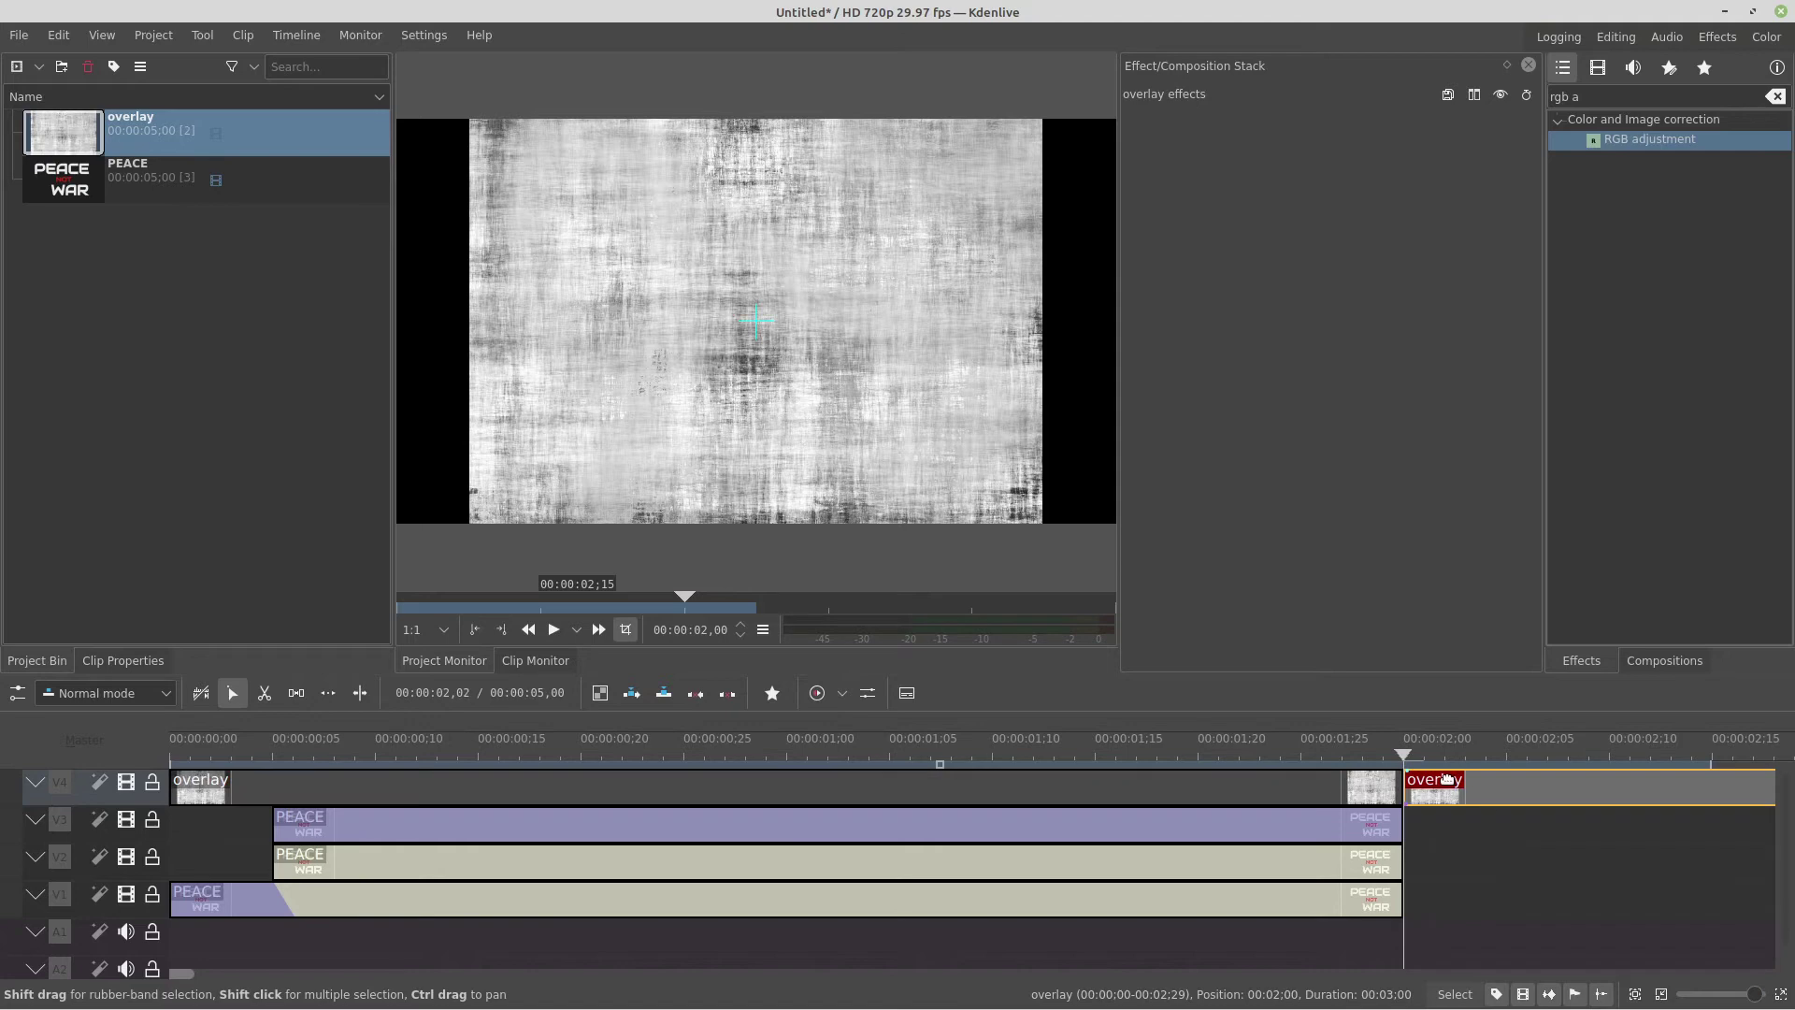
key("Delete")
left_click_drag(1371, 743, 493, 814)
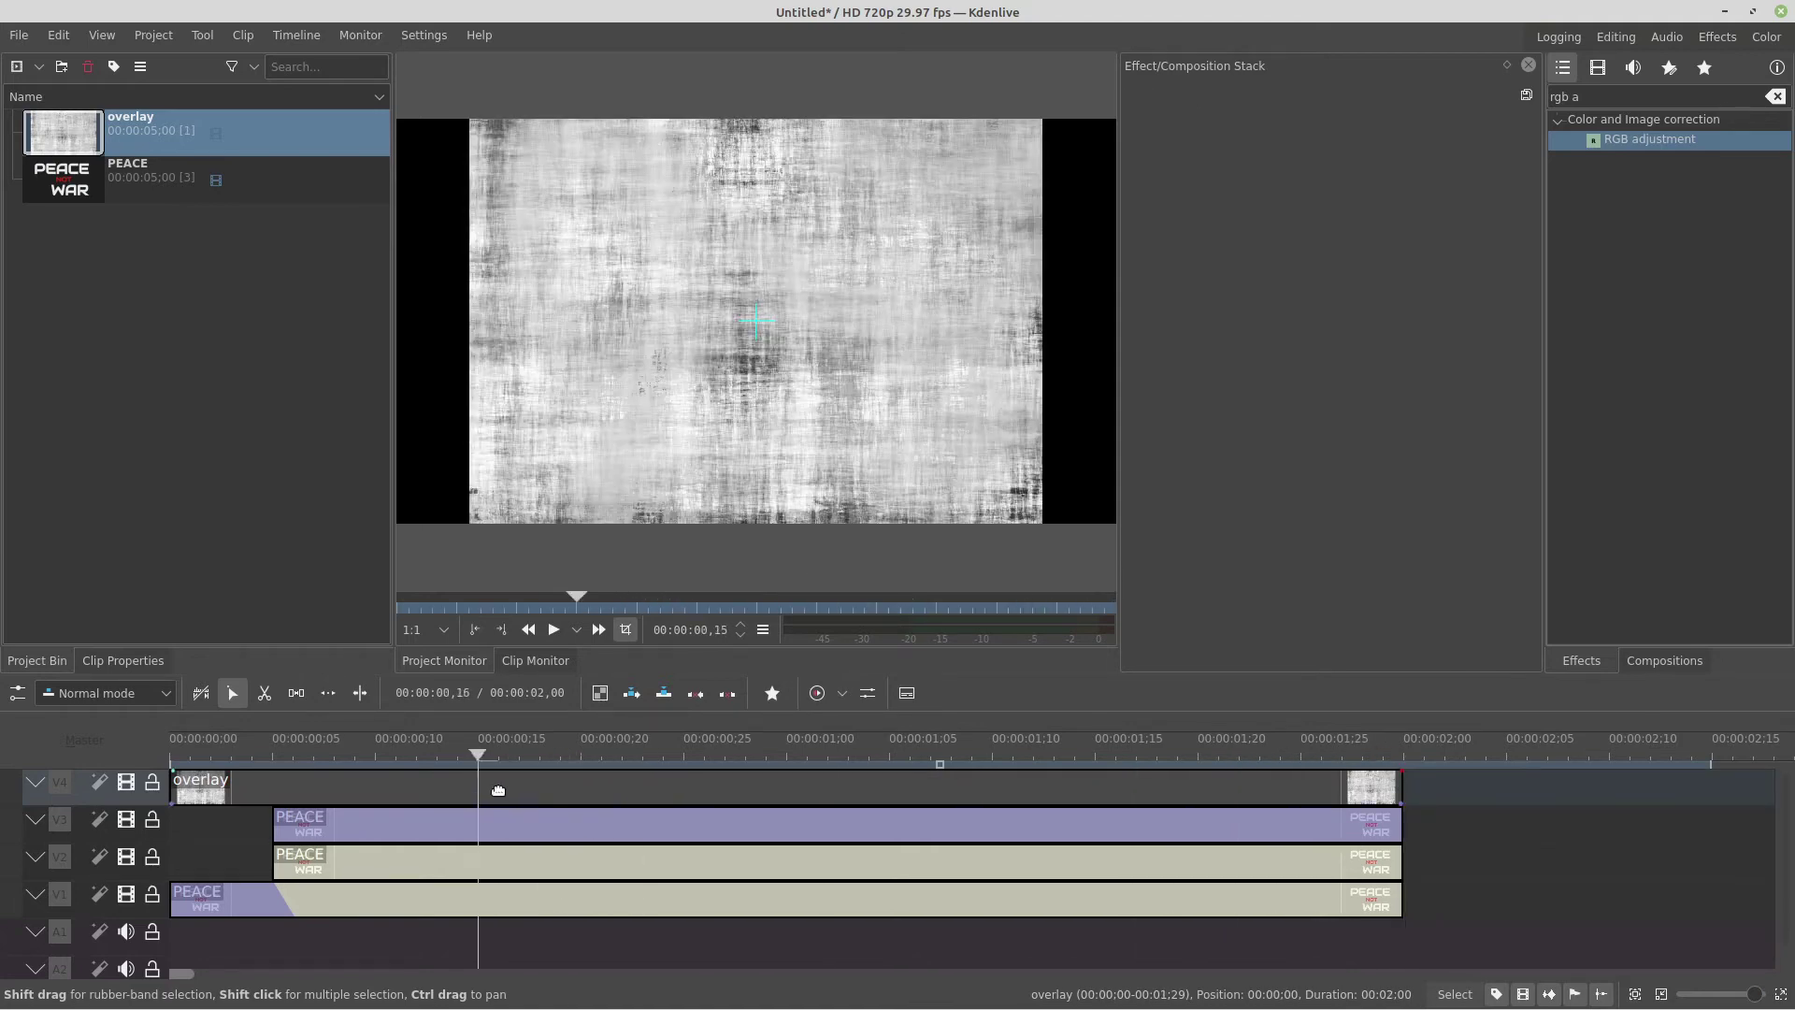
Step: Hide the overlay track and add two Wipe compositions under the overlay clip, the first covering only the opening frames
left_click(365, 822)
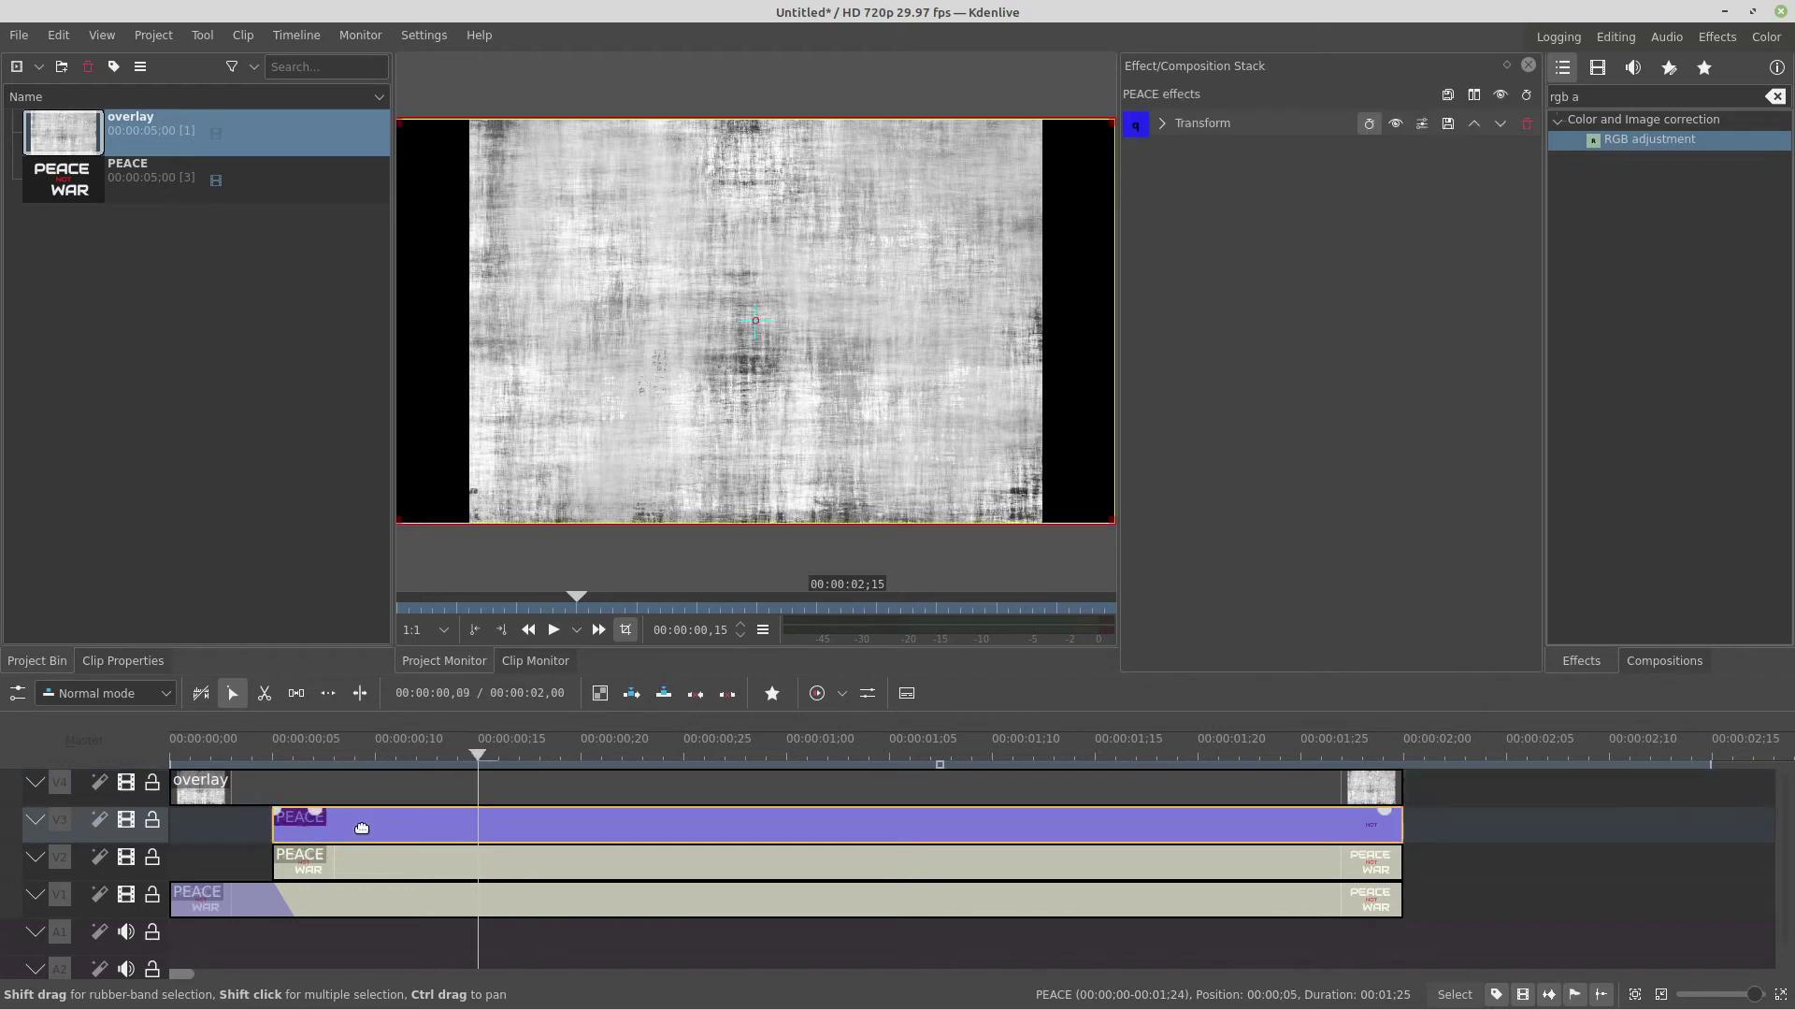
left_click(271, 889)
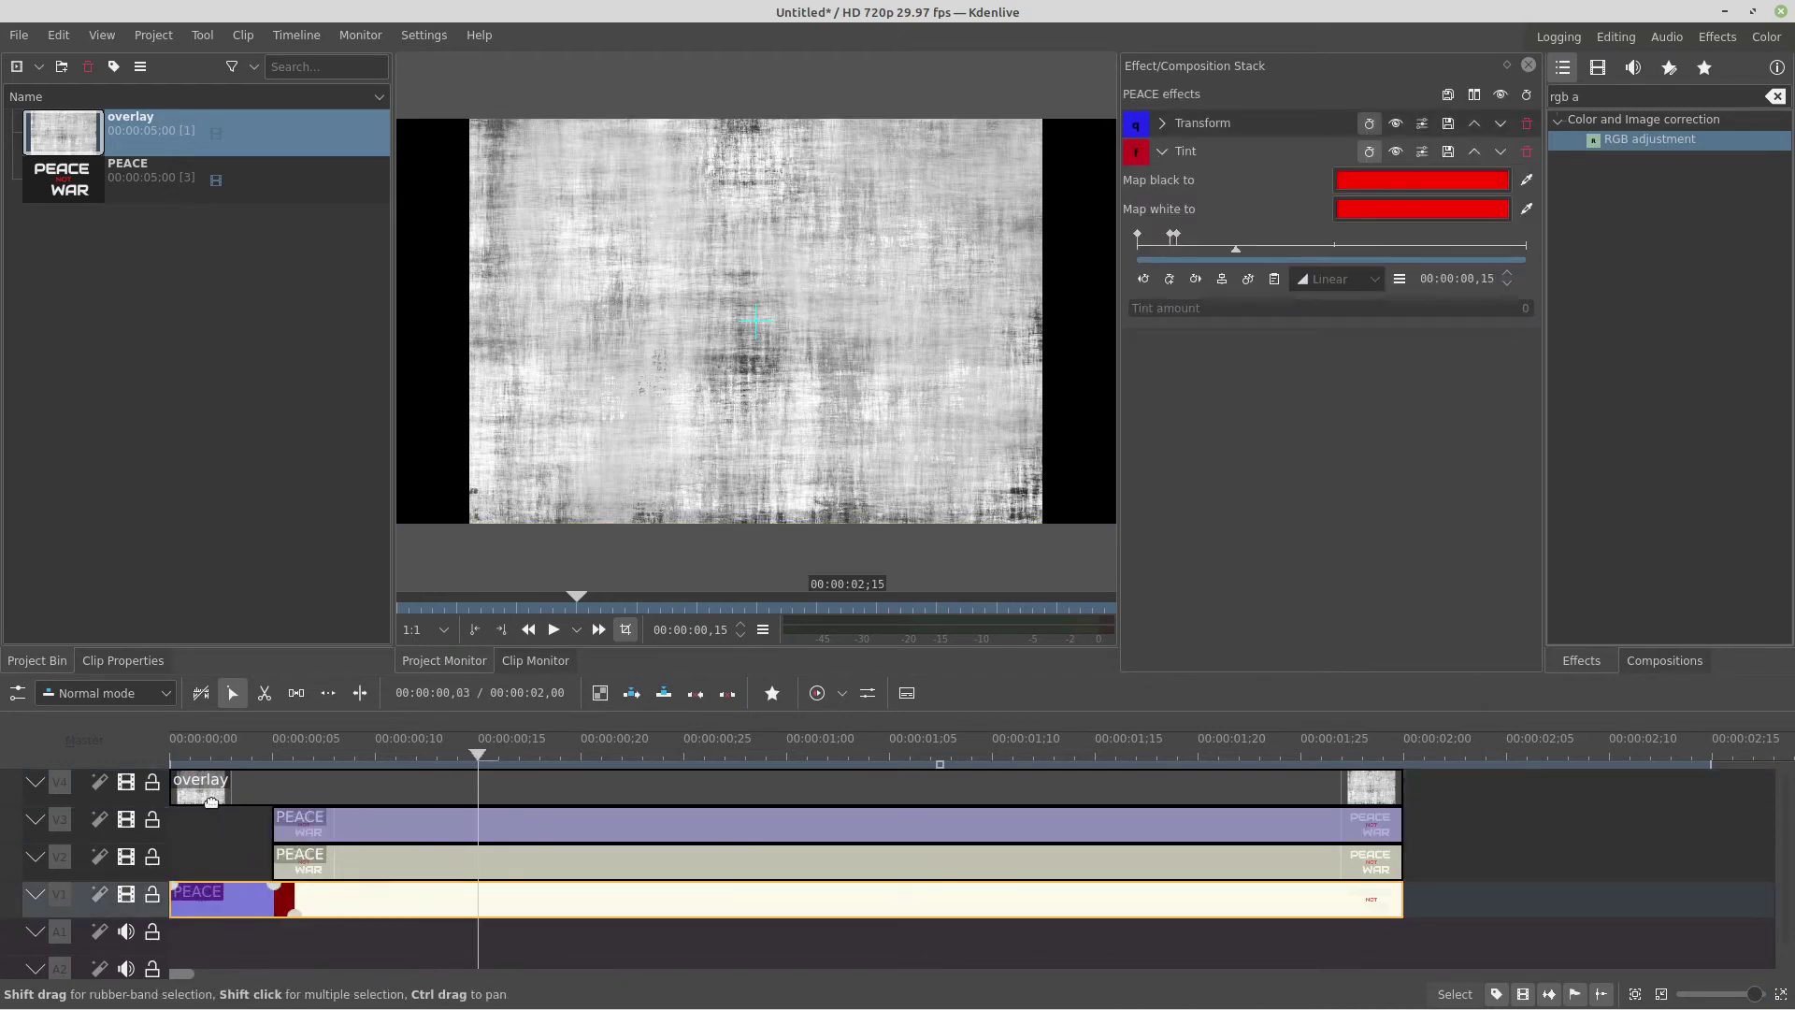
left_click(127, 780)
left_click(189, 837)
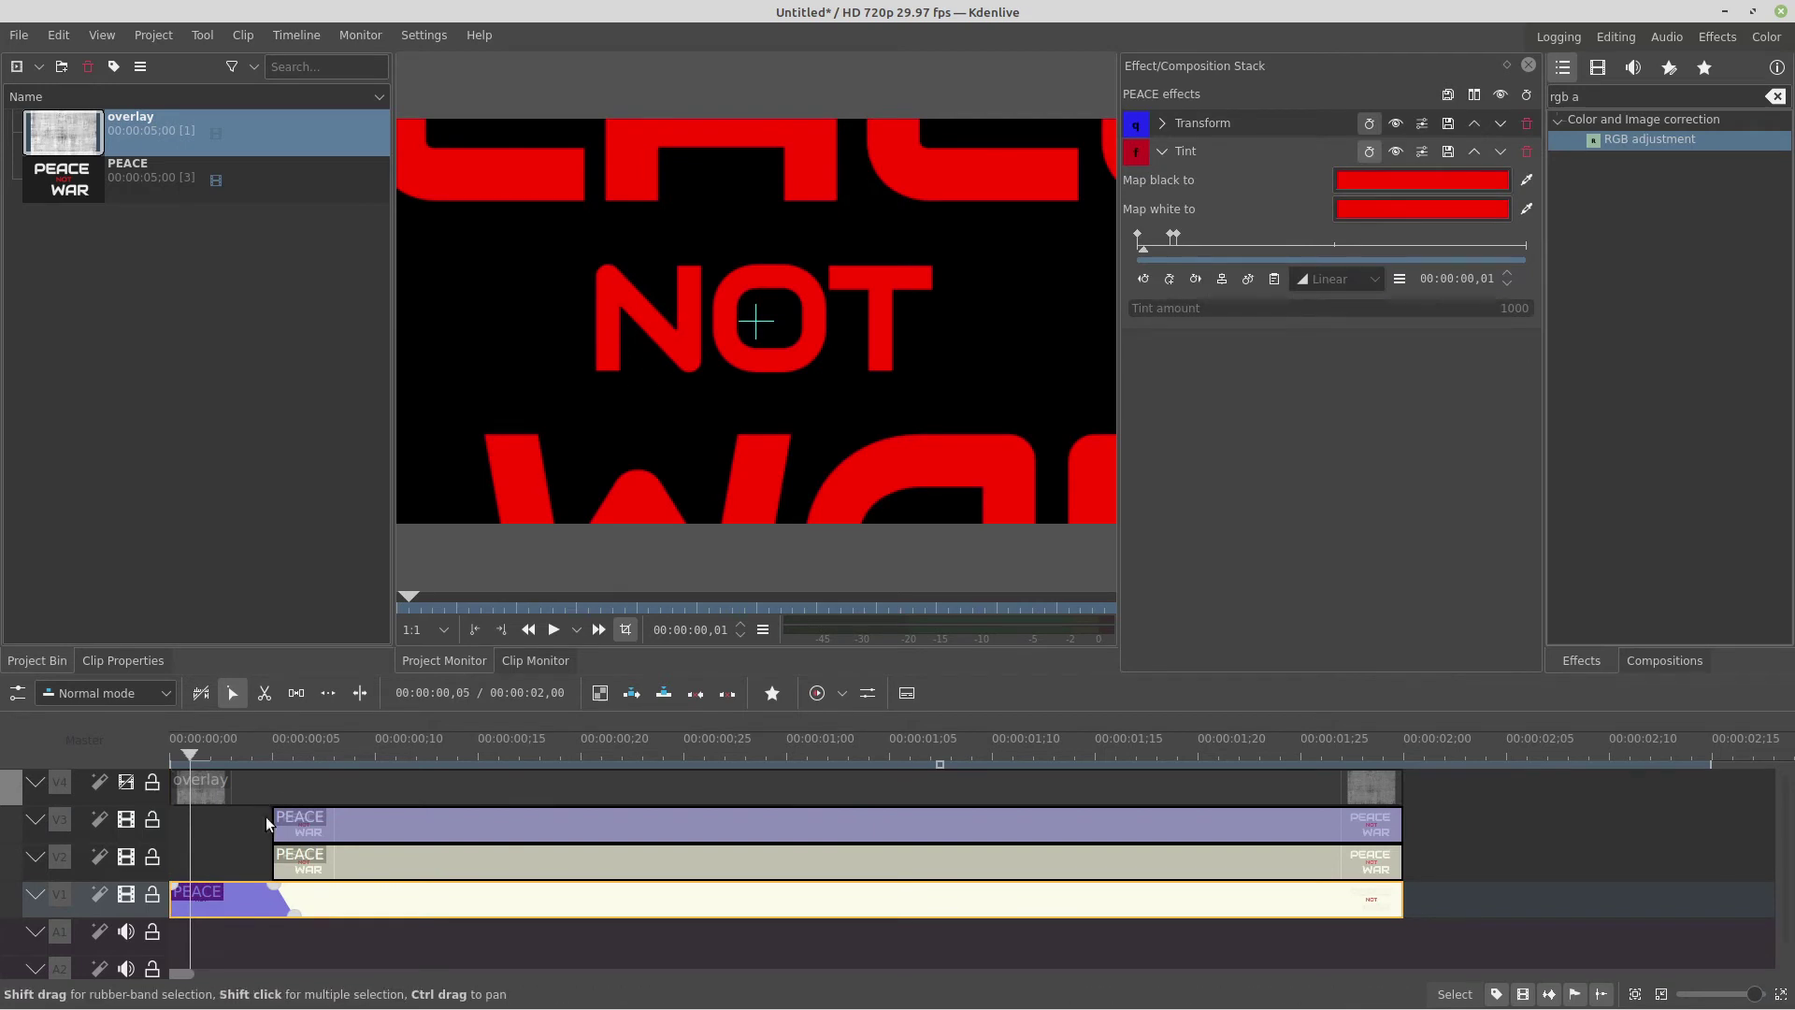
left_click(354, 751)
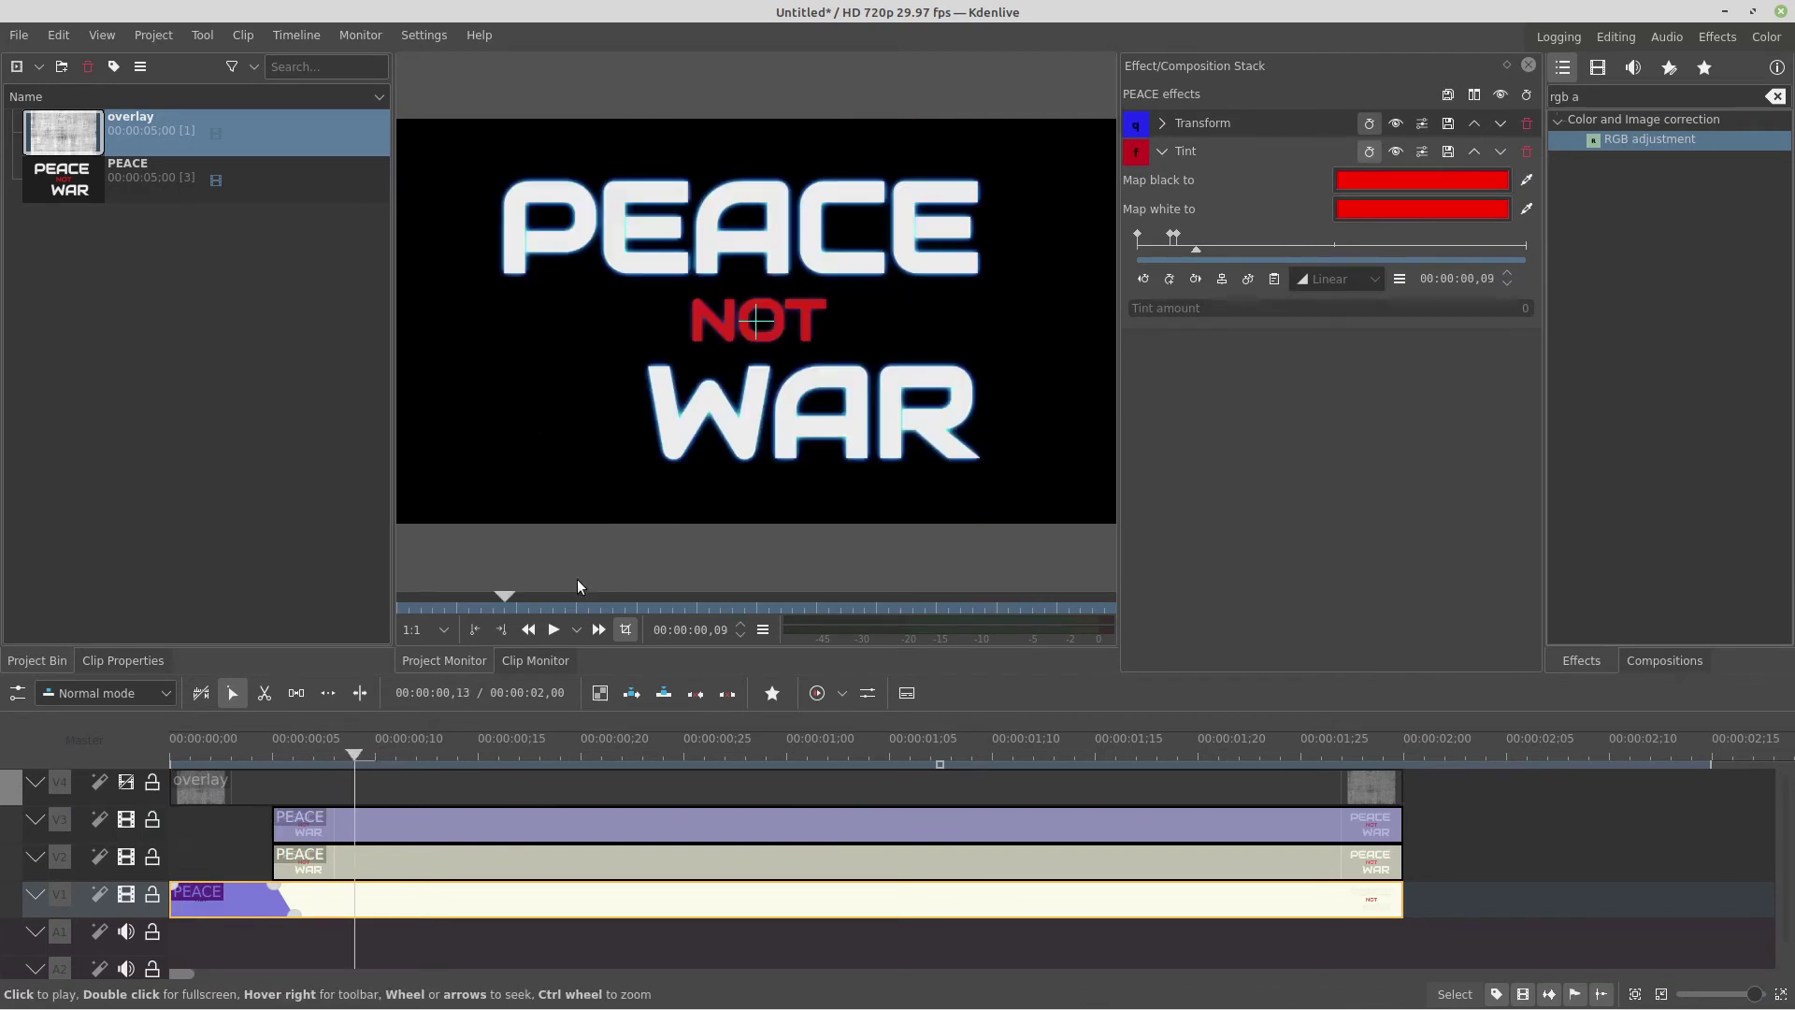
left_click(182, 804)
left_click_drag(1400, 799, 271, 800)
left_click(234, 756)
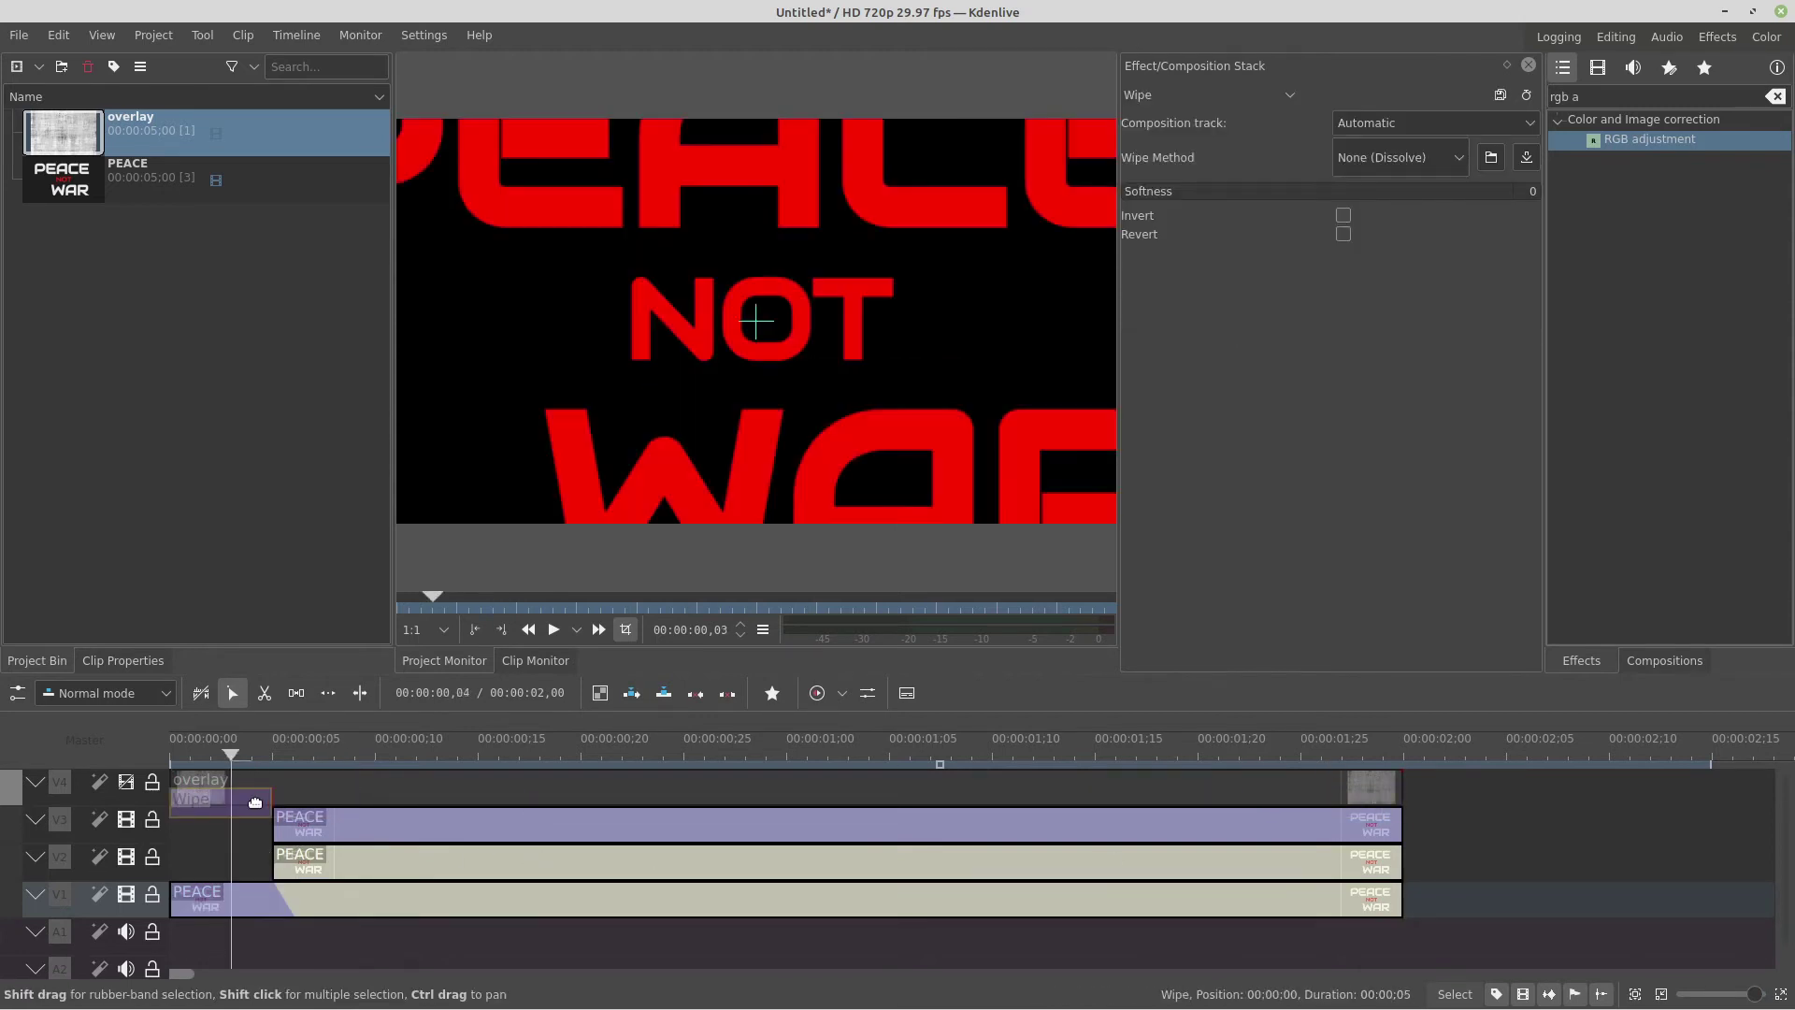
left_click(1397, 806)
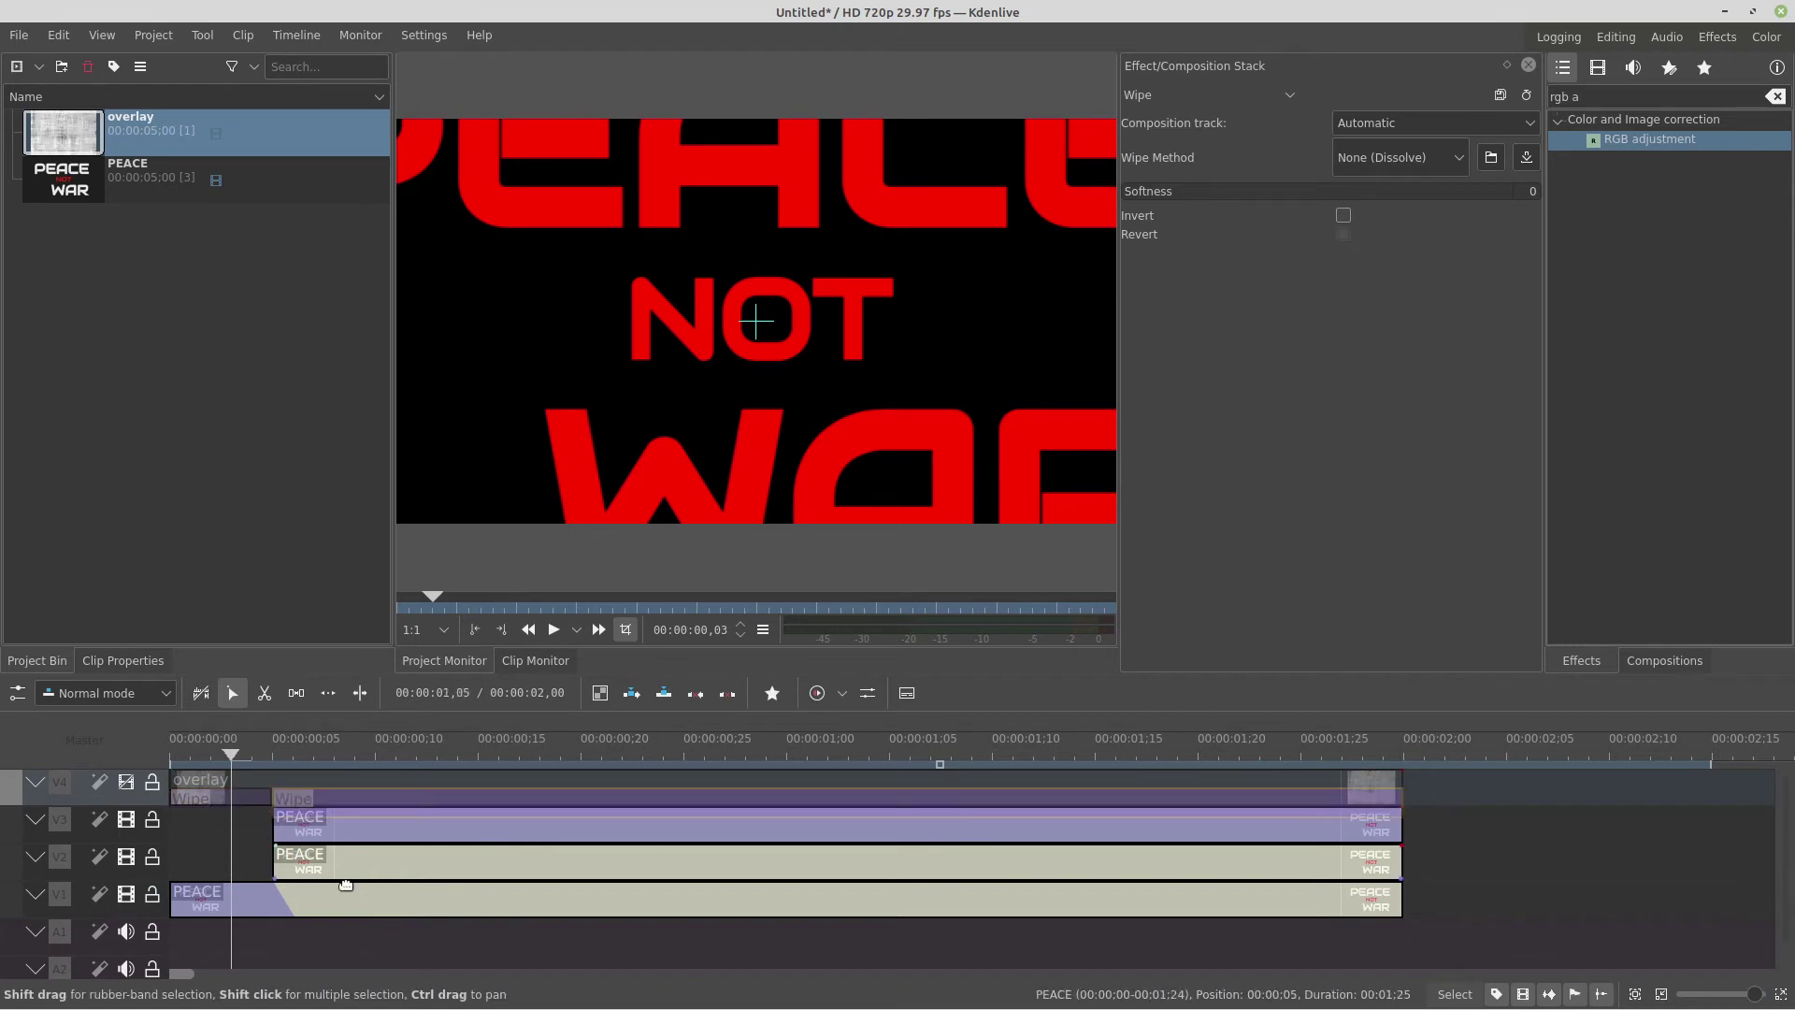
left_click(317, 754)
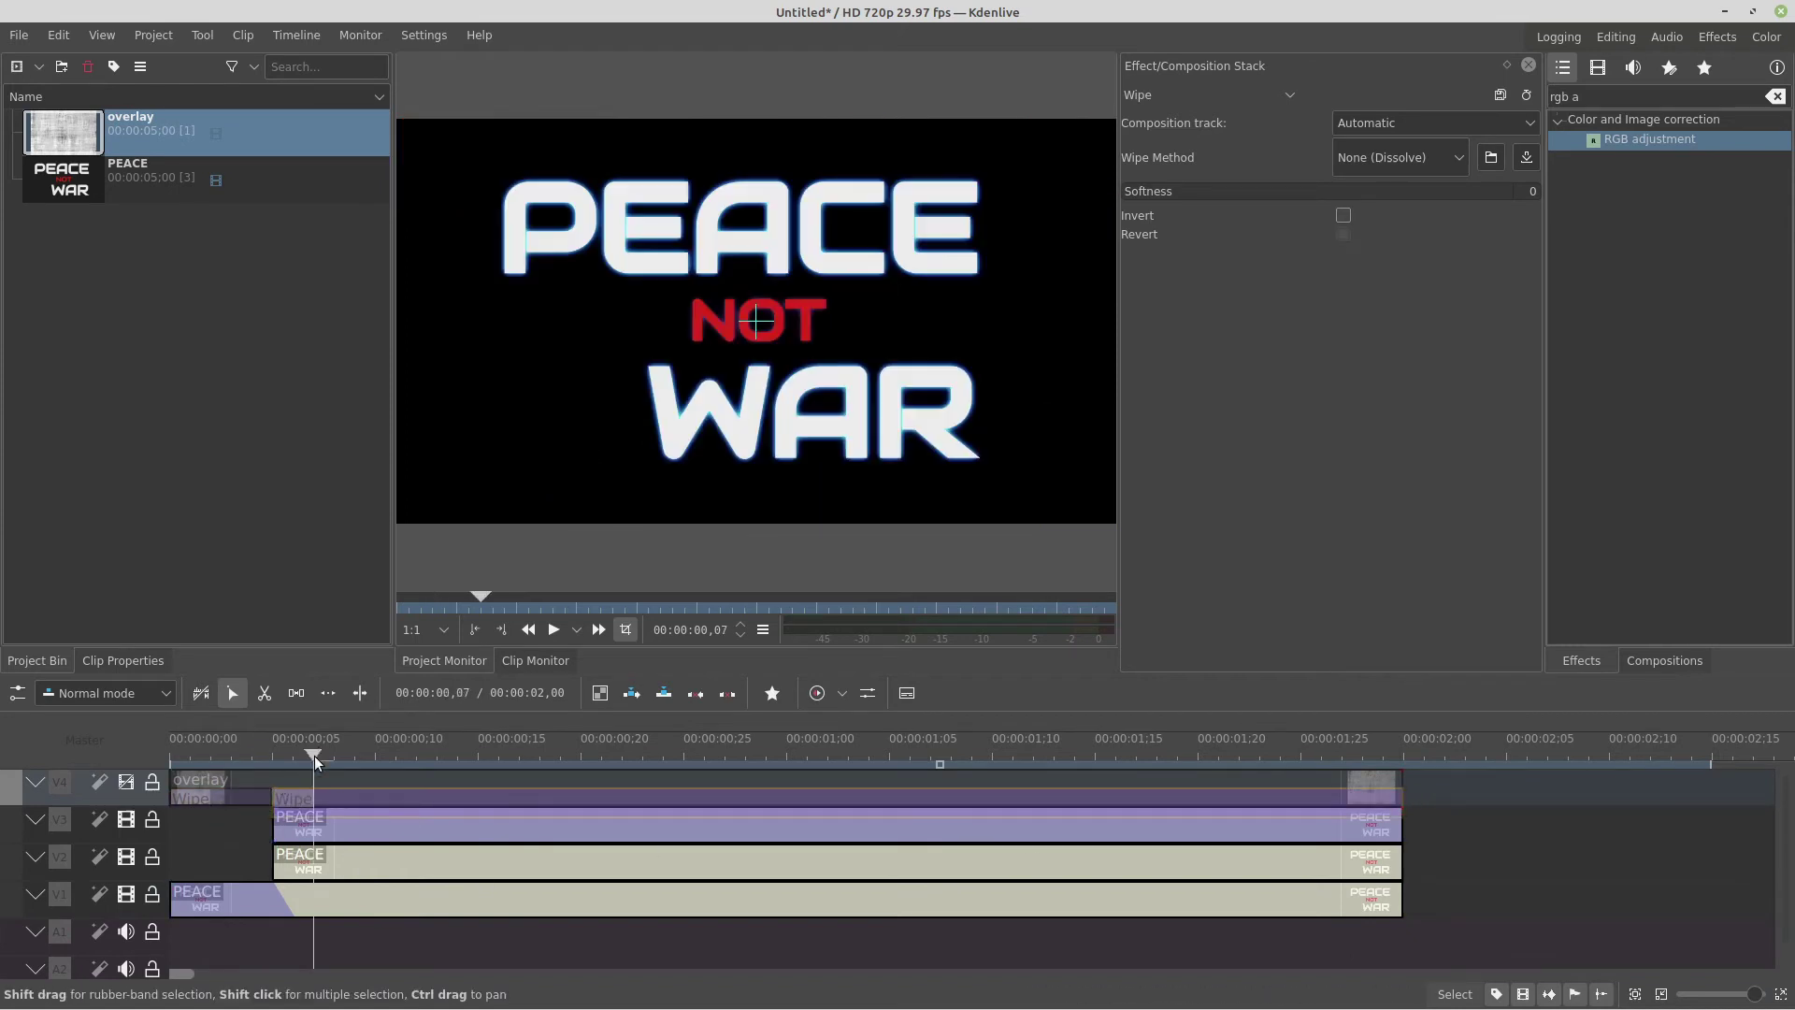
left_click(232, 754)
Step: Set the first composition to Multiply onto track V1 and re-enable the overlay track
left_click(228, 796)
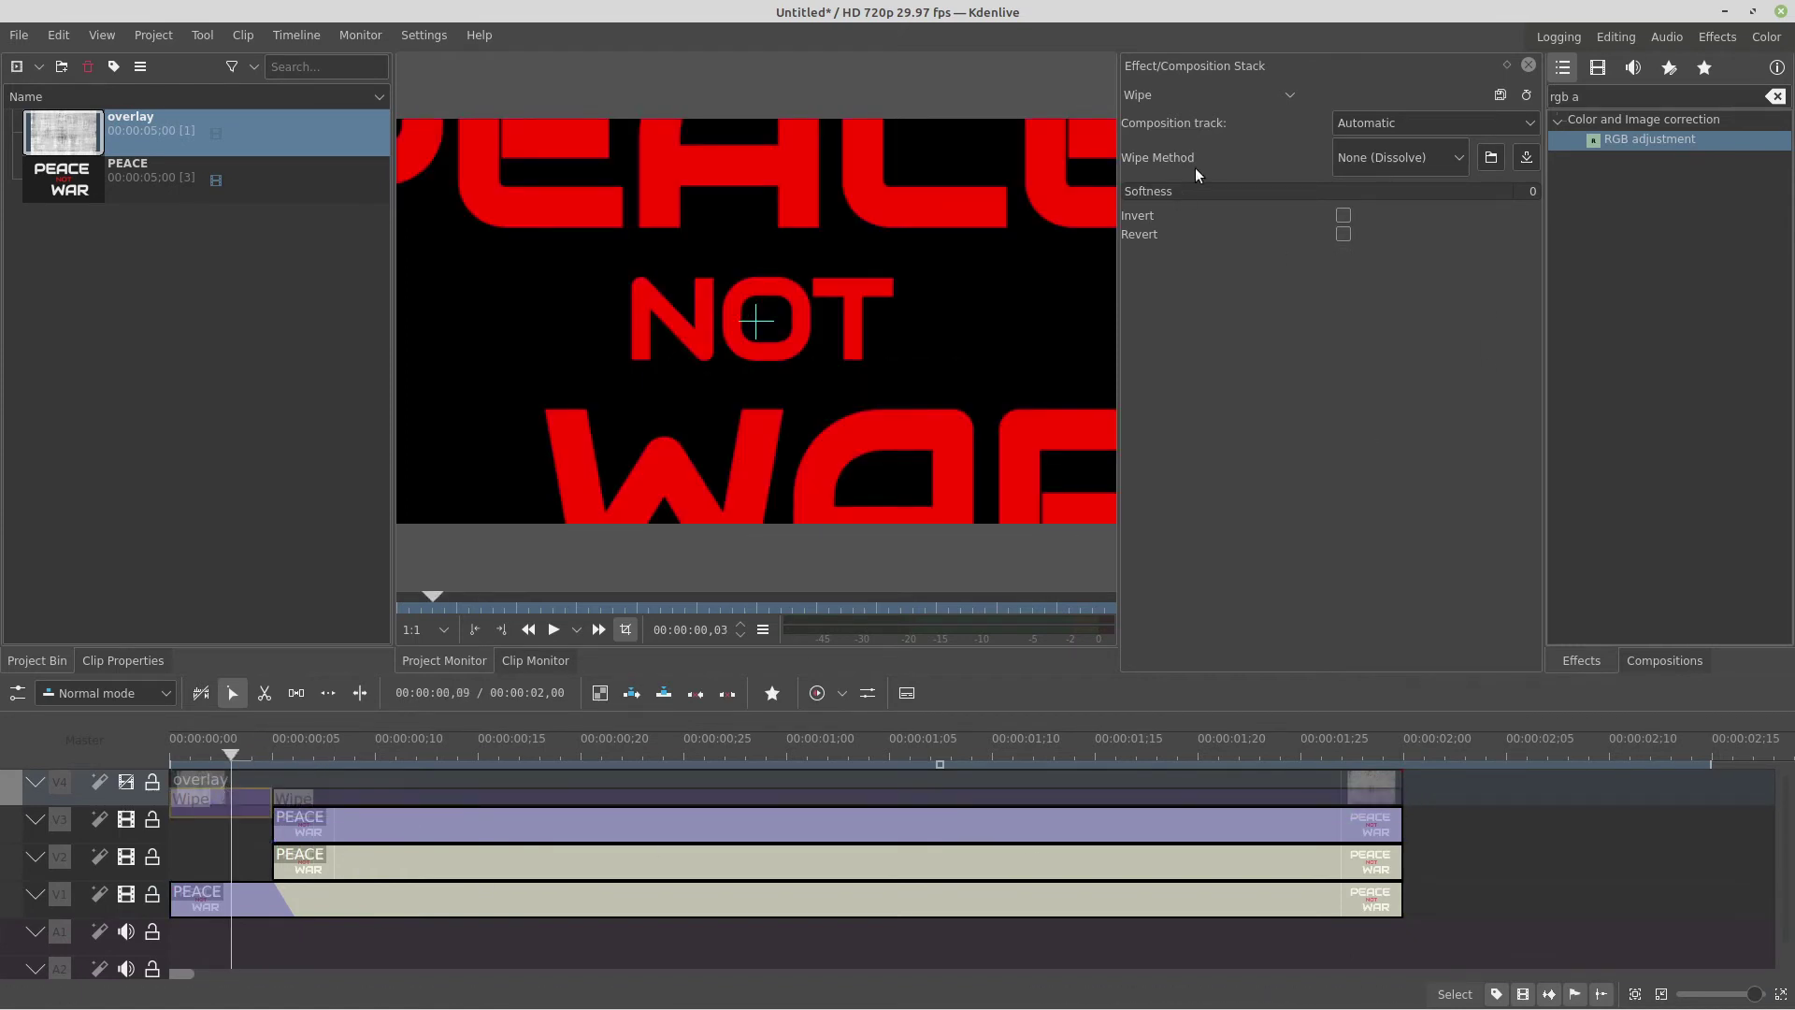
left_click(1226, 98)
scroll(1292, 275, "up", 3)
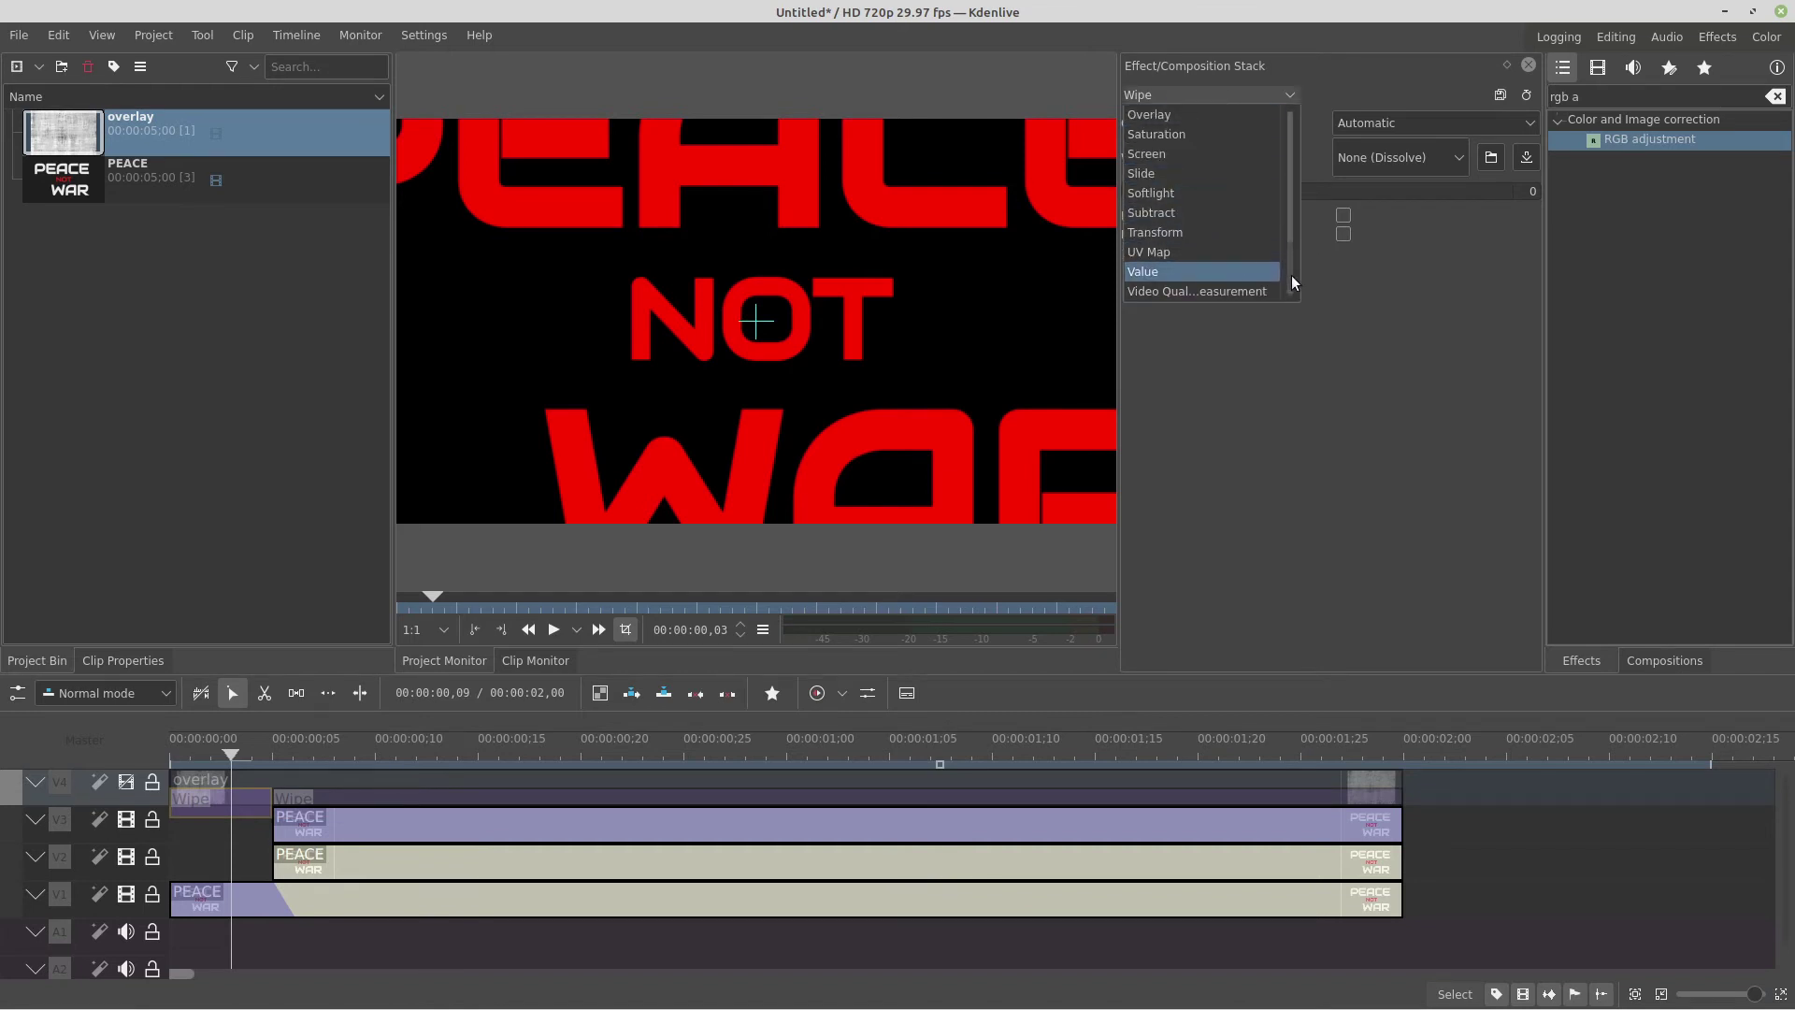
left_click(1220, 153)
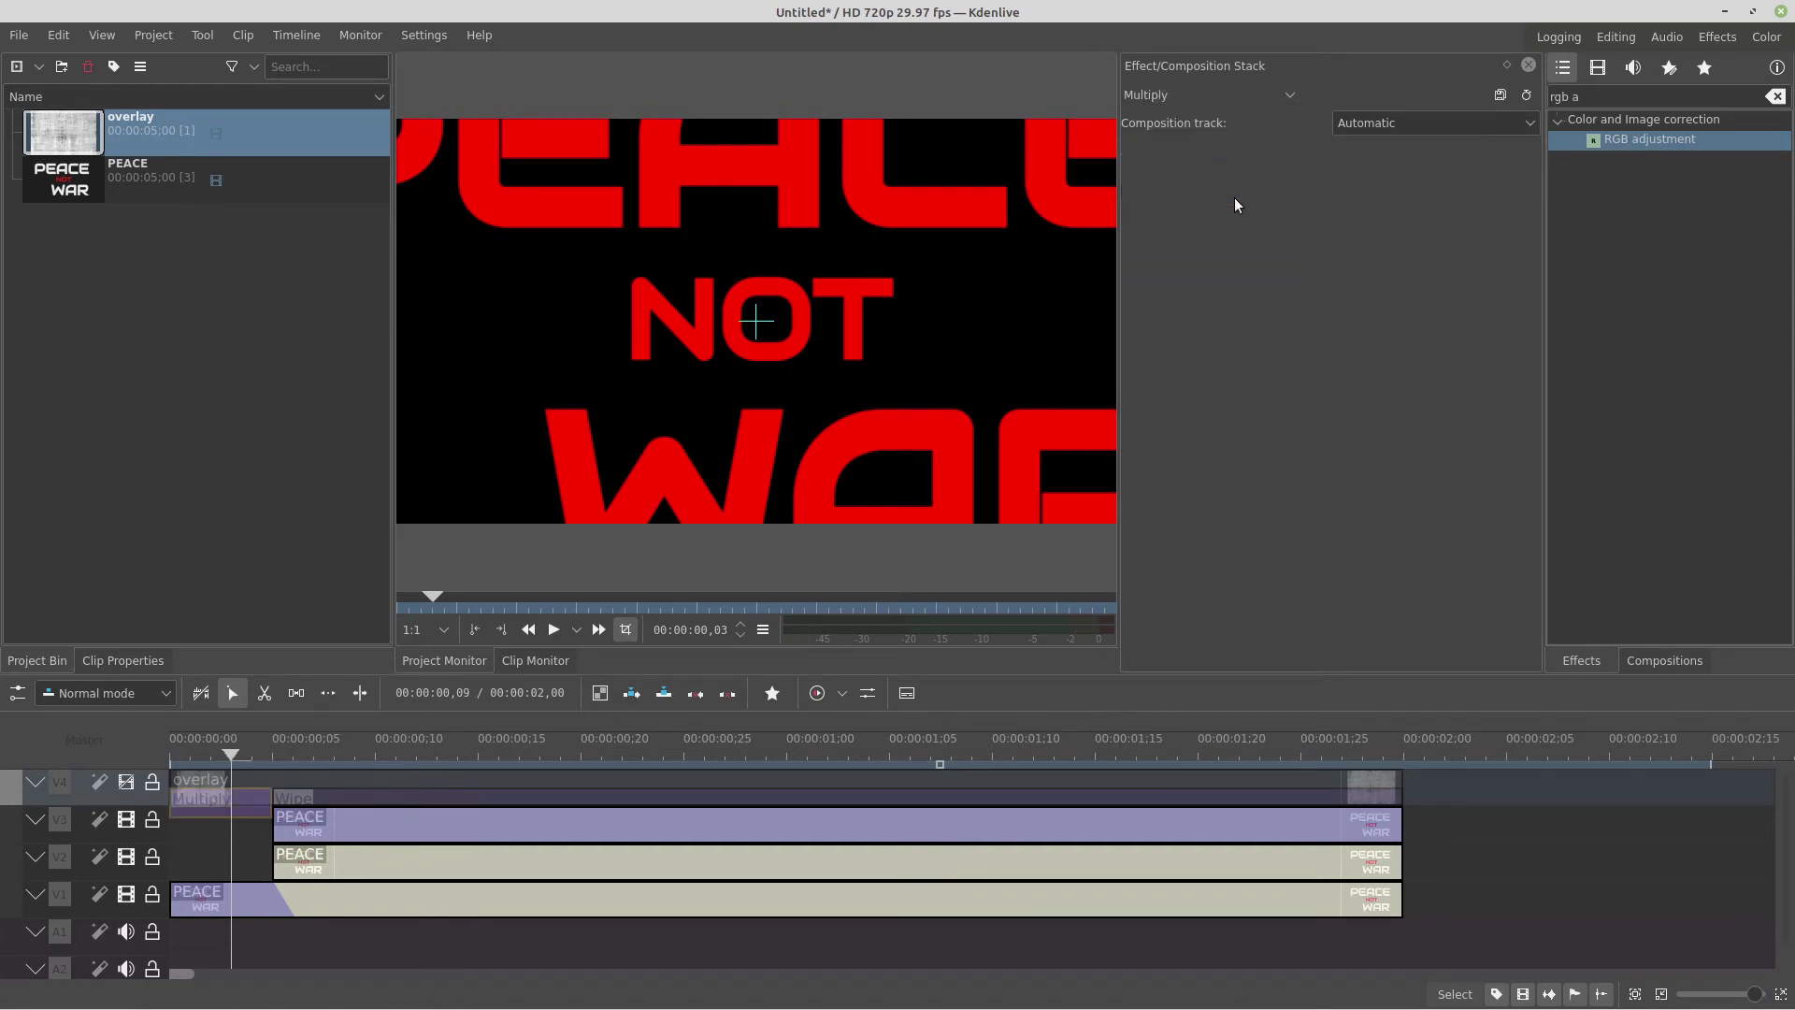
left_click(1445, 125)
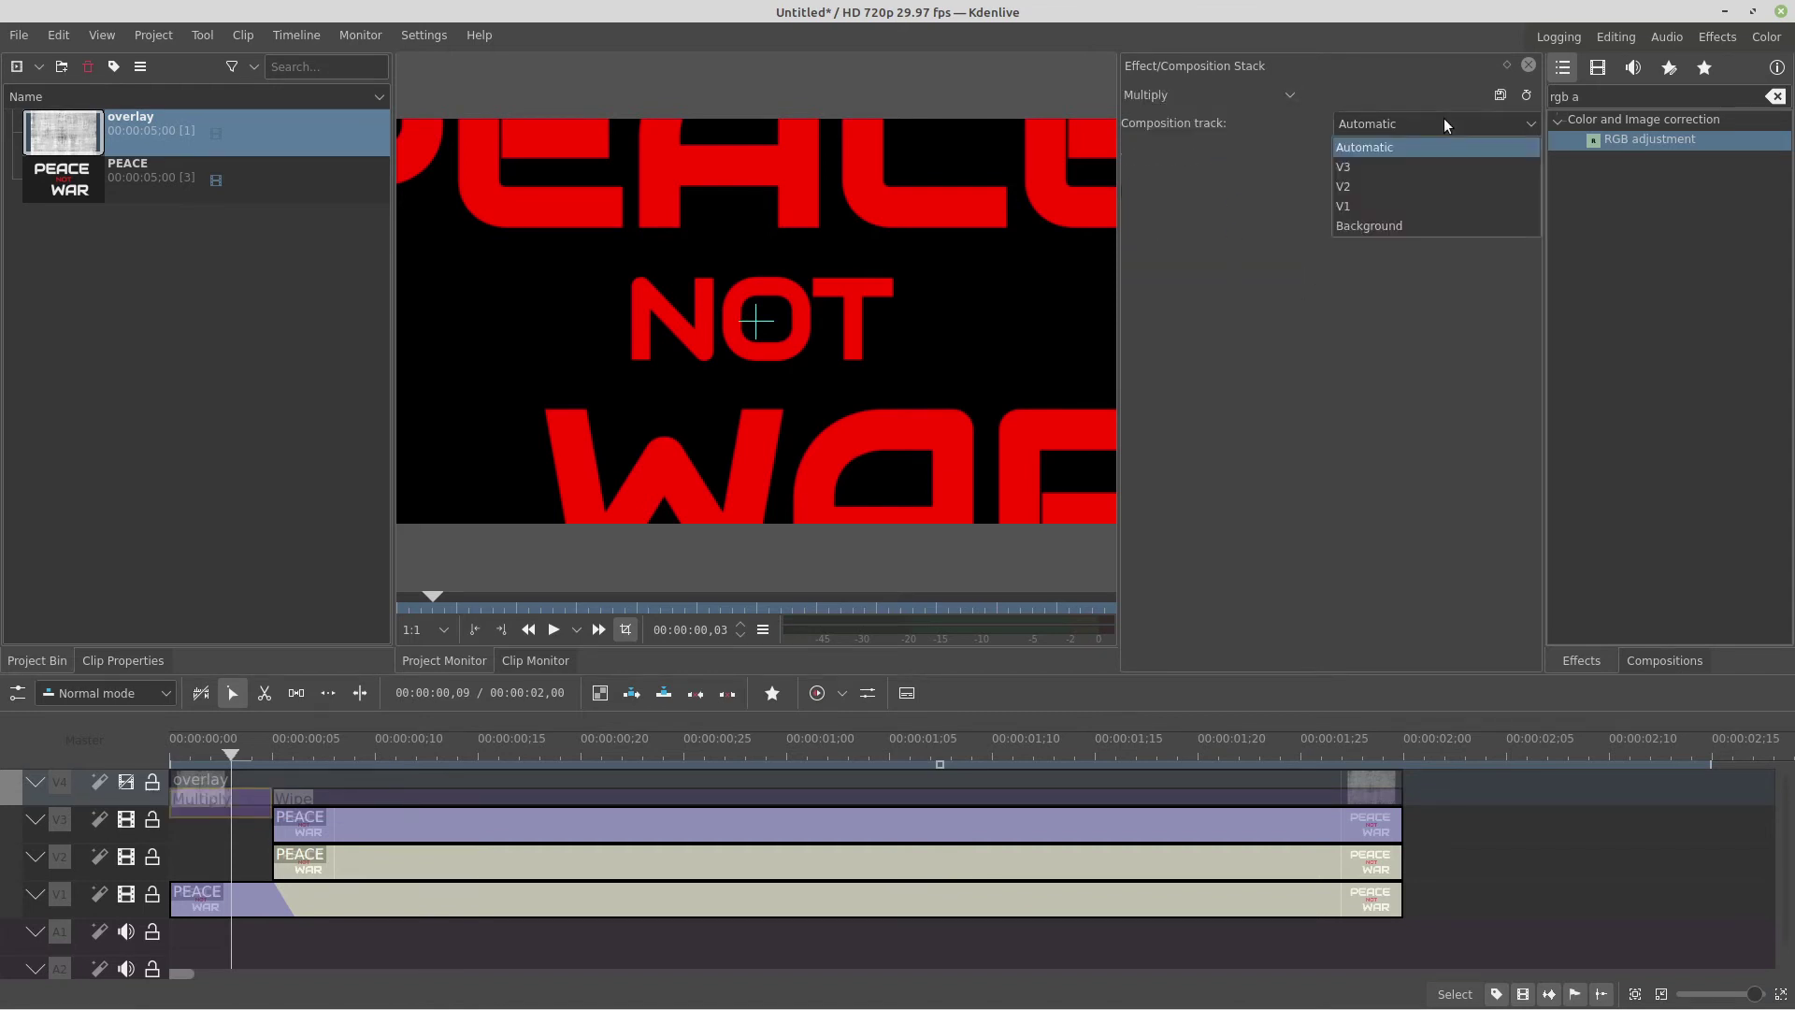
left_click(1363, 206)
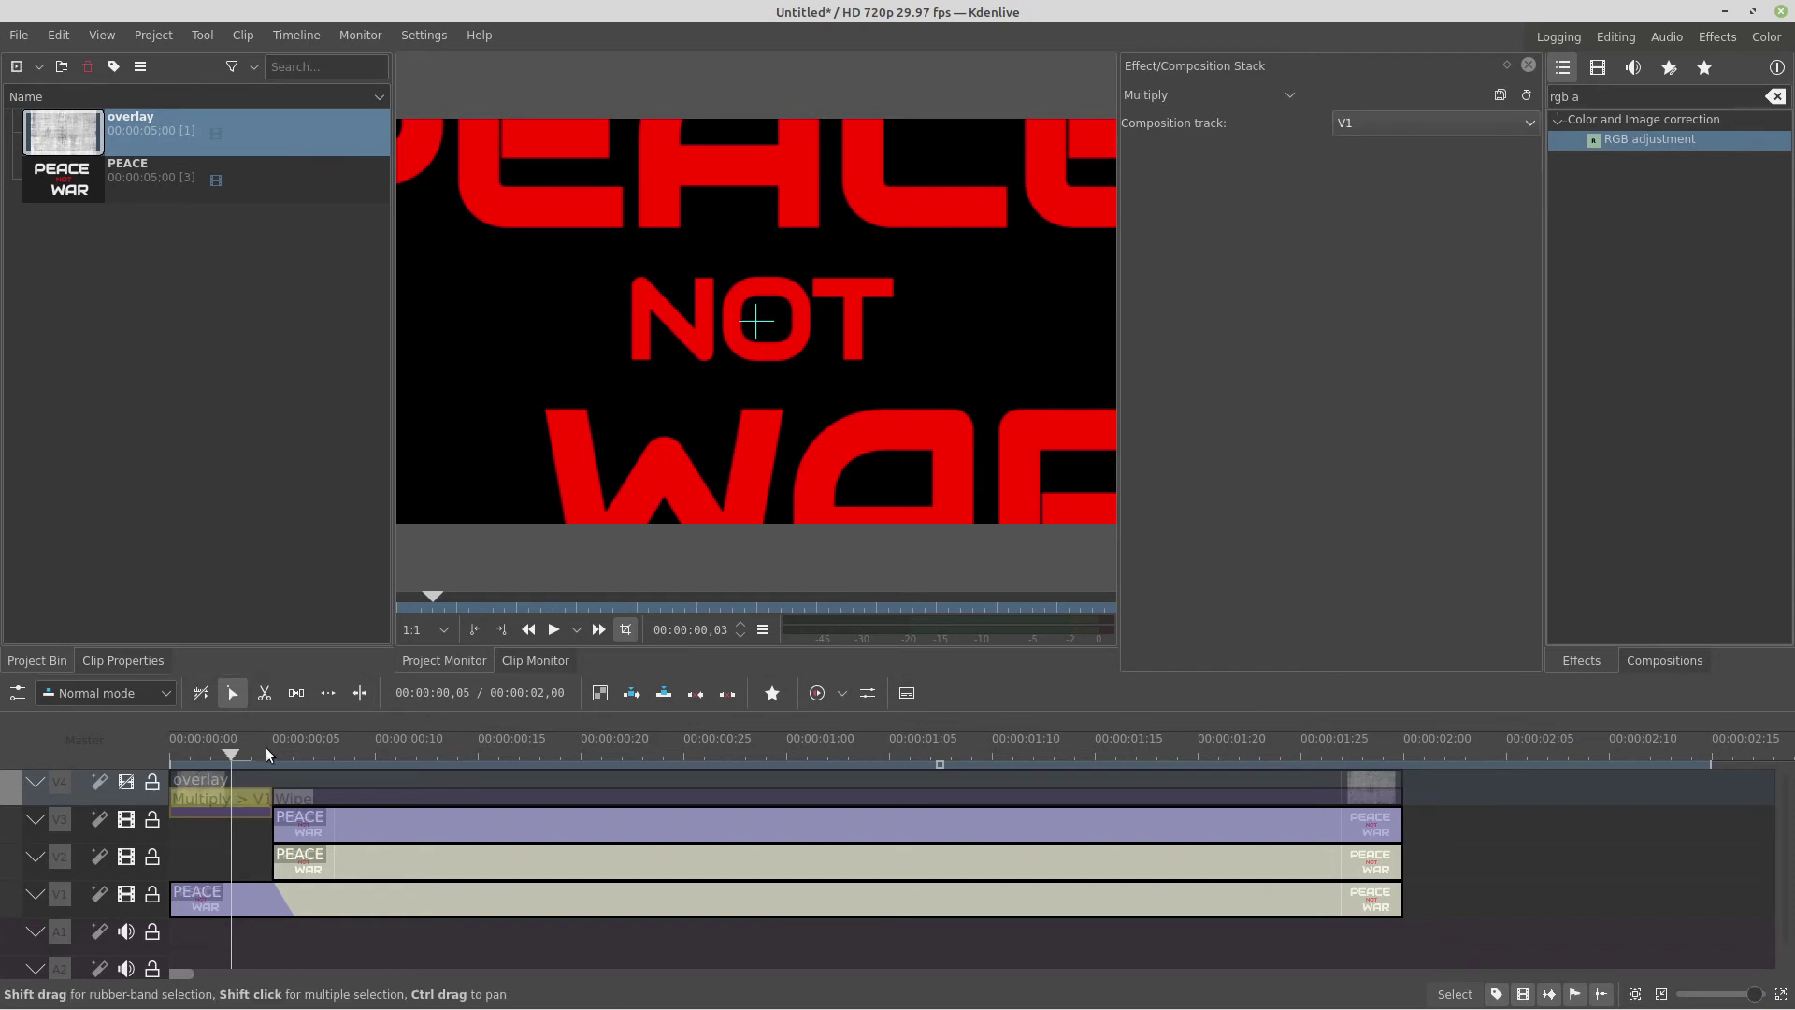
left_click(126, 781)
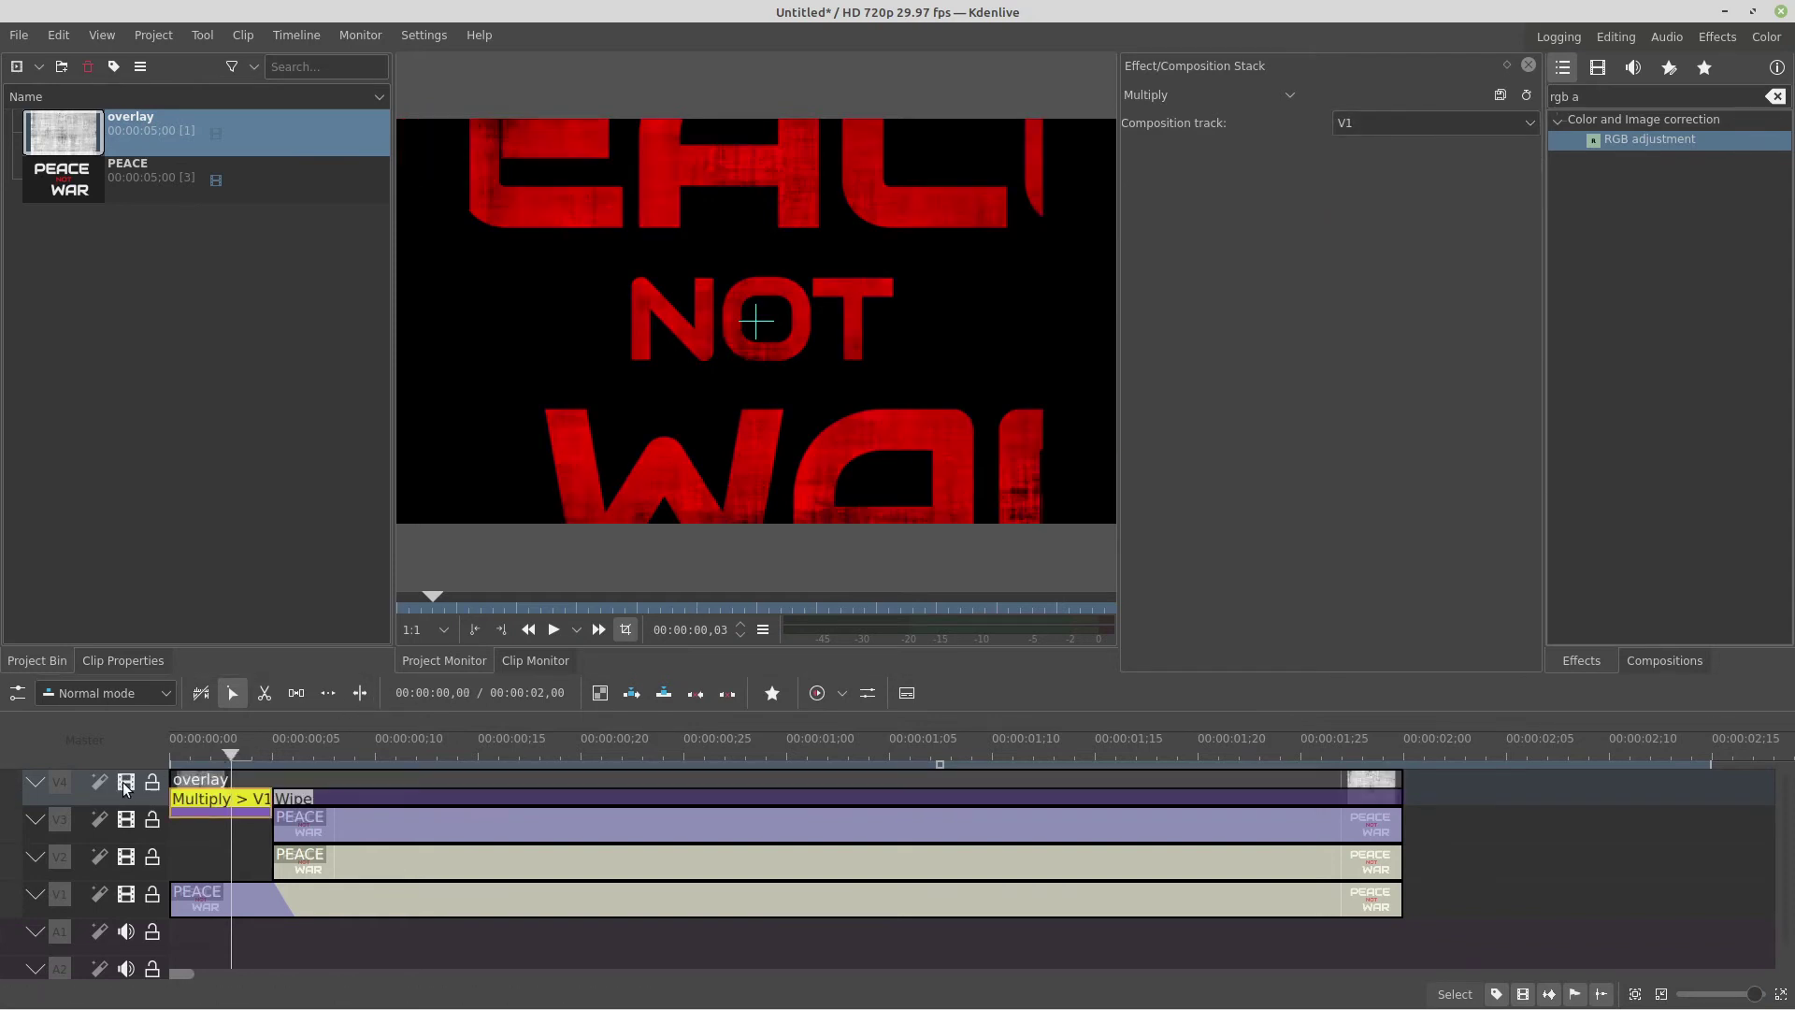
Step: Change the second overlay composition to an Overlay blend onto track V3
left_click(222, 753)
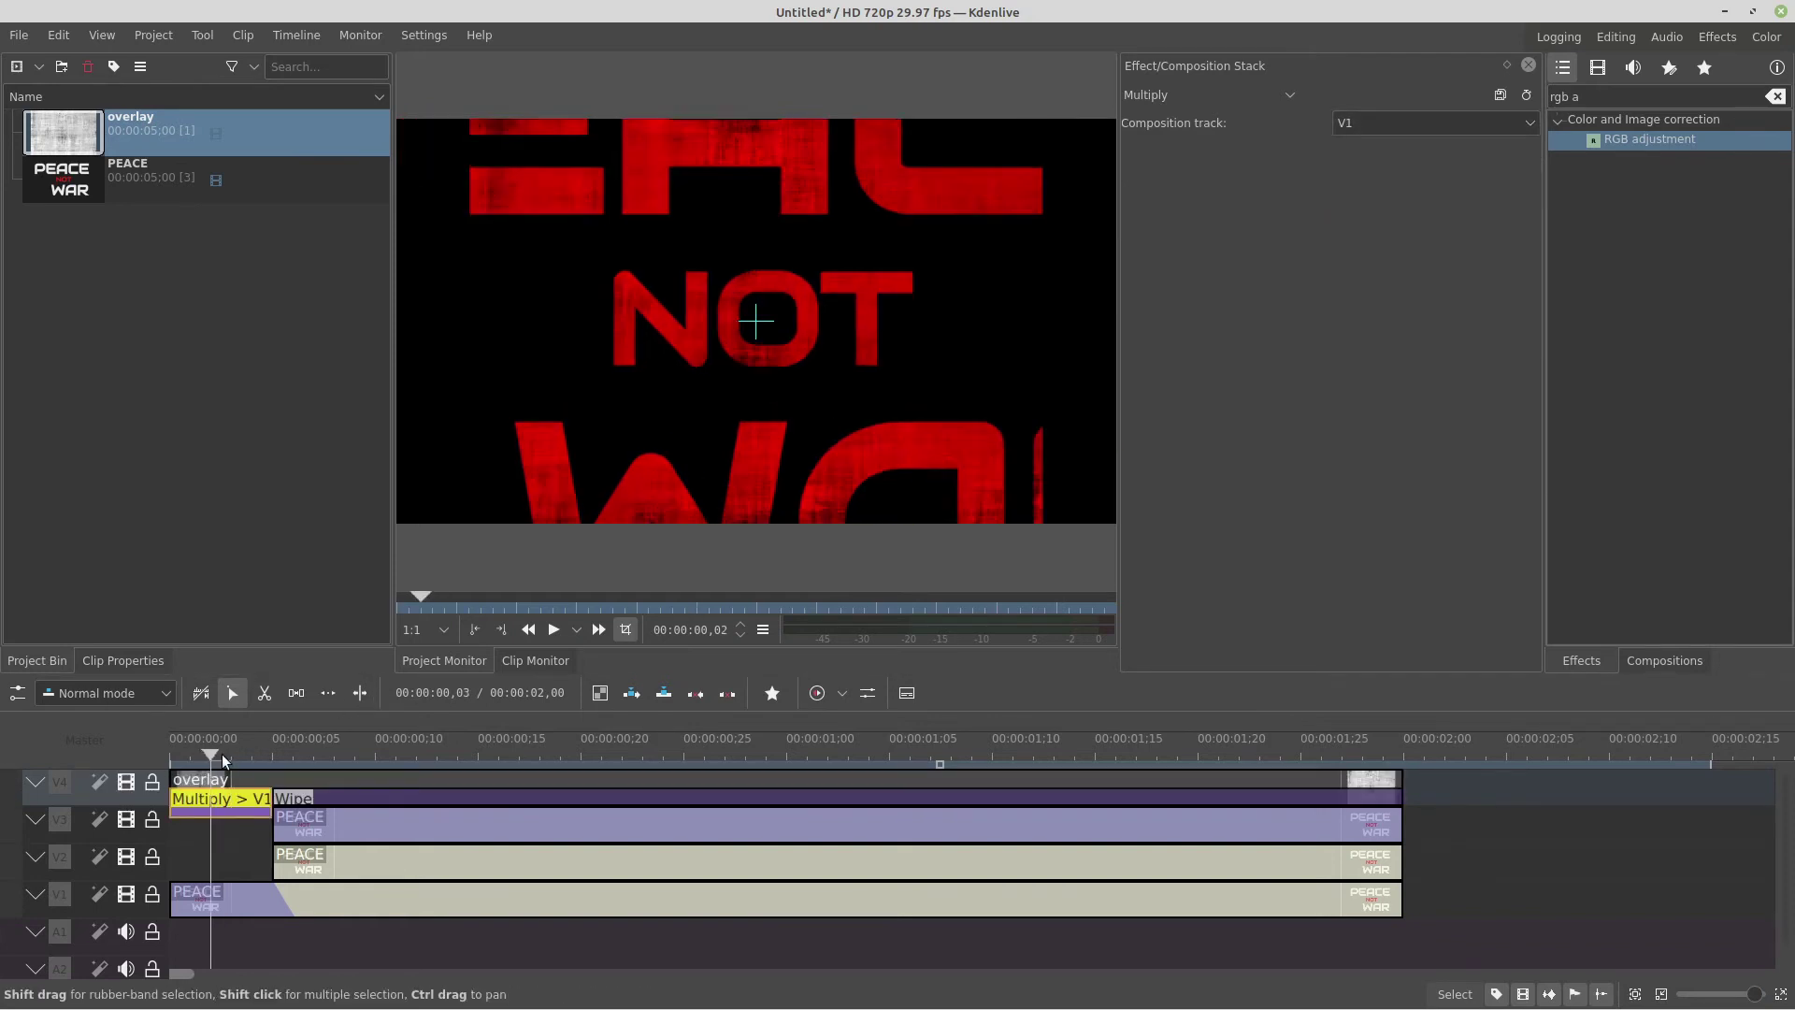
left_click(361, 802)
left_click(403, 760)
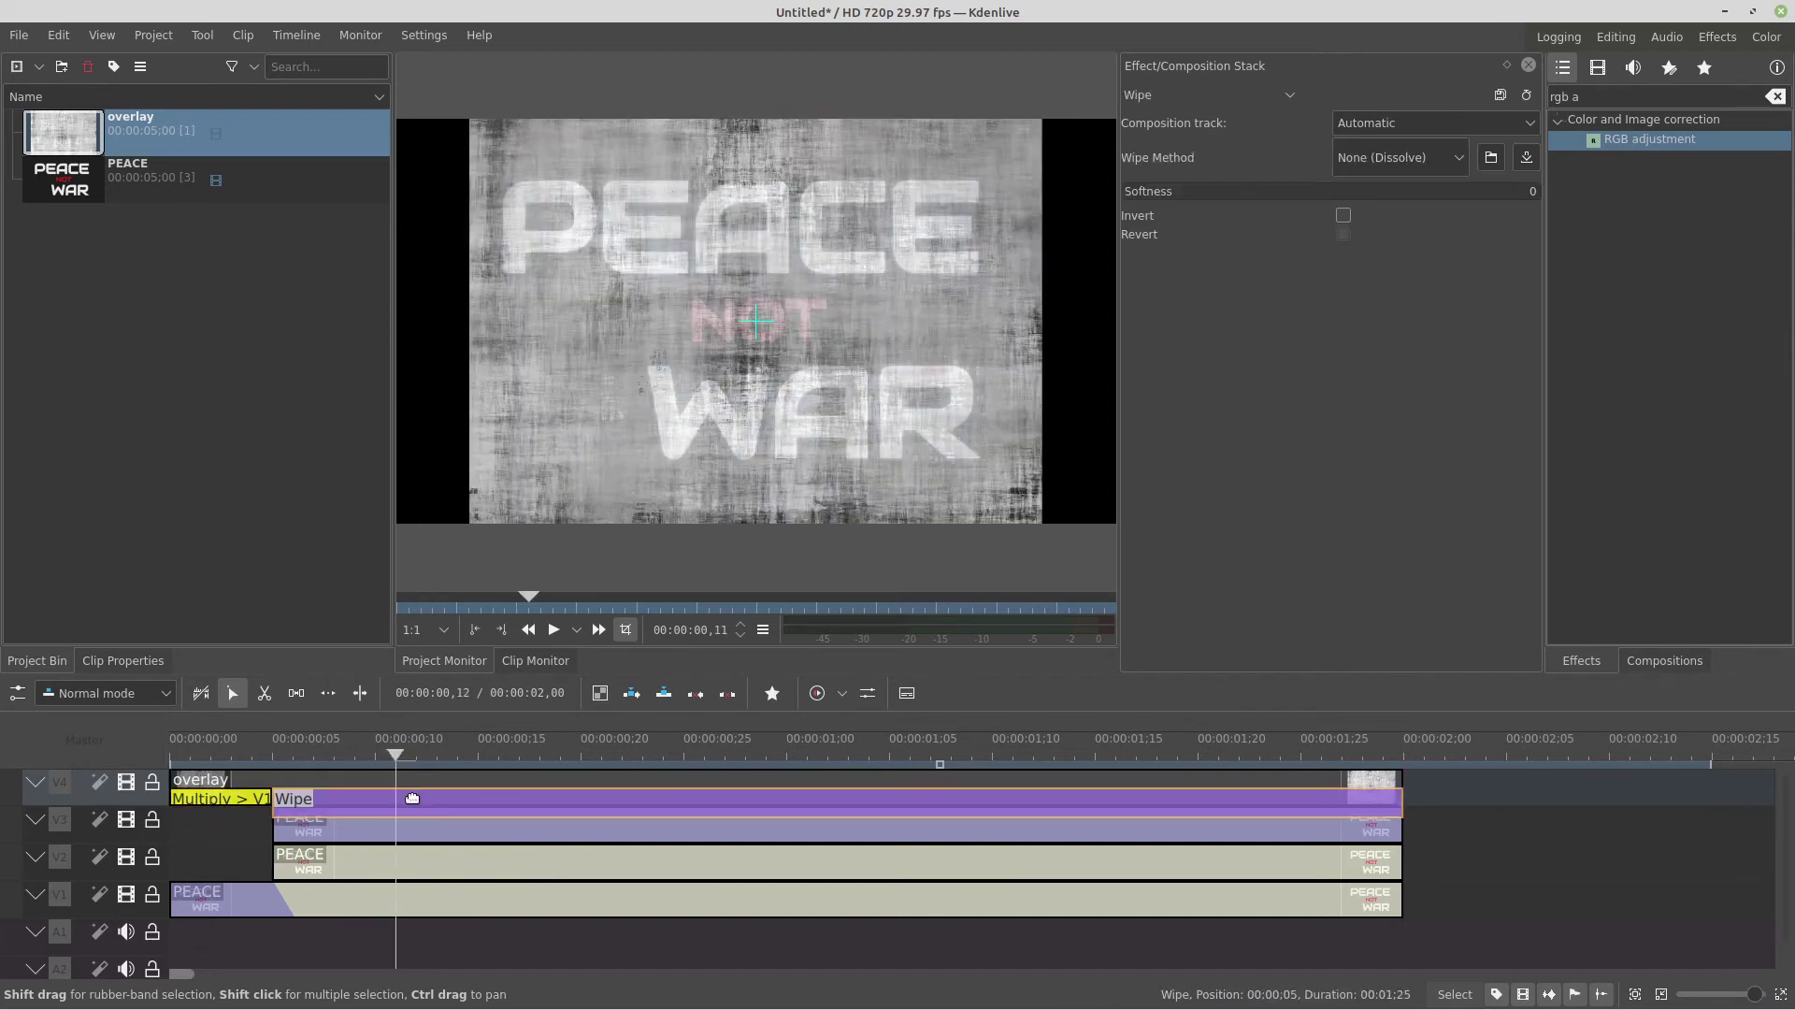
left_click(1236, 94)
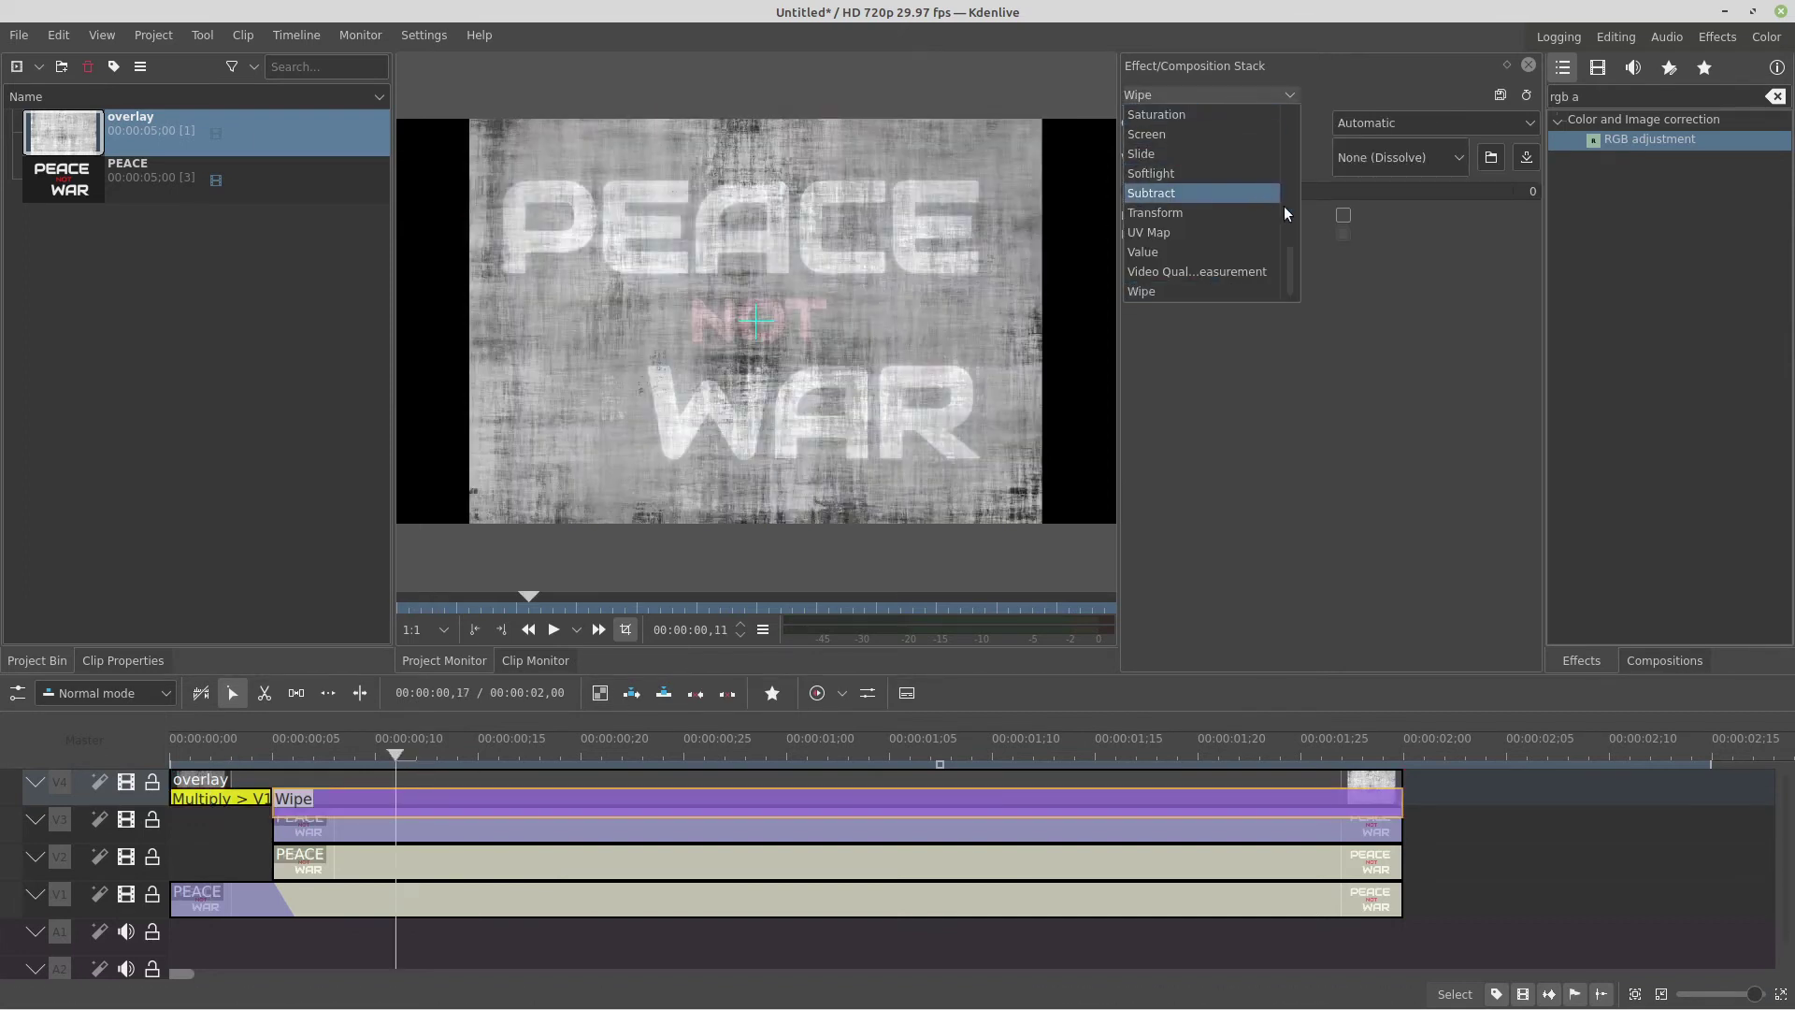
left_click(1242, 173)
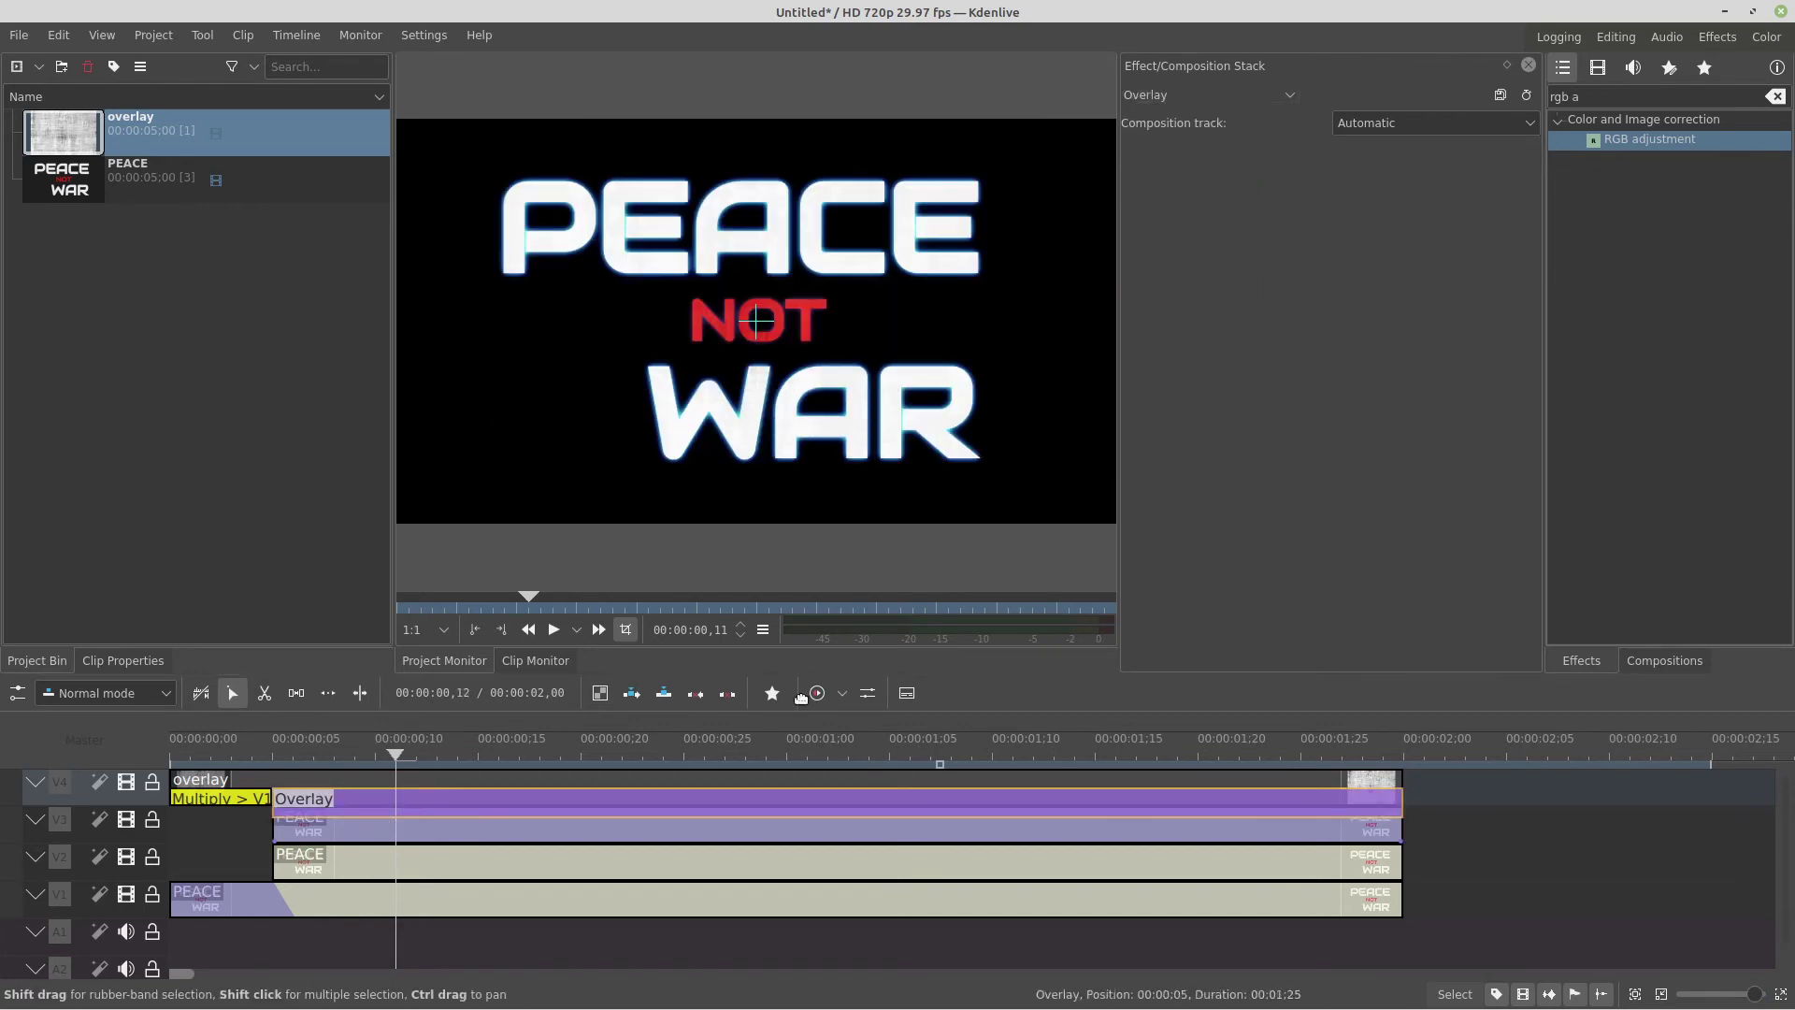
left_click(1390, 123)
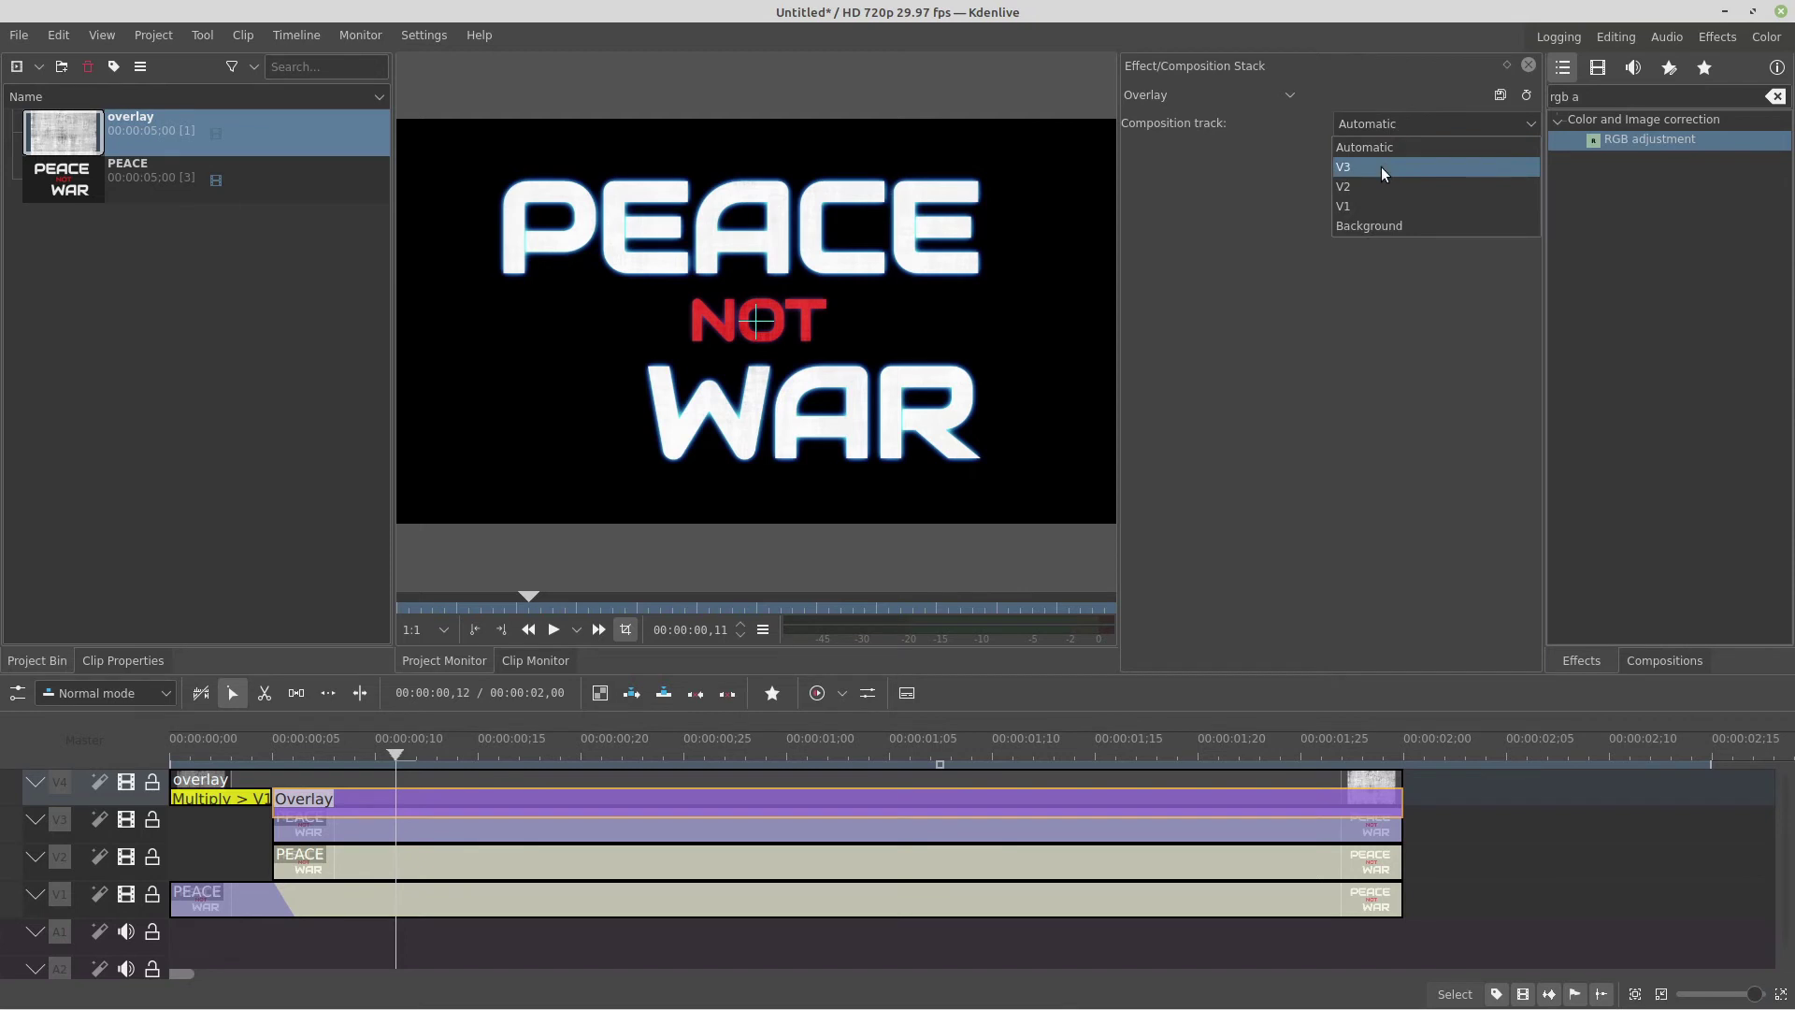
left_click(1383, 168)
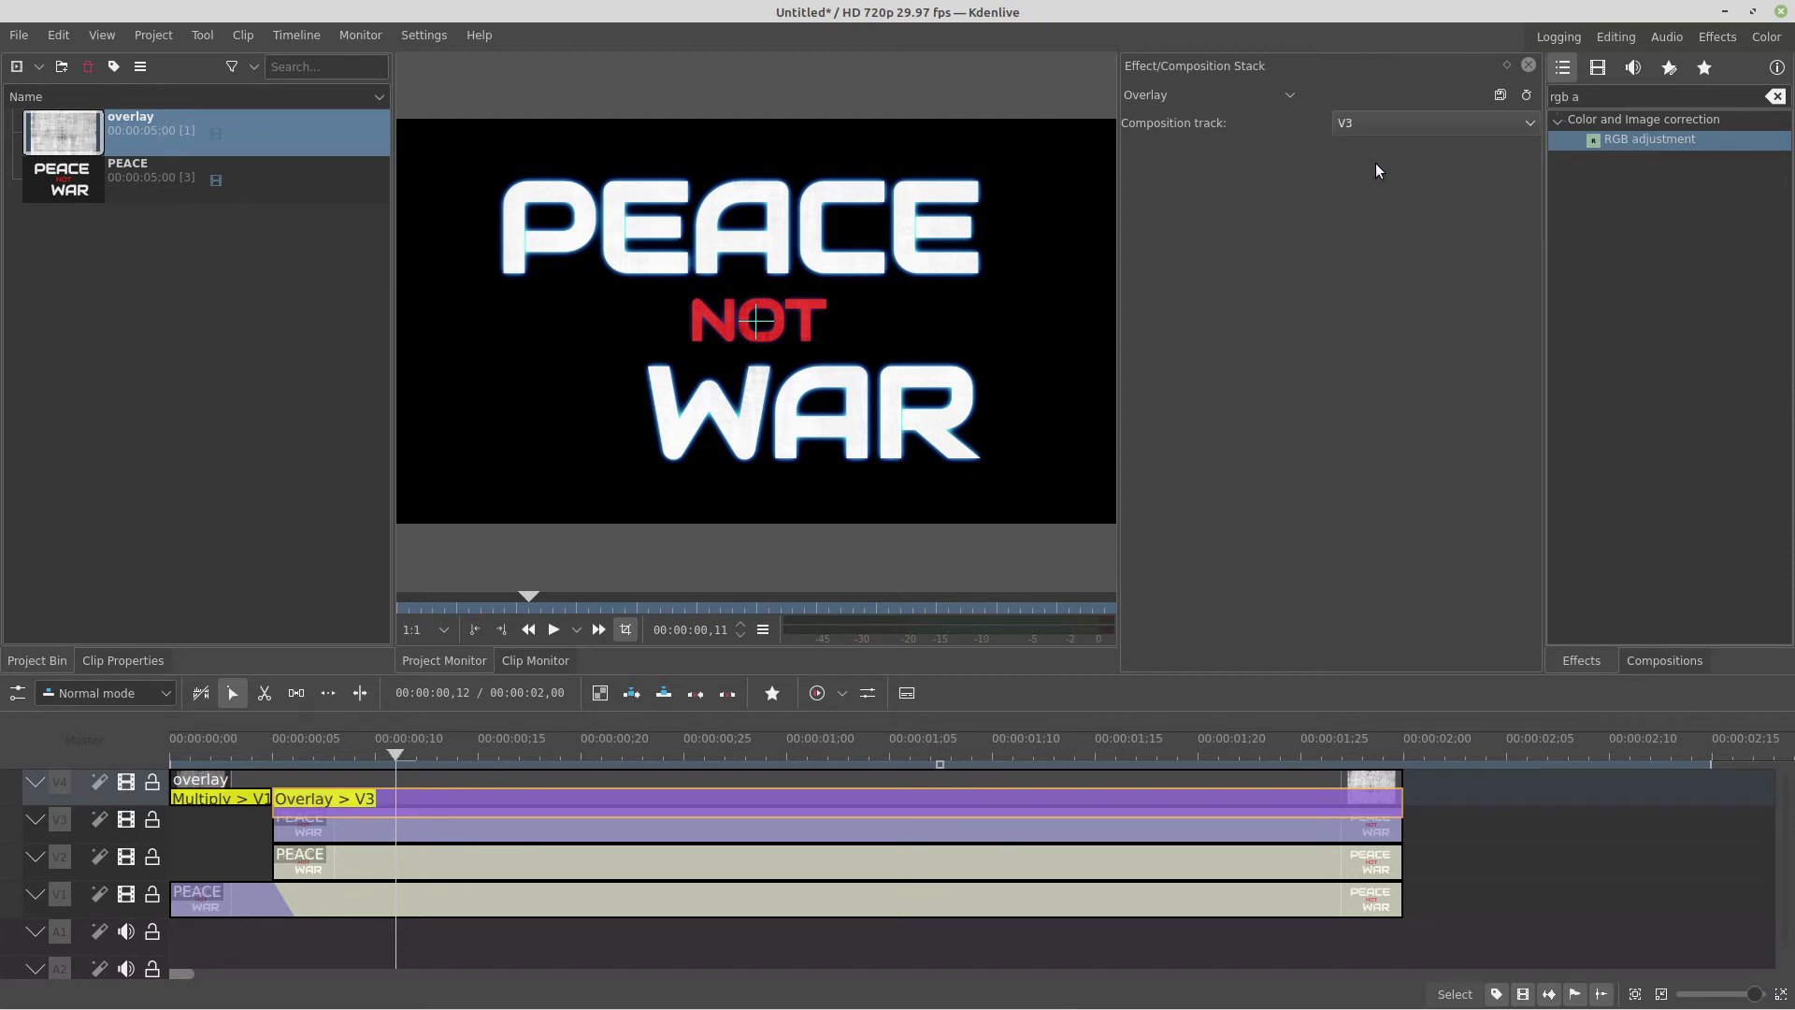
Step: Scrub through the title's opening frames, then bring up options for the V1 PEACE clip
left_click(306, 750)
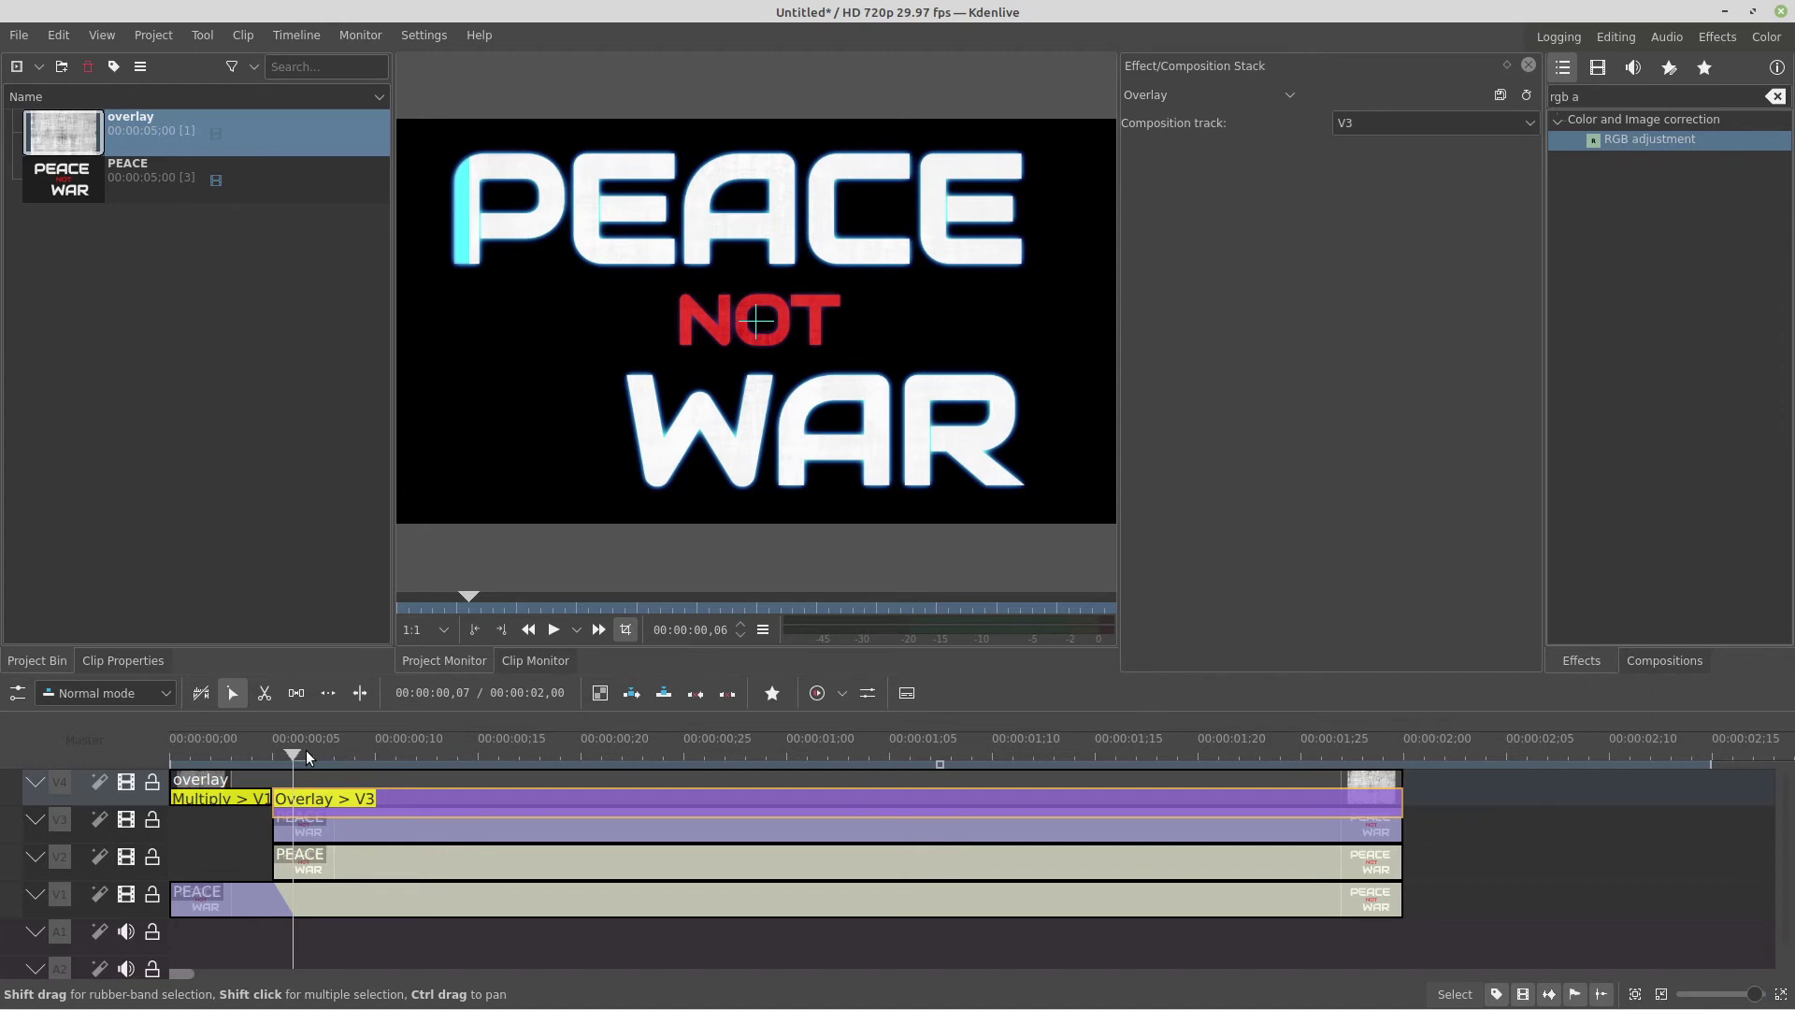
mouse_move(303, 750)
left_mouse_down()
mouse_move(334, 755)
mouse_move(306, 755)
left_mouse_up()
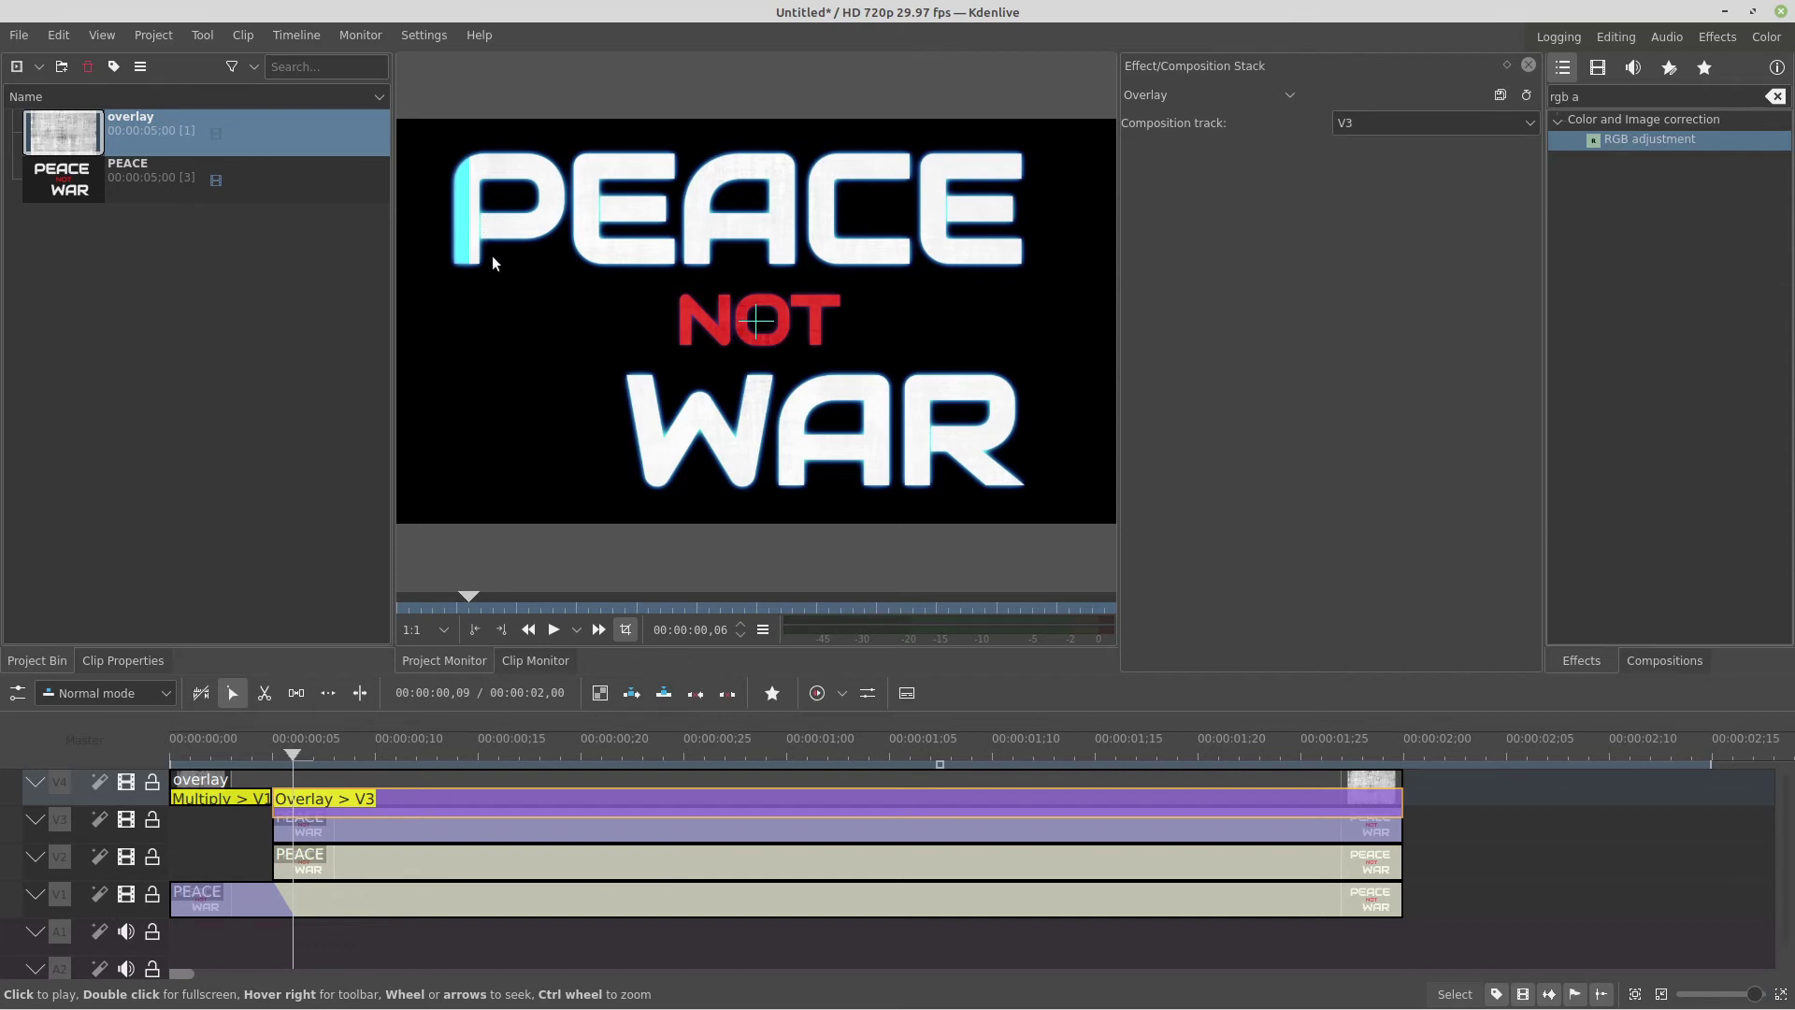
left_click(354, 906)
right_click(354, 906)
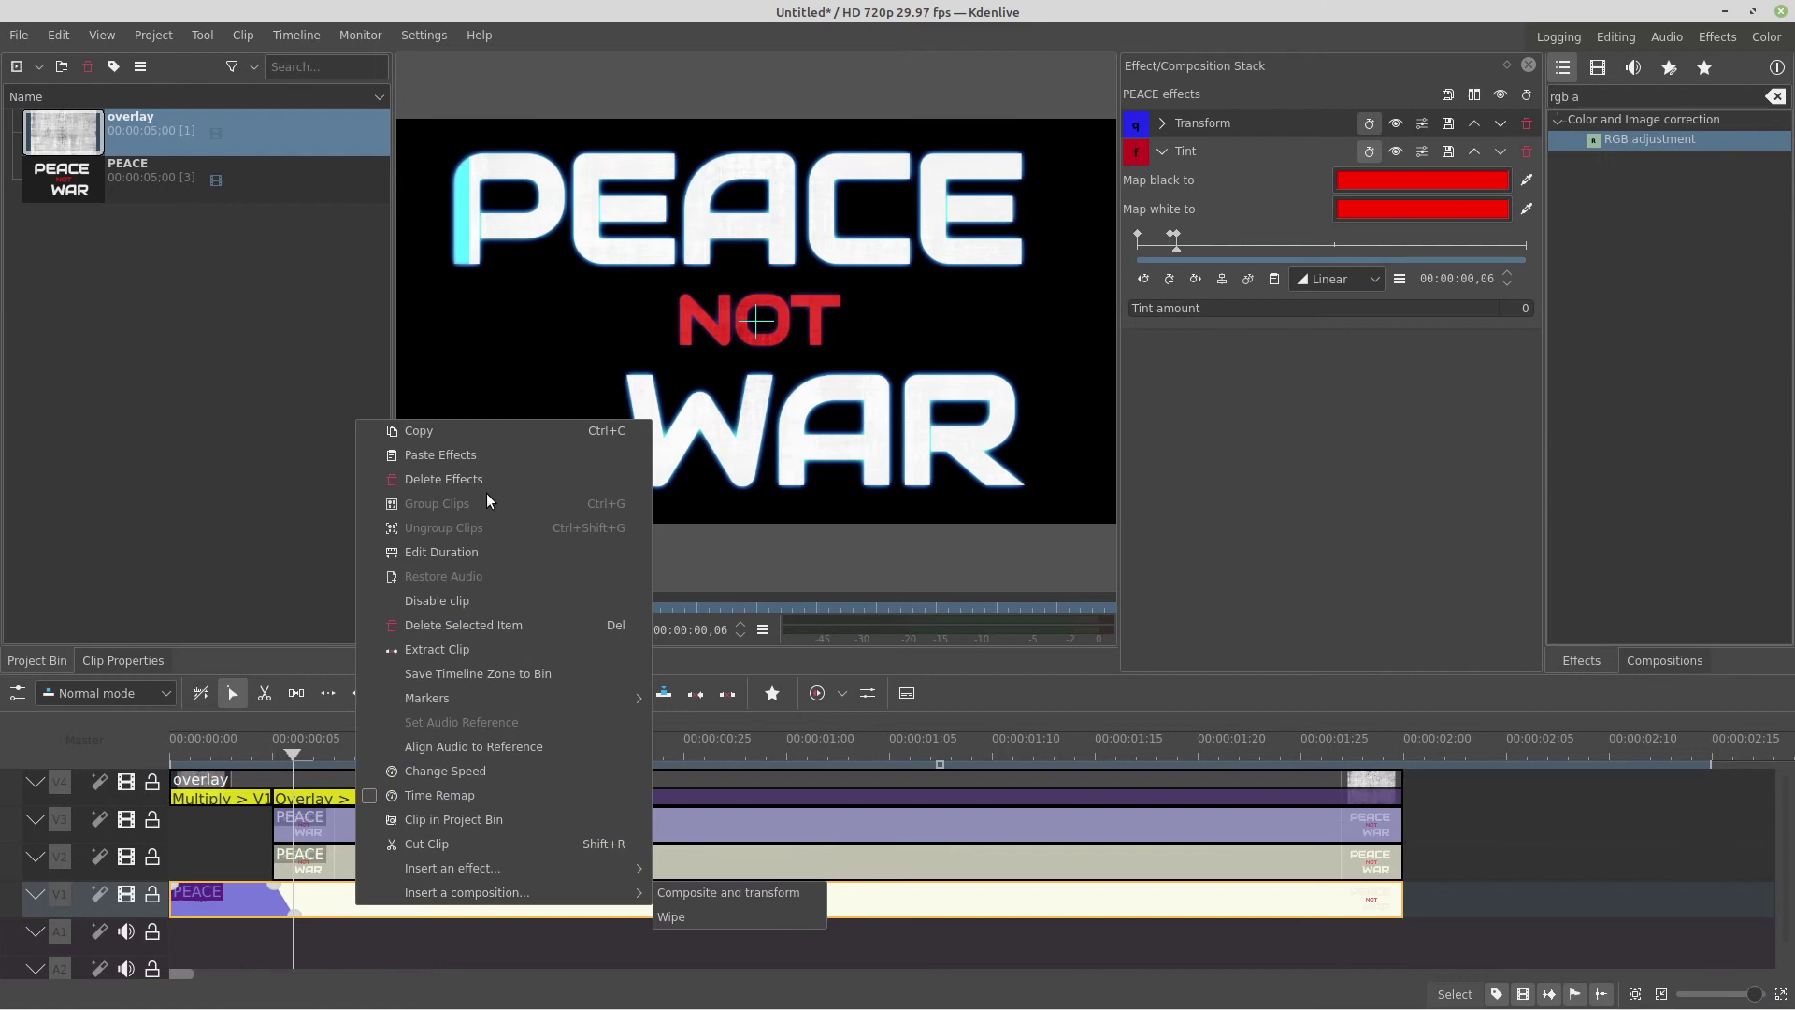
Step: Paste the V1 PEACE clip's effects onto the overlay clip and delete the copied Tint
left_click(451, 431)
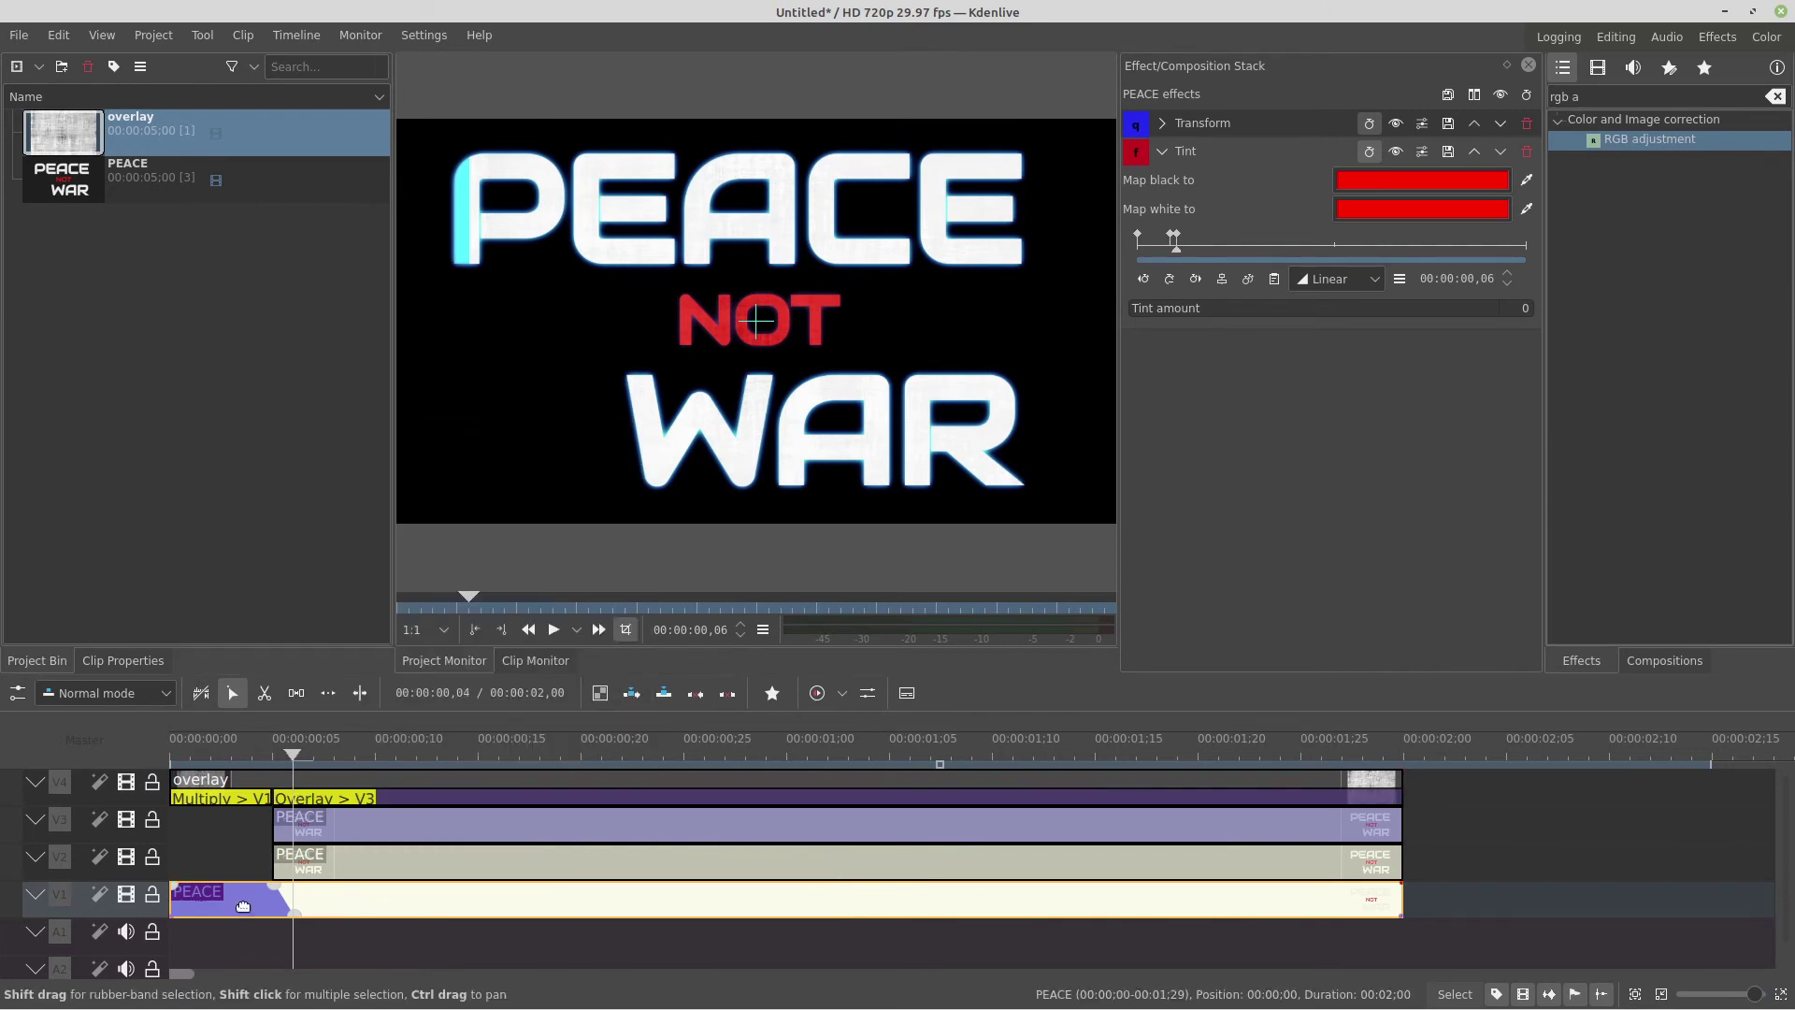
right_click(347, 776)
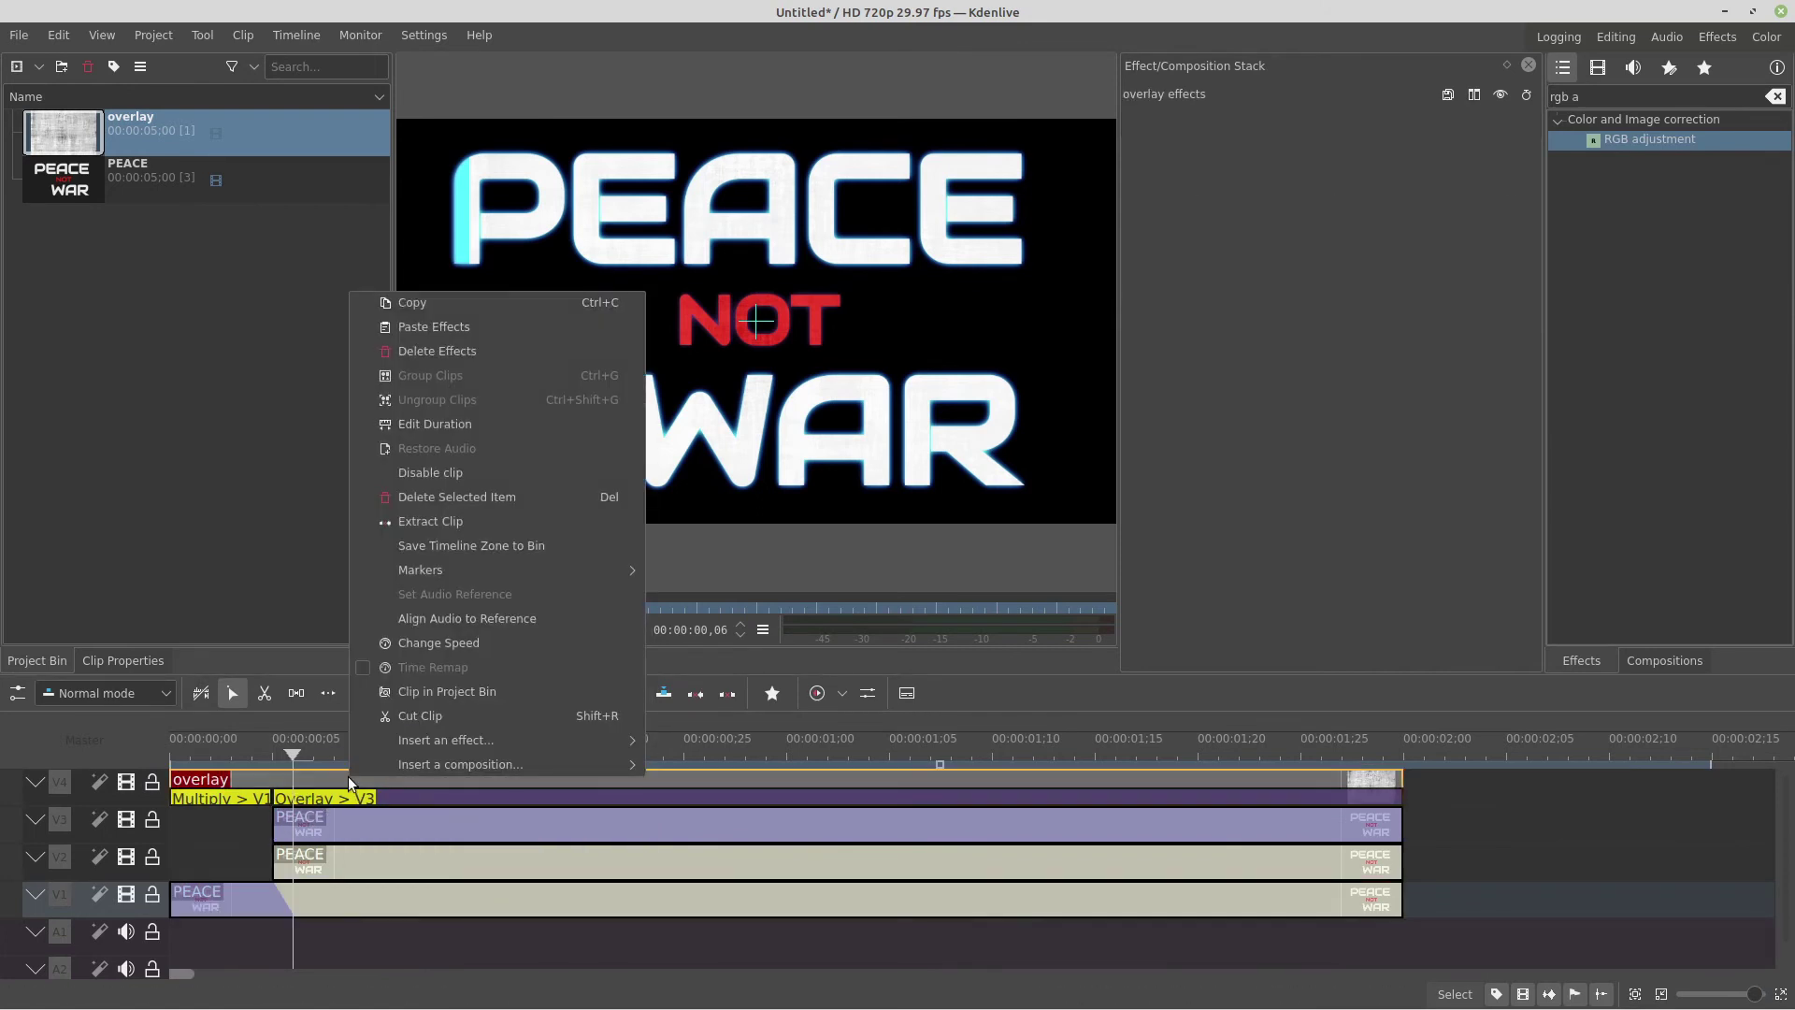
left_click(531, 325)
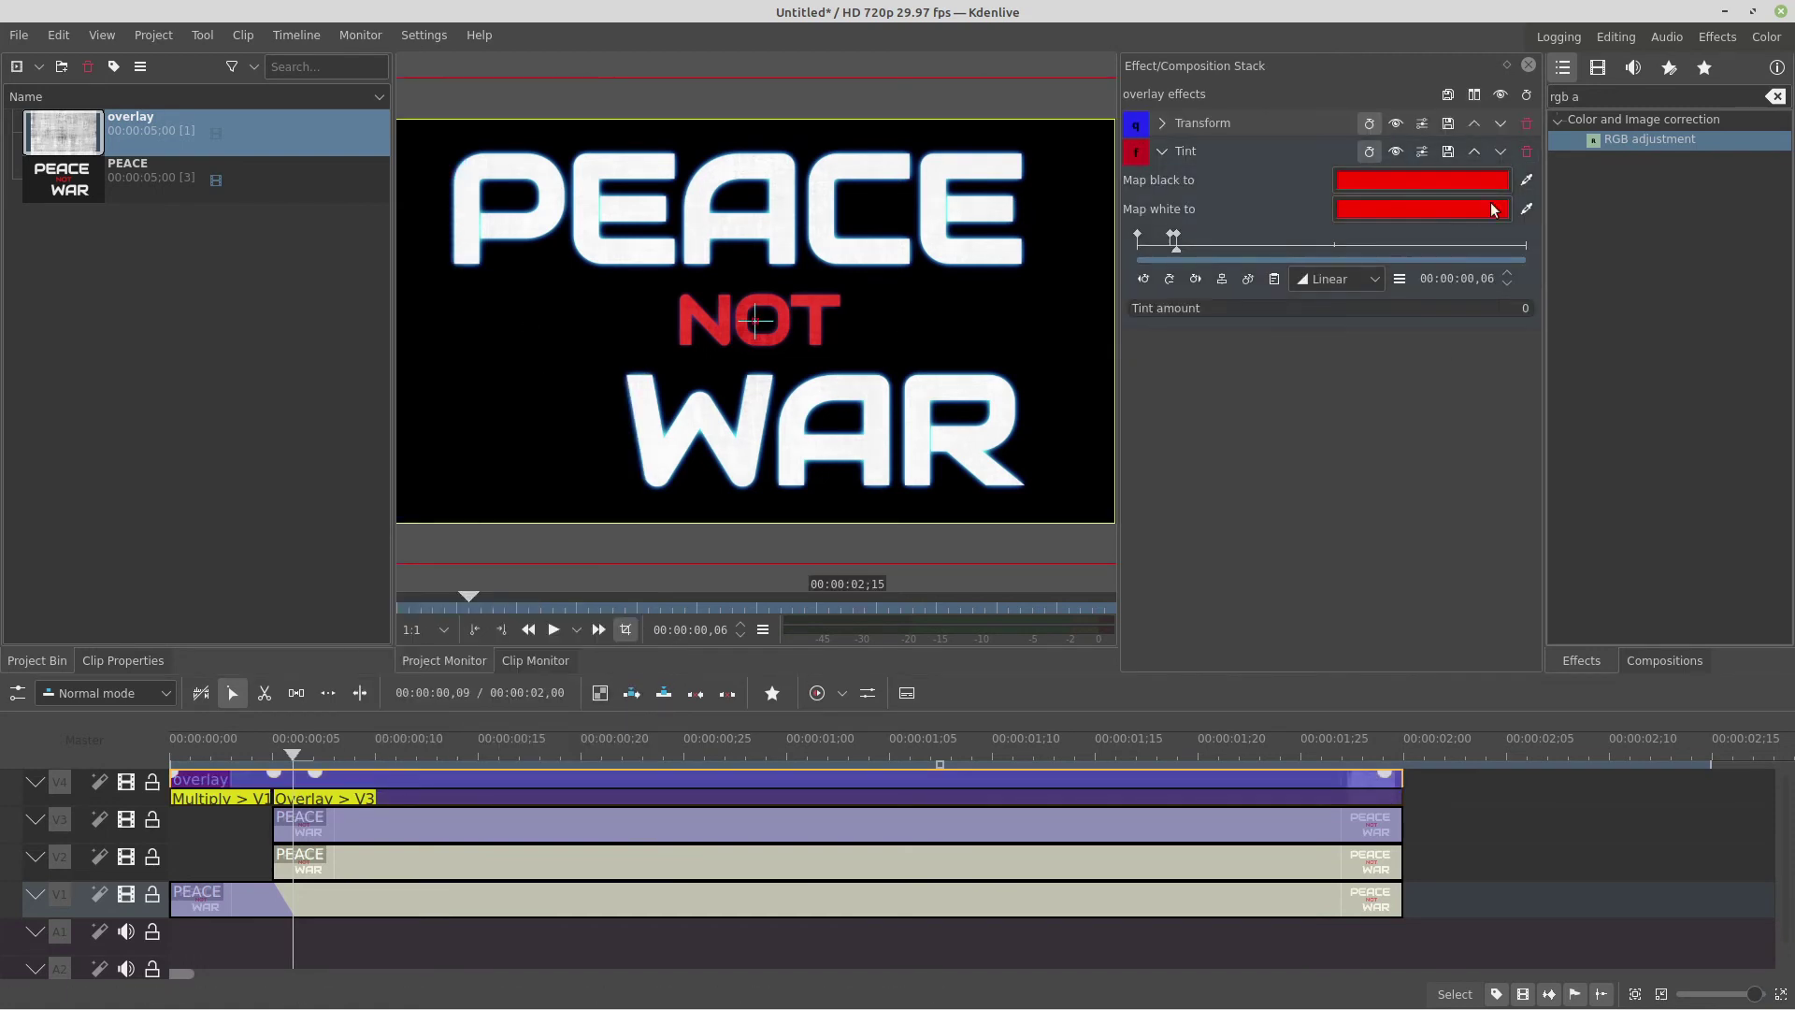
left_click(1527, 151)
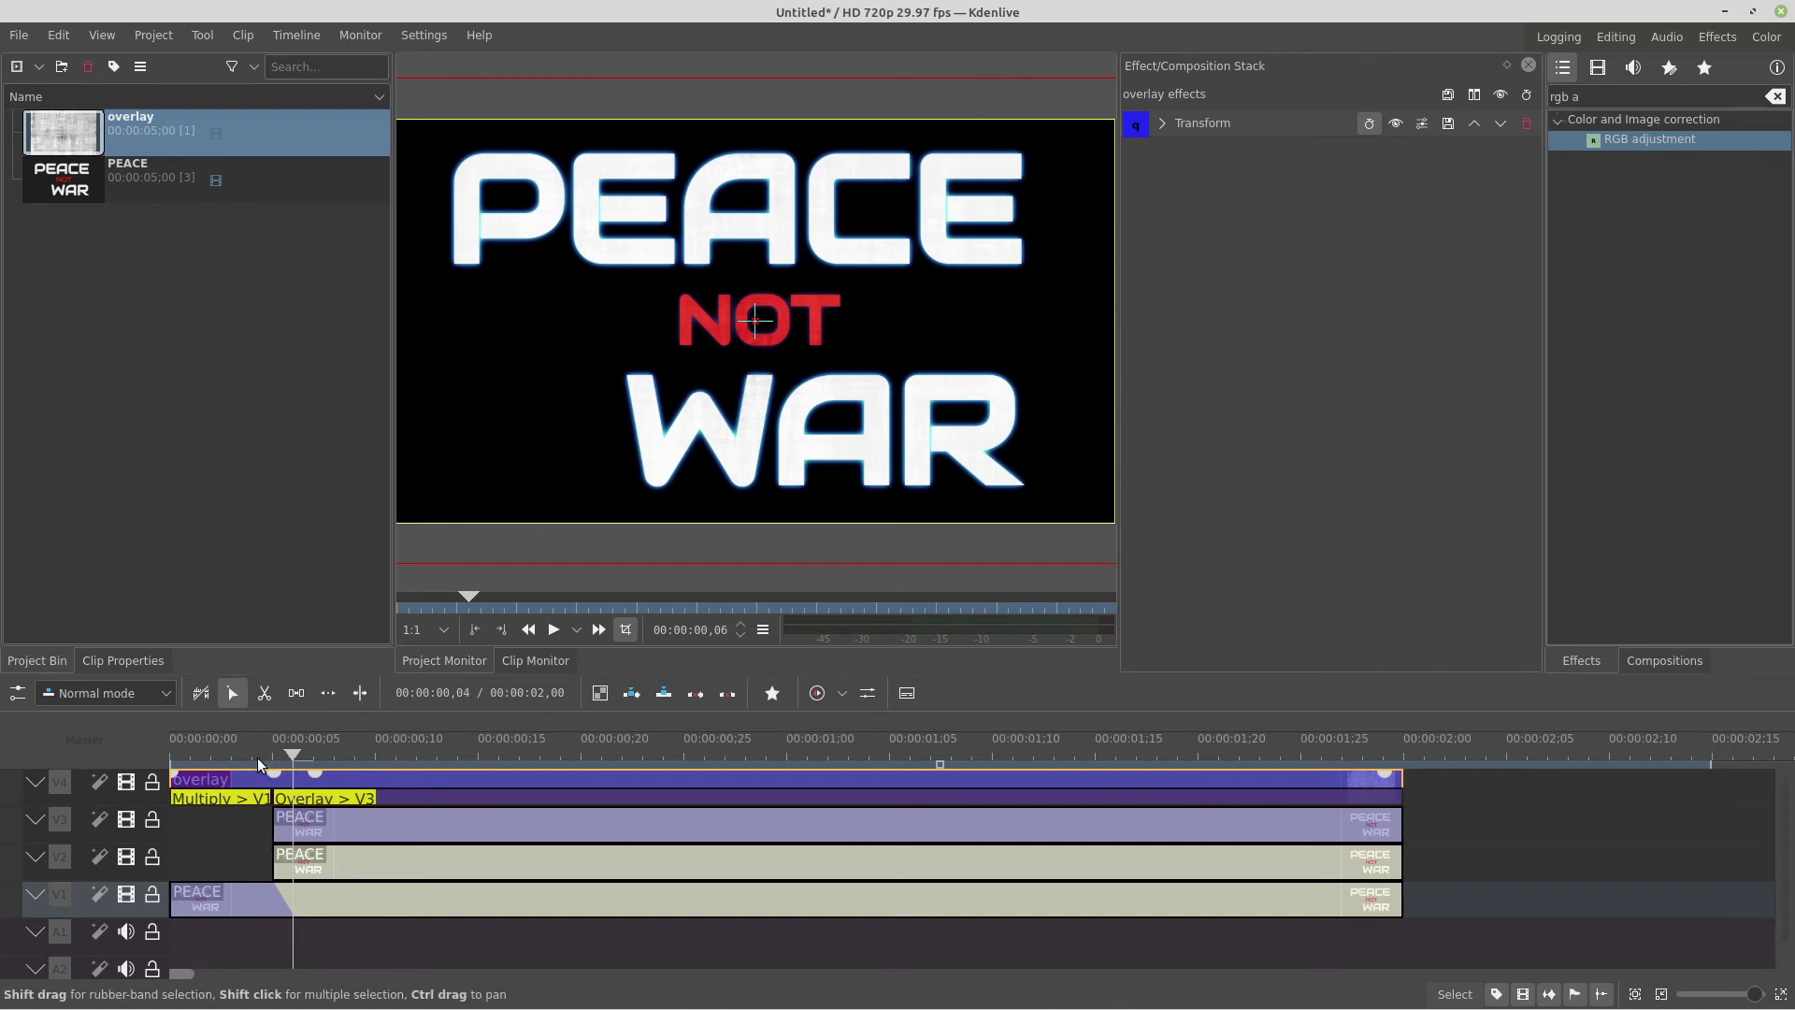
left_click(172, 755)
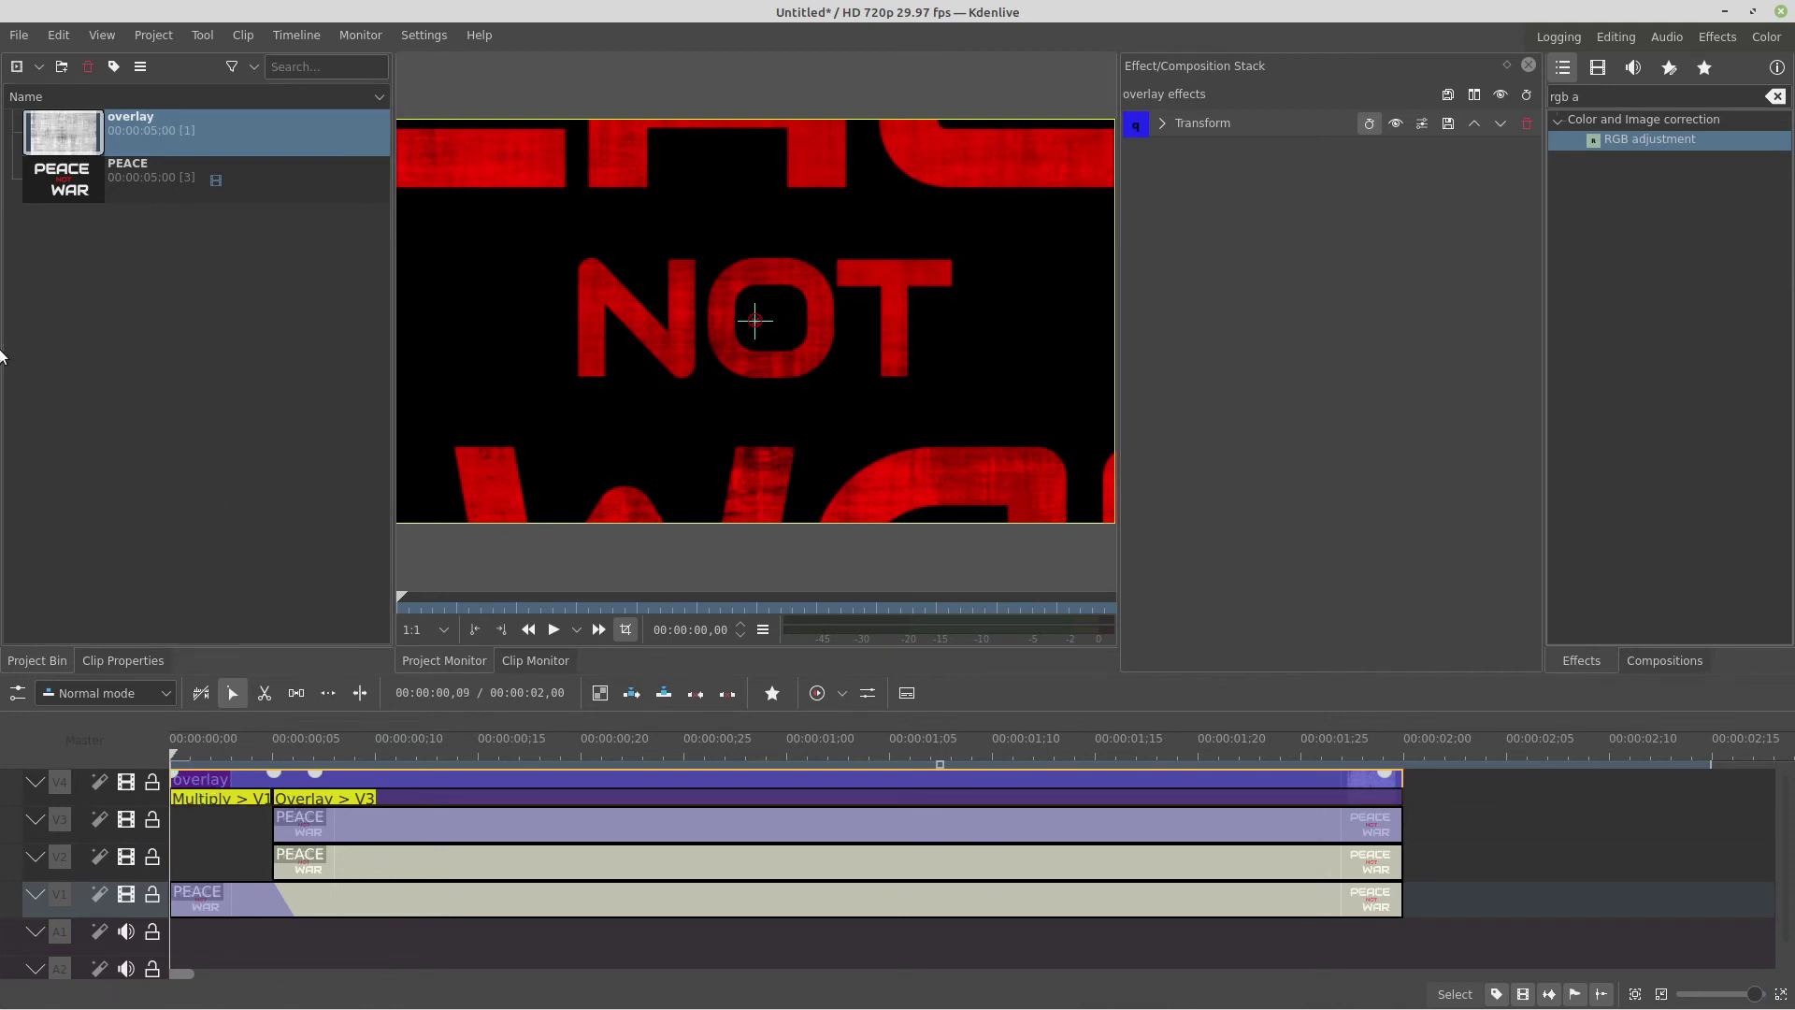
Step: Import three sound effect files into a new project bin folder named 'audio'
left_click_drag(0, 355, 159, 322)
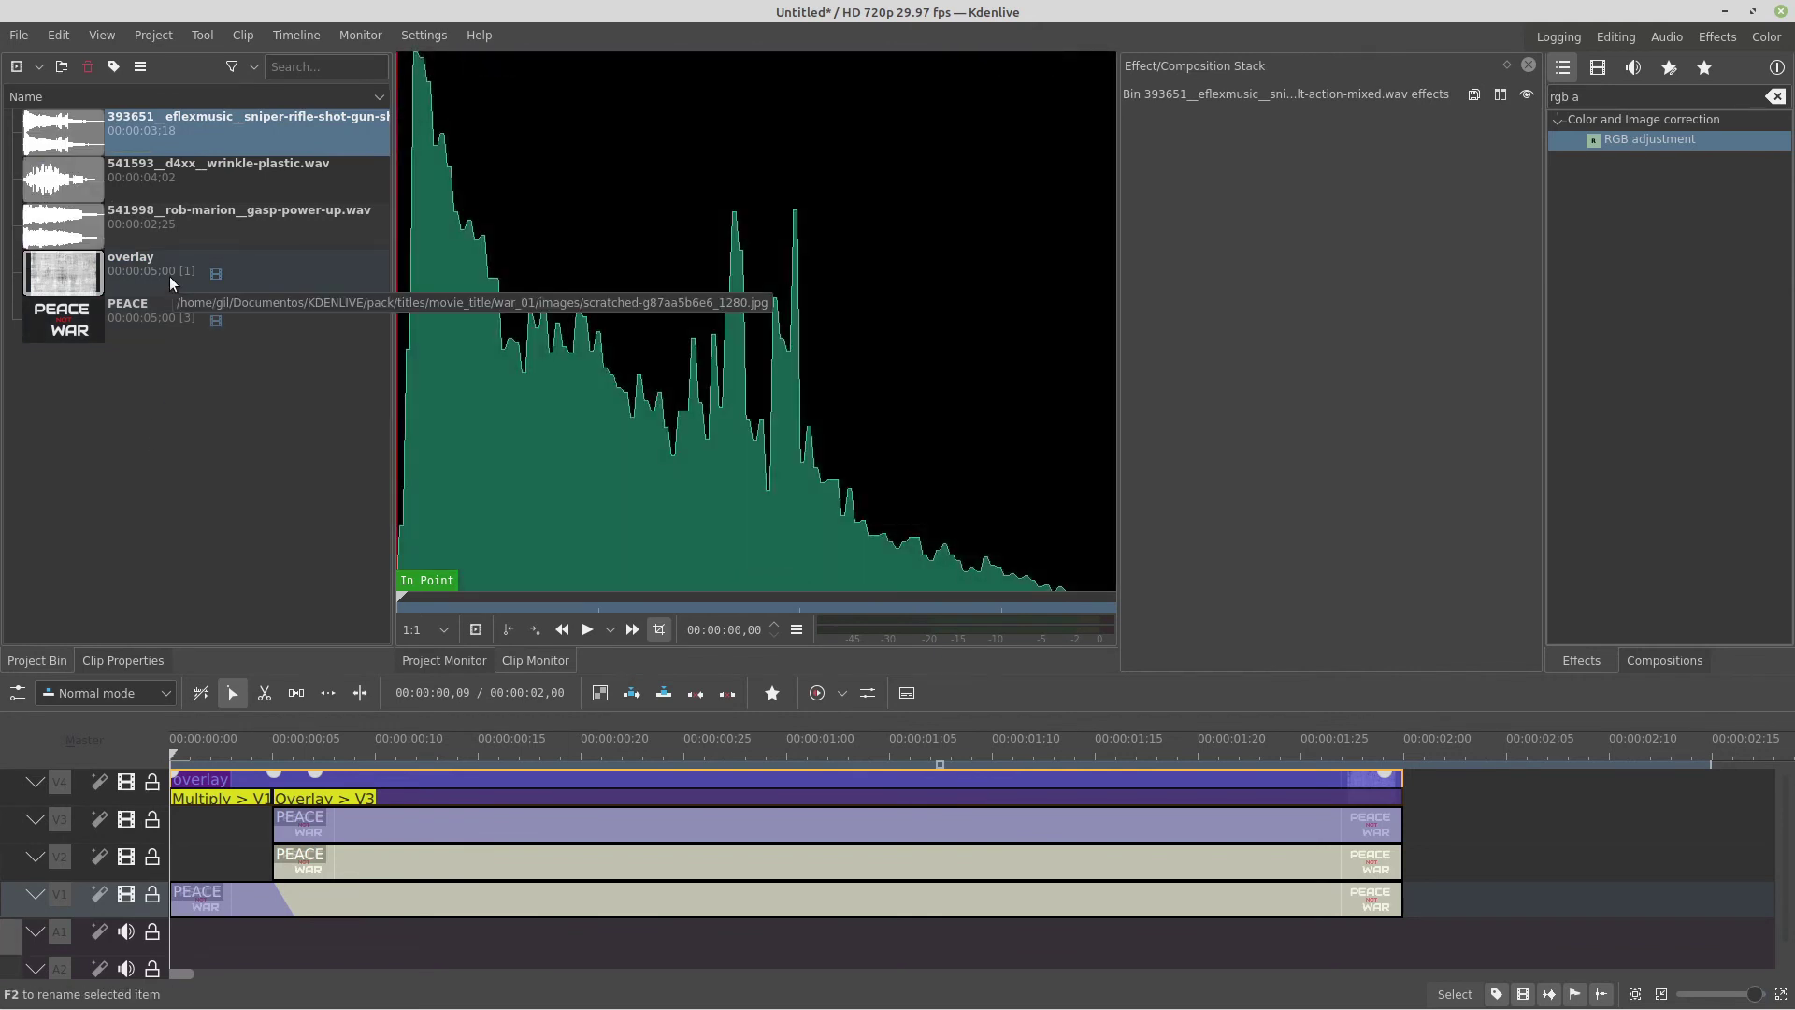
left_click(62, 66)
type("aud")
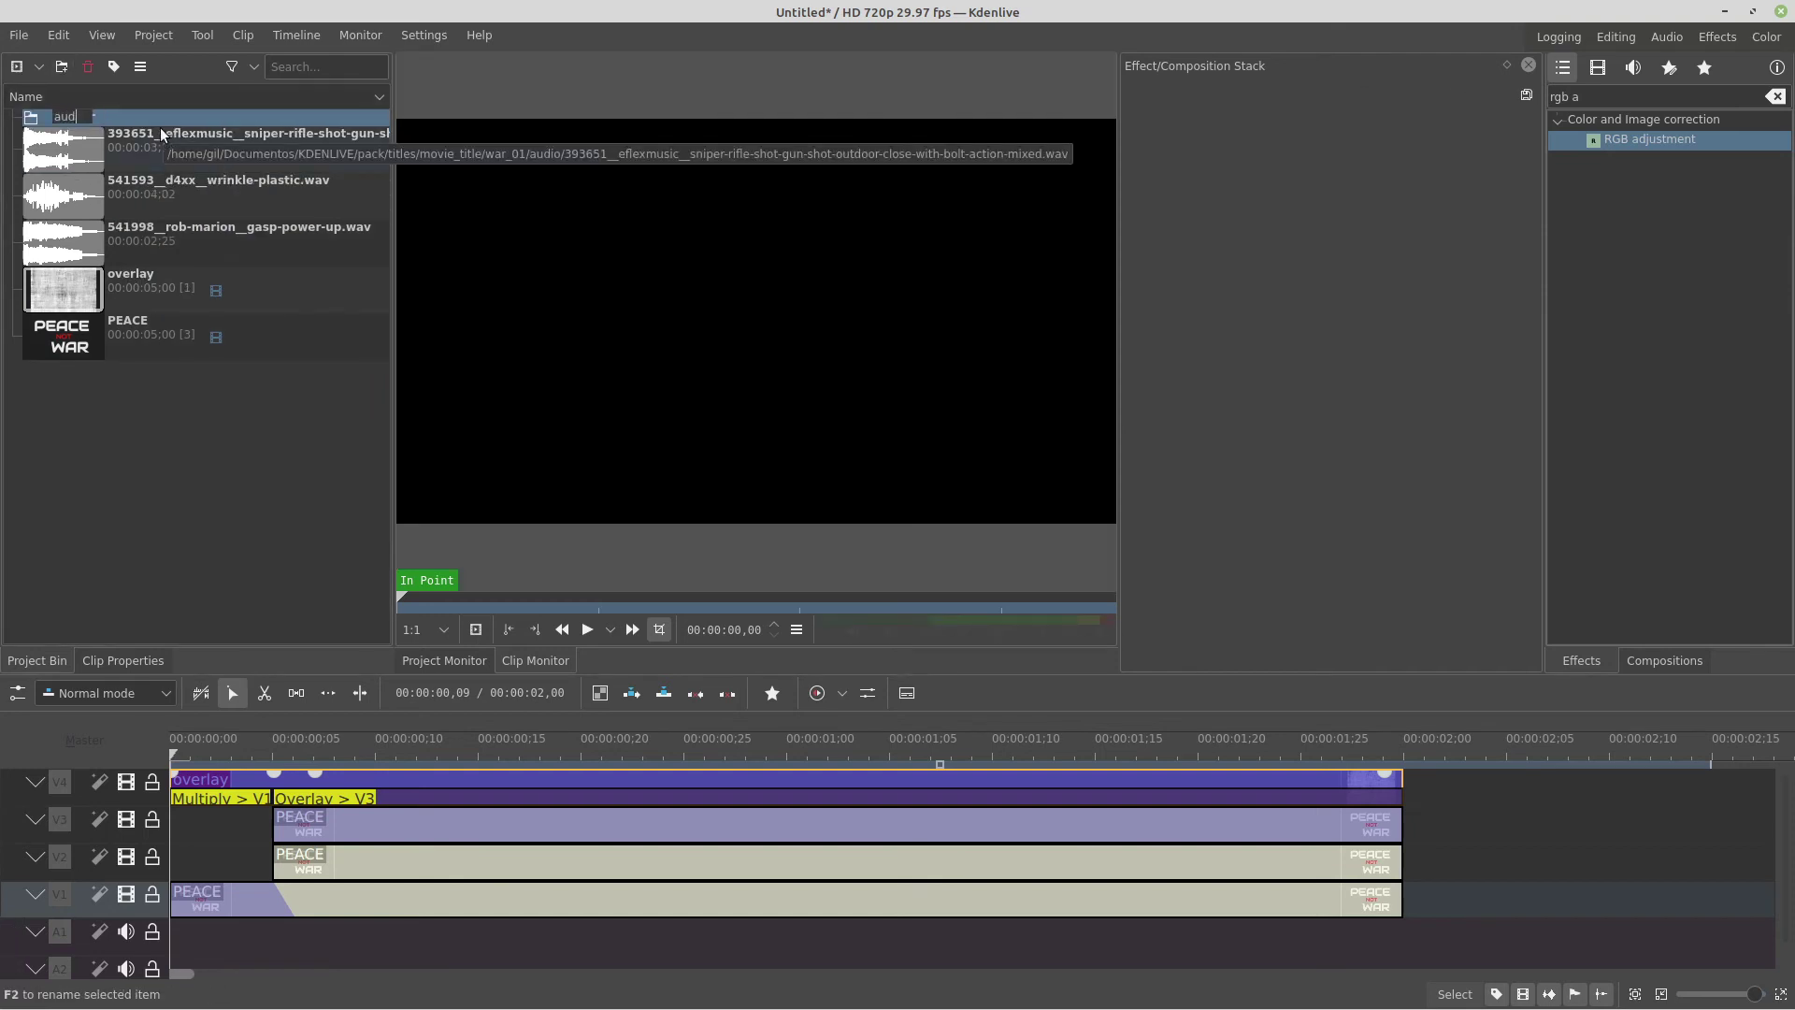
type("io")
key("Return")
left_click(138, 138)
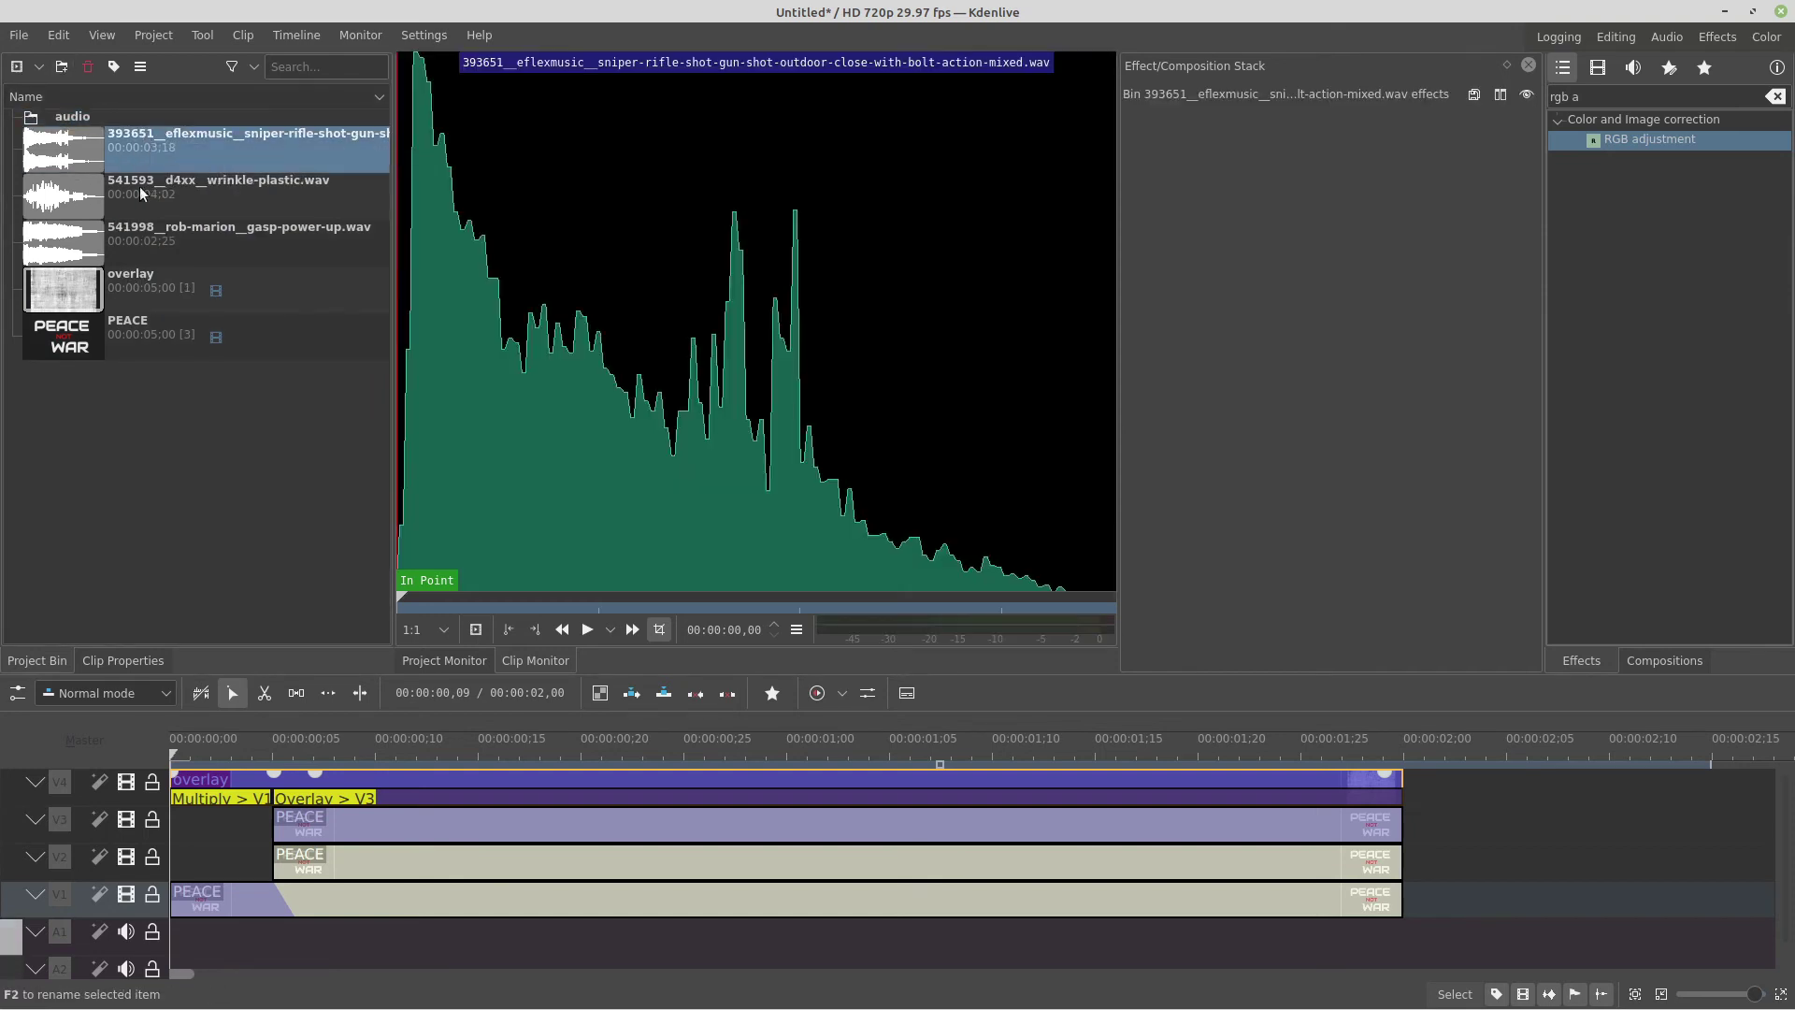
left_click(126, 243, "shift")
left_click_drag(125, 243, 84, 137)
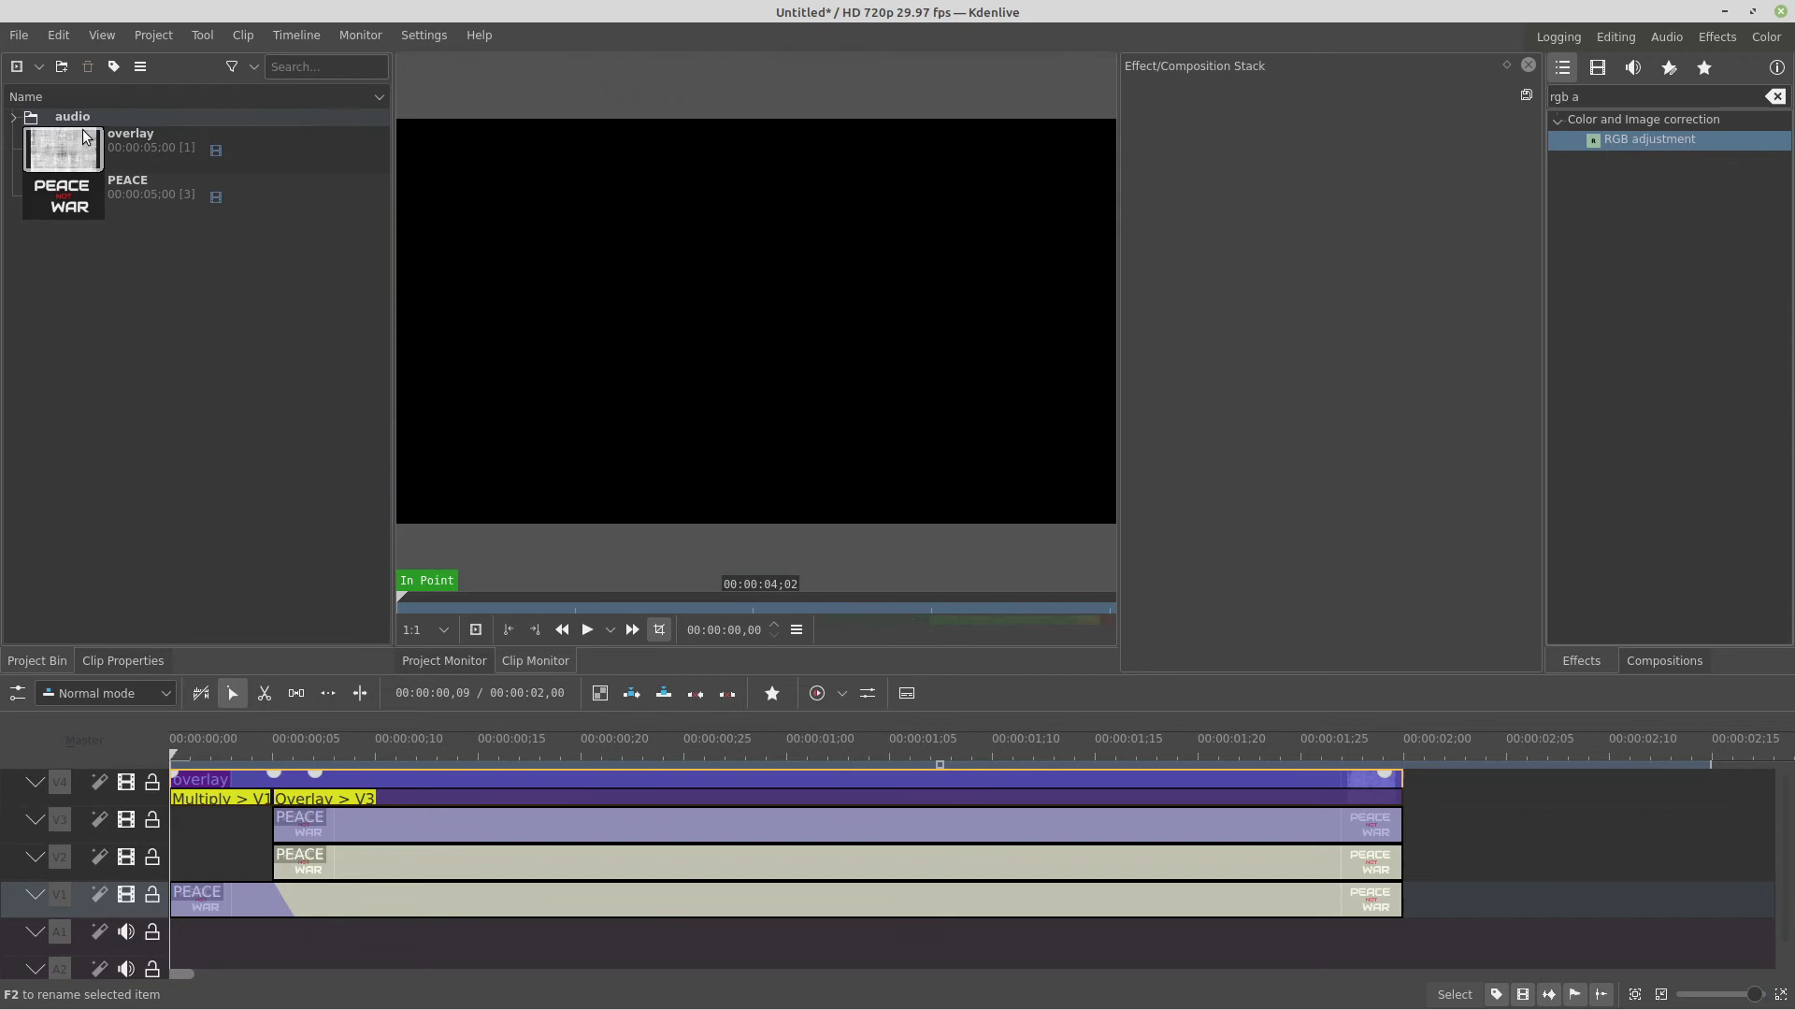
left_click(13, 117)
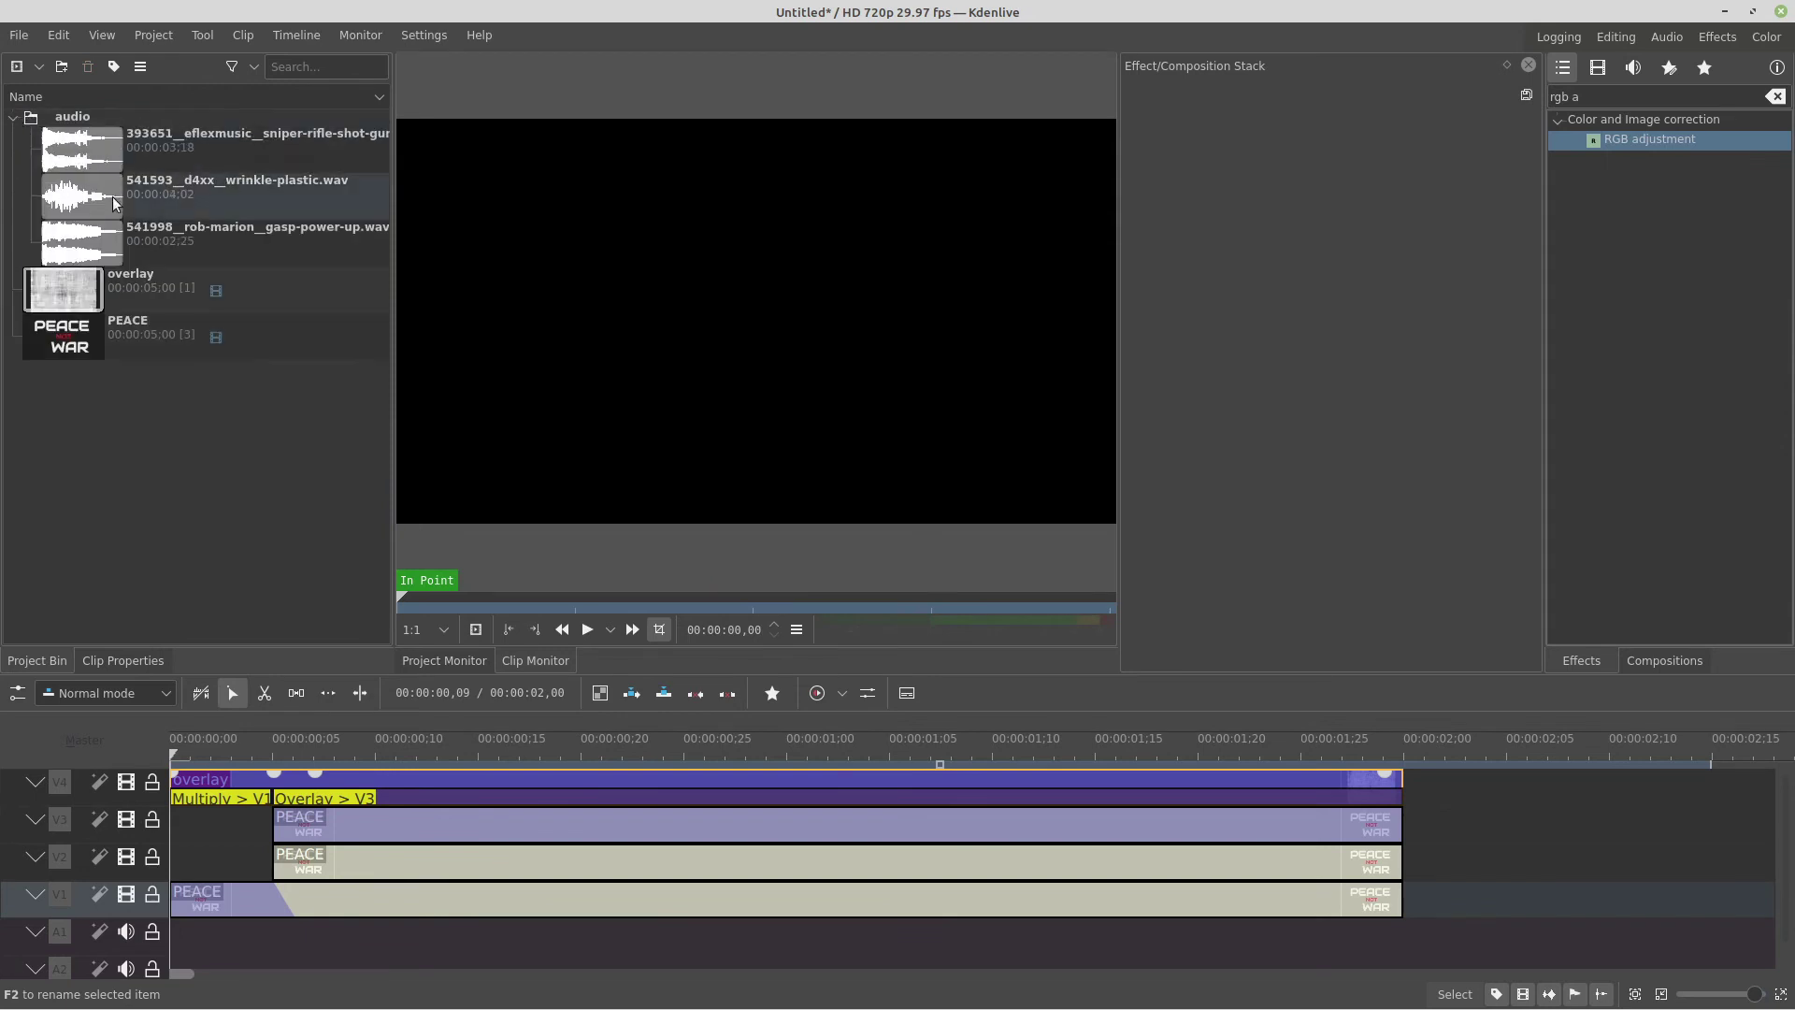
Step: Rename the gasp-power-up clip to 'bg_power'
right_click(295, 231)
left_click(377, 502)
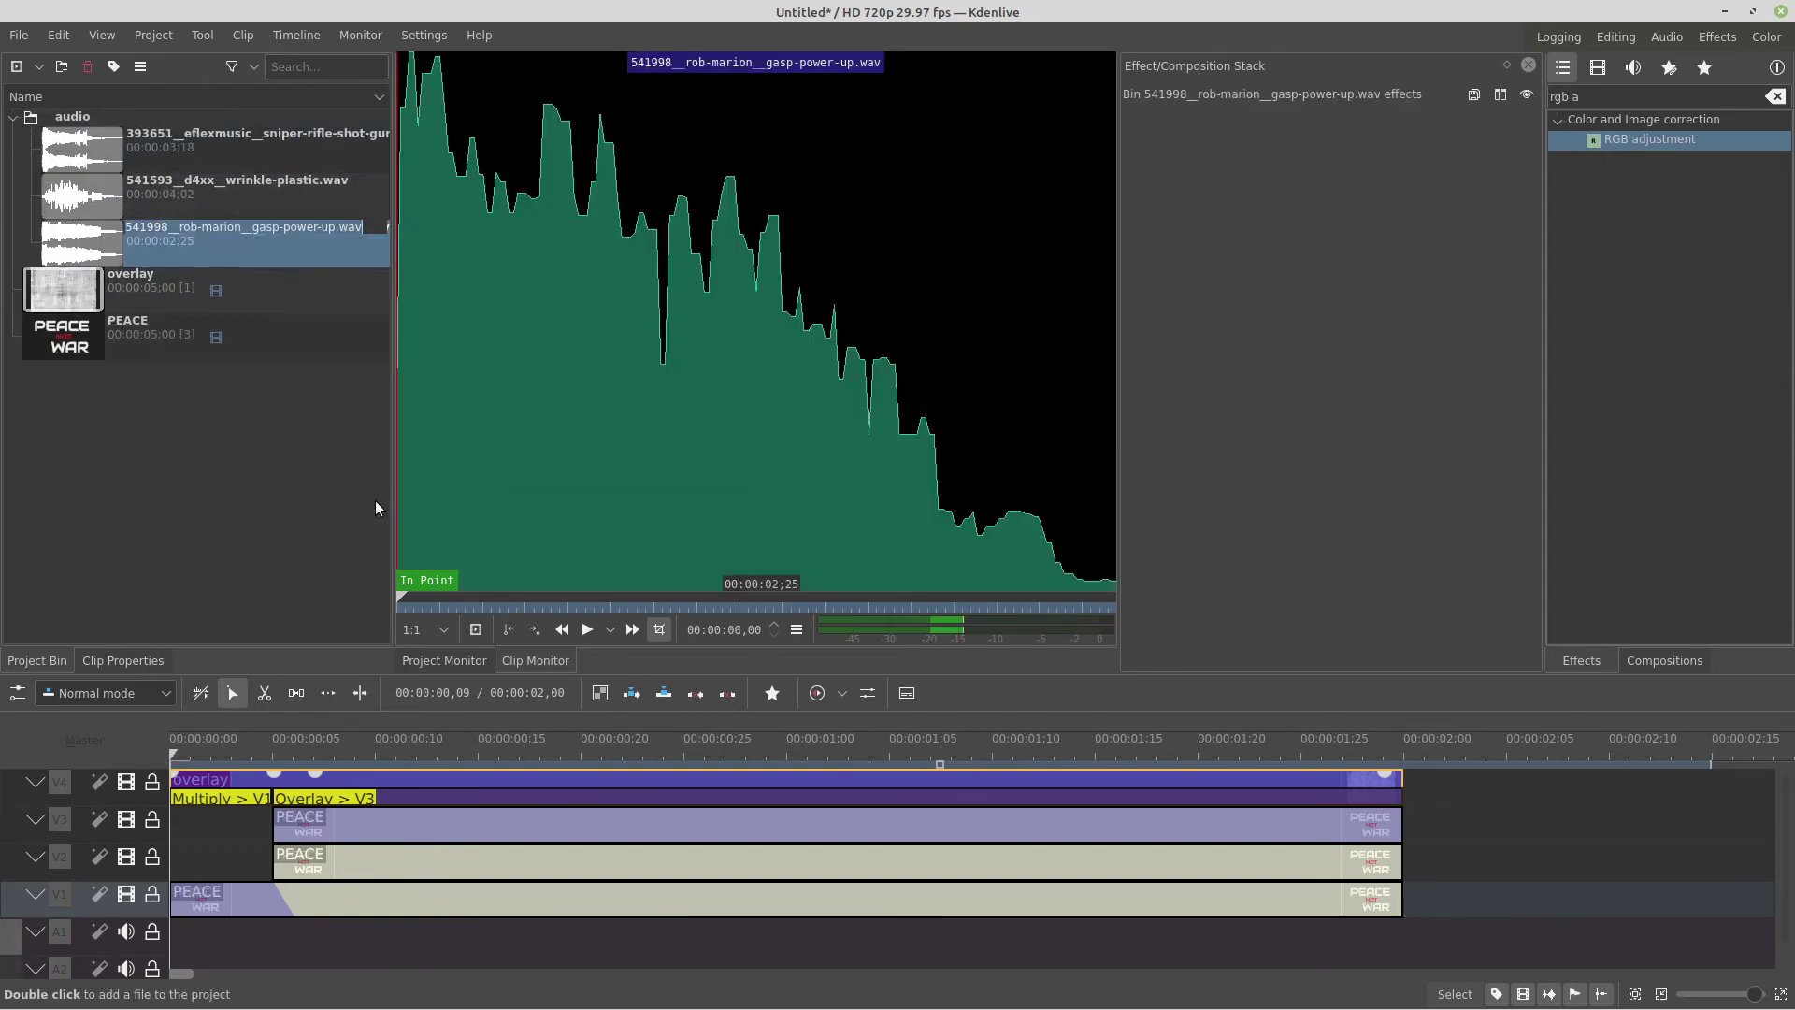
type("bg_")
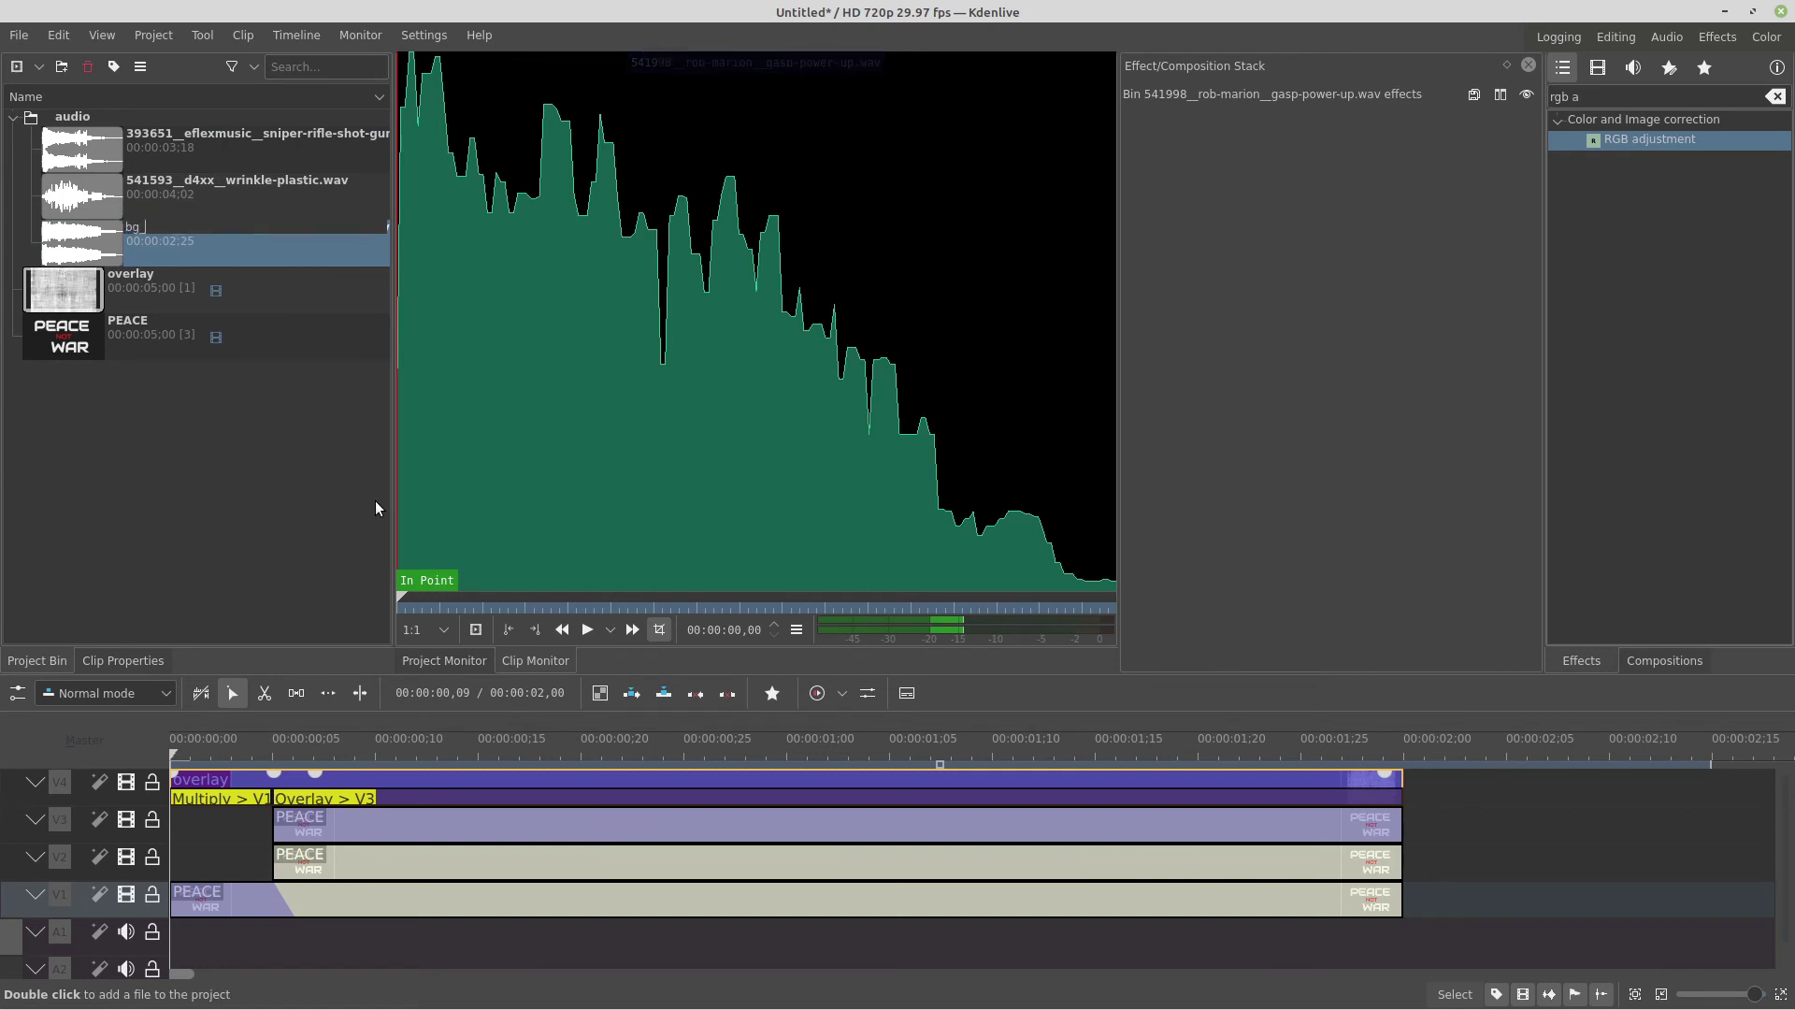
type("power")
key("Return")
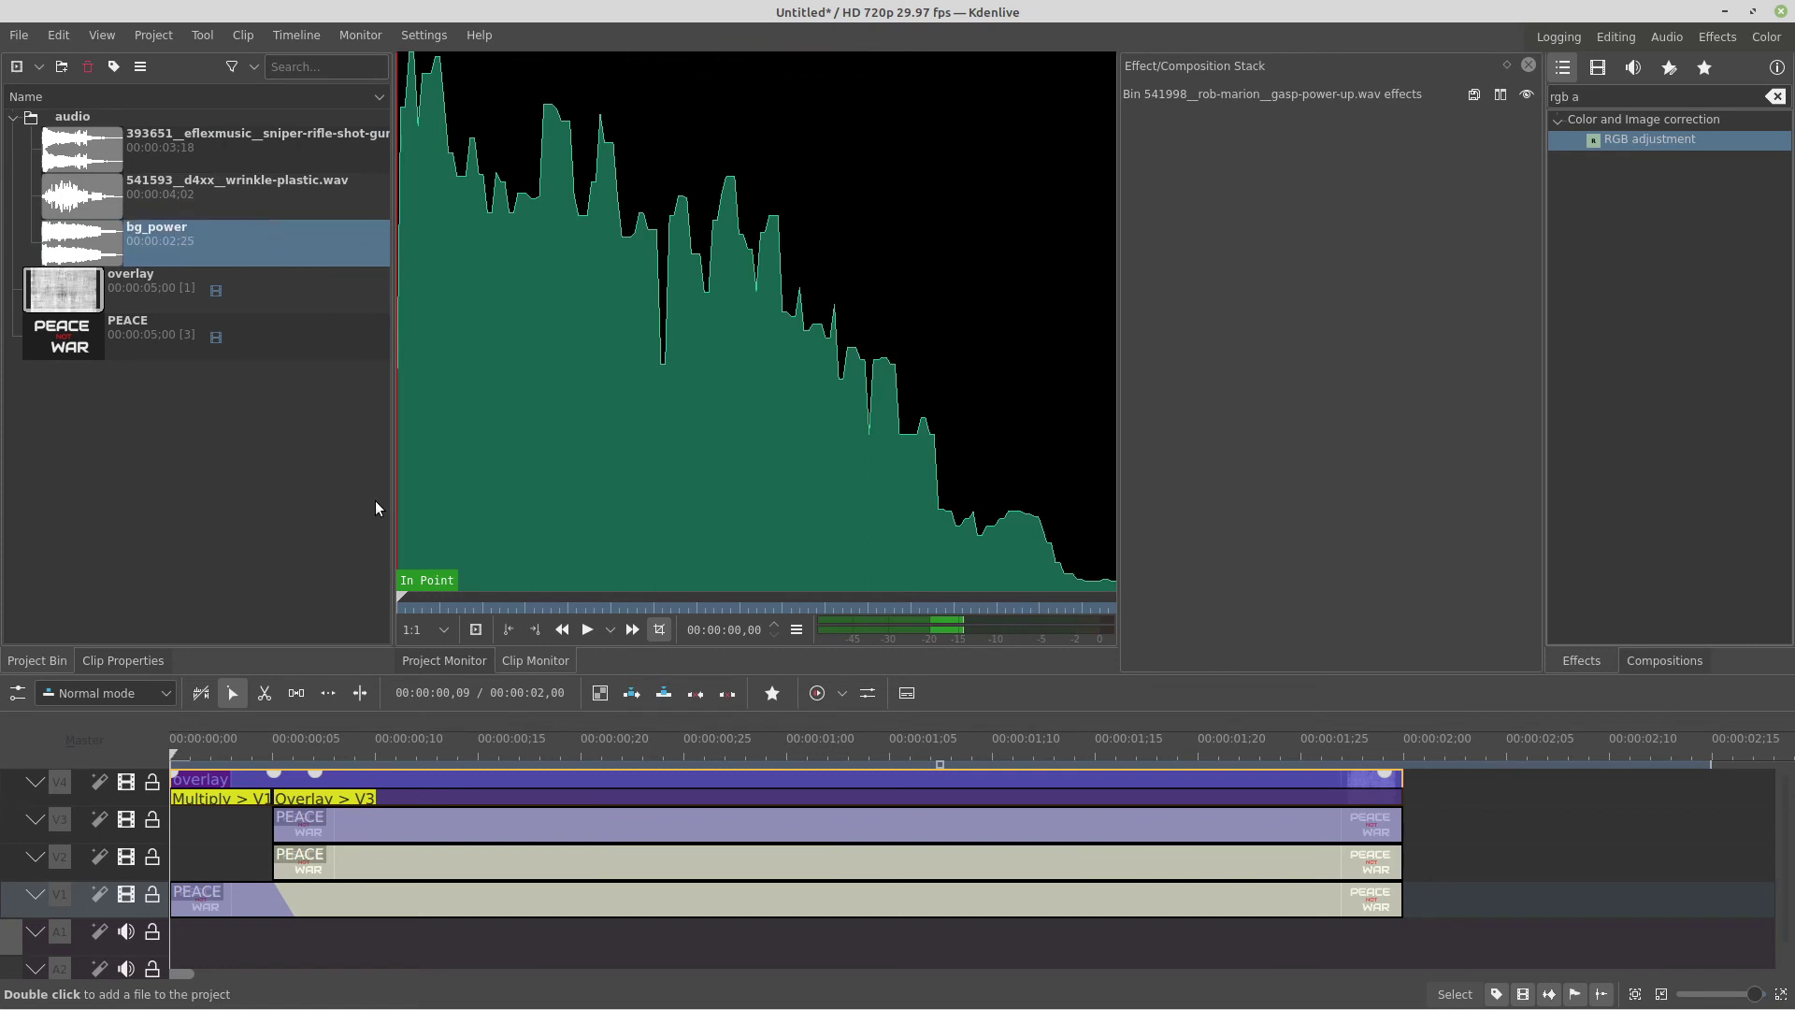
Step: Rename the wrinkle-plastic clip to 'organic' and the sniper-rifle clip to 'shotgun'
right_click(267, 188)
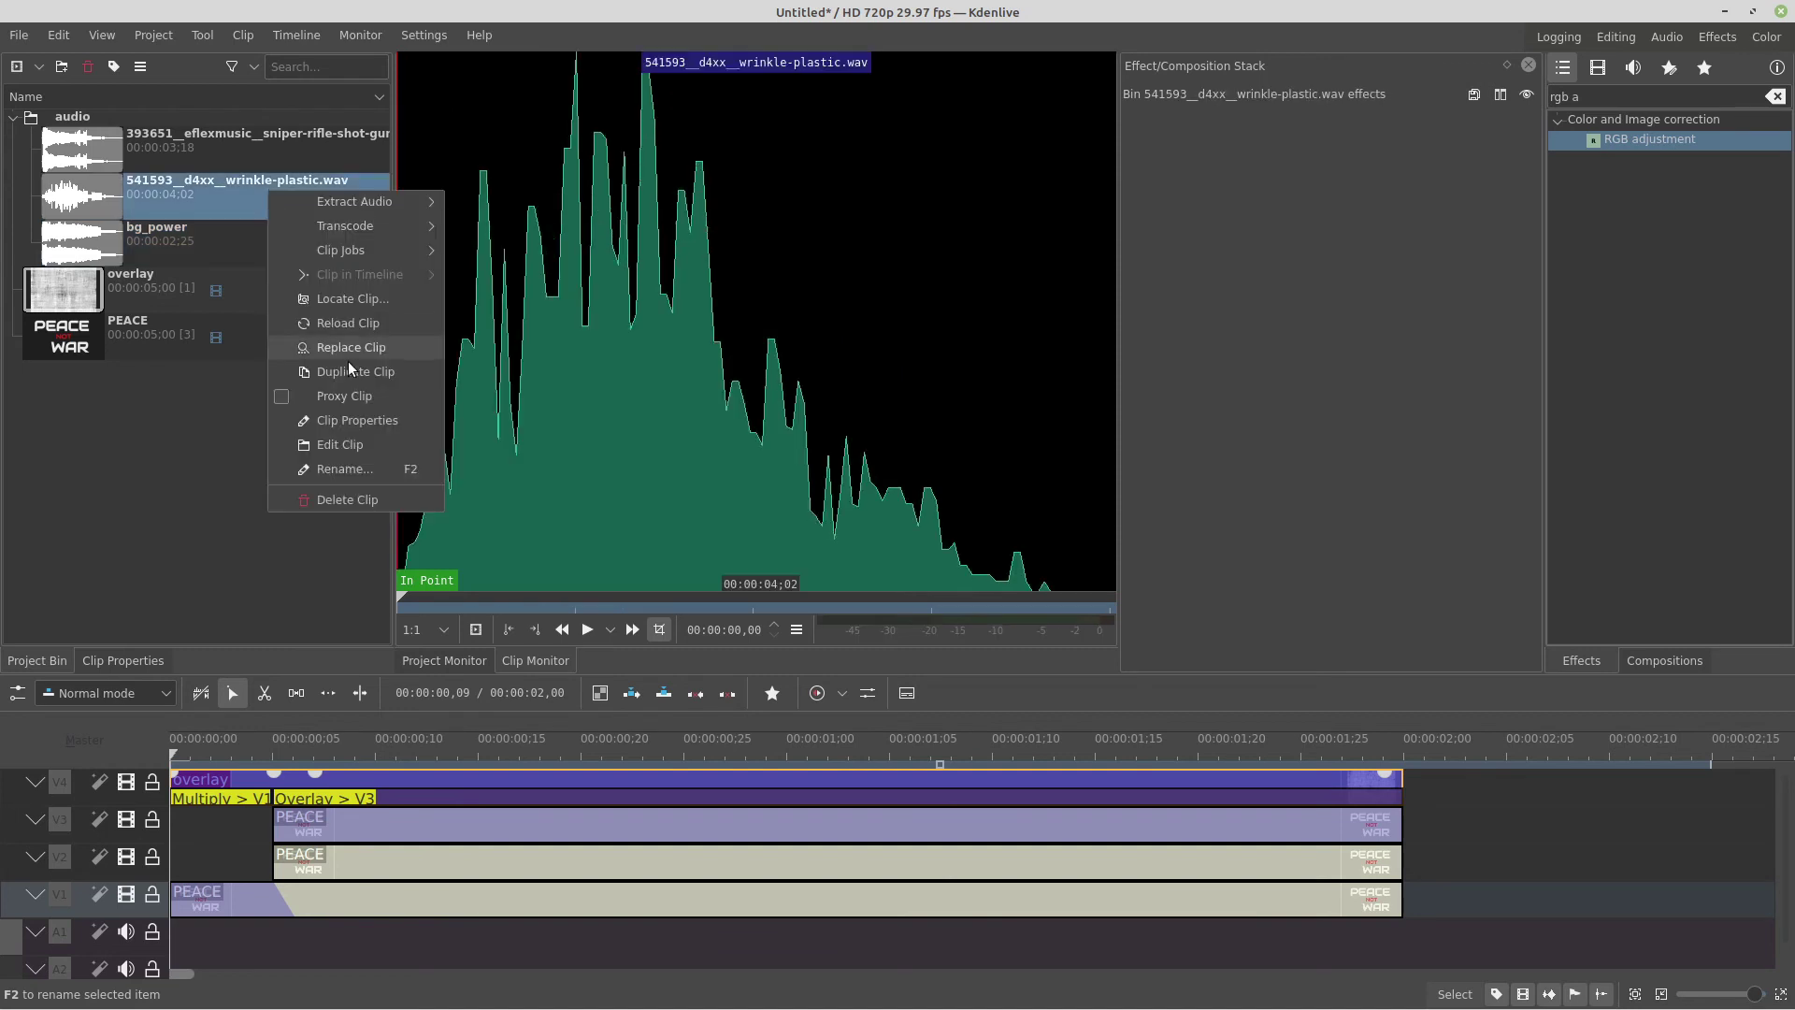
left_click(383, 469)
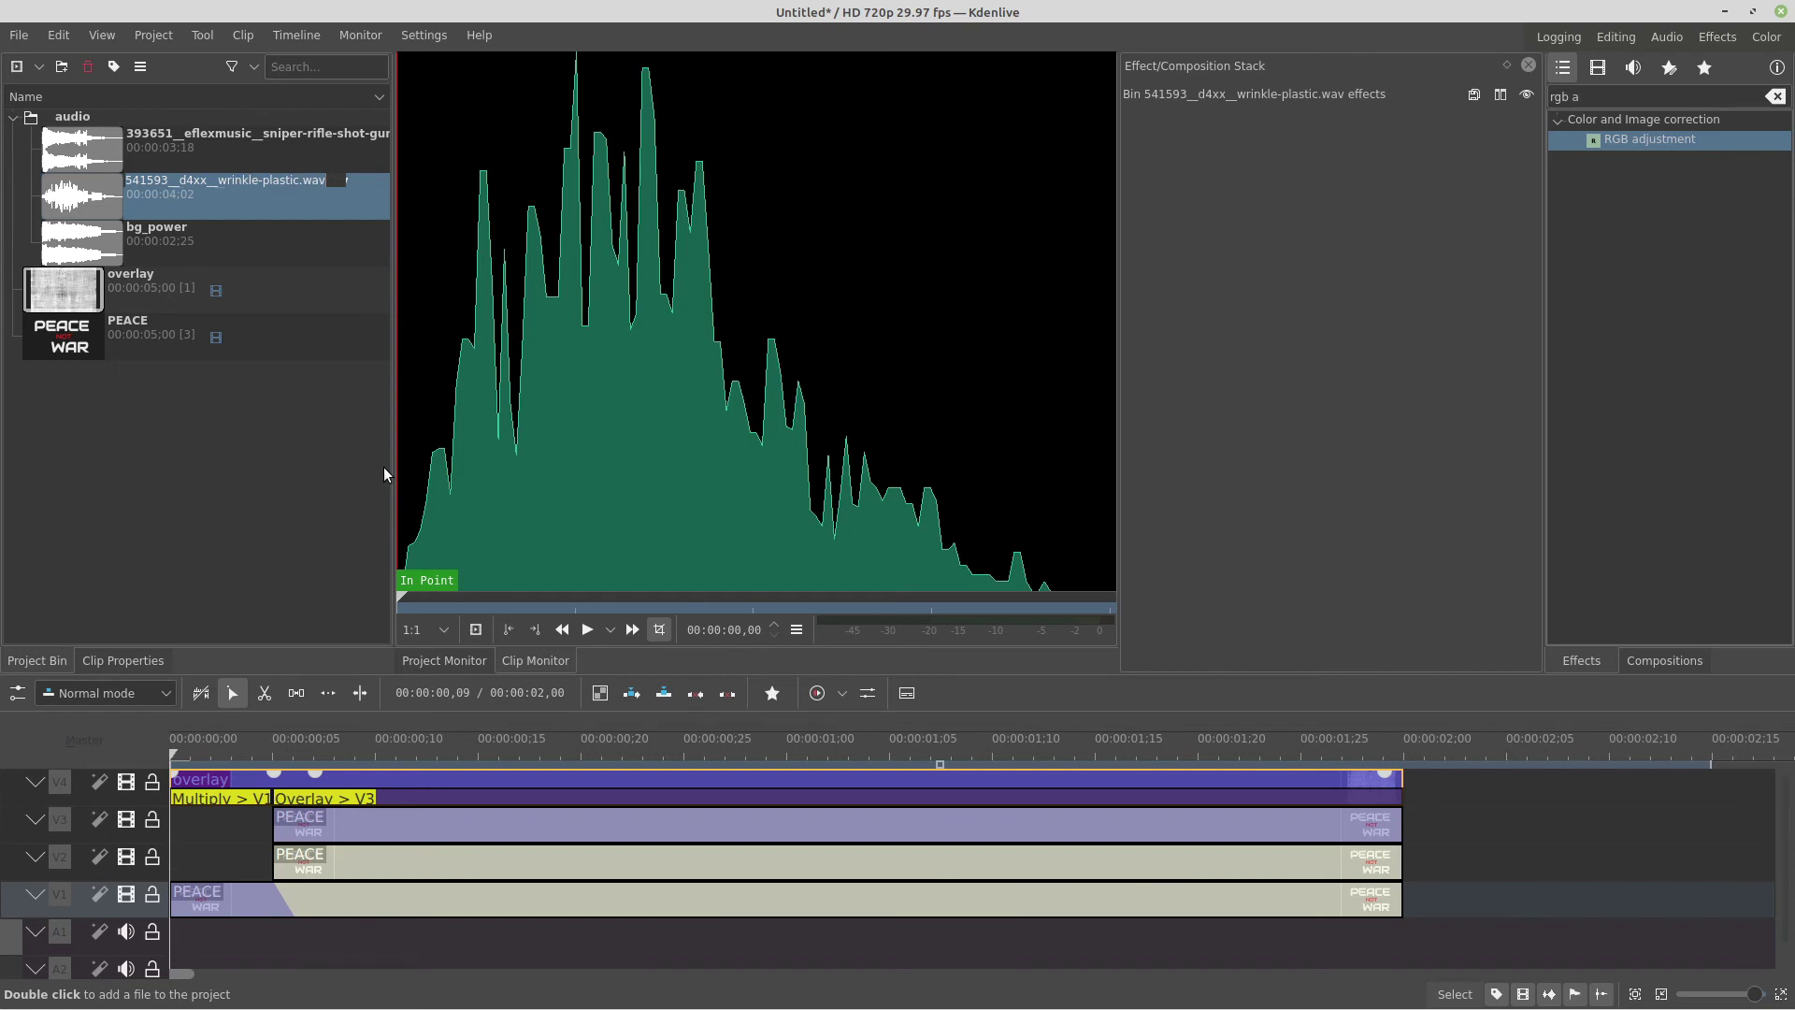
type("organic")
key("Return")
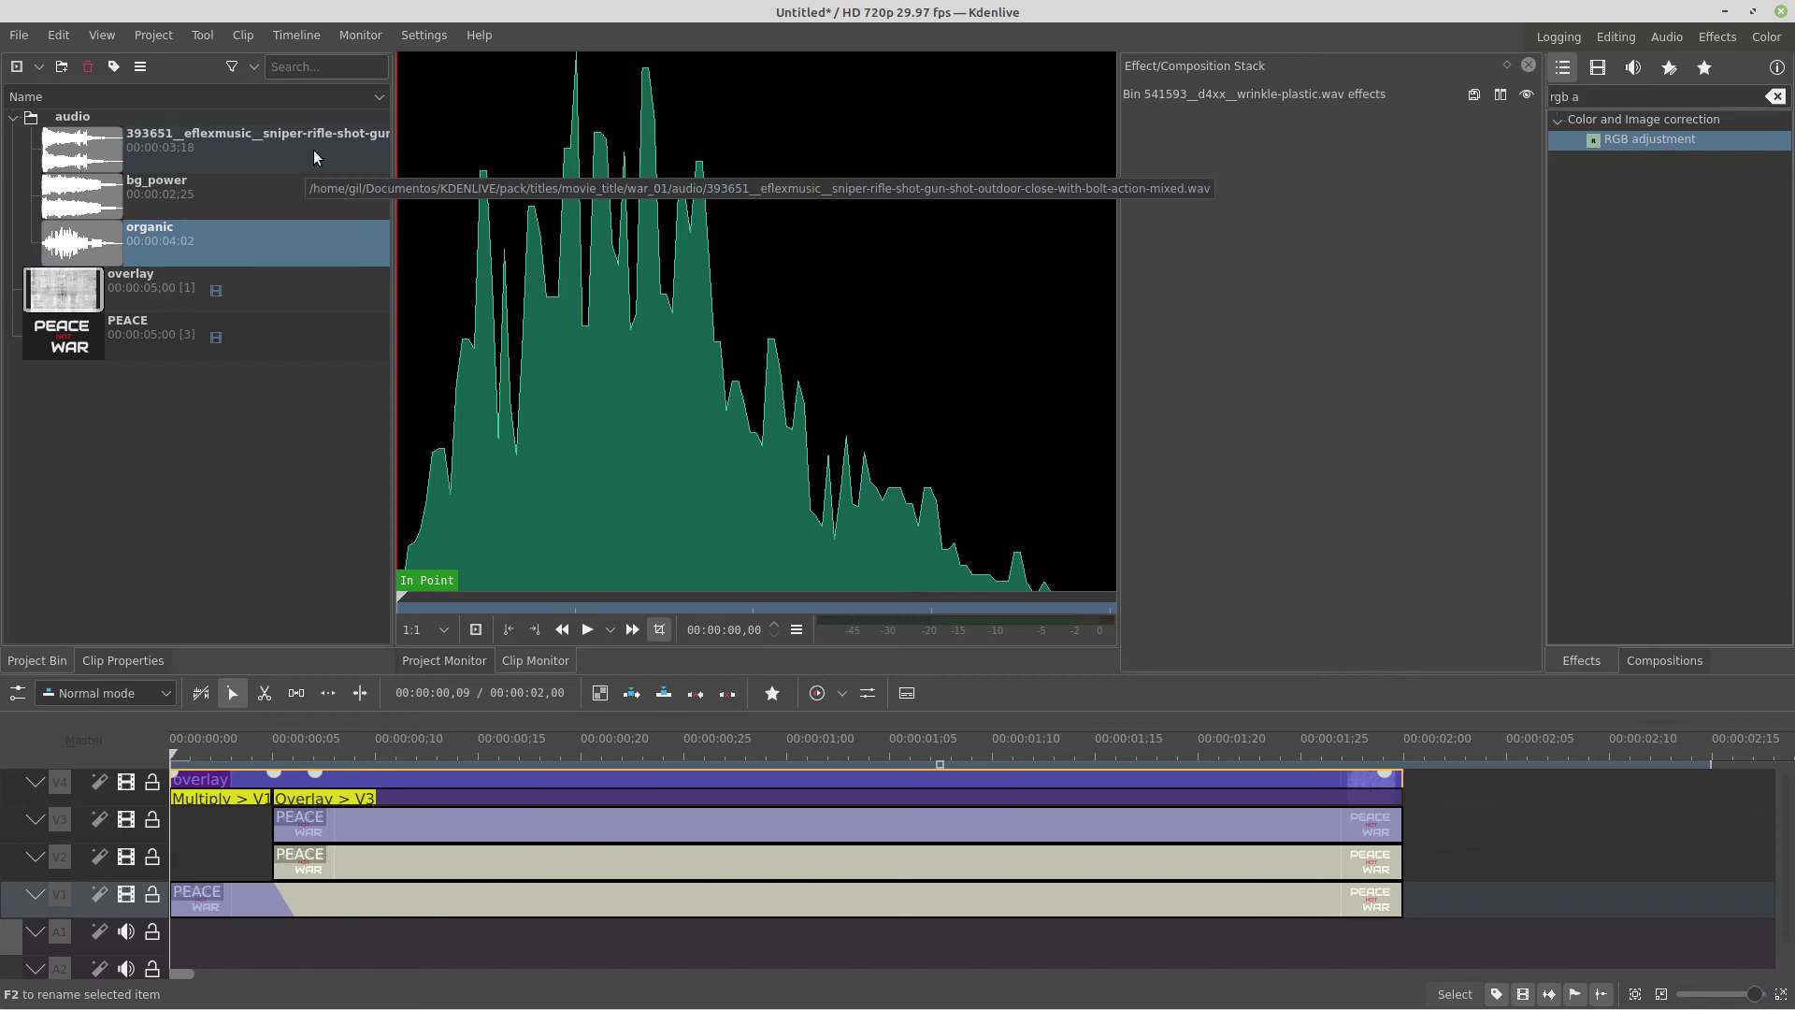
right_click(312, 149)
left_click(391, 428)
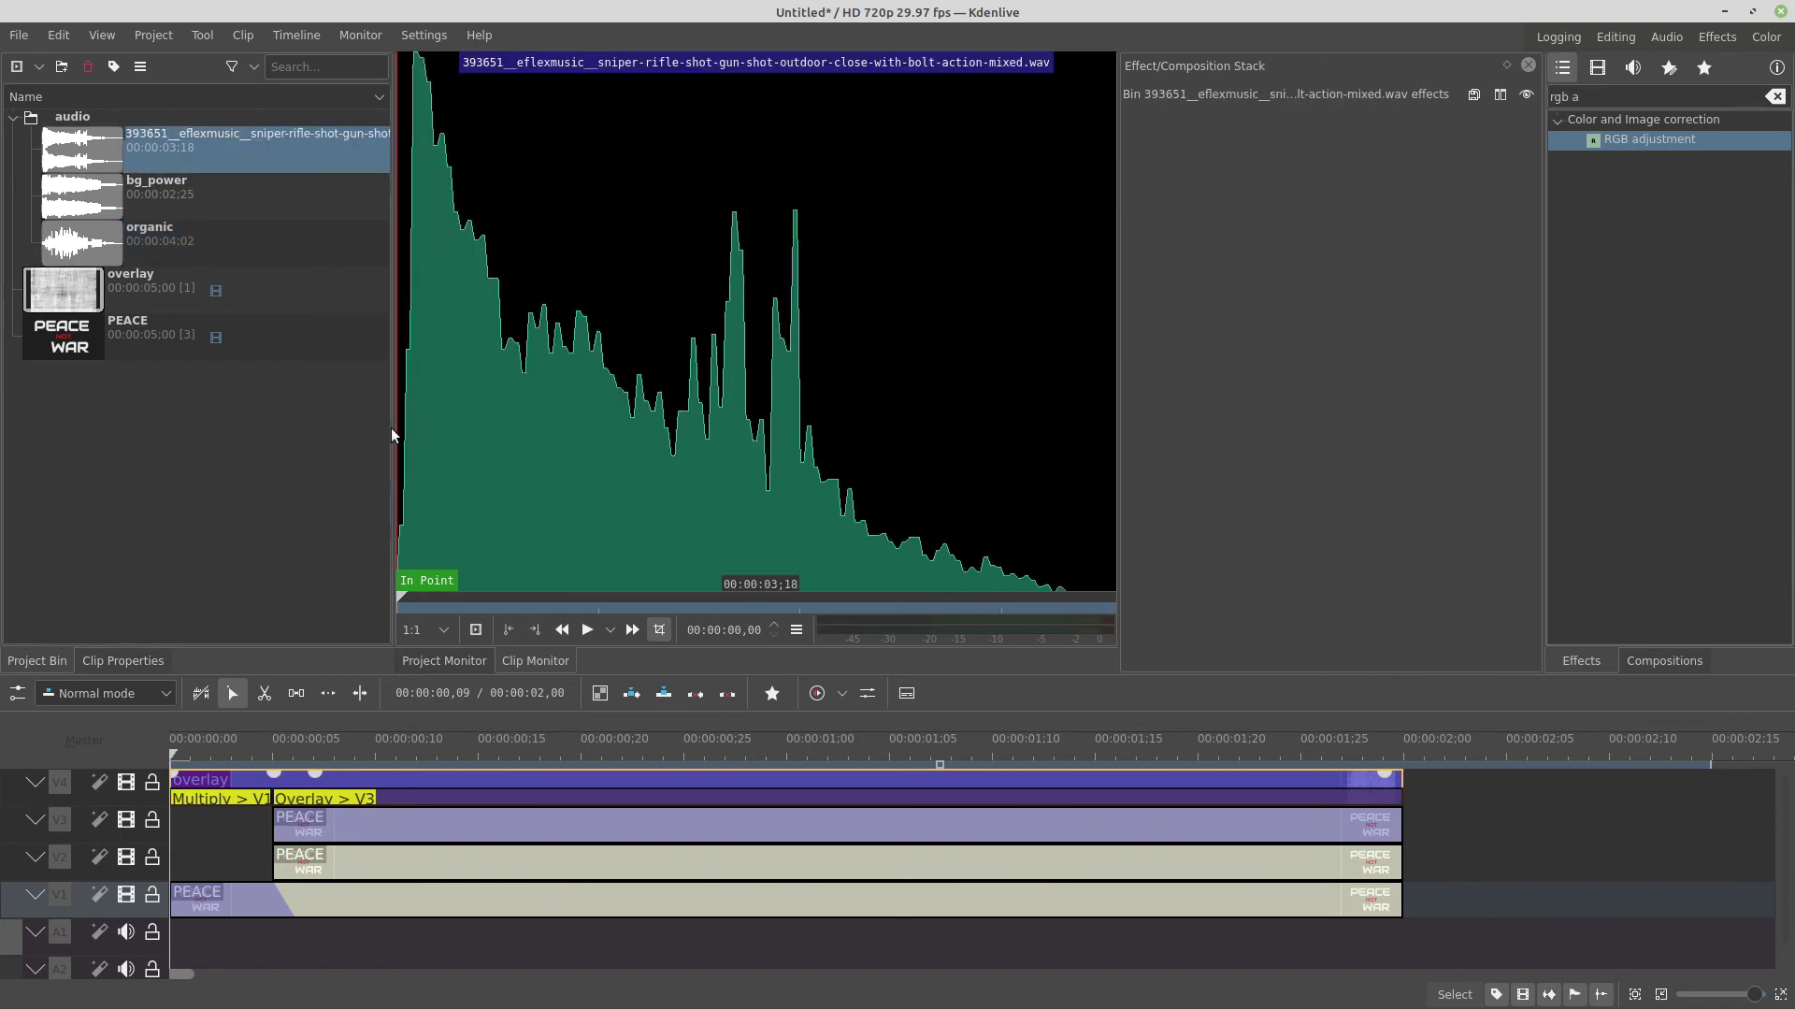
type("shotgun")
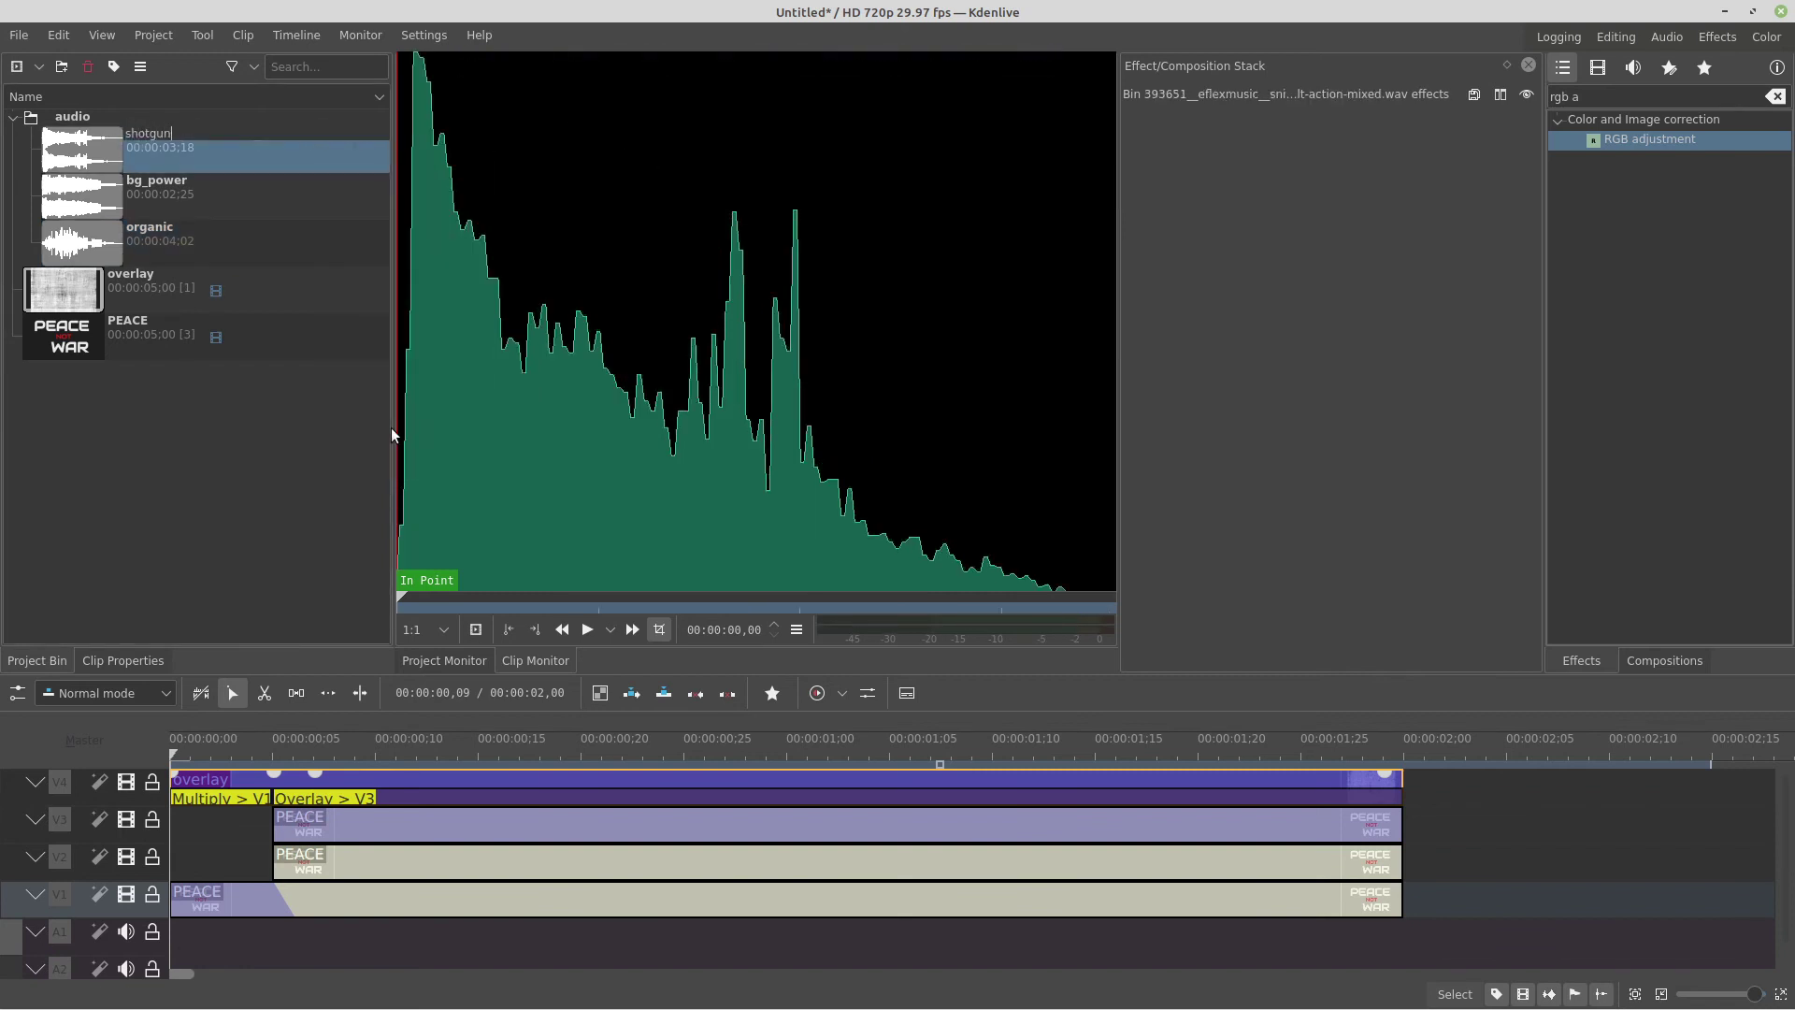
key("Return")
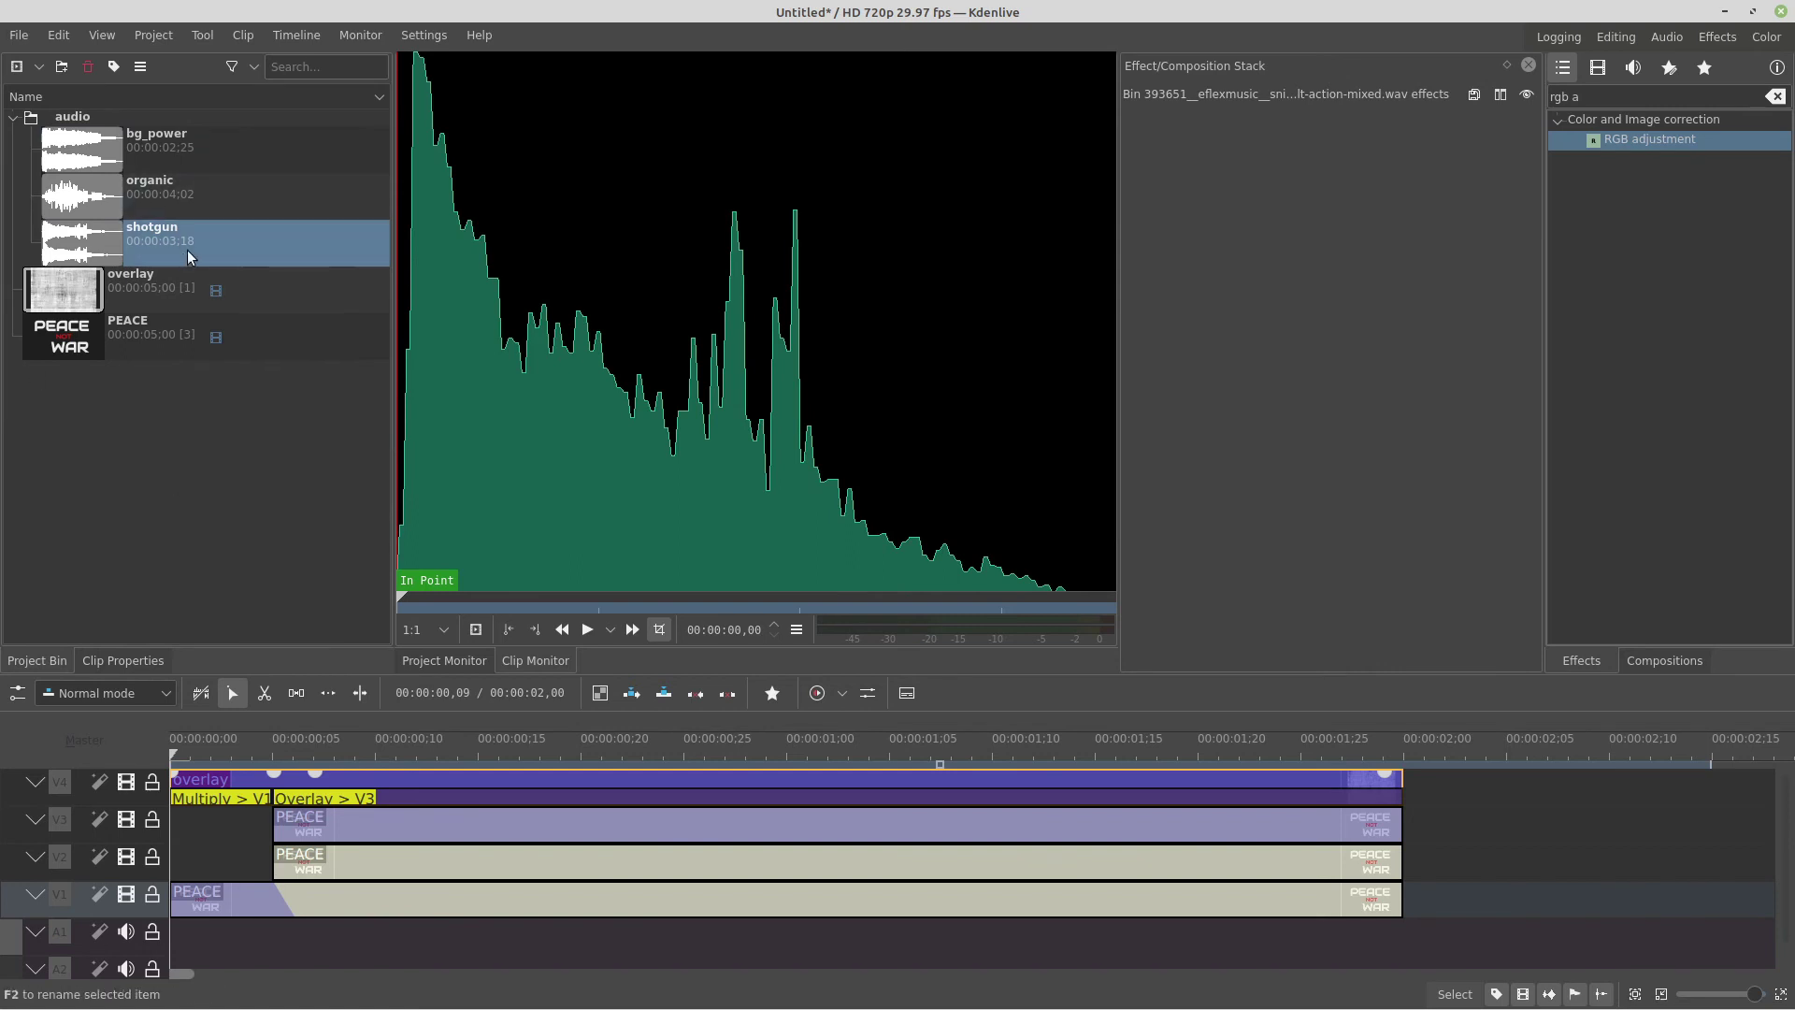
Step: Place bg_power on A2 and organic on A1, then fade organic in and out
left_click_drag(117, 149, 174, 948)
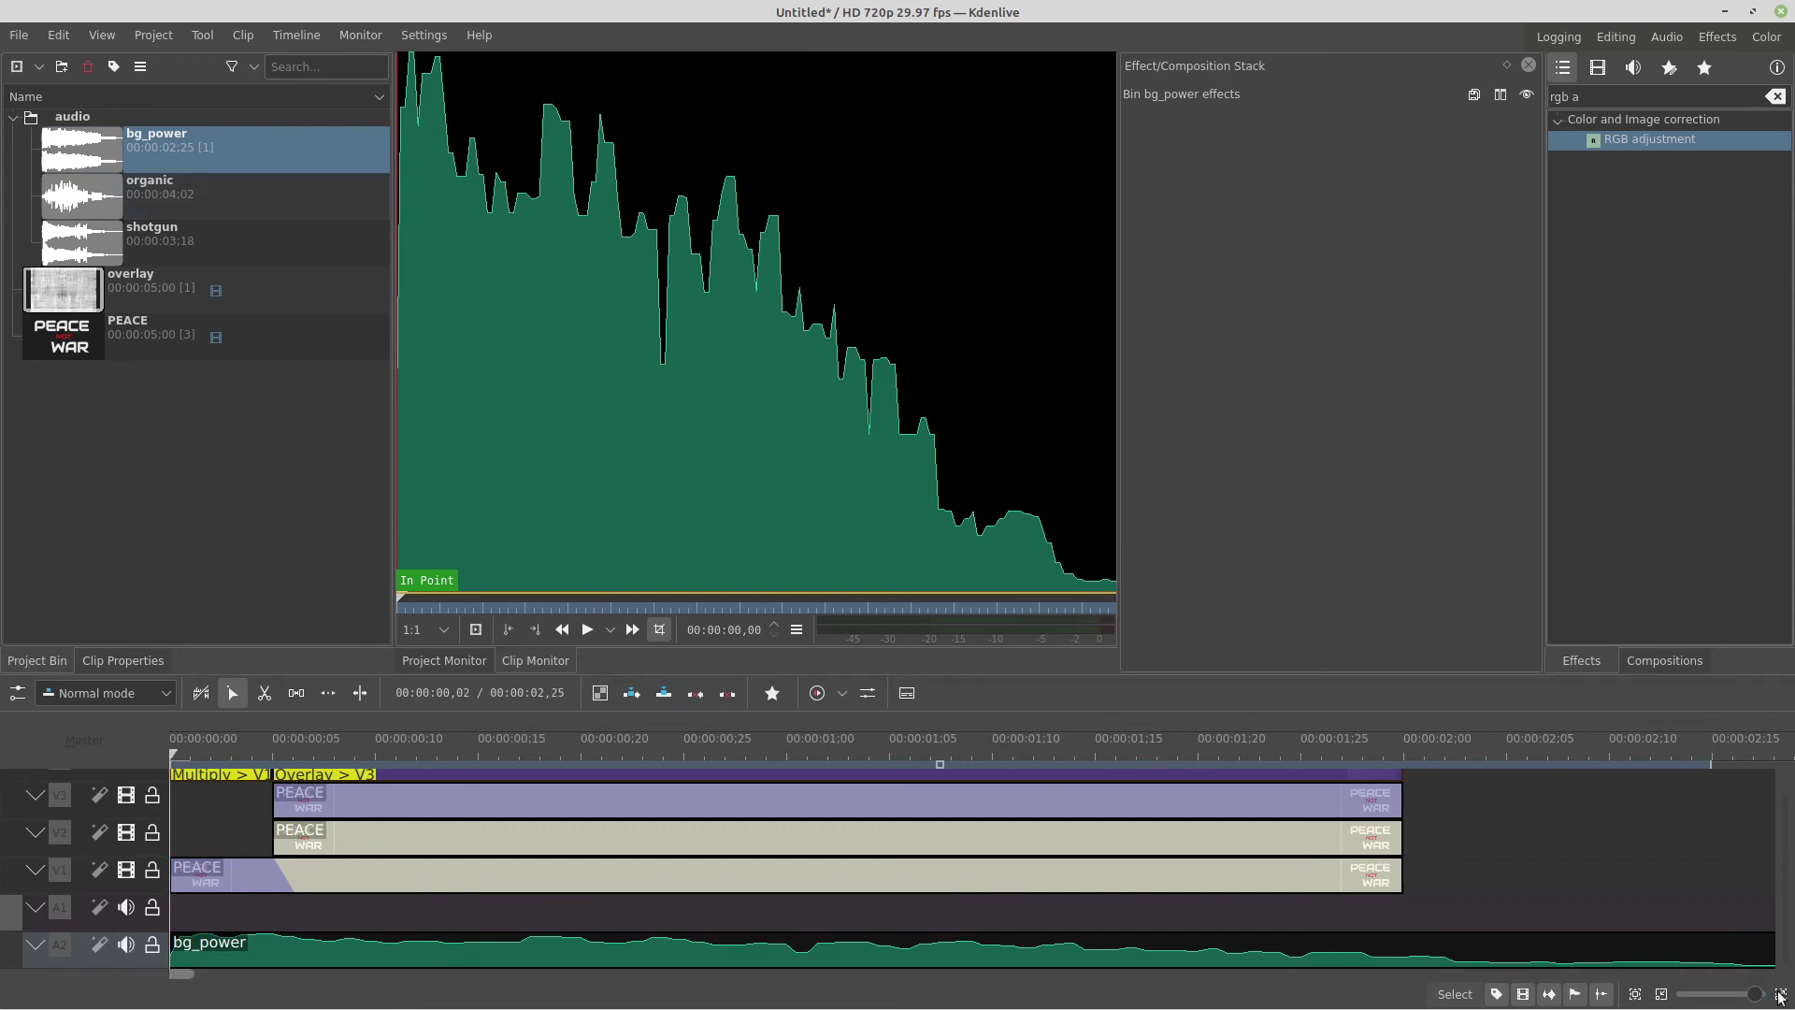
left_click_drag(1750, 997, 1743, 997)
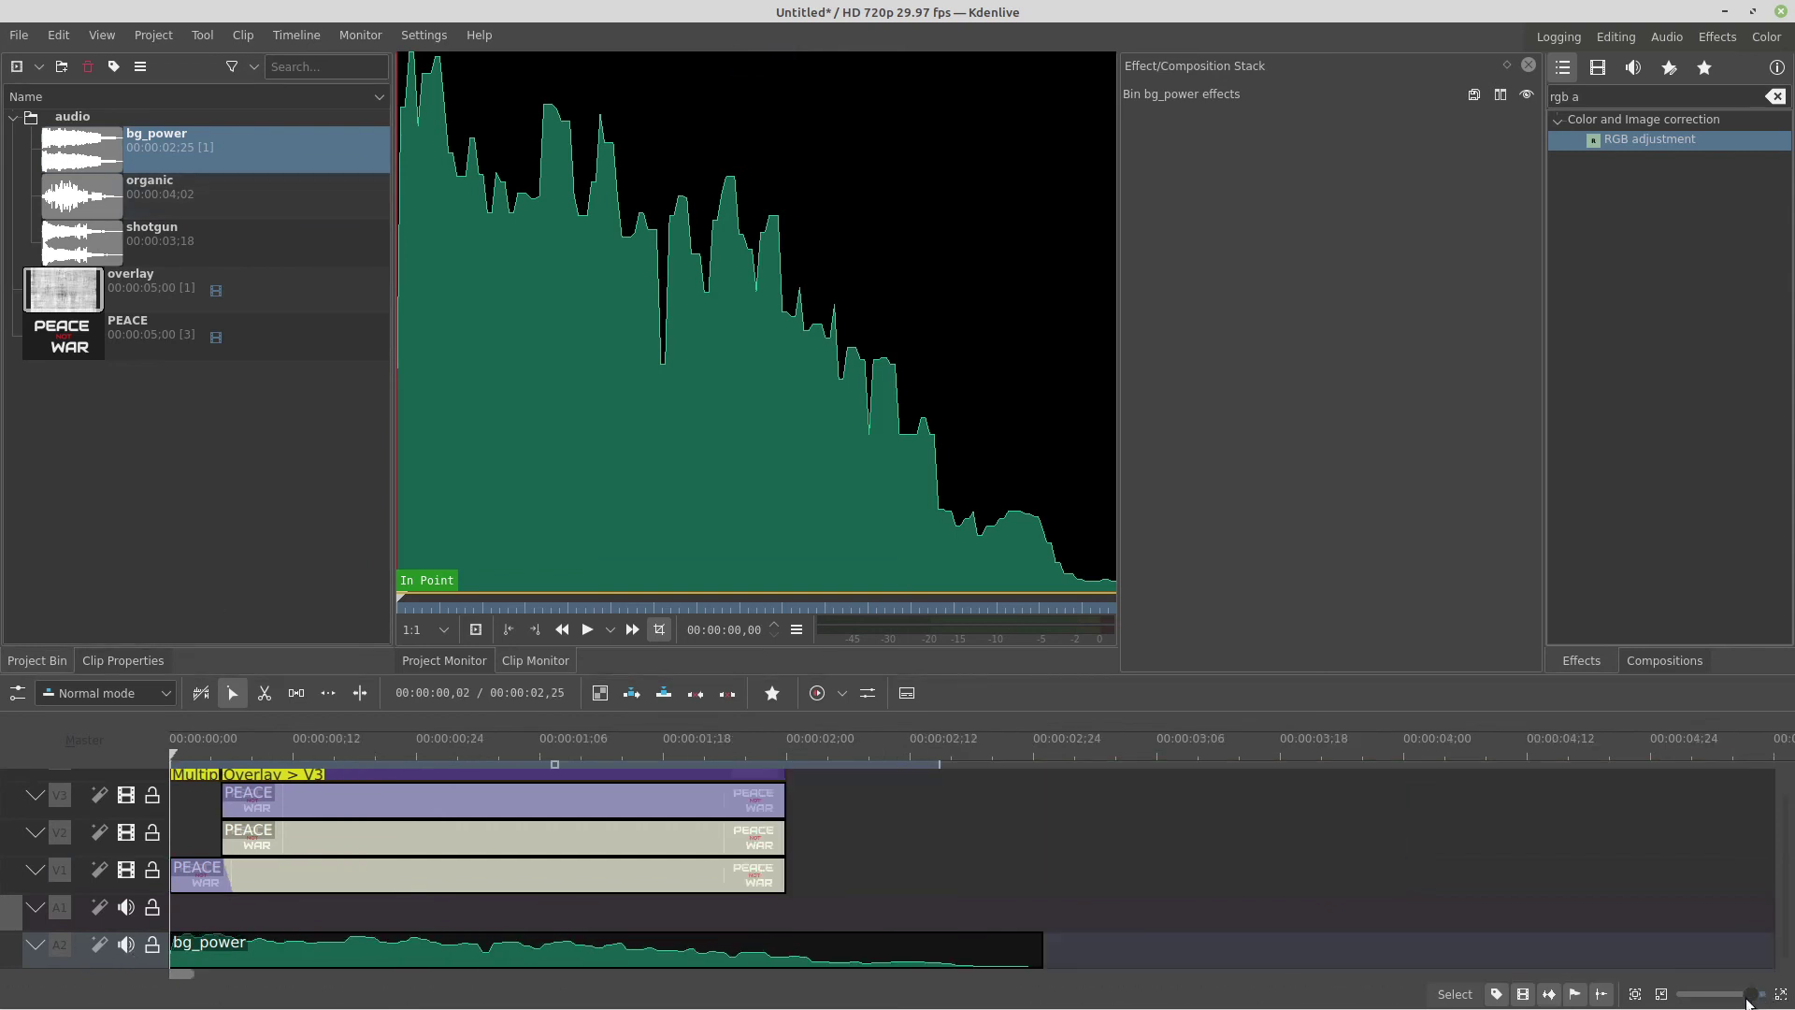
left_click_drag(160, 195, 227, 921)
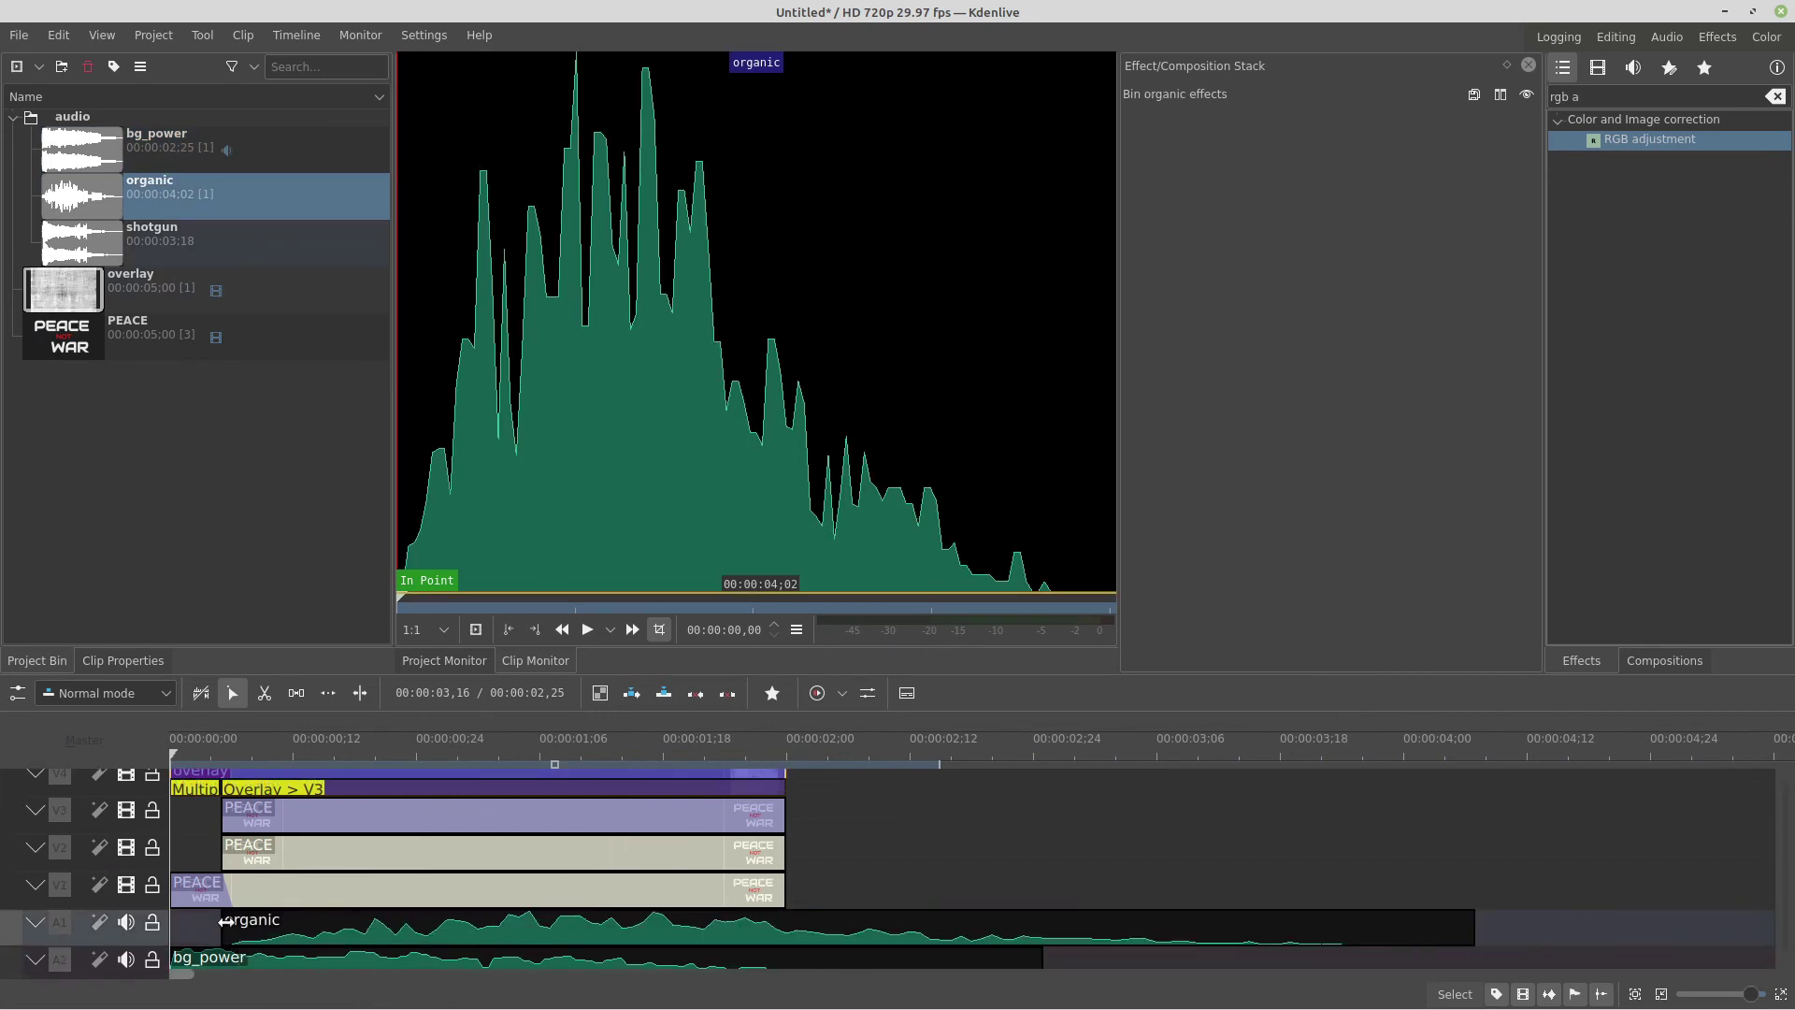
left_click(213, 834)
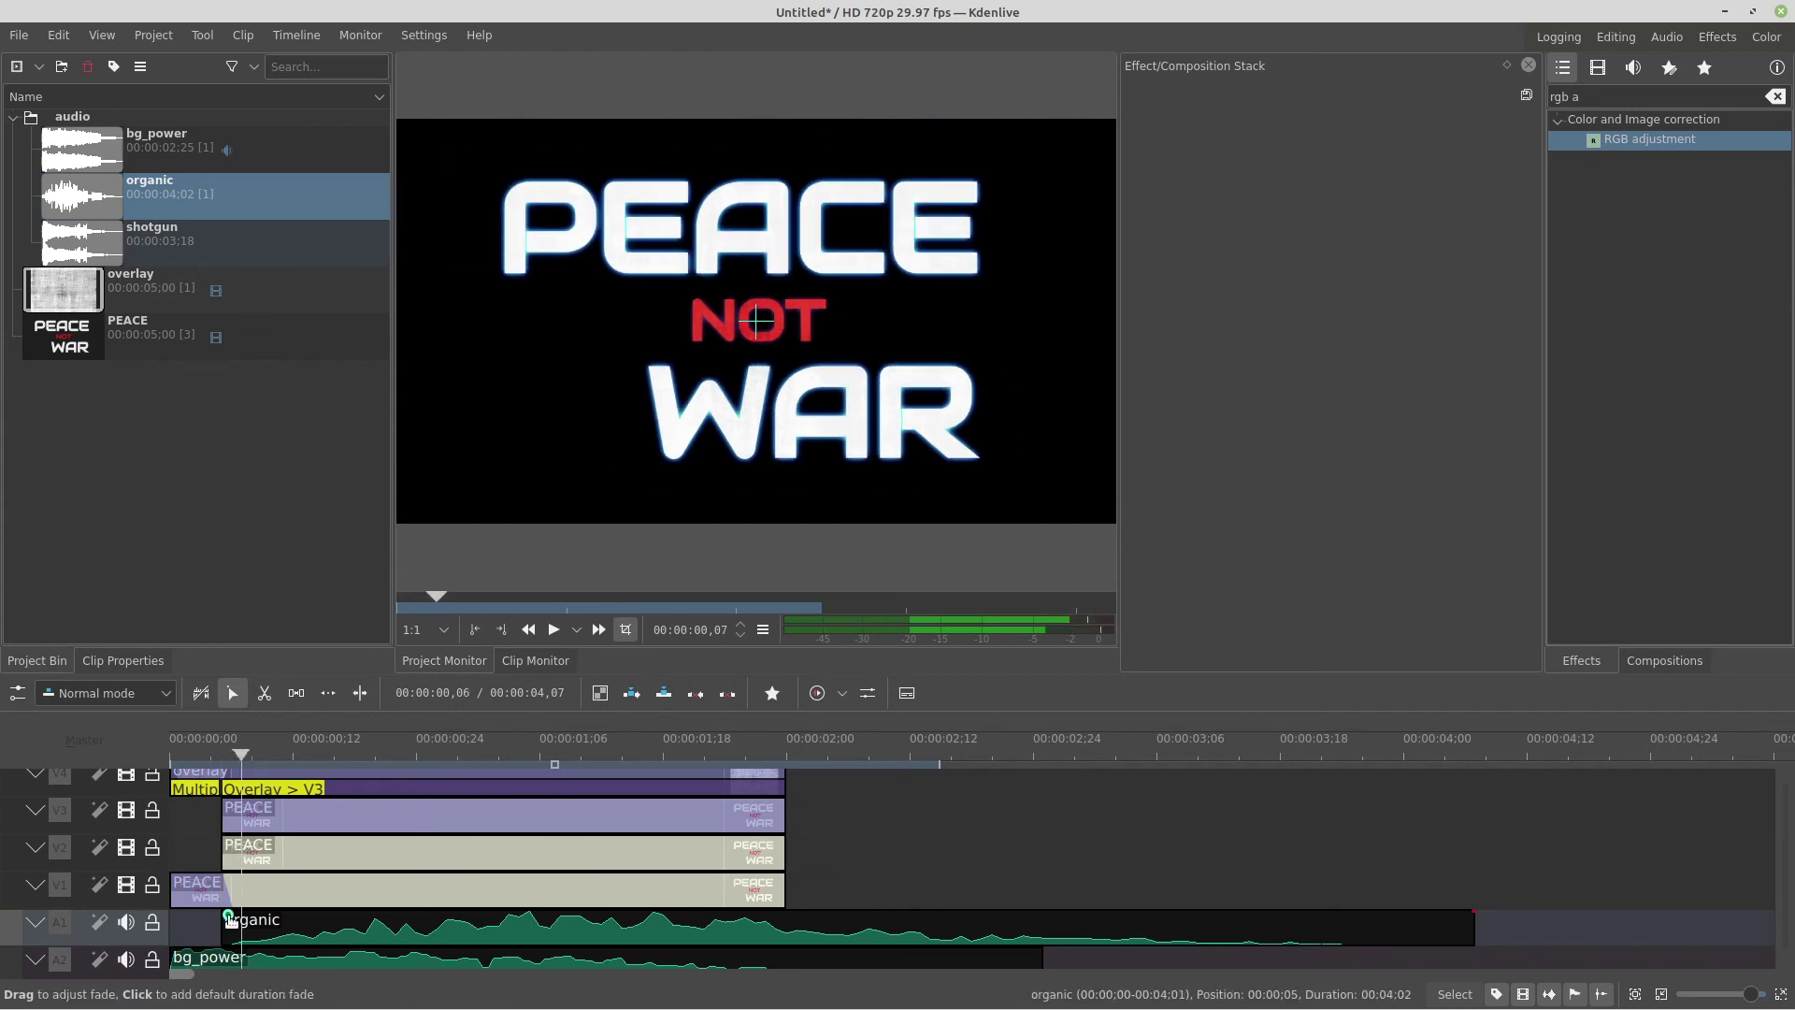
left_click_drag(229, 919, 250, 922)
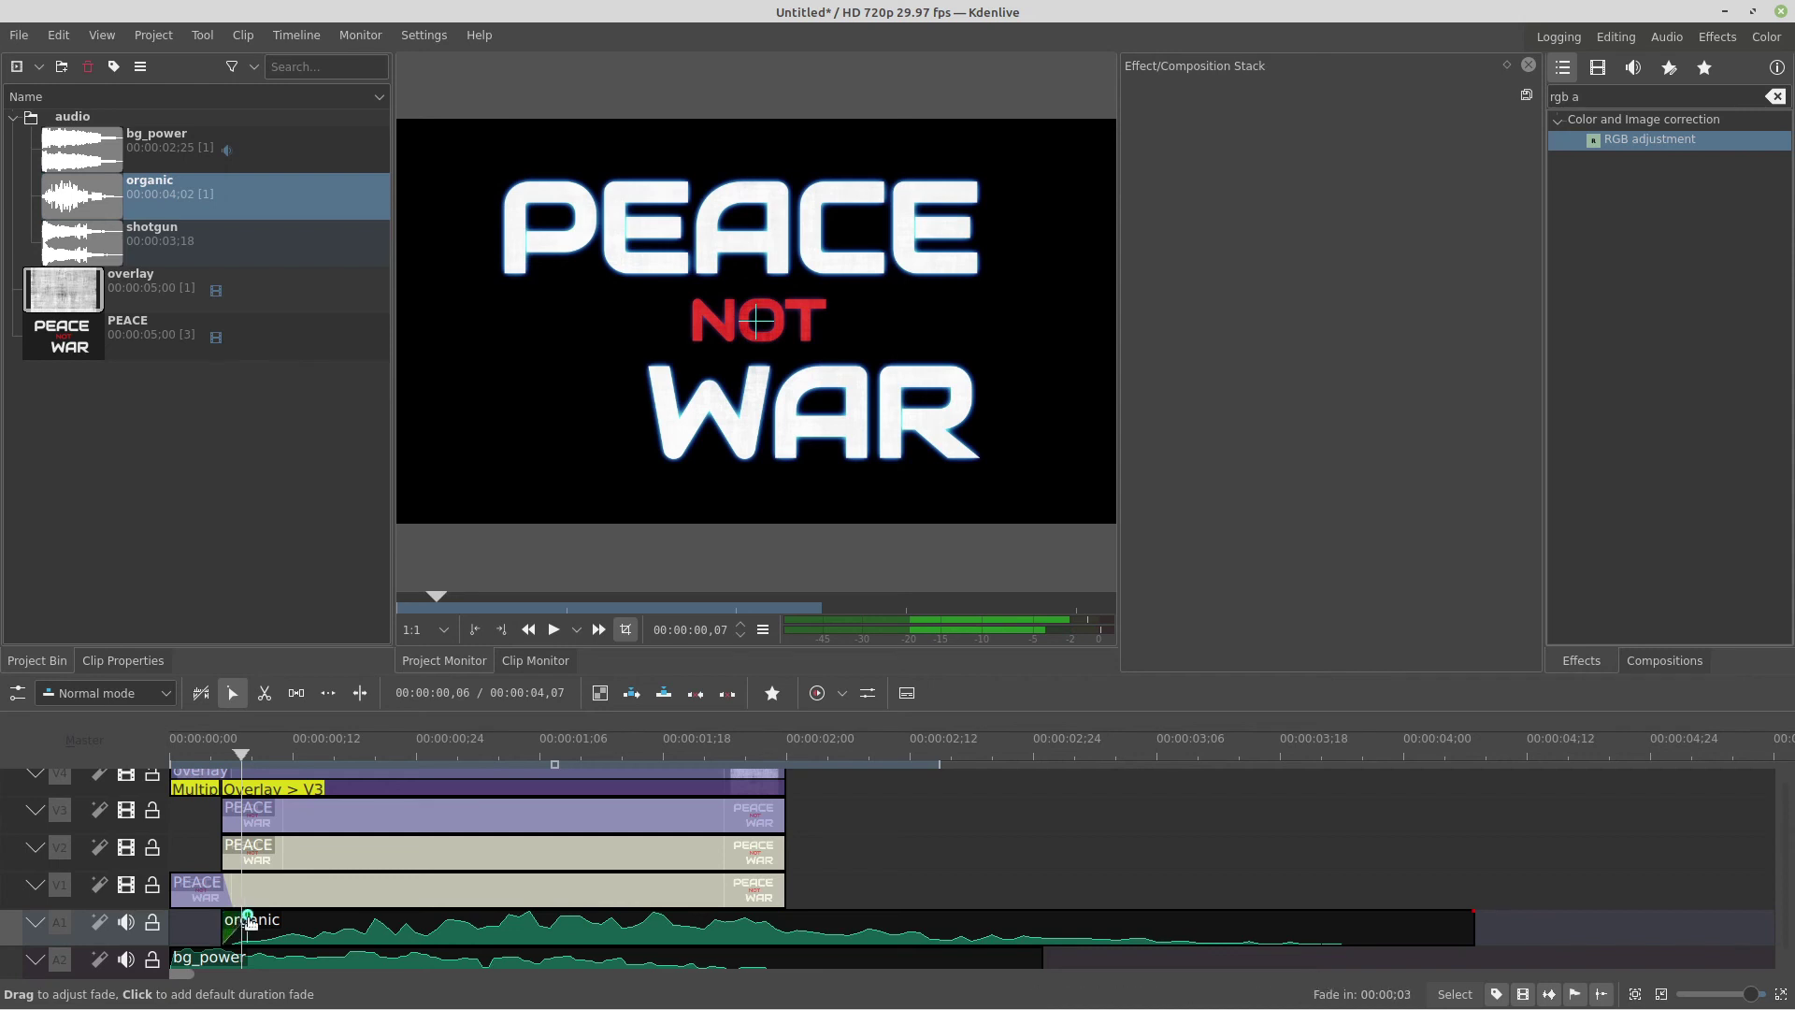
left_click_drag(1471, 915, 881, 924)
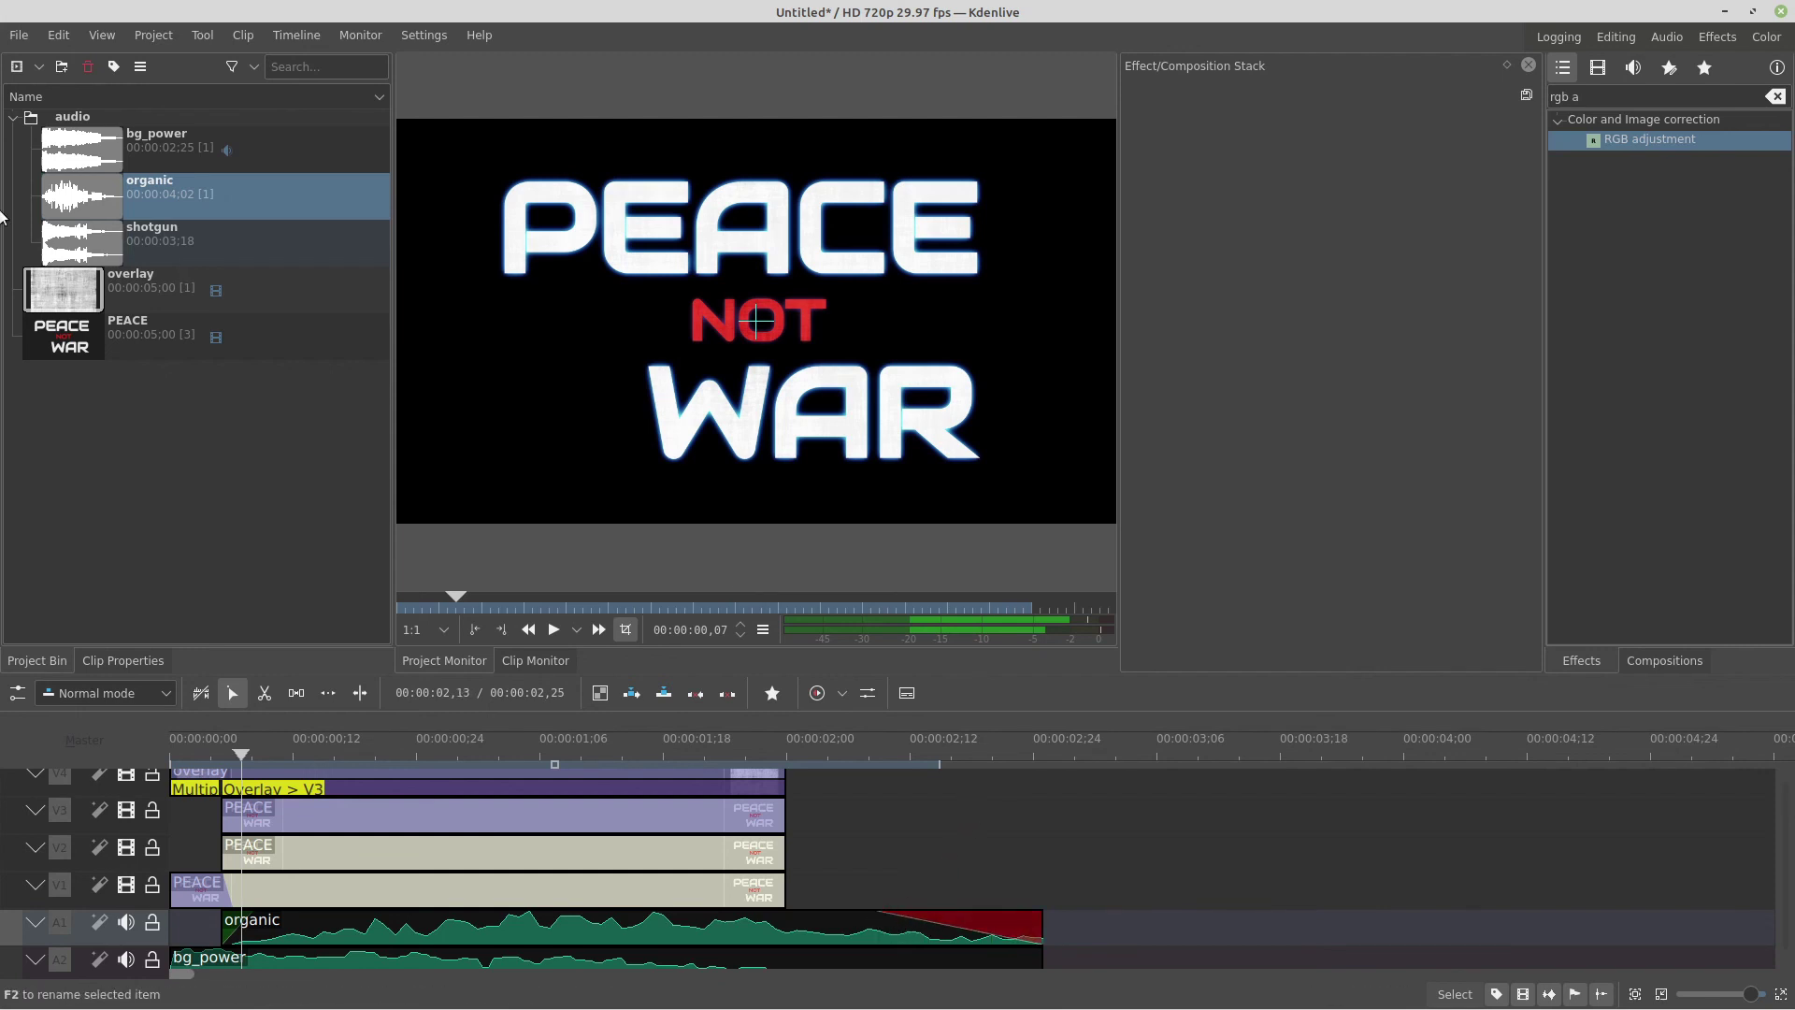
Step: Place shotgun on A1, shorten organic's end, and snap shotgun right against organic
left_click_drag(117, 250, 1049, 932)
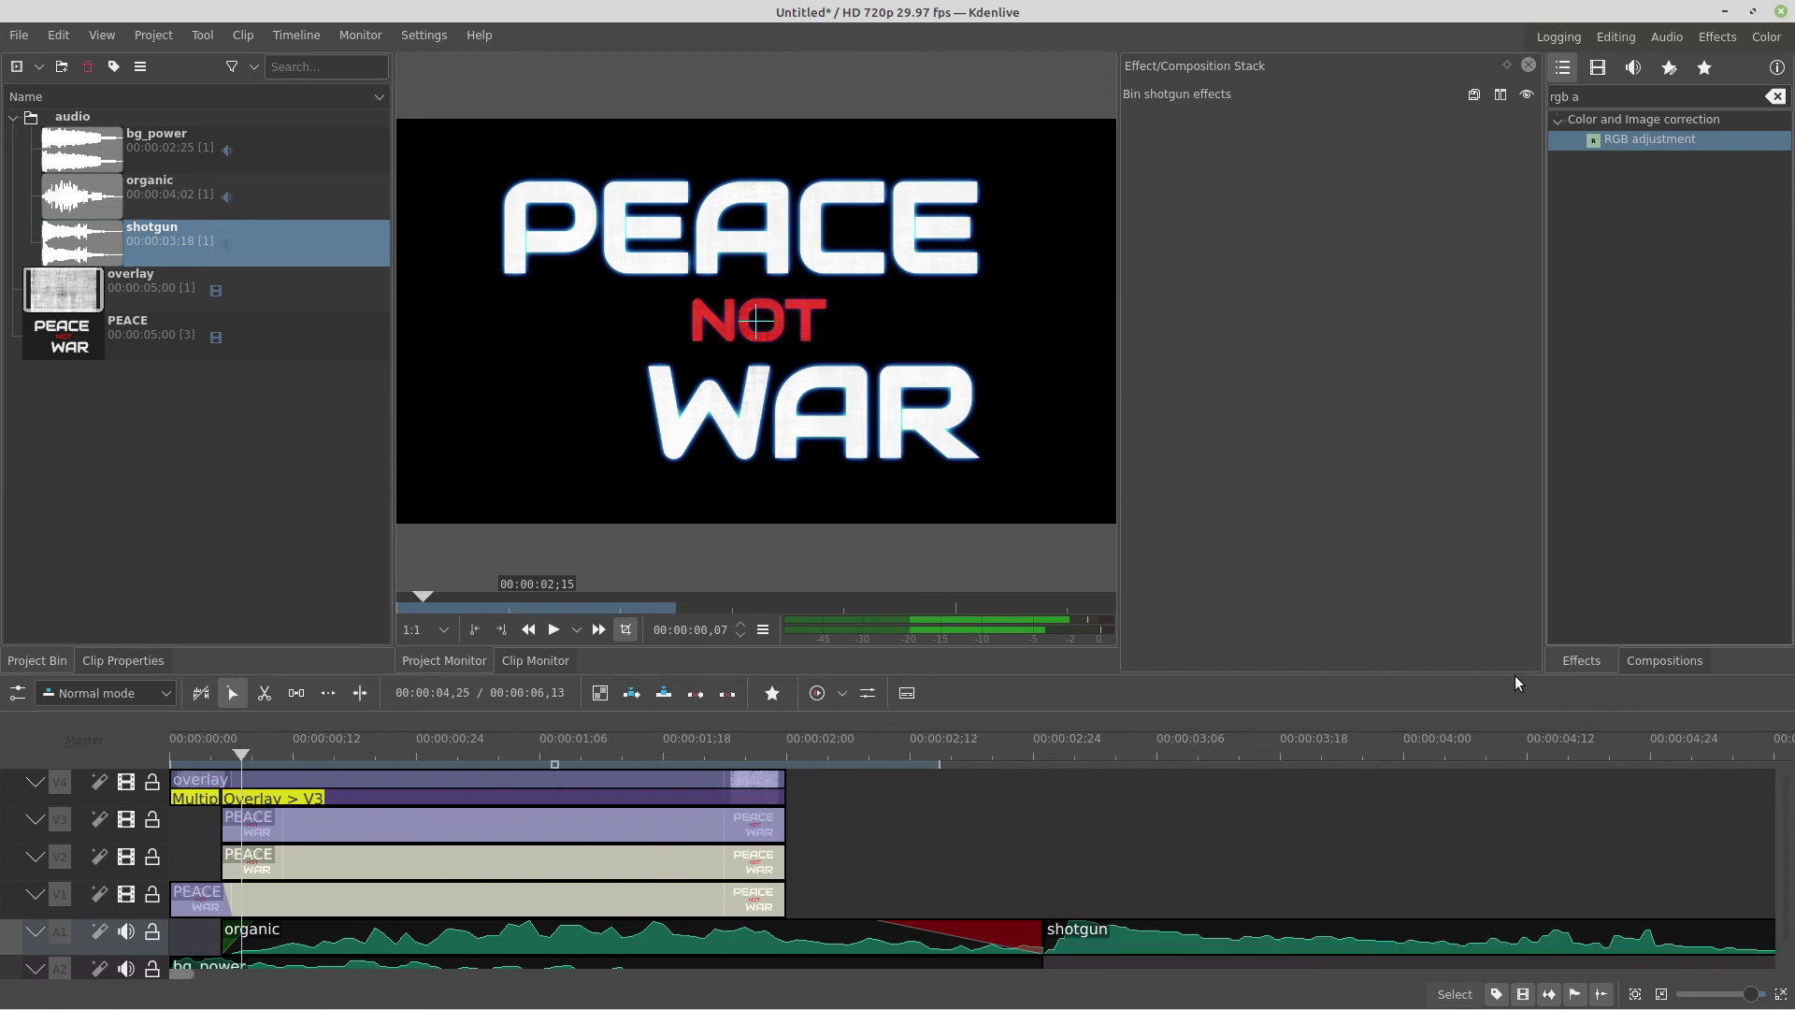
left_click_drag(1515, 675, 1522, 632)
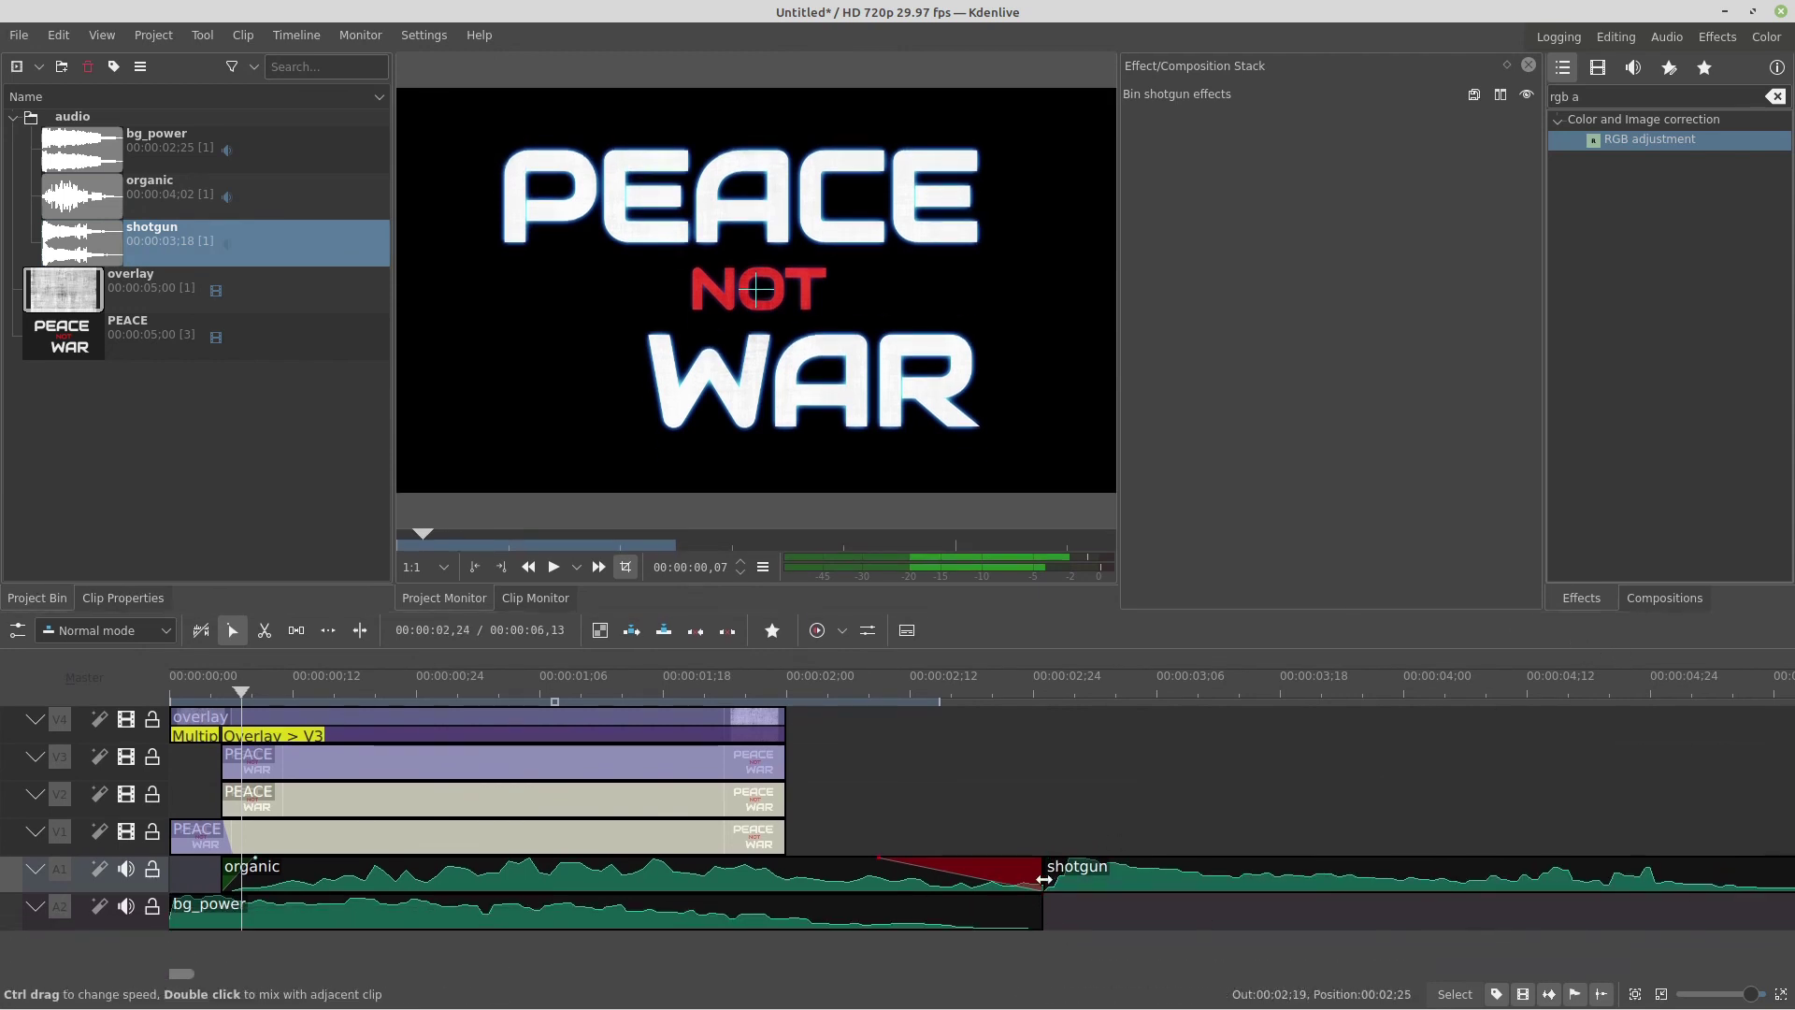
left_click_drag(1038, 878, 788, 881)
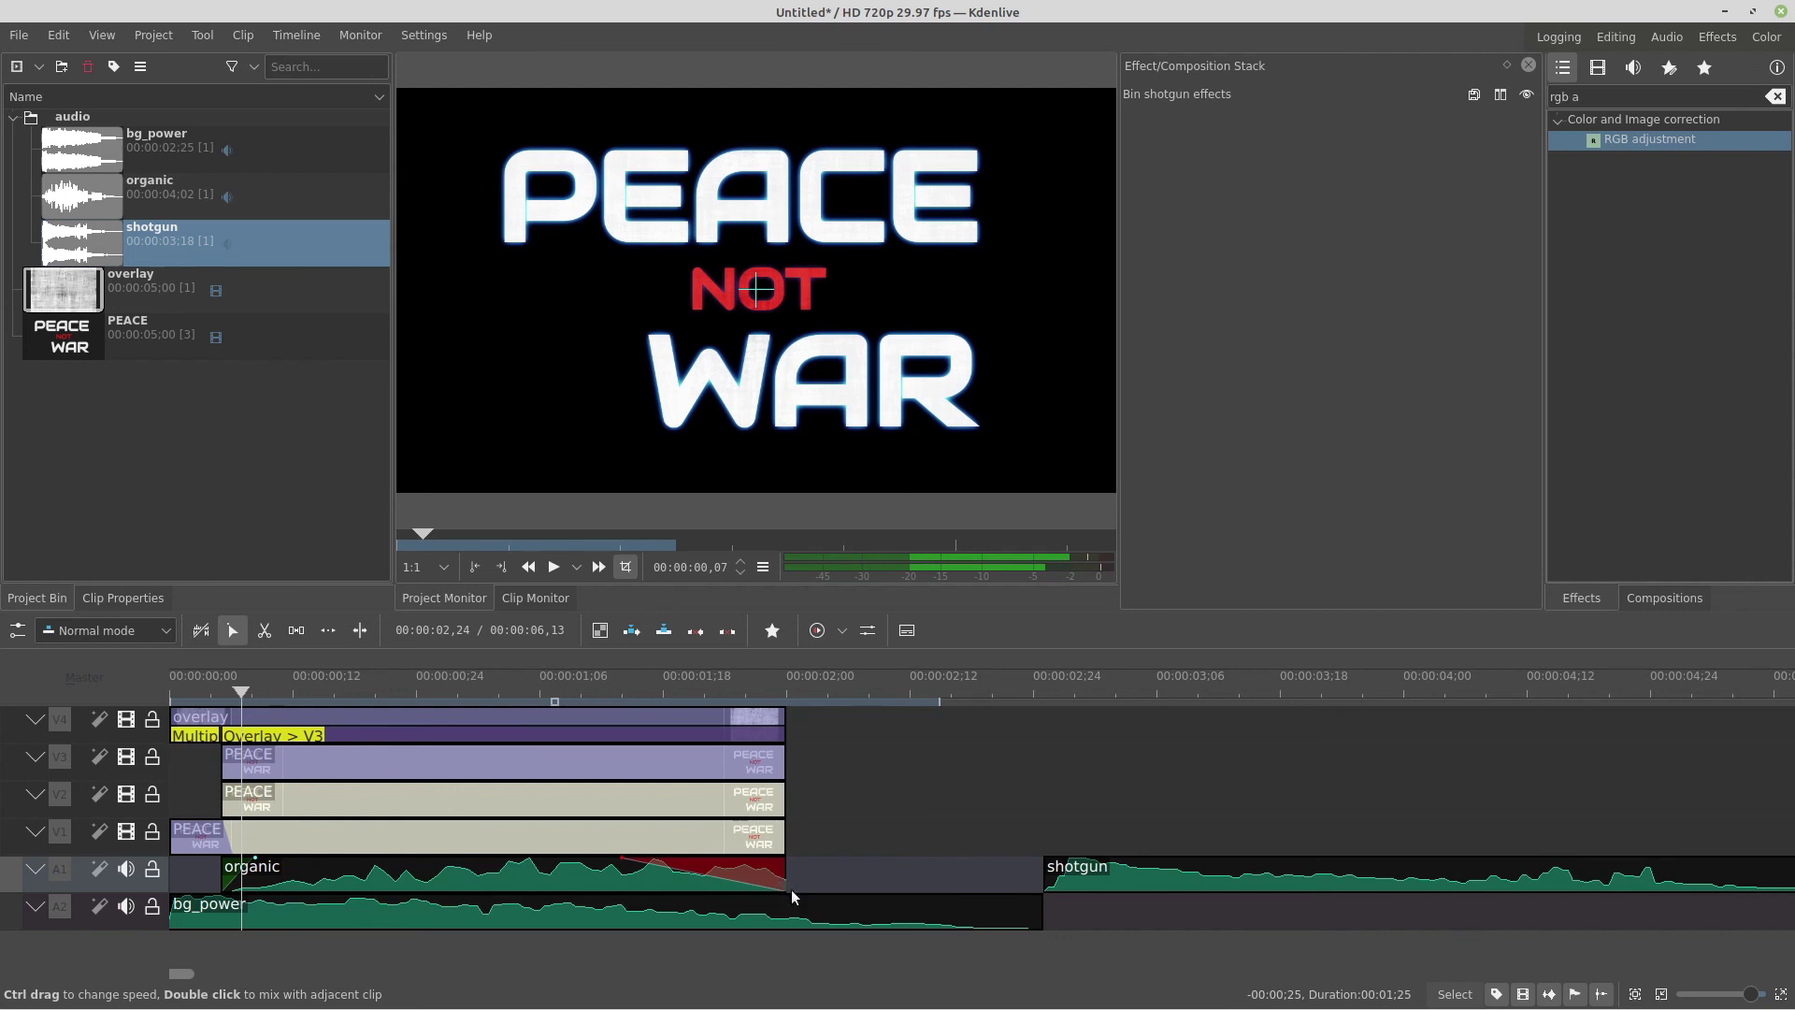
left_click_drag(1183, 879, 911, 846)
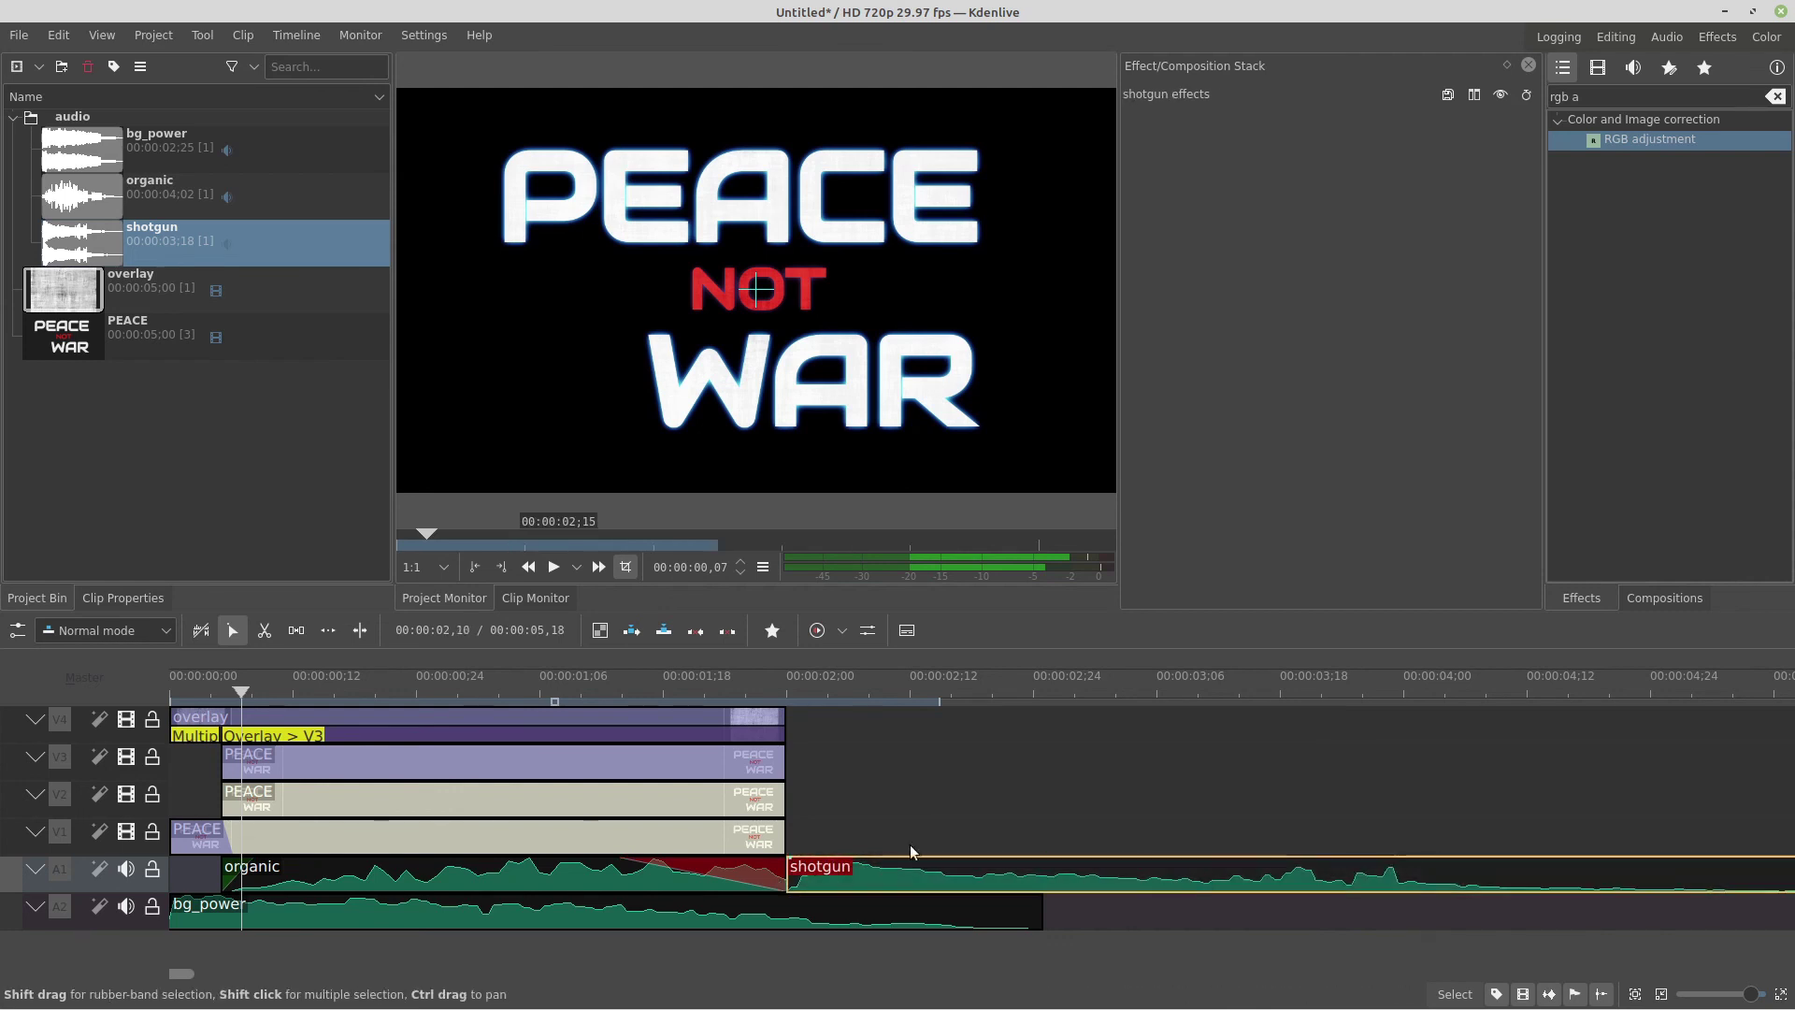
left_click(1152, 821)
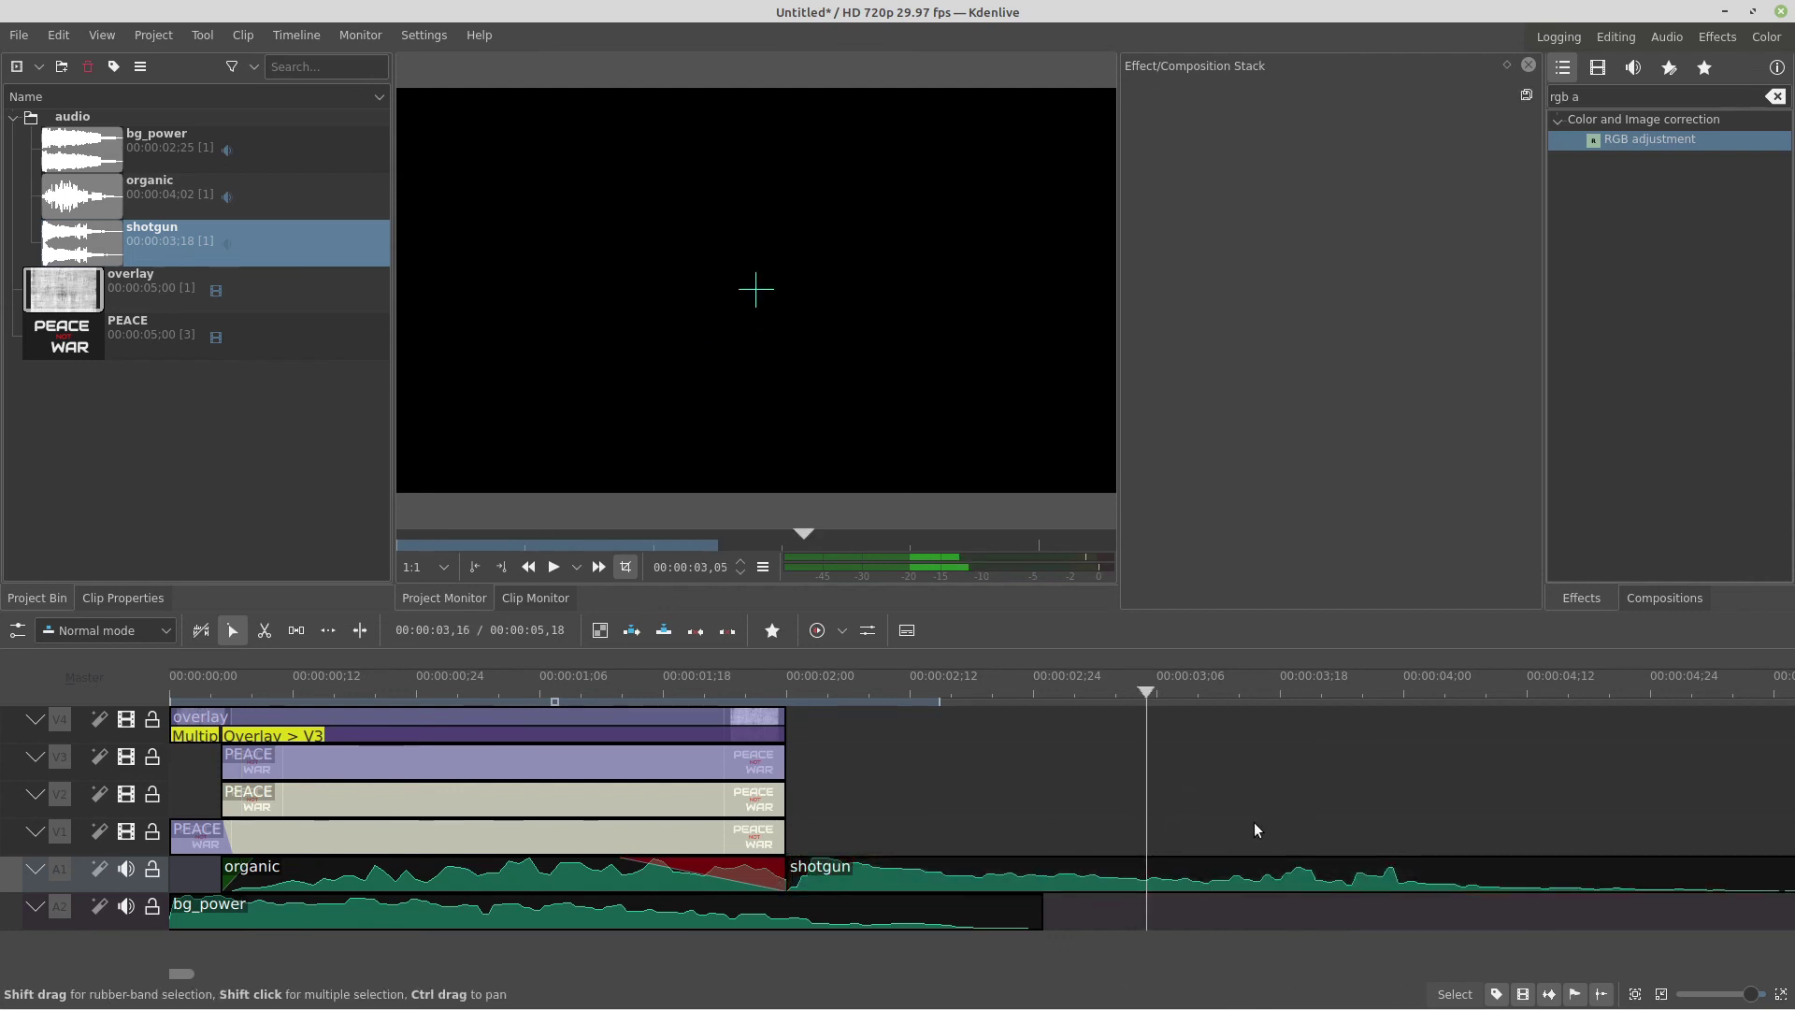
Step: Split shotgun at 00:00:03,02, delete its tail, and trim it to end with bg_power
key("space")
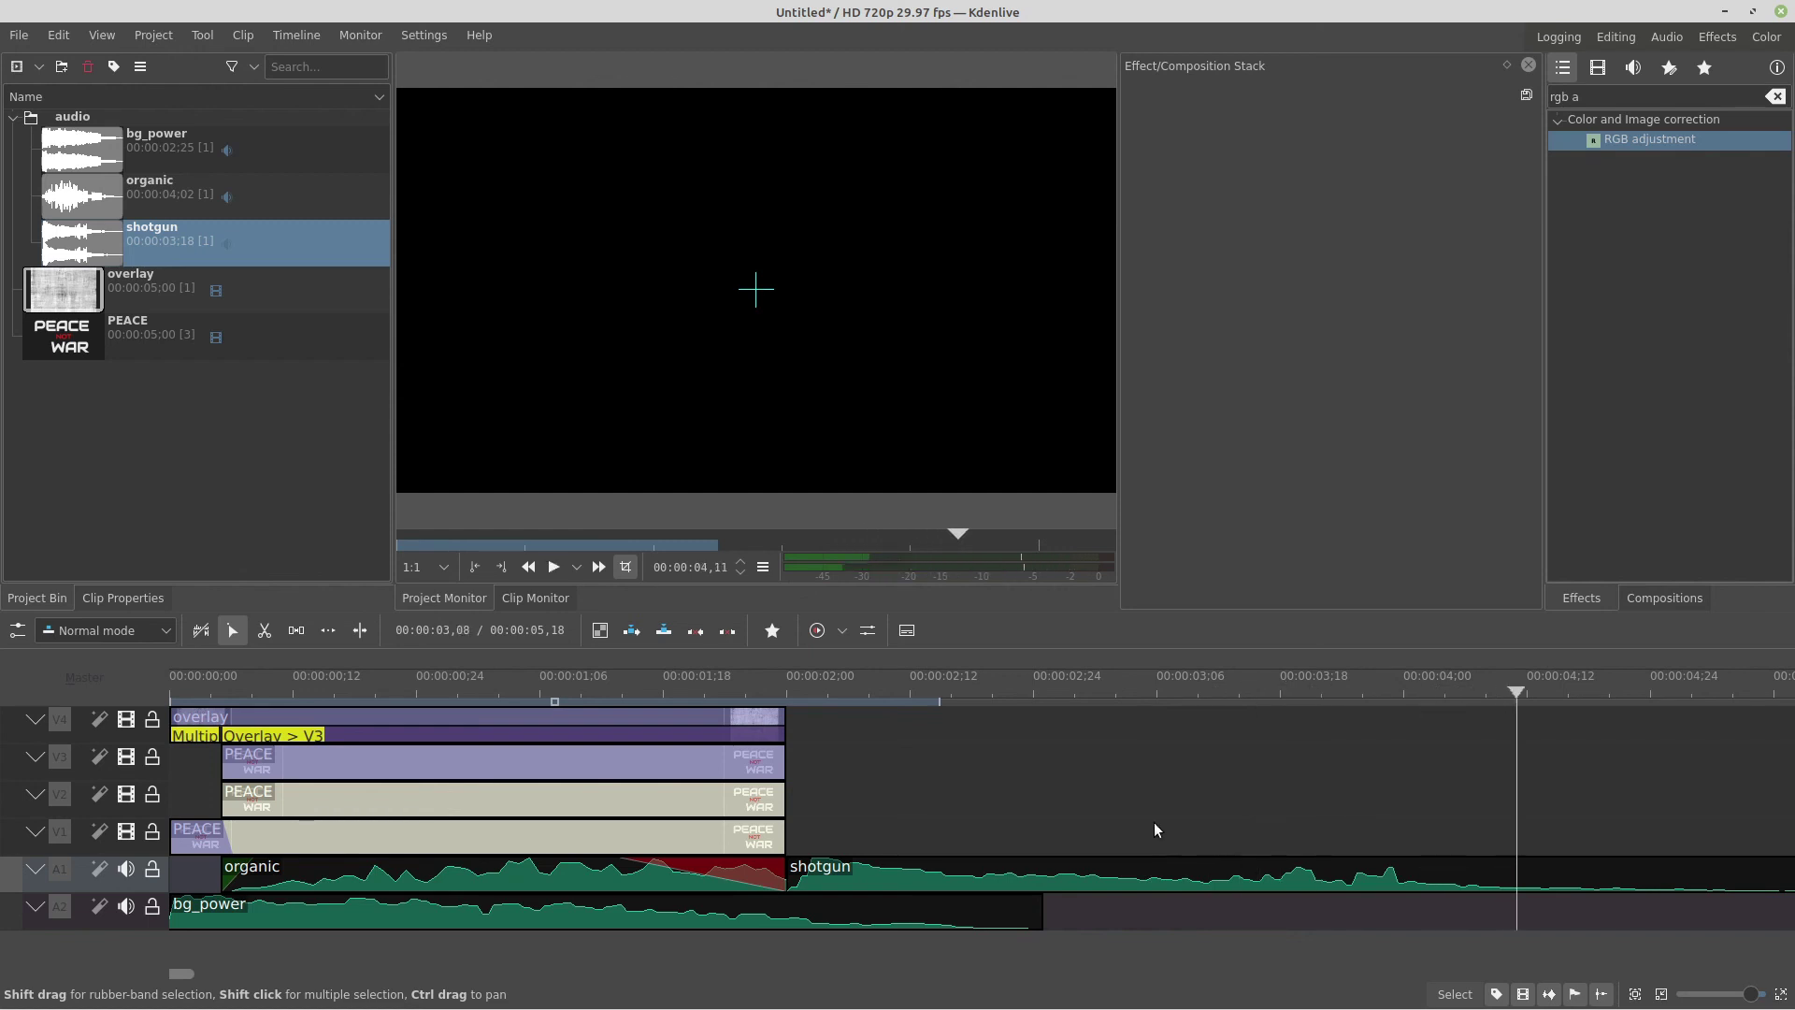
left_click(816, 830)
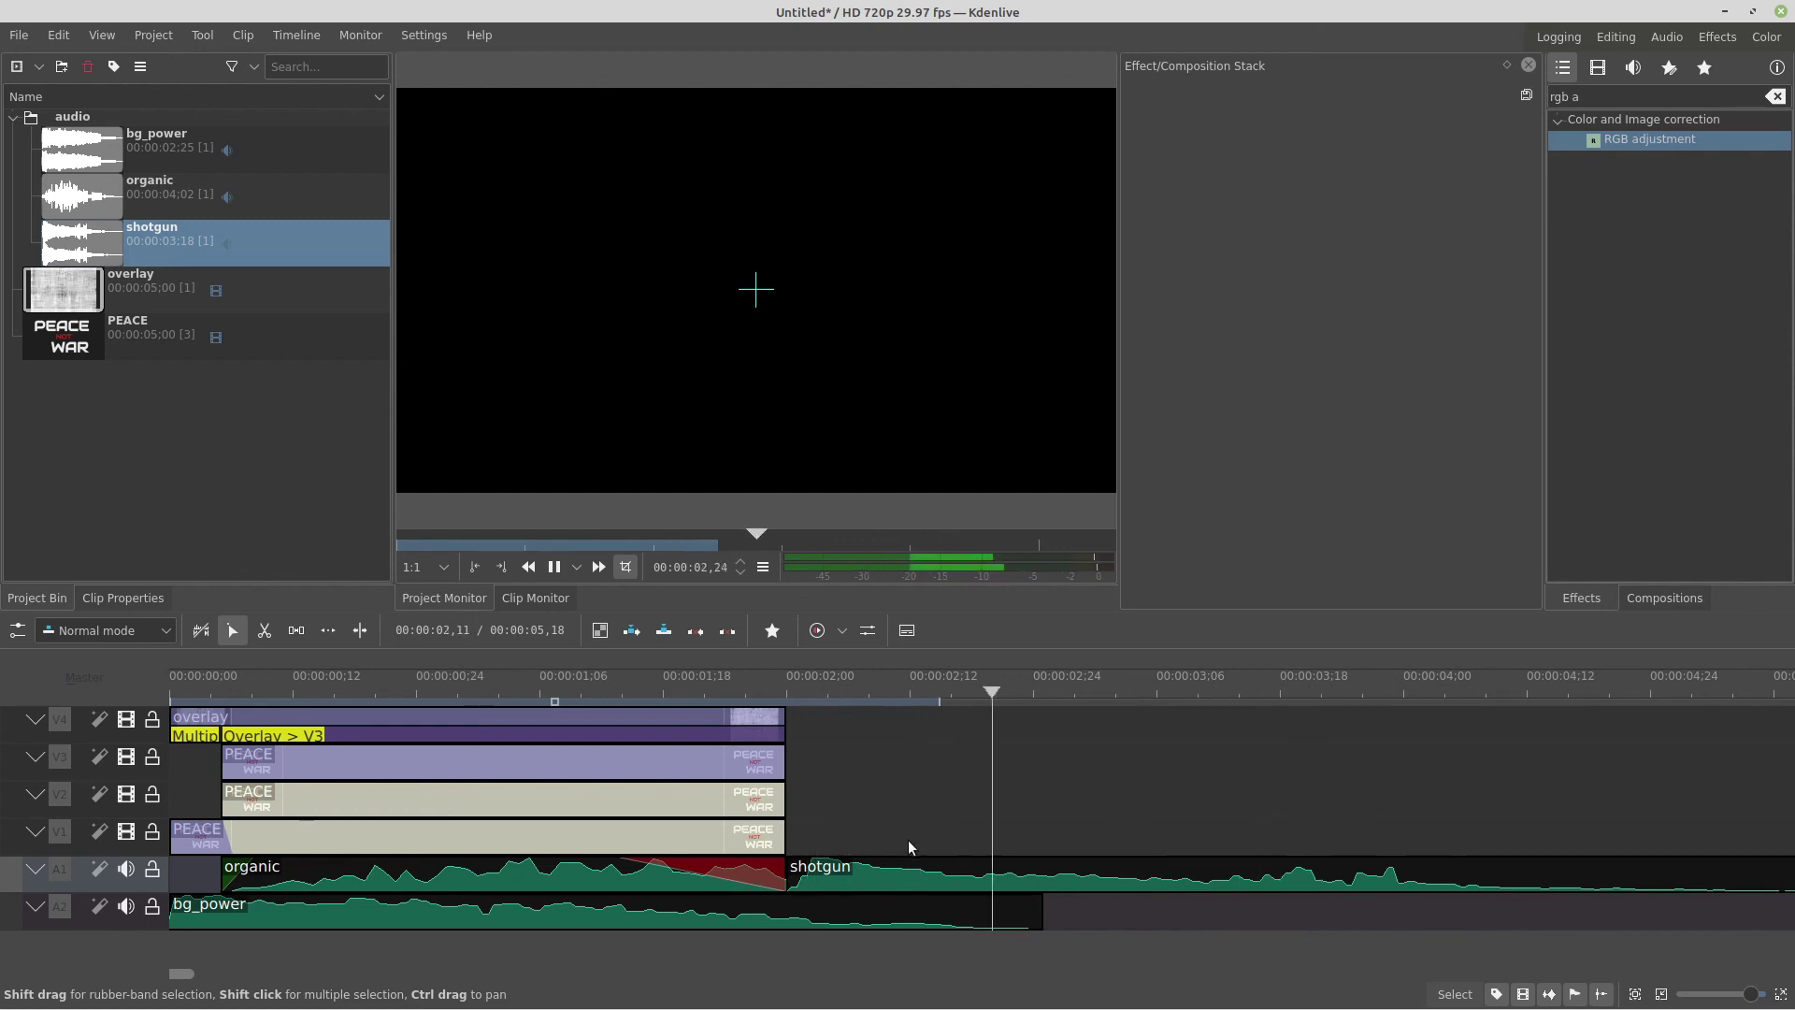
left_click(1115, 848)
key("shift+r")
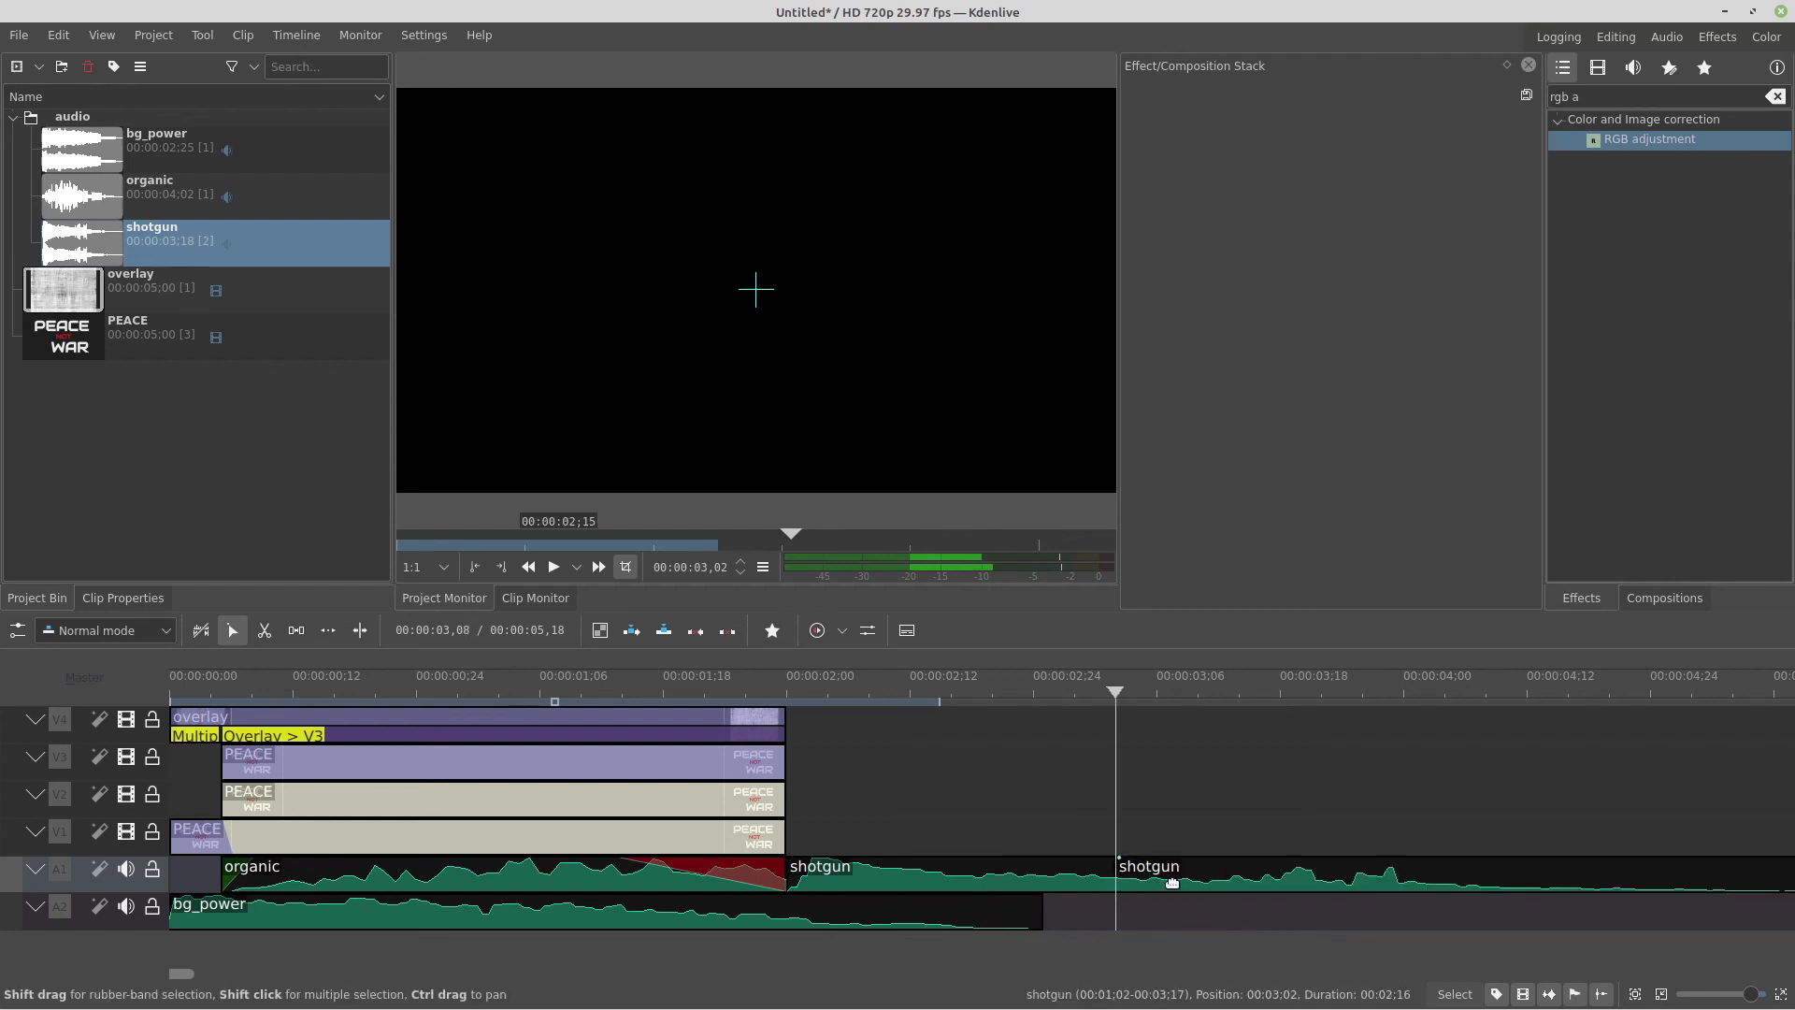
left_click(1170, 887)
key("Delete")
left_click_drag(1115, 870, 955, 870)
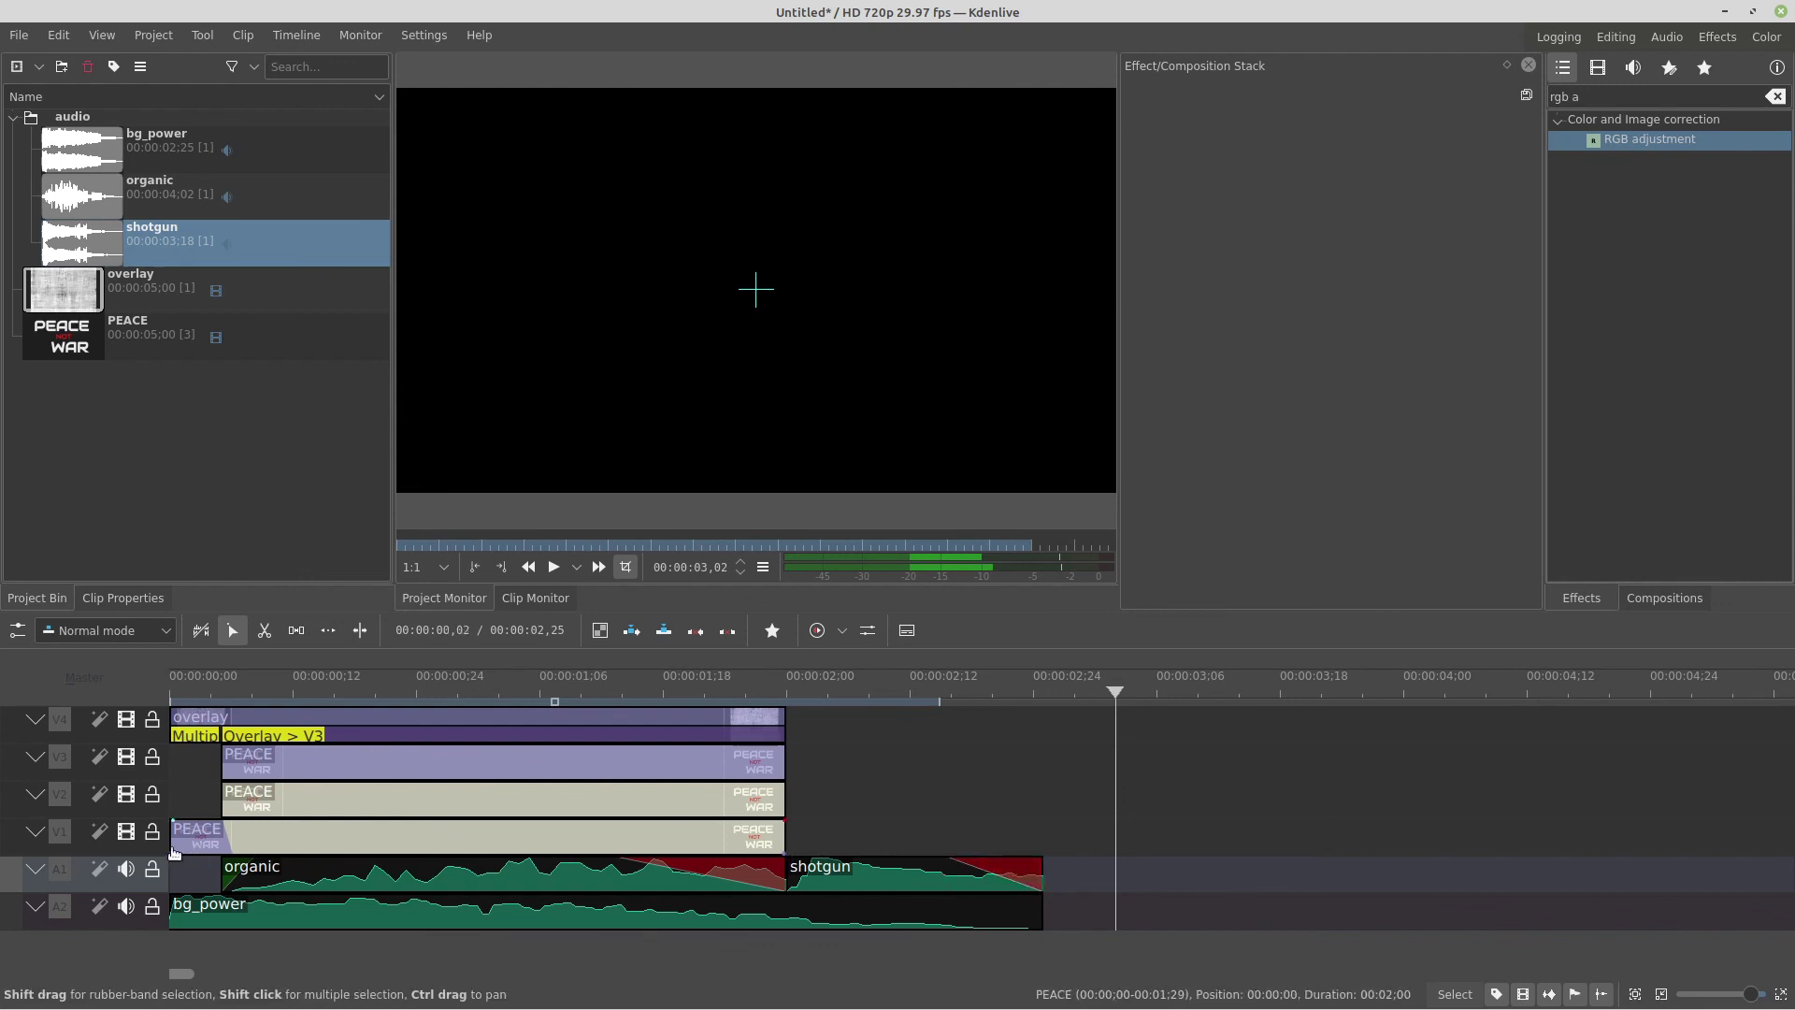
Step: Disable video on tracks V1–V4, mute A1, and play from the start to hear bg_power alone
left_click(126, 831)
left_click(127, 793)
left_click(126, 756)
left_click(126, 719)
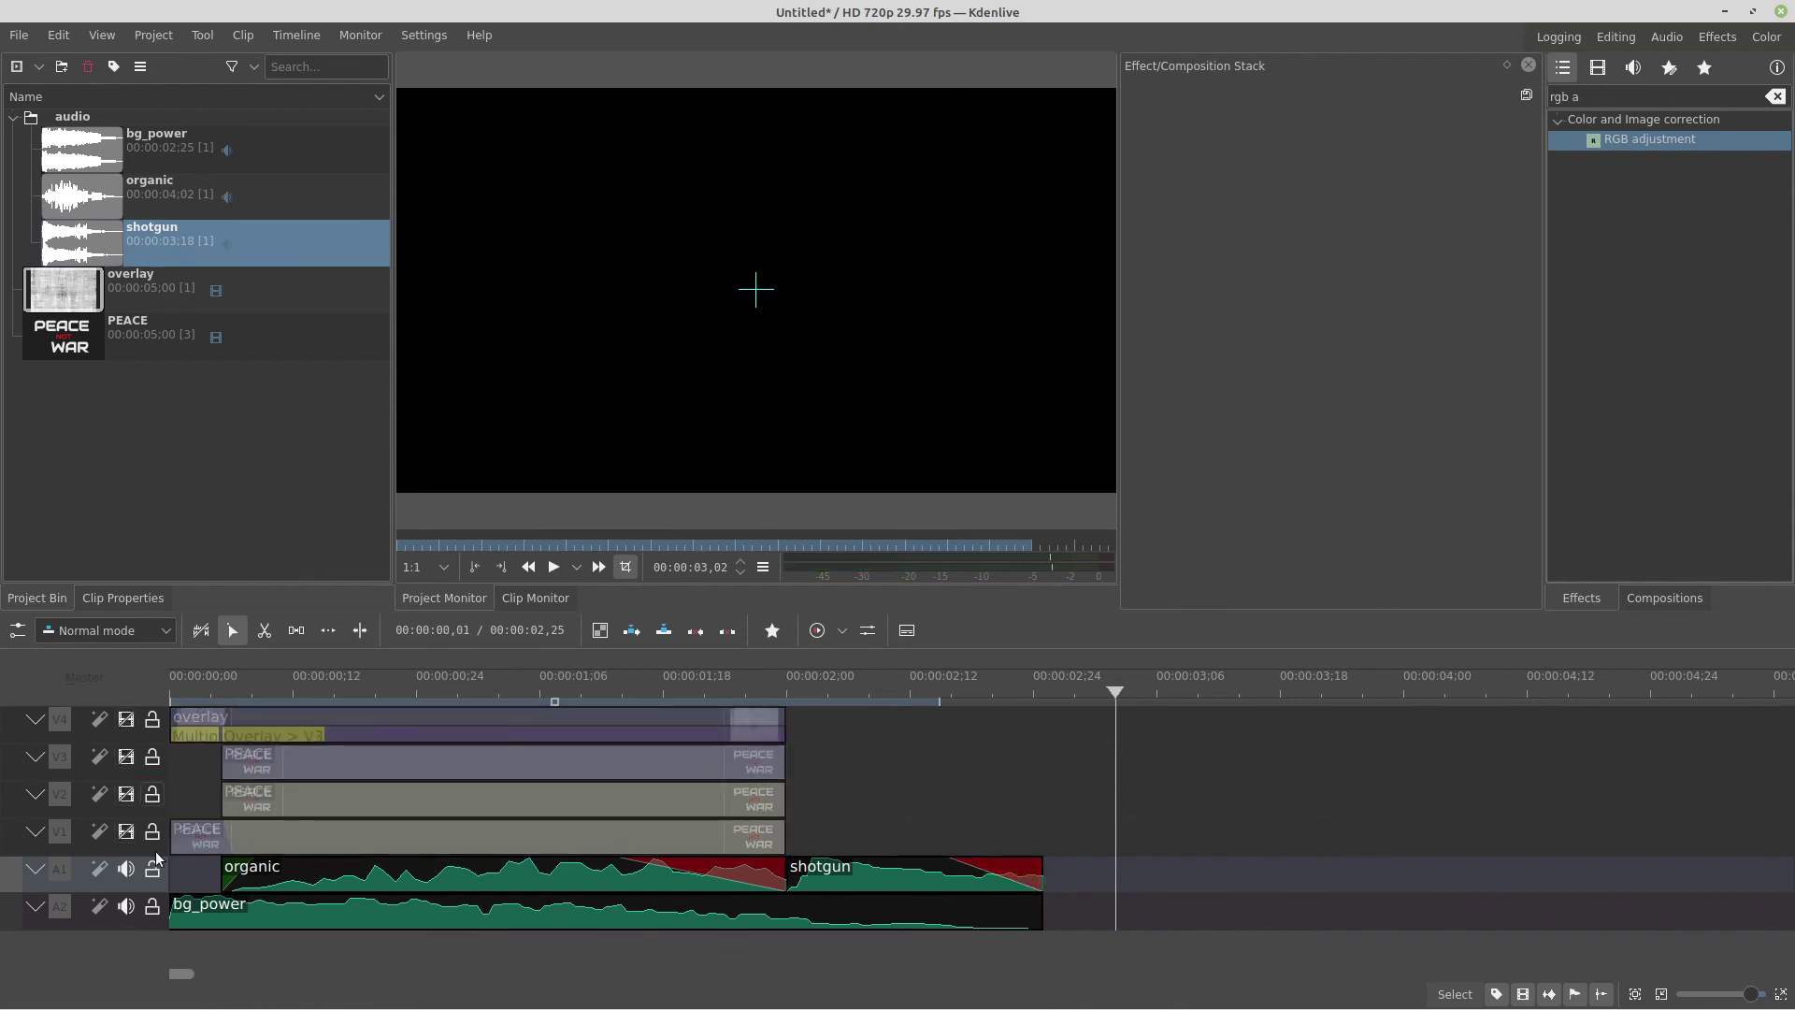
left_click(127, 869)
key("Home")
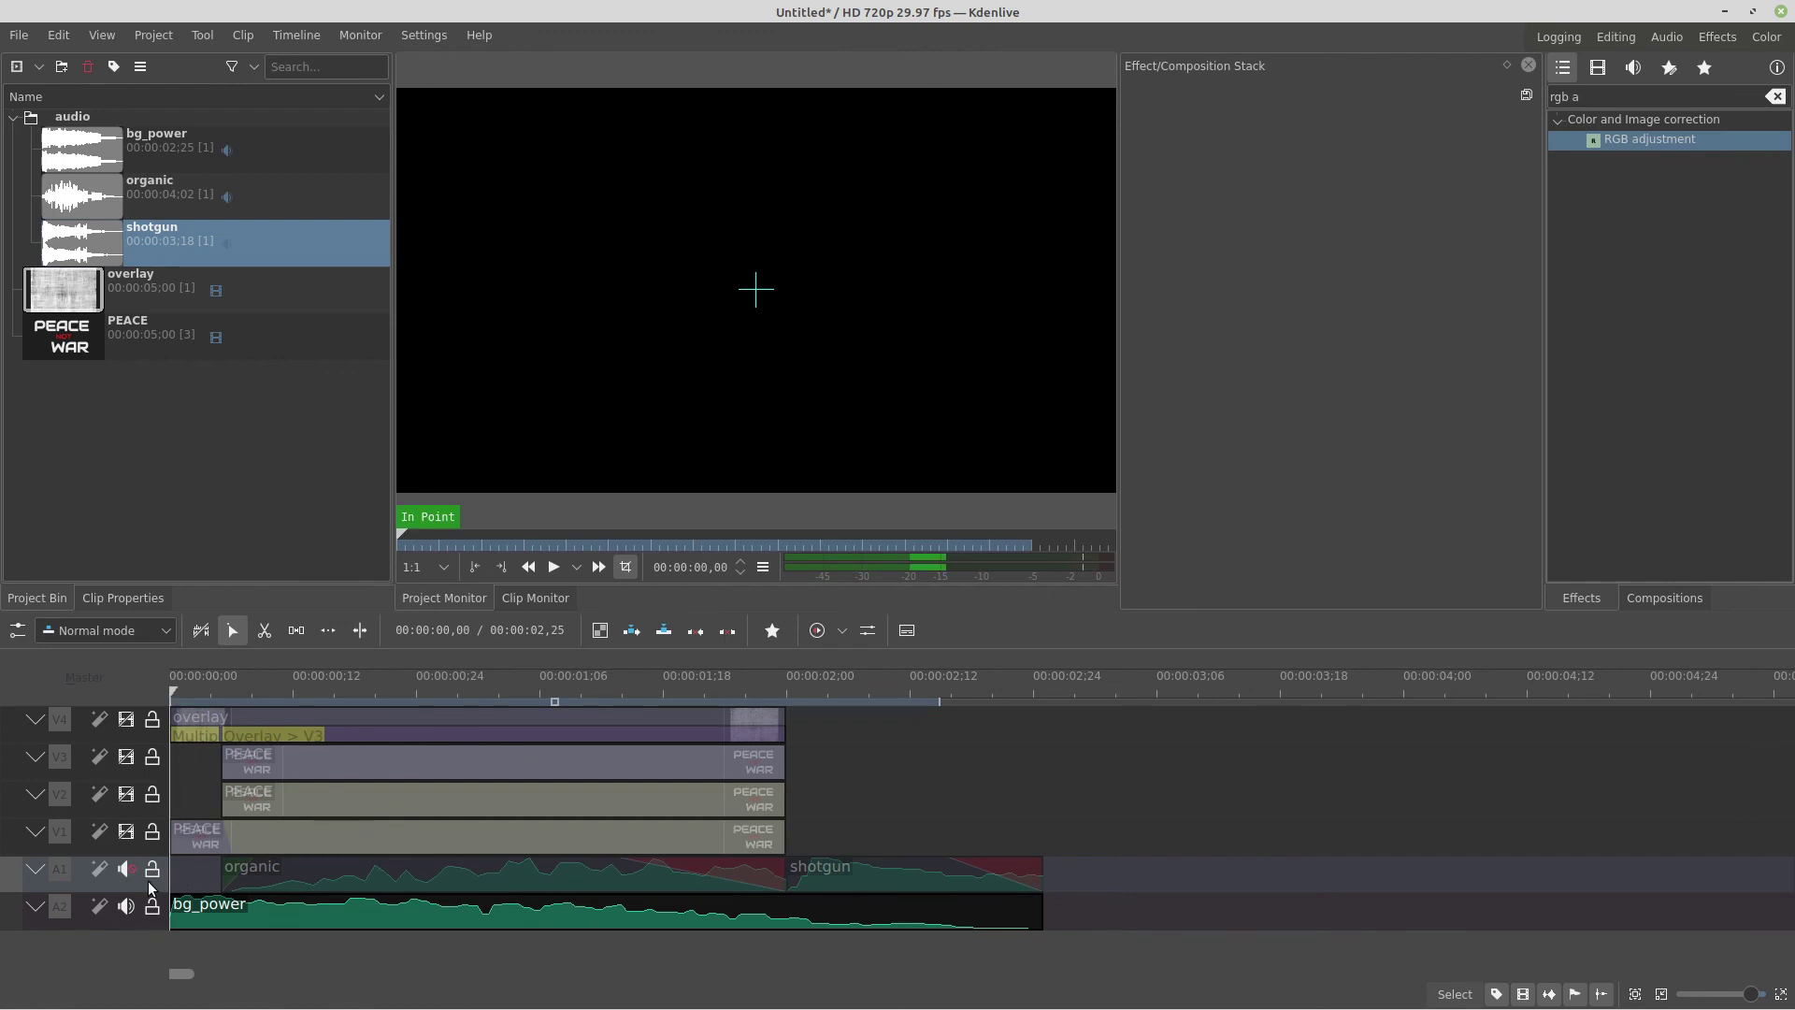
key("space")
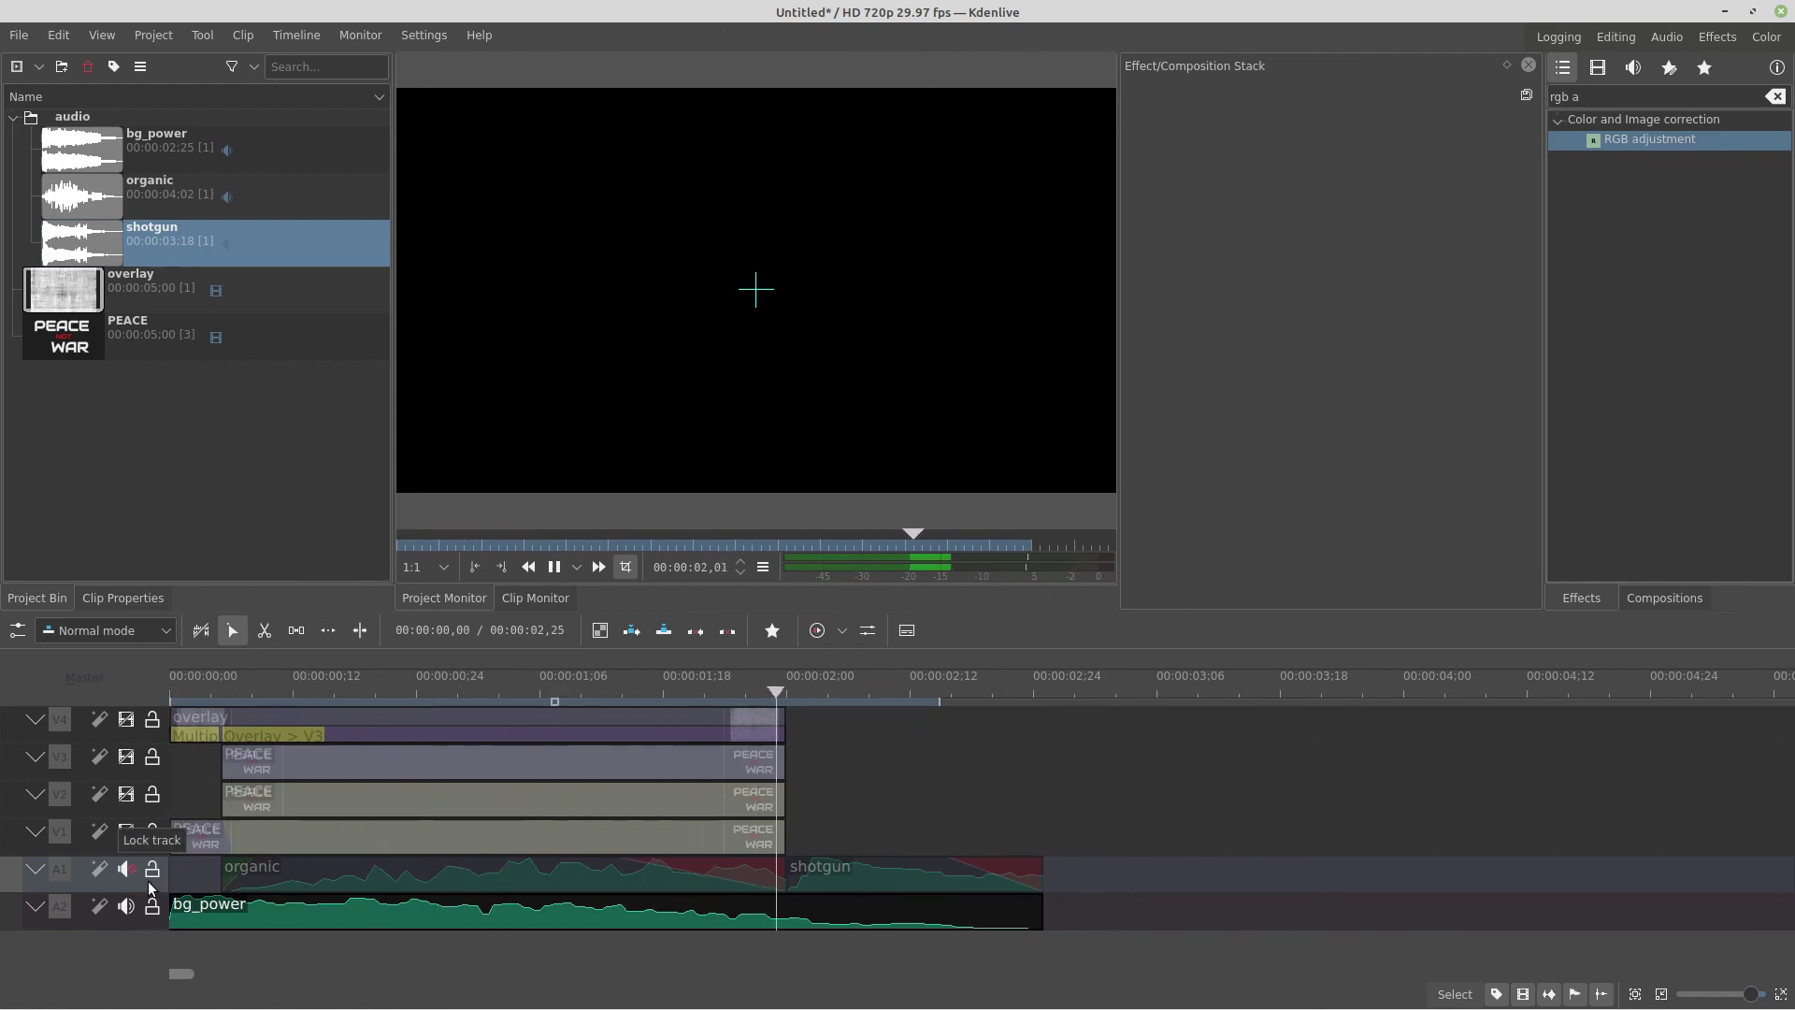
key("space")
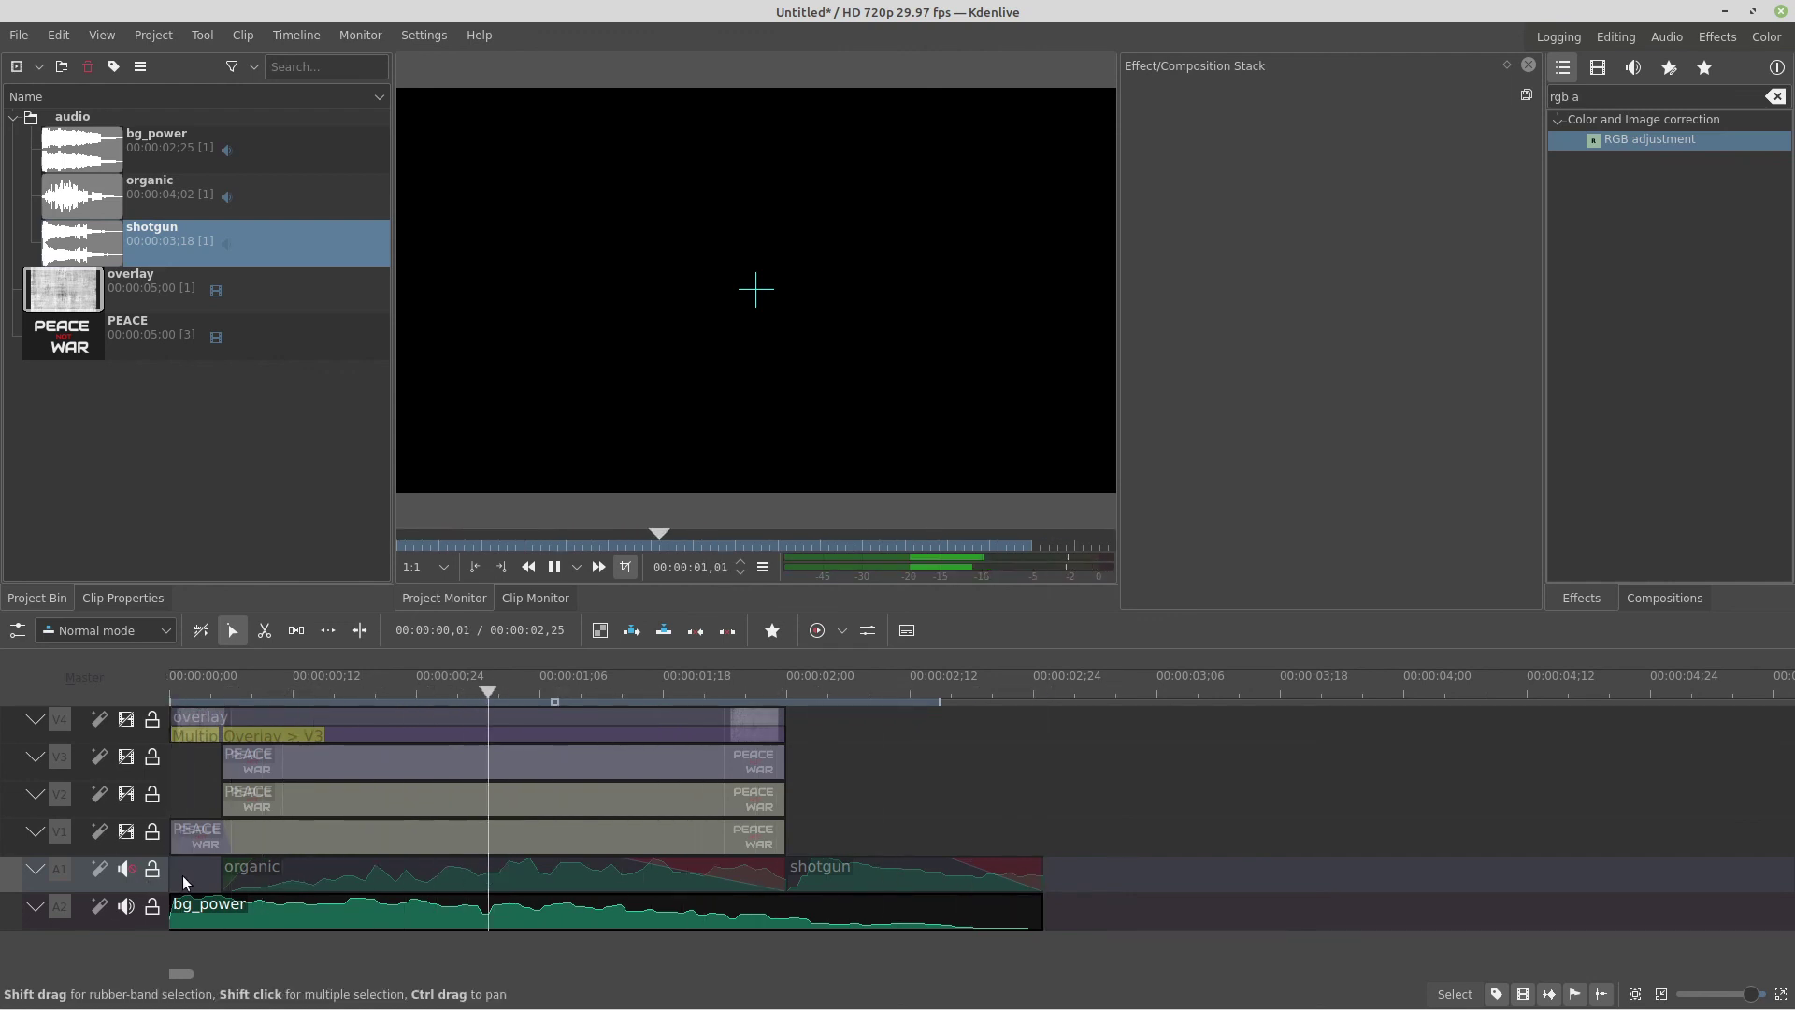
Step: Unmute A1 for the organic and shotgun sounds, re-enable V1, and play the title with its sounds
left_click(126, 869)
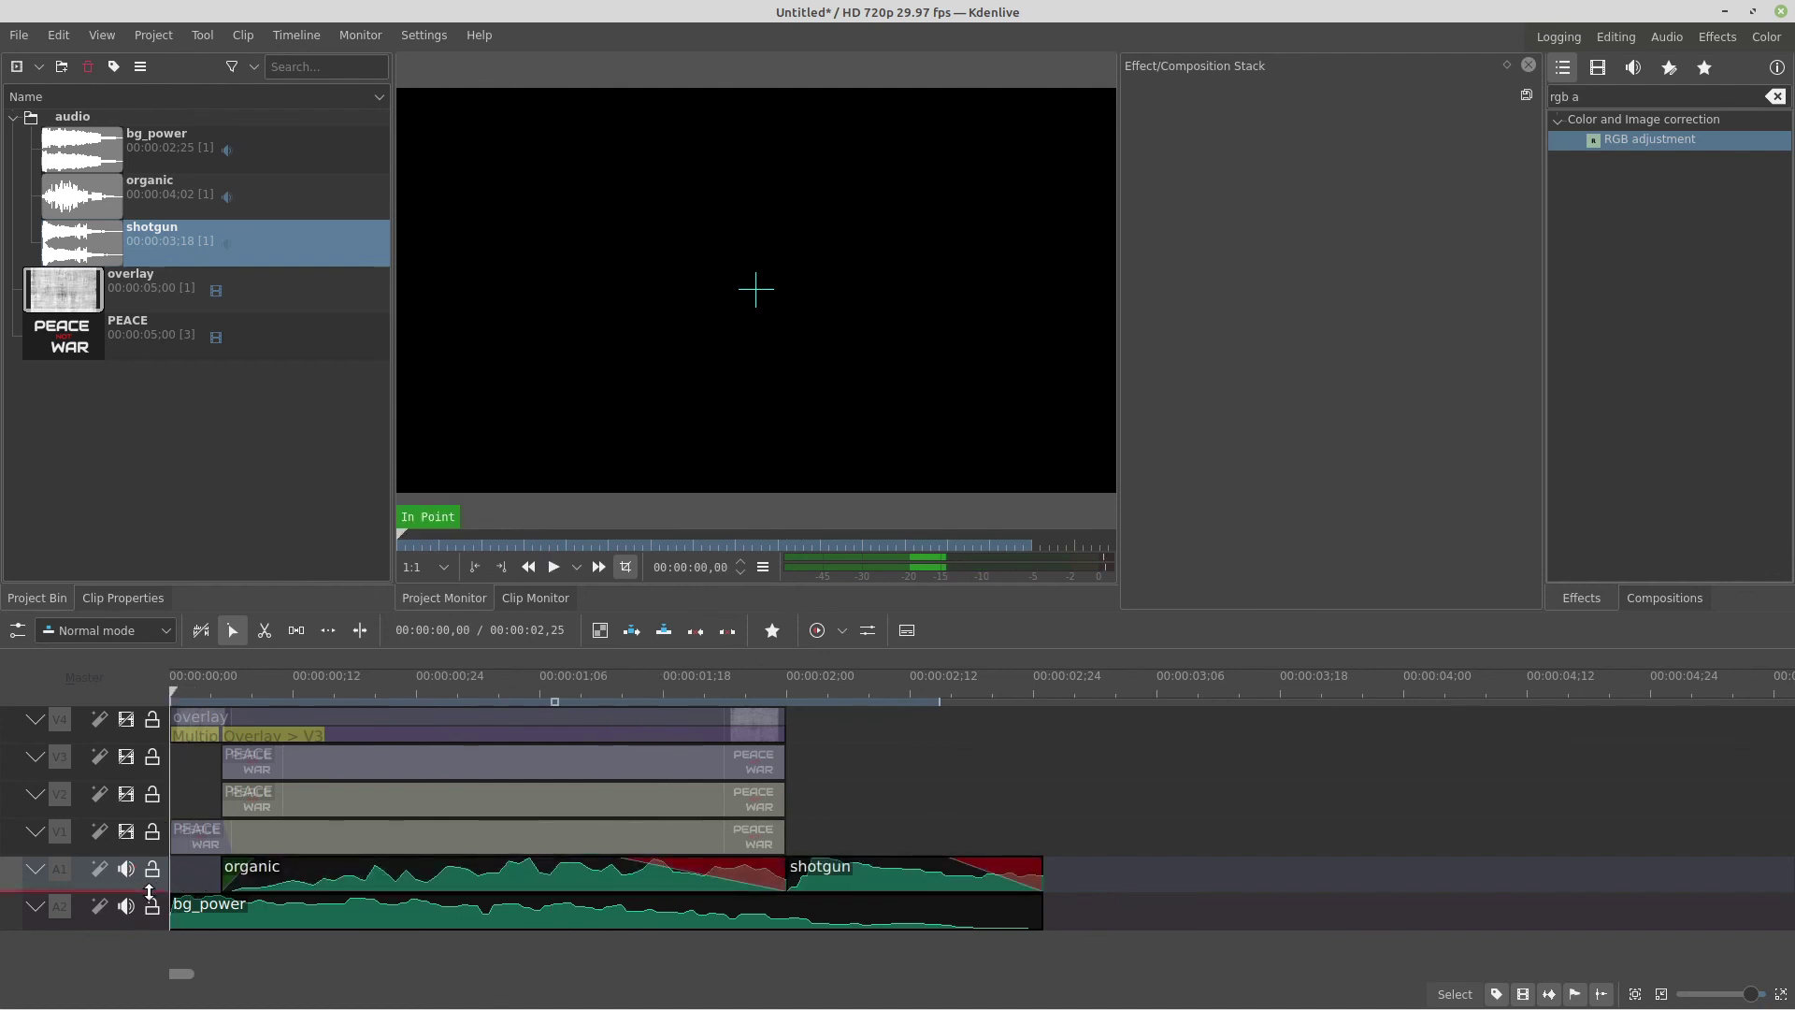
key("space")
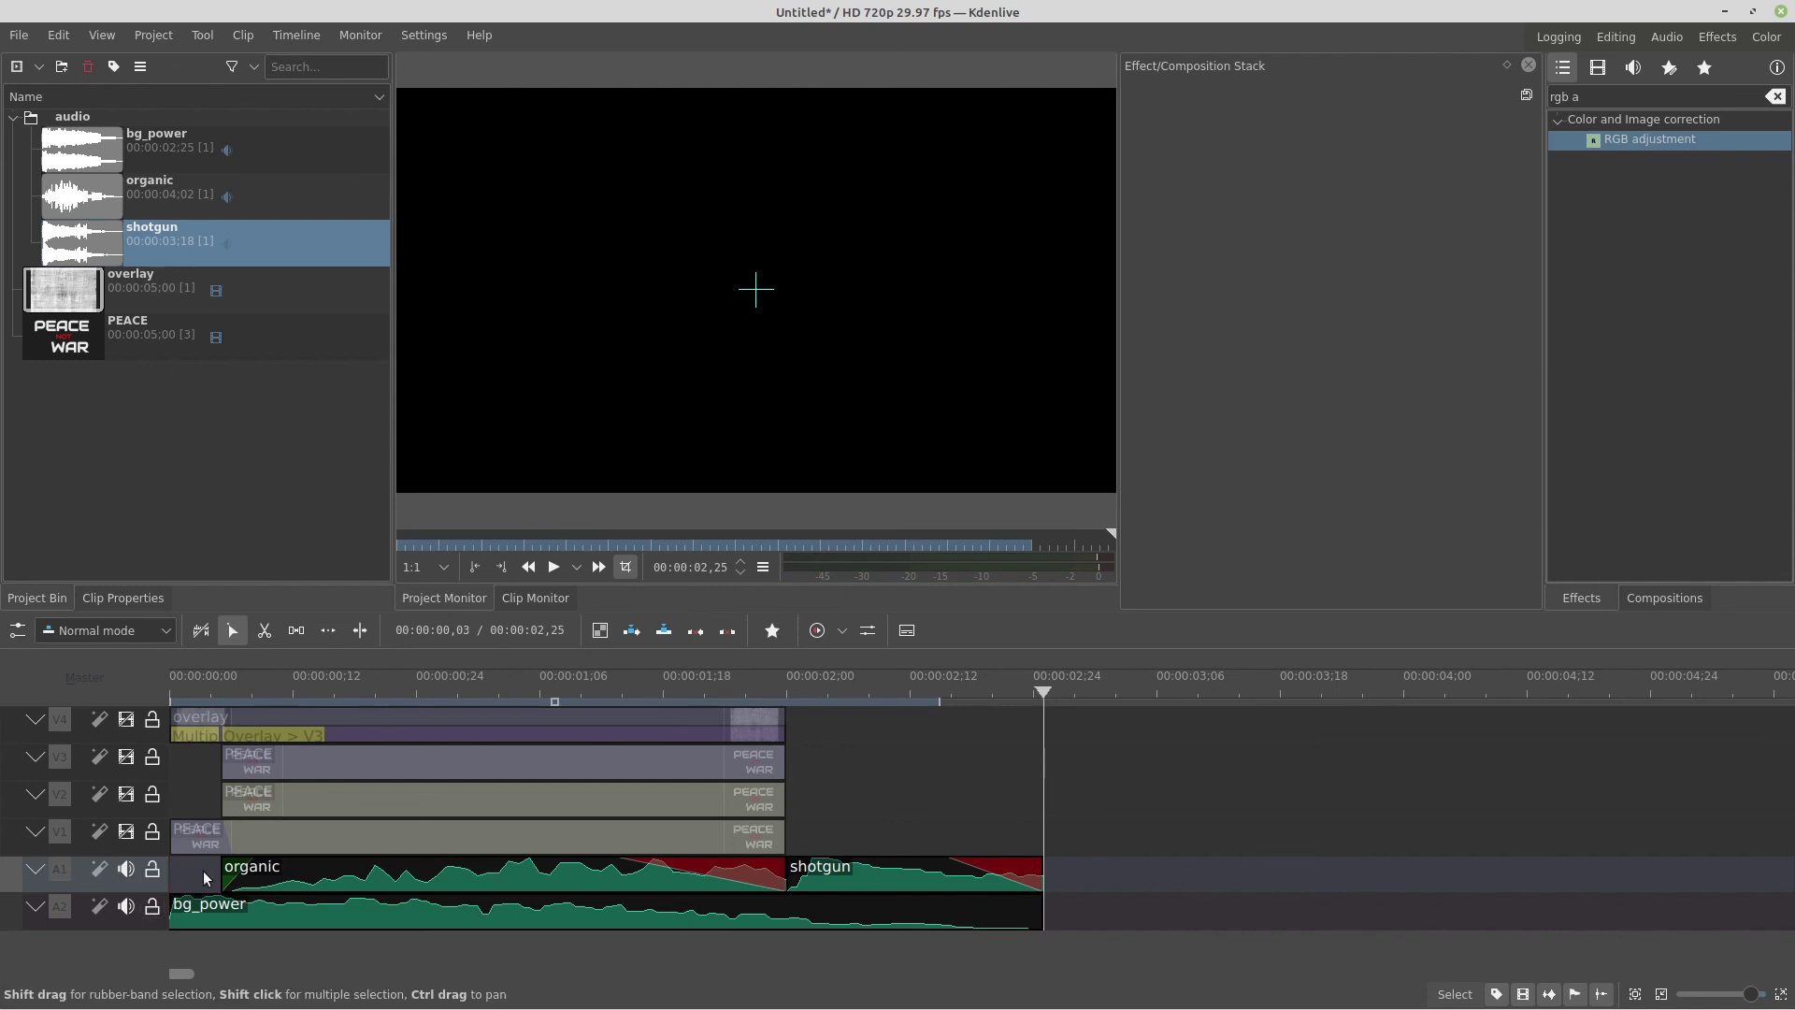
left_click(126, 831)
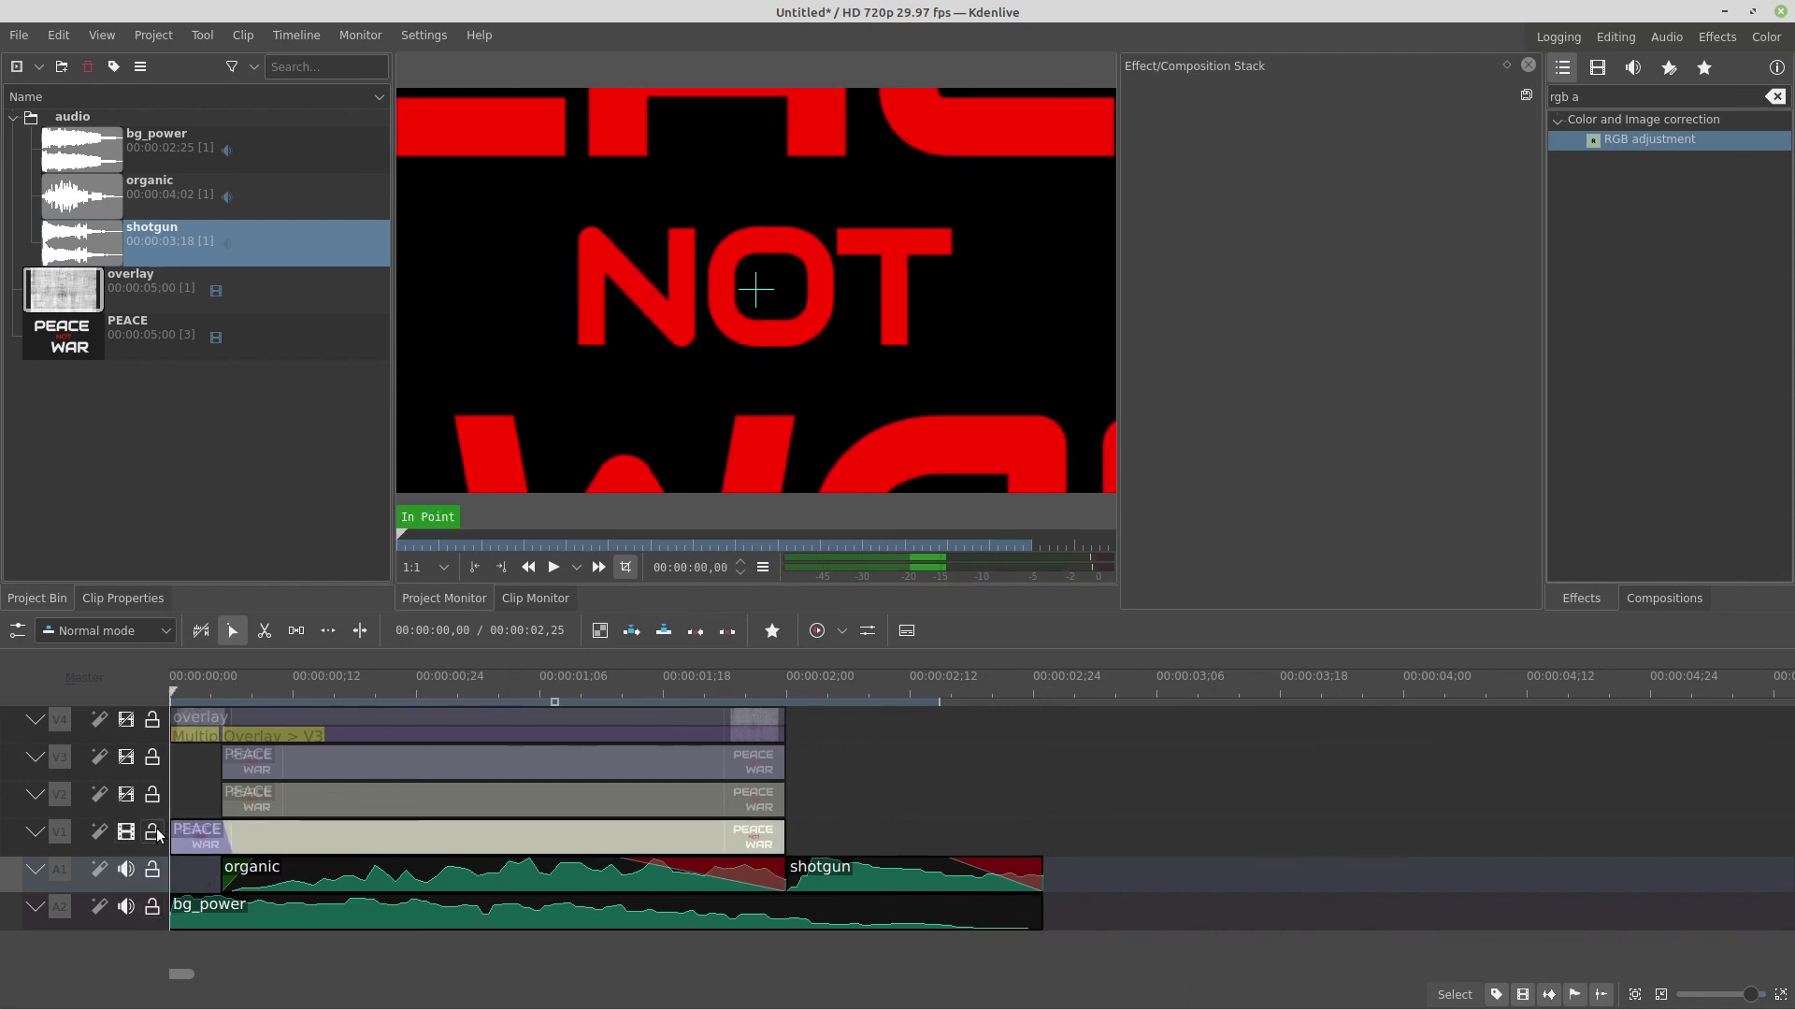
key("space")
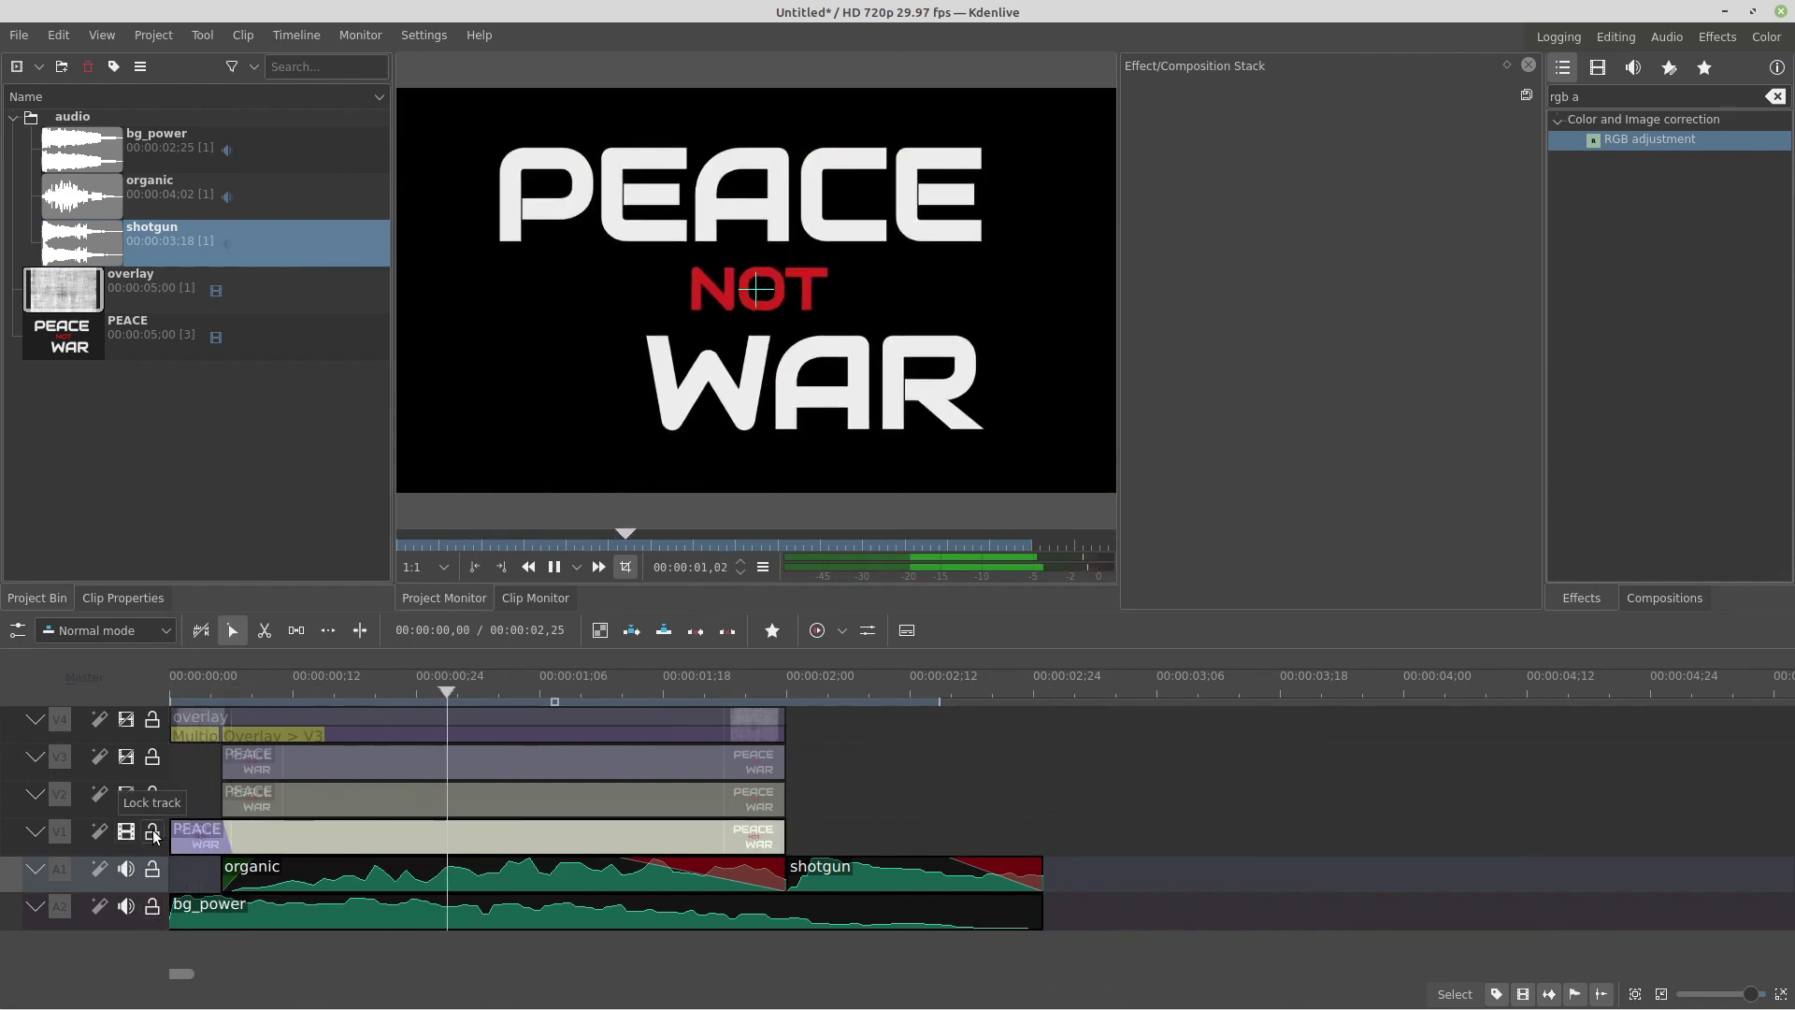